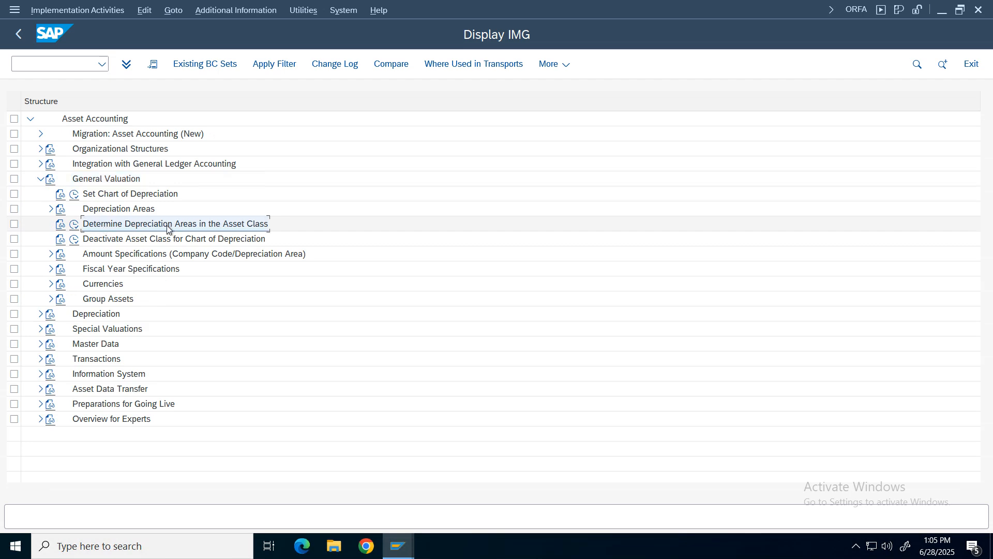
Open the Determine Depreciation Areas in the Asset Class activity and position the list at asset class VZFF
click(73, 227)
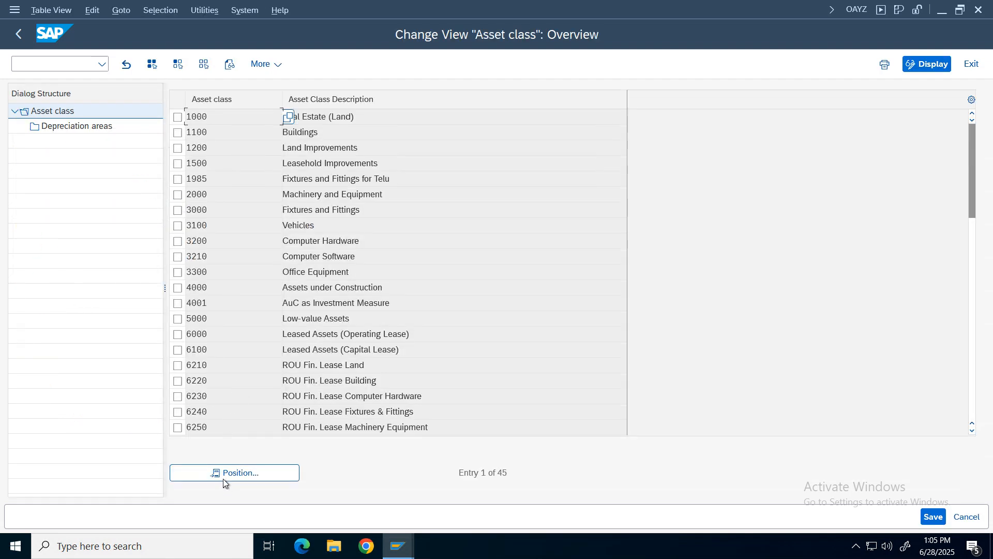
click(223, 479)
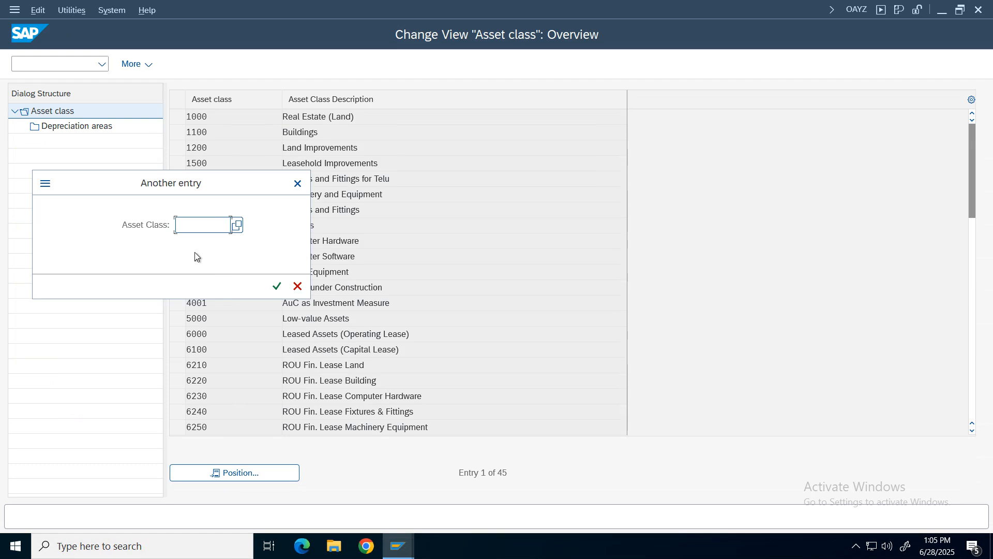
text(vz)
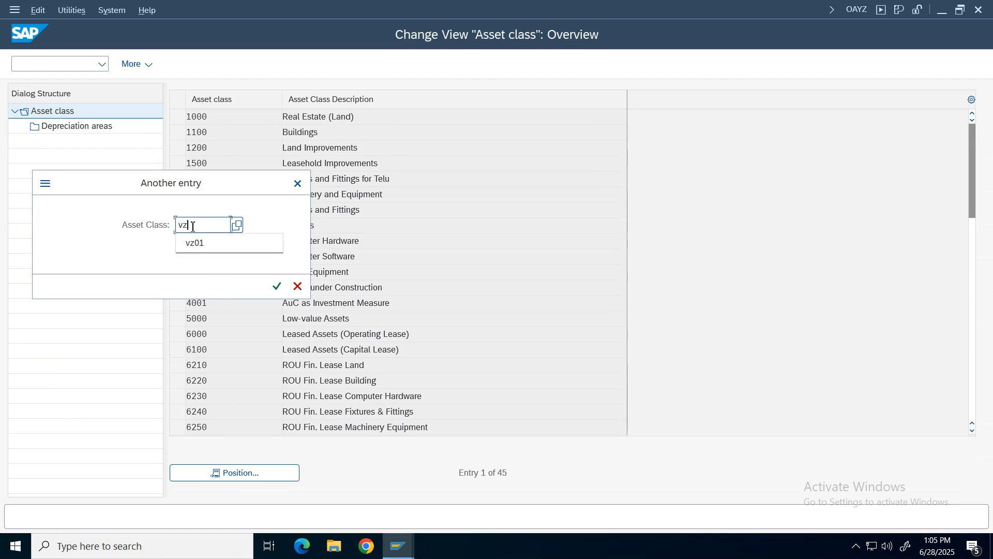
text(ff)
key(Return)
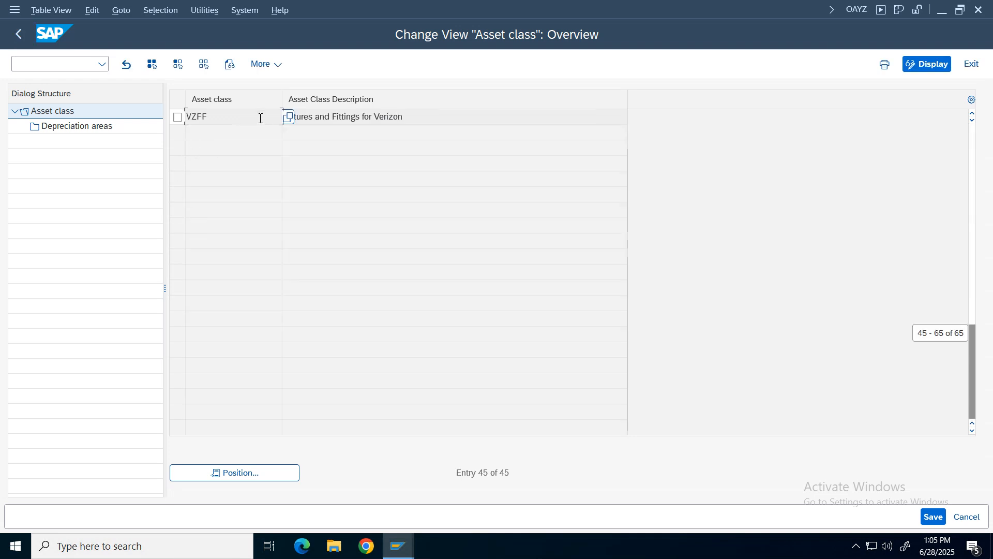
Review the depreciation areas of asset class VZFF, including the depreciation key of area 01, and return to the IMG structure
double_click(260, 118)
click(178, 117)
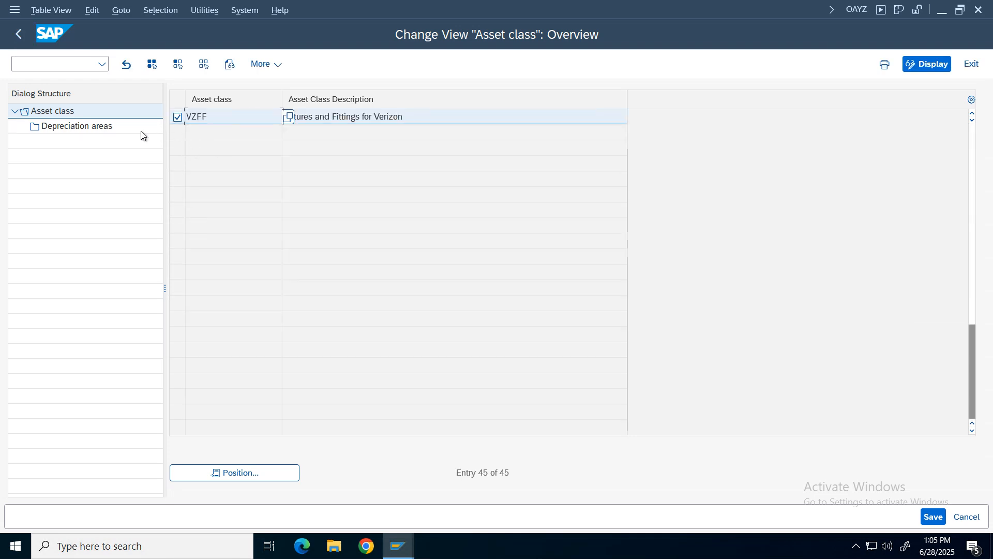
double_click(83, 129)
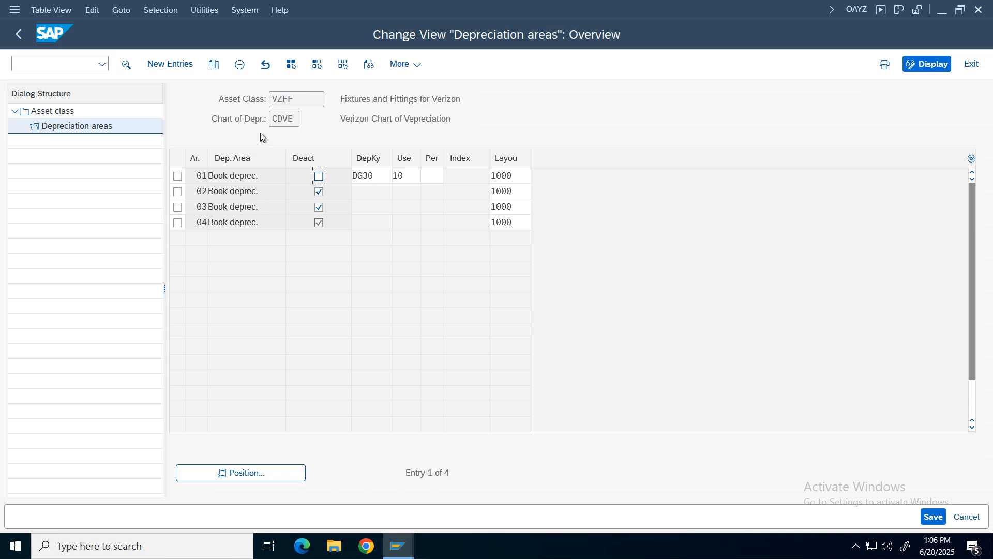
click(302, 100)
double_click(376, 181)
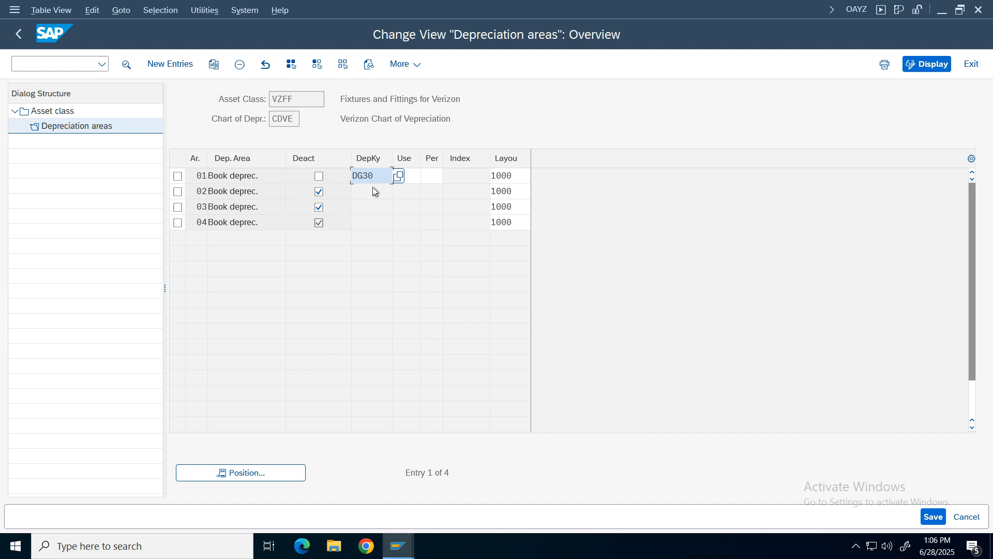
drag(377, 176, 346, 172)
double_click(114, 109)
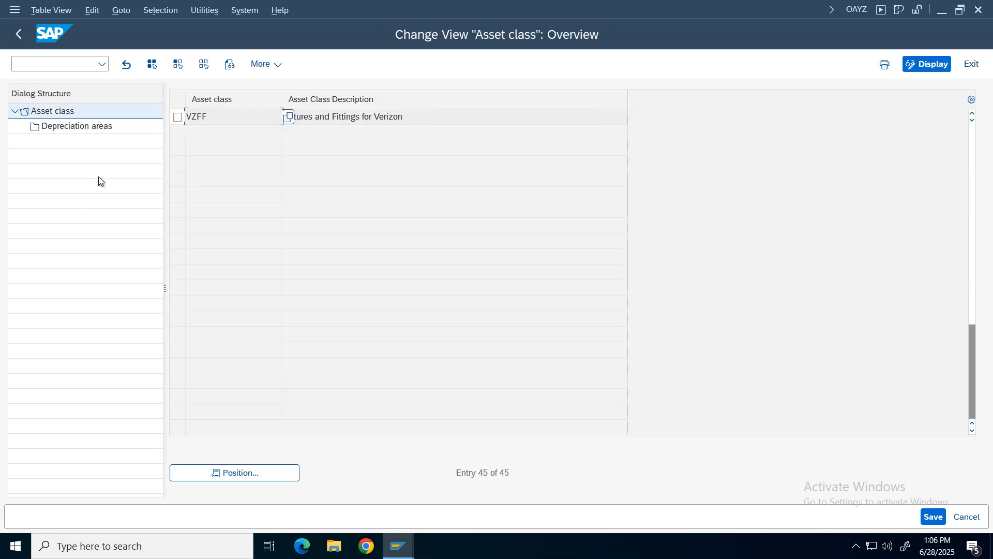
click(19, 34)
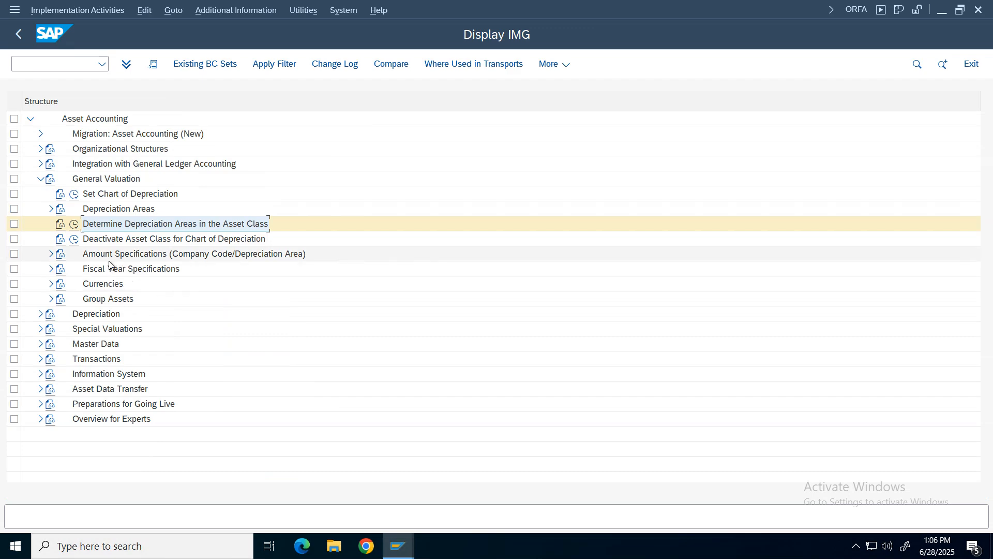
Check the lock setting of asset class VZFF for chart of depreciation CDVE and return to the IMG structure
click(124, 243)
click(75, 240)
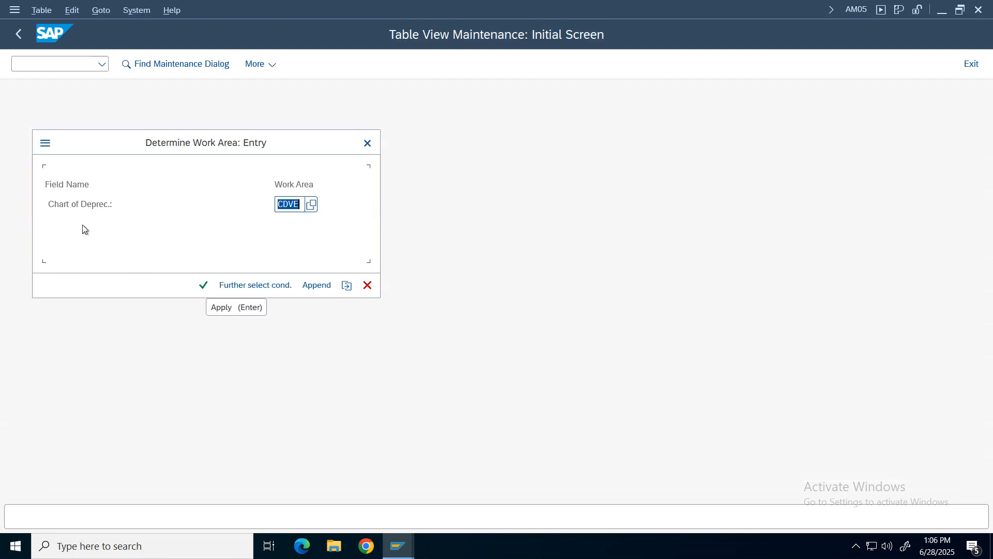
click(203, 286)
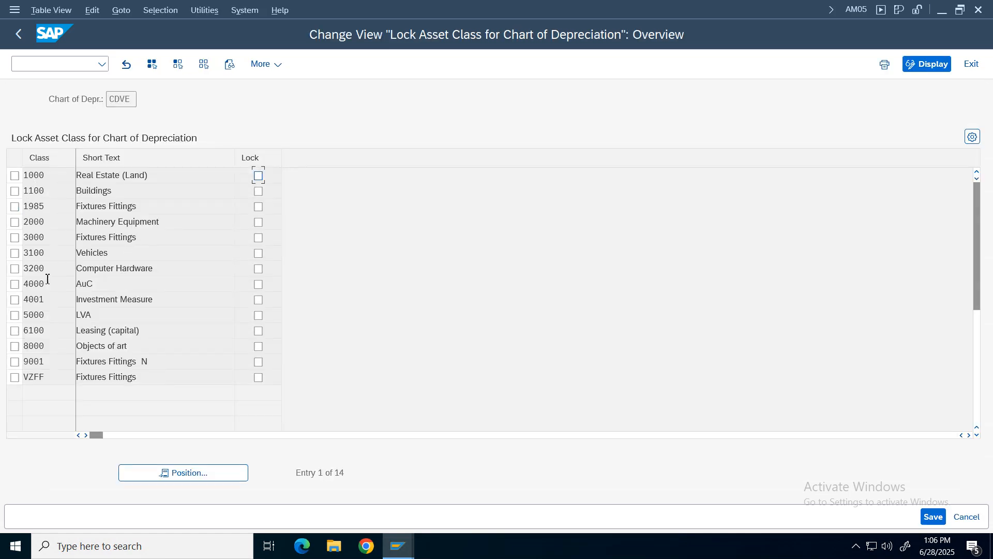
click(15, 378)
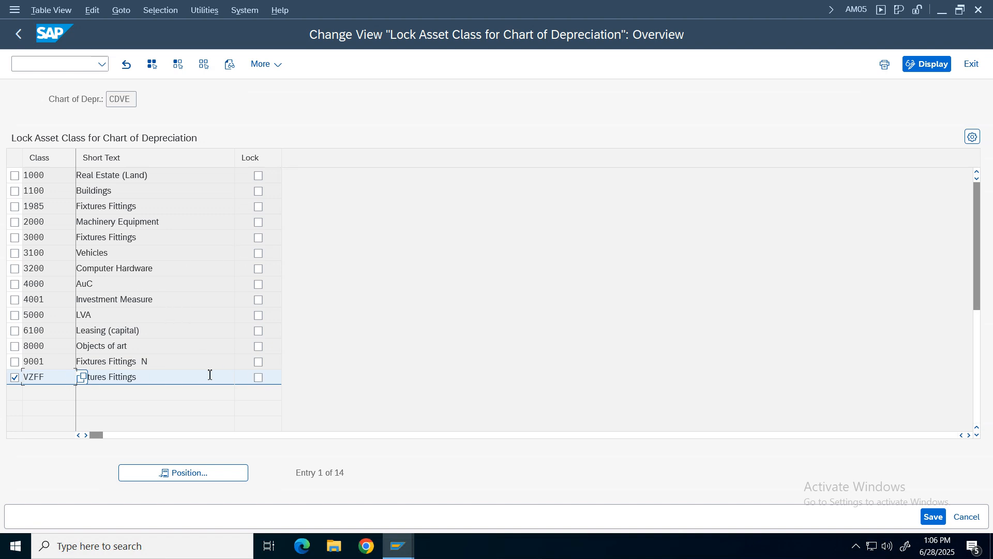
click(19, 34)
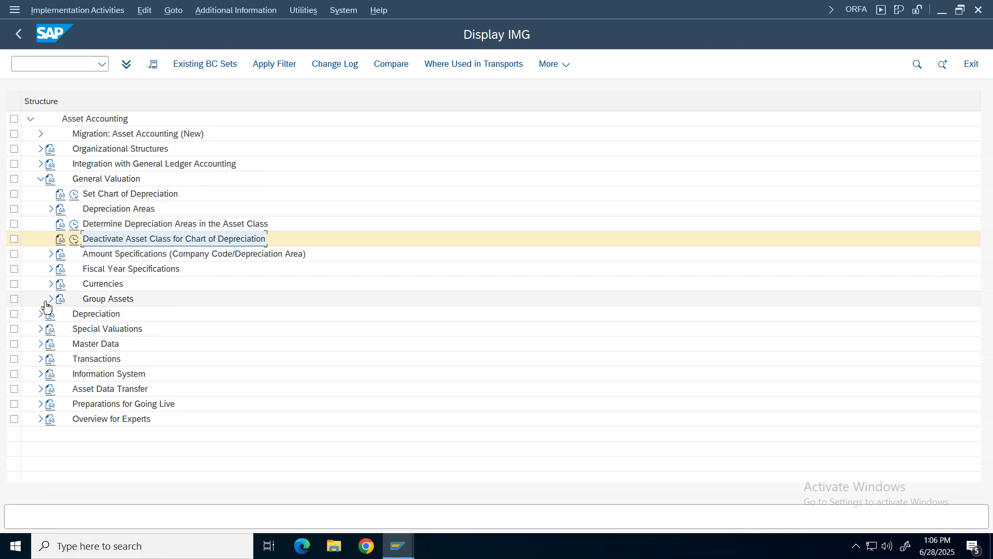
Review the parallel currency settings of the depreciation areas under Currencies and return to the IMG structure
click(50, 283)
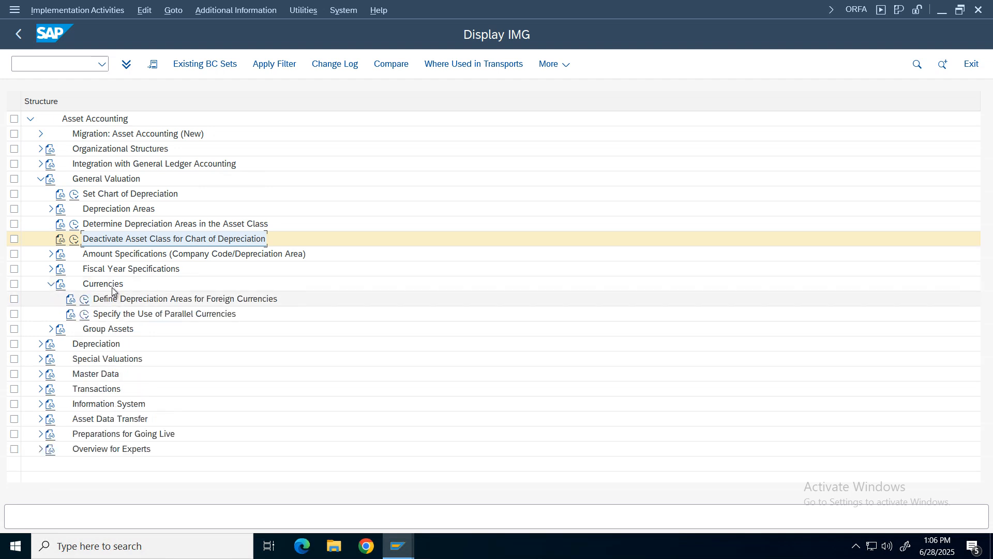
click(68, 318)
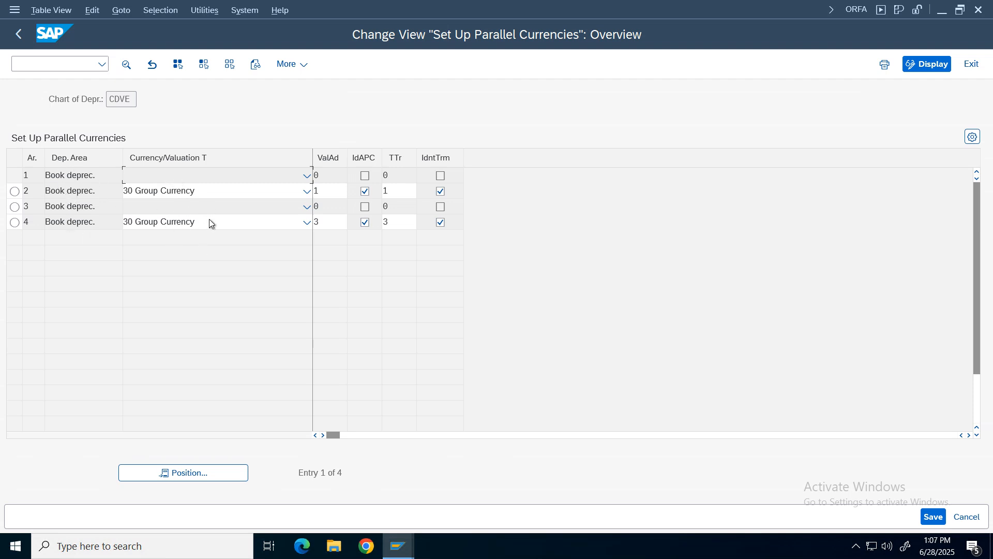
click(19, 34)
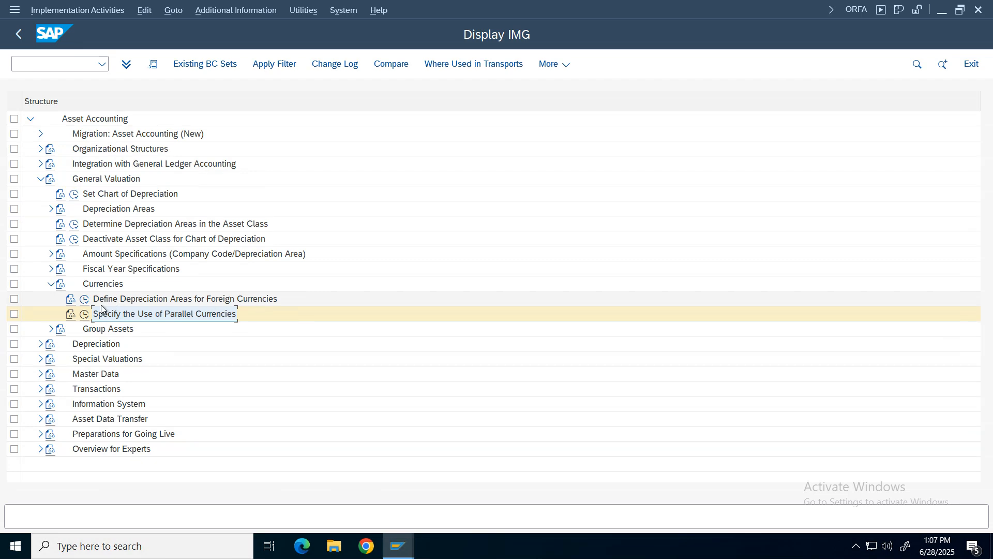
Open Define Depreciation Areas for Foreign Currencies and position the company code list at VZ01
click(85, 300)
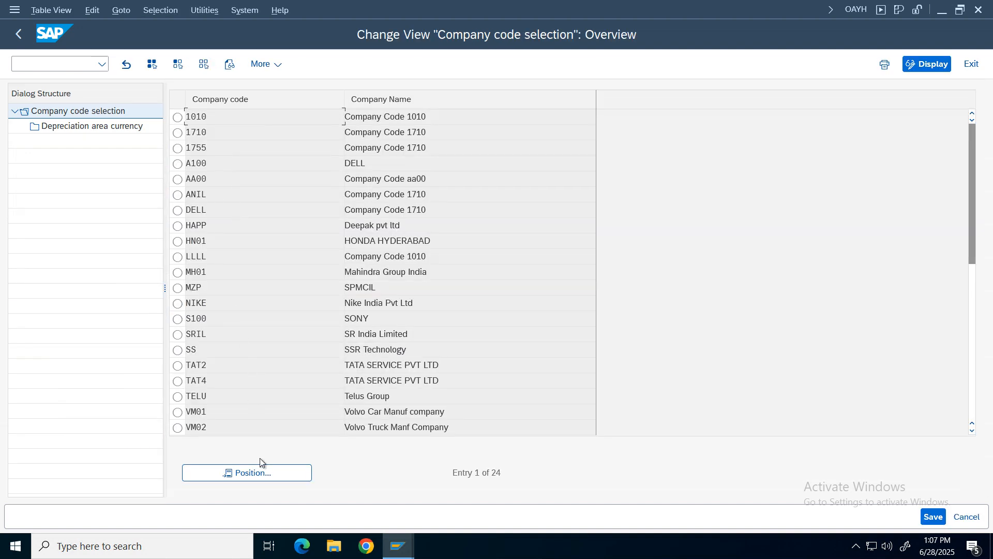
click(266, 475)
click(191, 225)
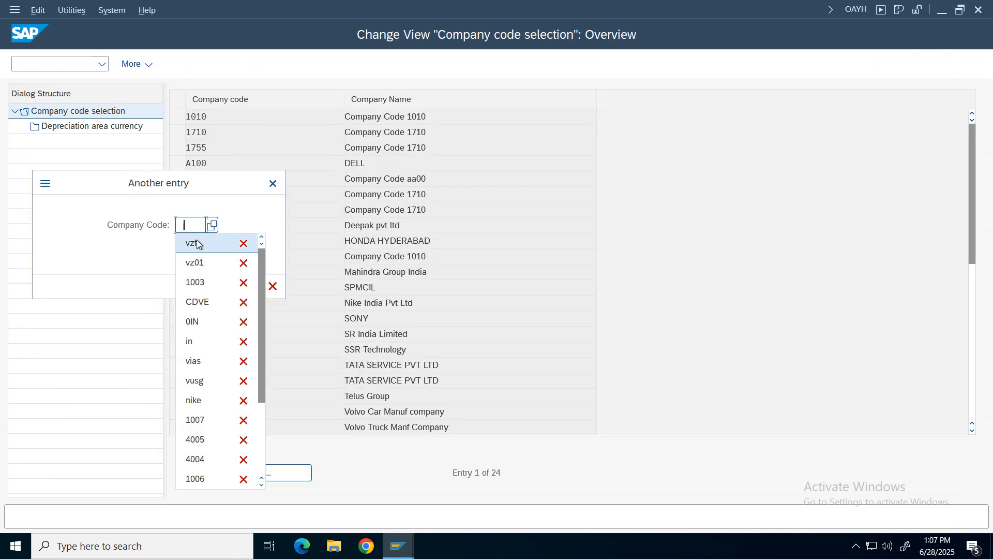
click(204, 262)
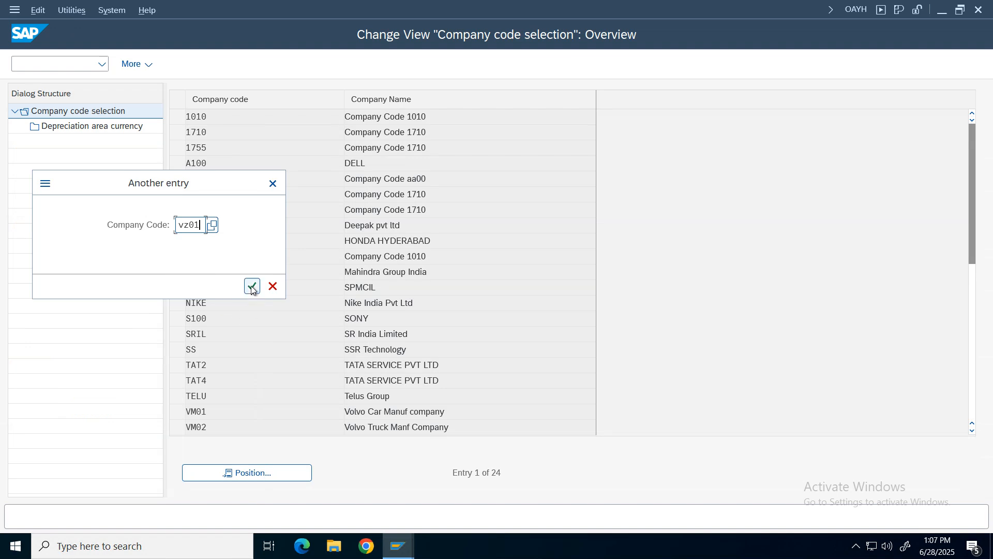
click(252, 286)
Review the depreciation area currencies of company code VZ01, comparing the LC and GC areas, and return to the IMG structure
click(100, 126)
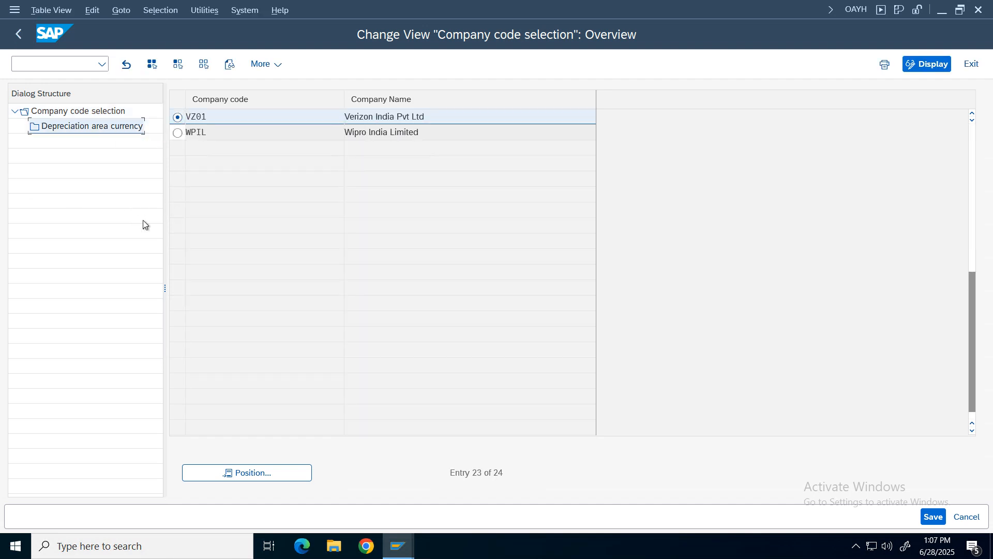
double_click(84, 124)
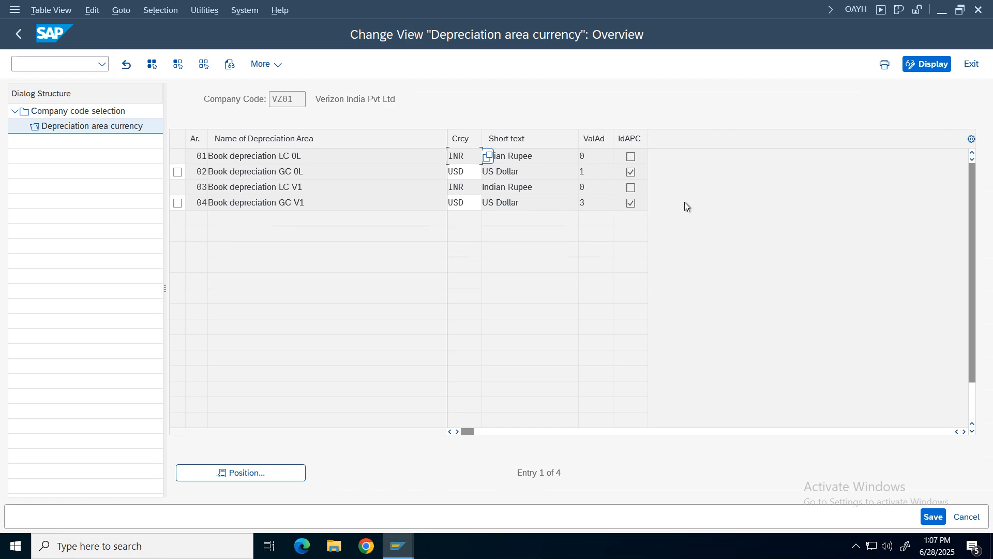
click(532, 202)
drag(290, 156, 267, 157)
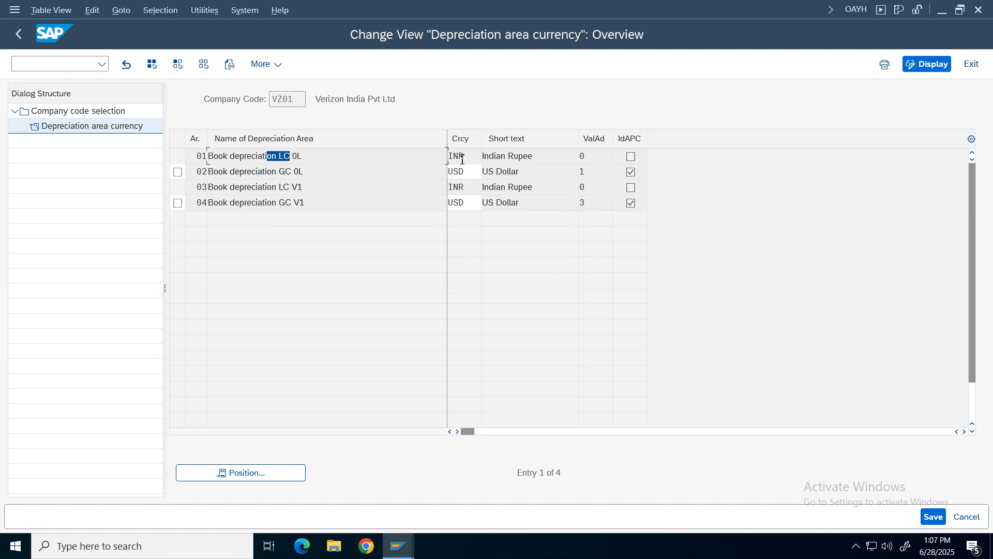
drag(460, 157, 223, 174)
drag(464, 203, 232, 203)
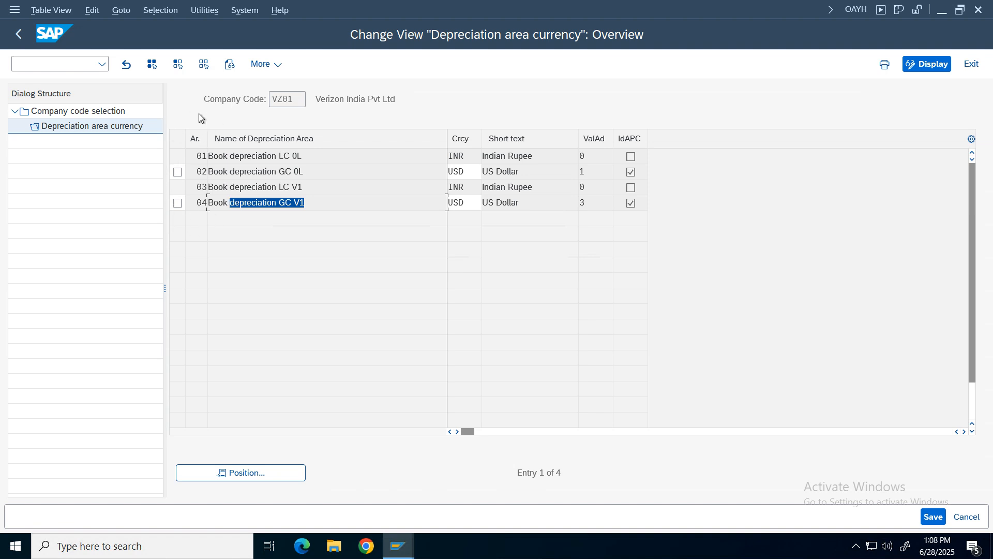
click(17, 36)
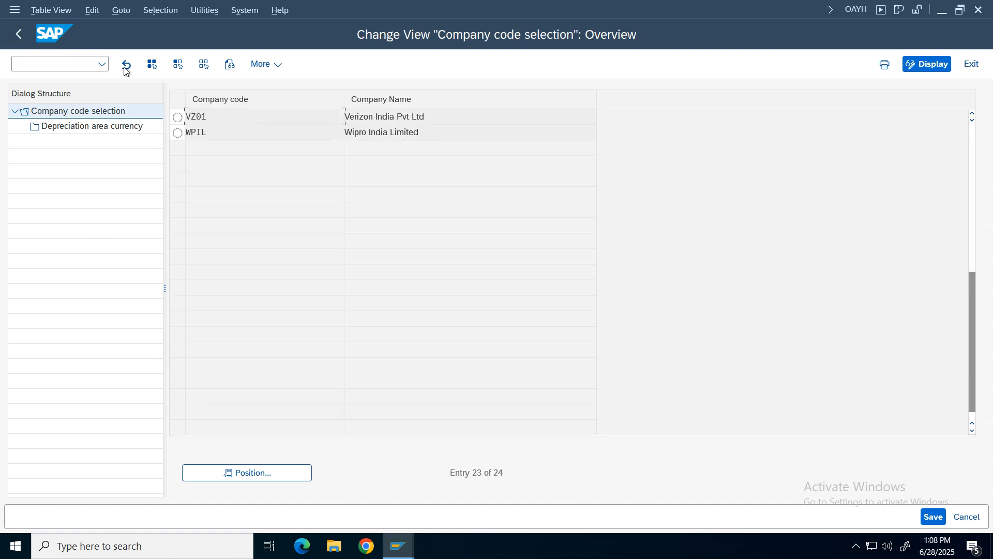
click(18, 35)
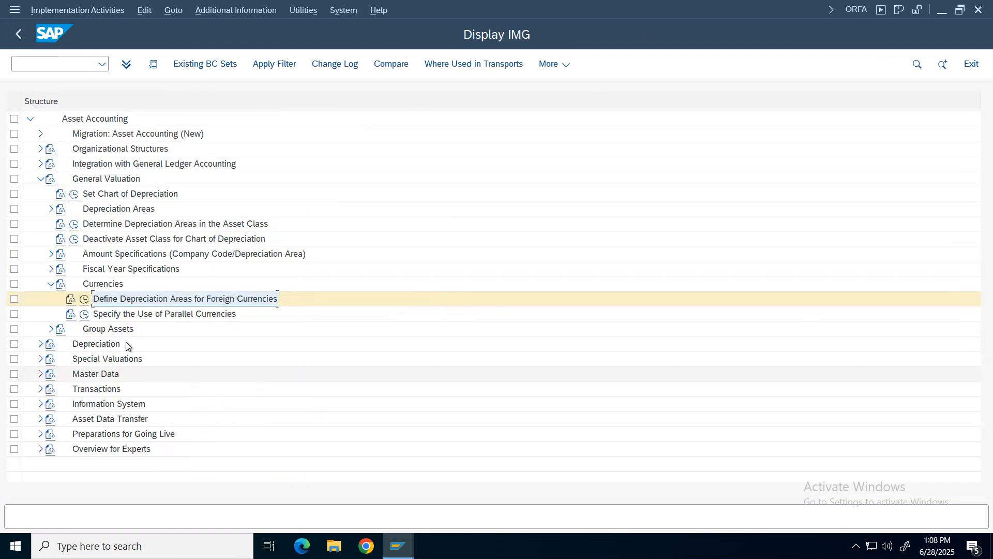
Collapse Currencies and General Valuation, and expand the Valuation Methods node under Depreciation
click(50, 284)
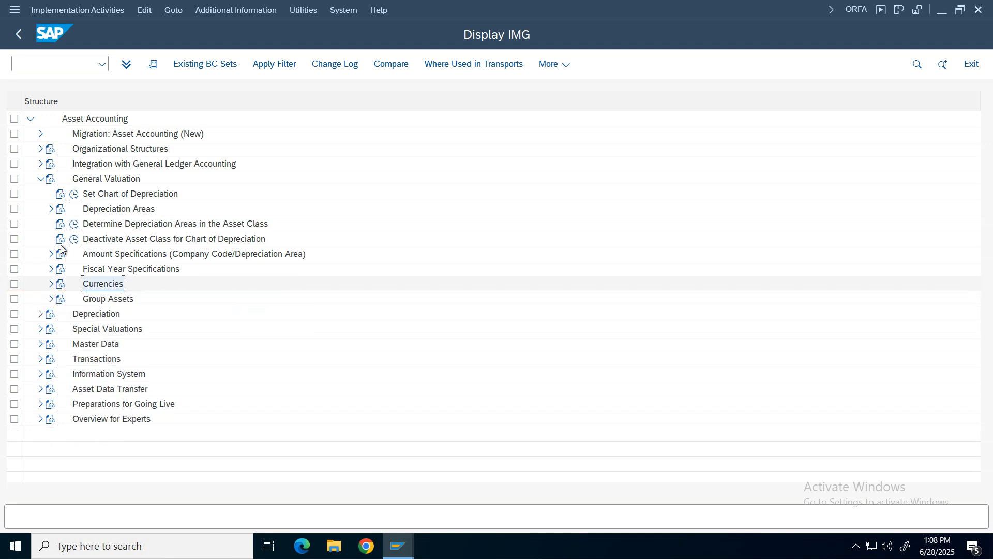
click(40, 179)
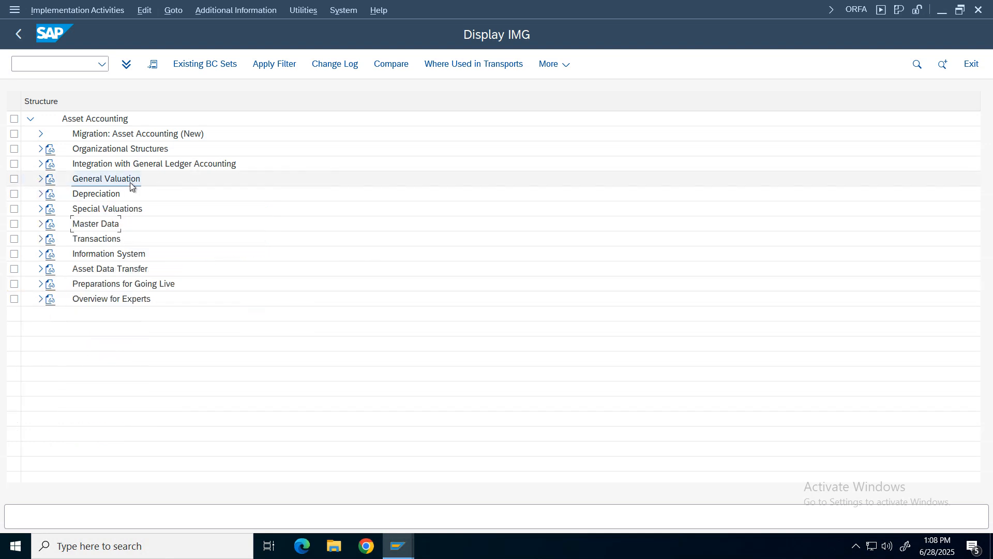
click(40, 194)
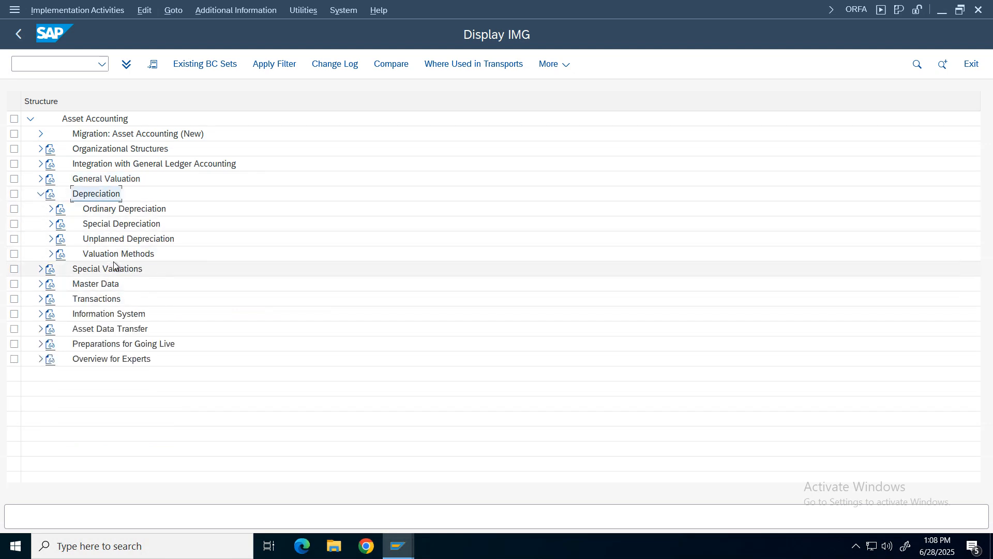
click(79, 260)
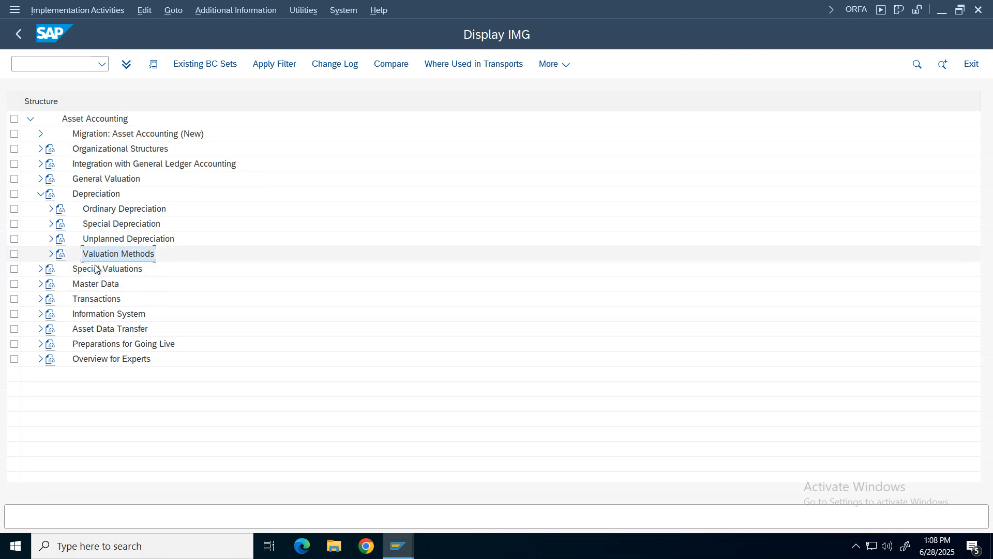
click(50, 253)
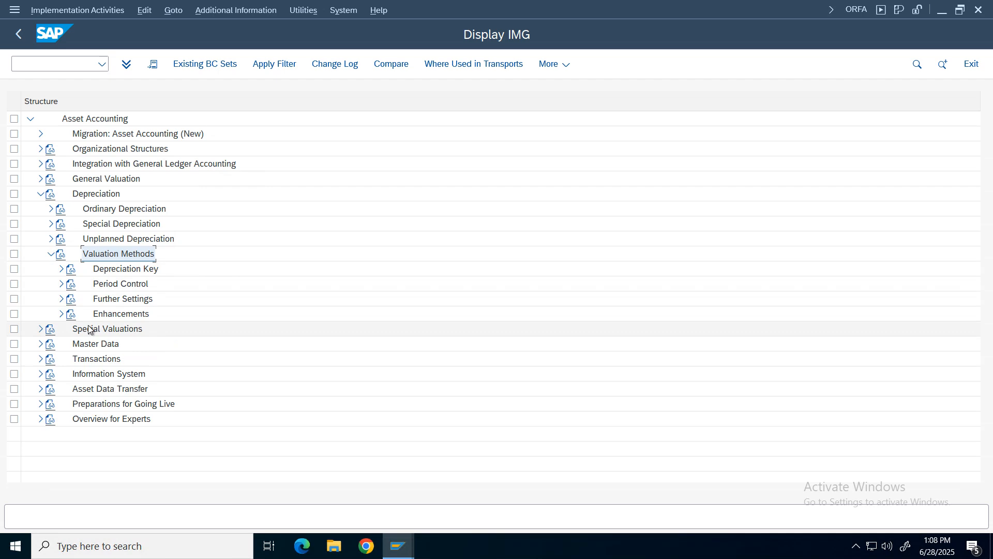
Expand Depreciation Key down to its Calculation Methods and select the Maintain Period Control Methods activity
click(84, 270)
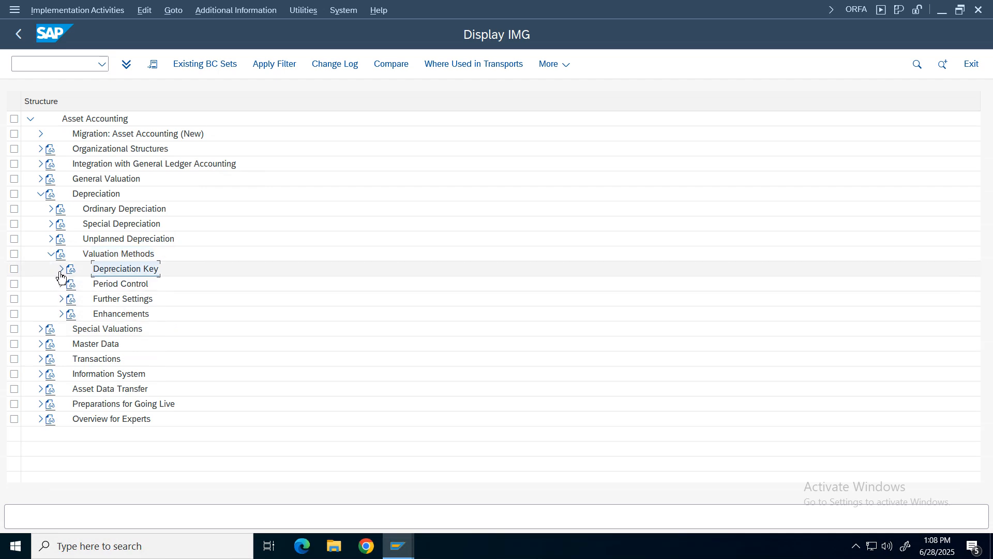
click(61, 268)
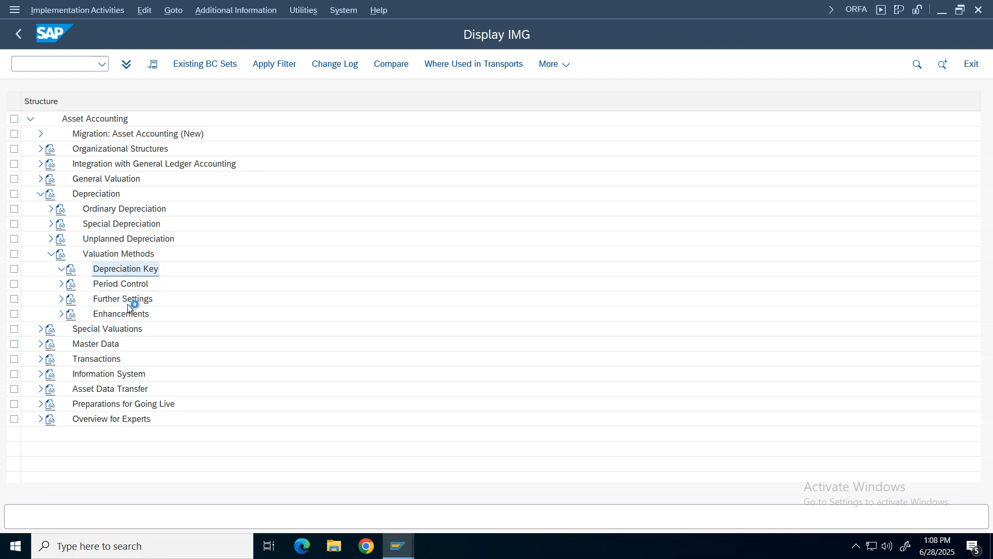
click(112, 286)
click(71, 285)
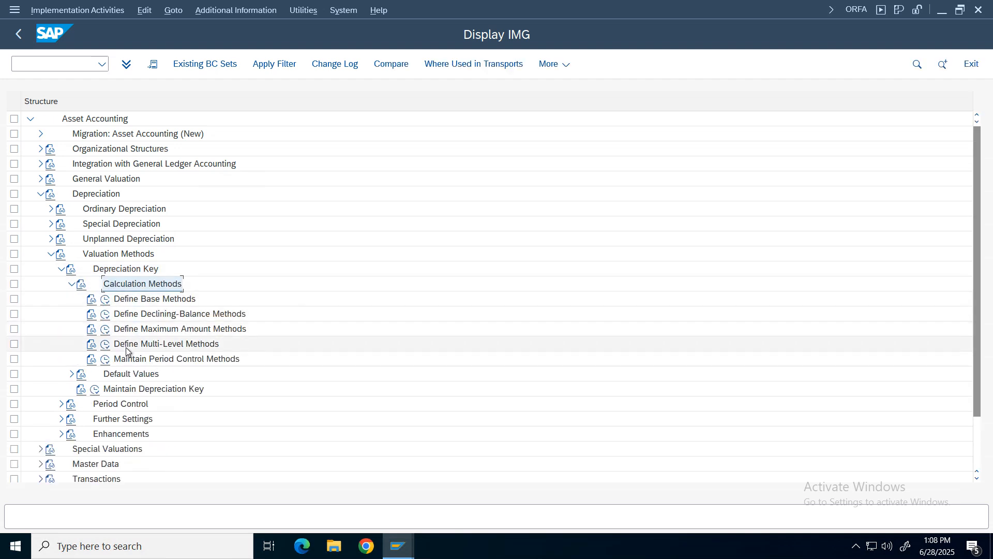
click(134, 344)
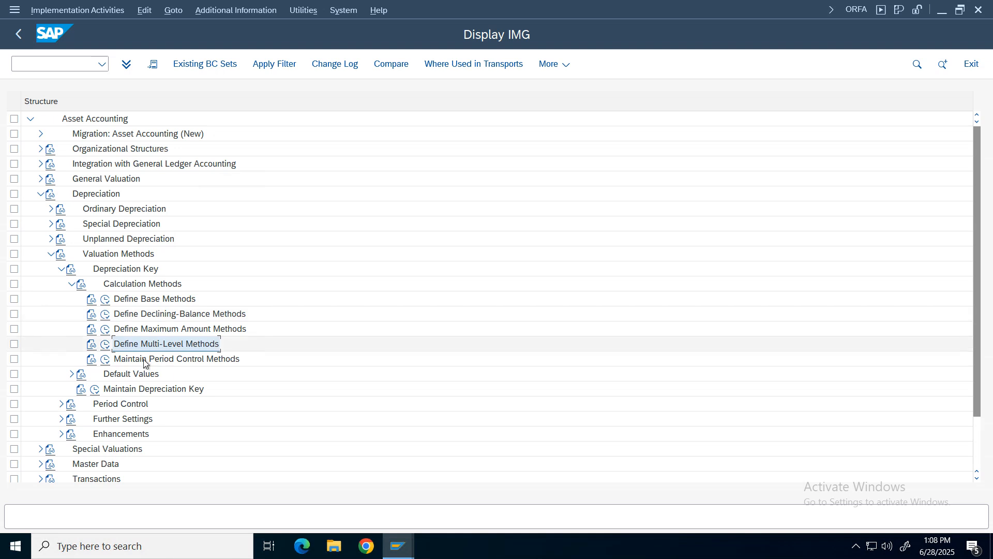
click(144, 361)
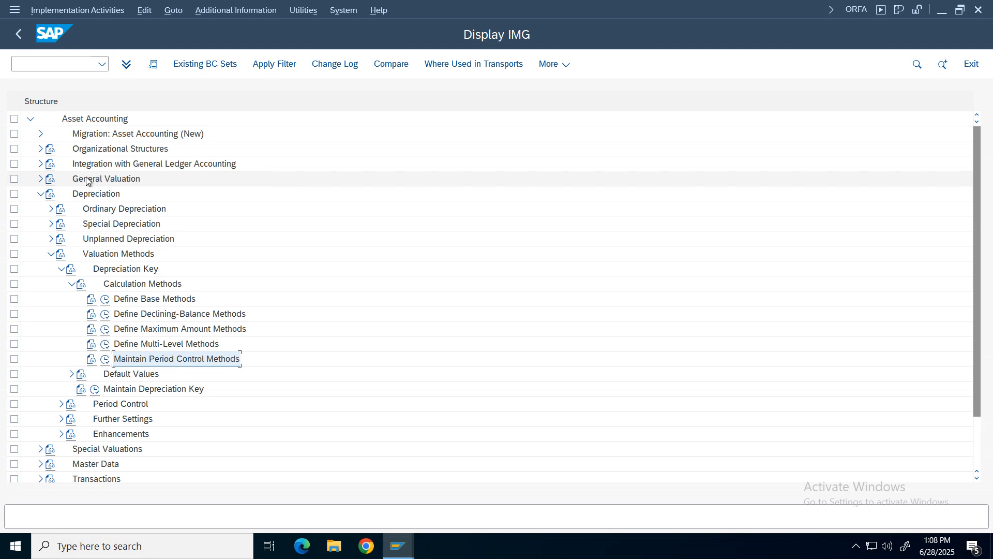
Open Define Base Methods and look over the ordinary base methods, comparing the useful-life percentage and explicit percentage entries
click(104, 300)
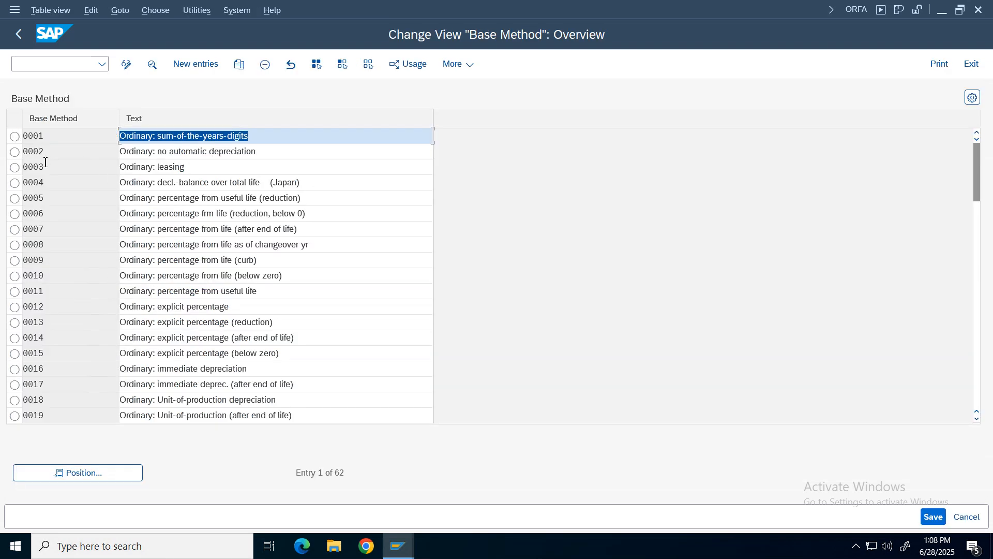
click(172, 151)
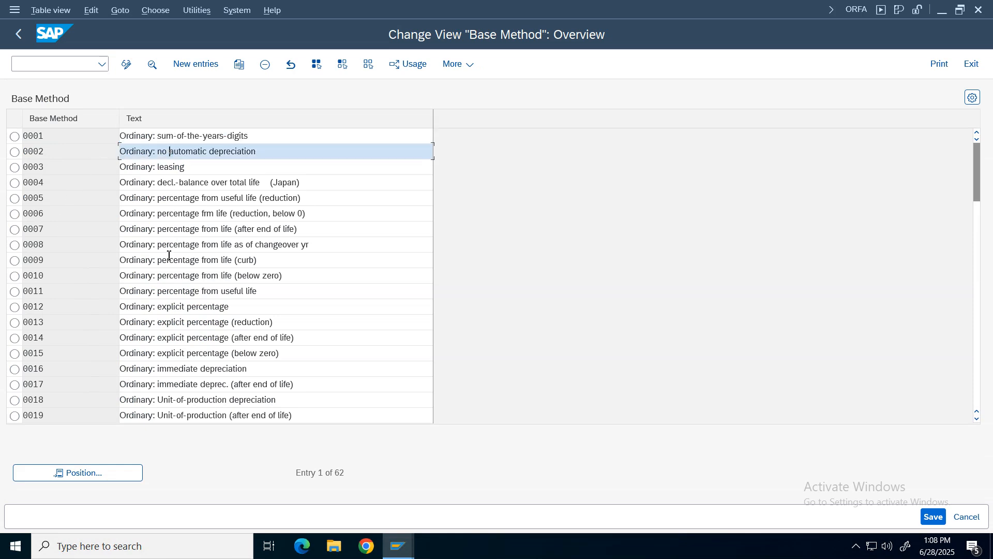
click(184, 276)
click(274, 472)
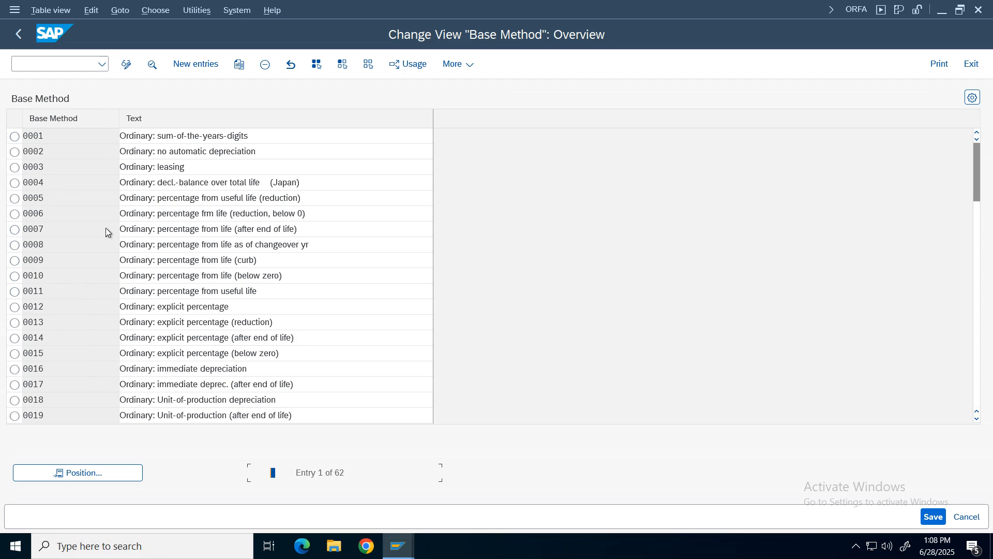
click(15, 291)
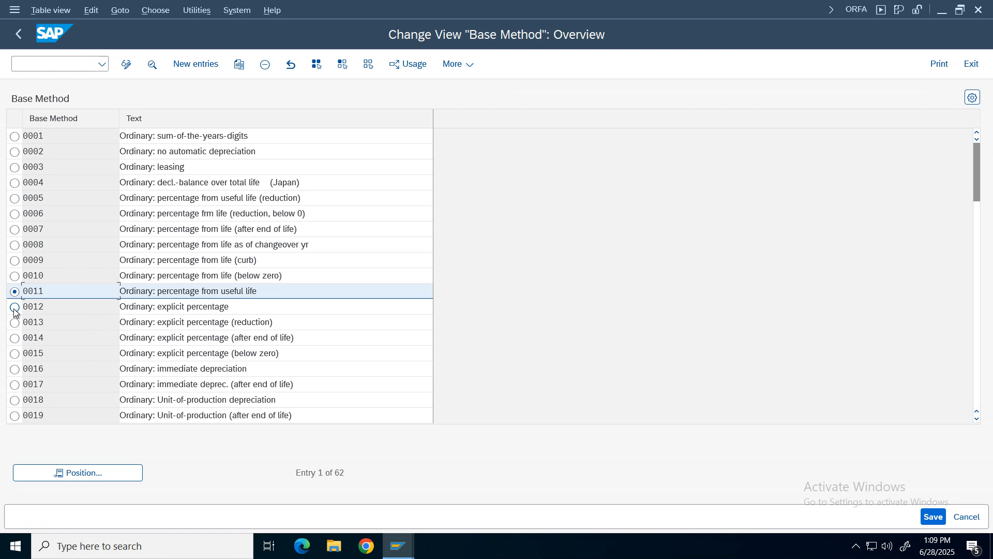
click(15, 308)
click(15, 338)
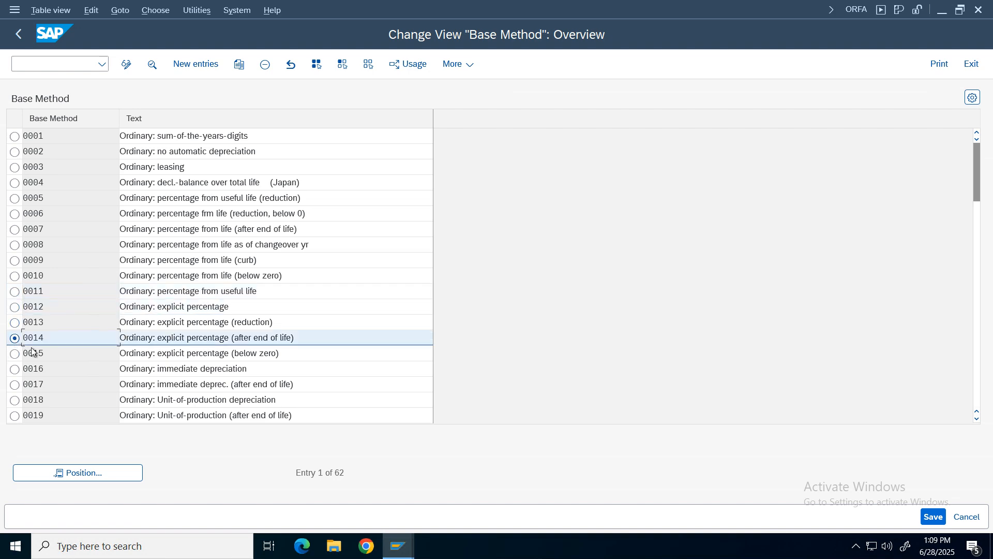
click(157, 307)
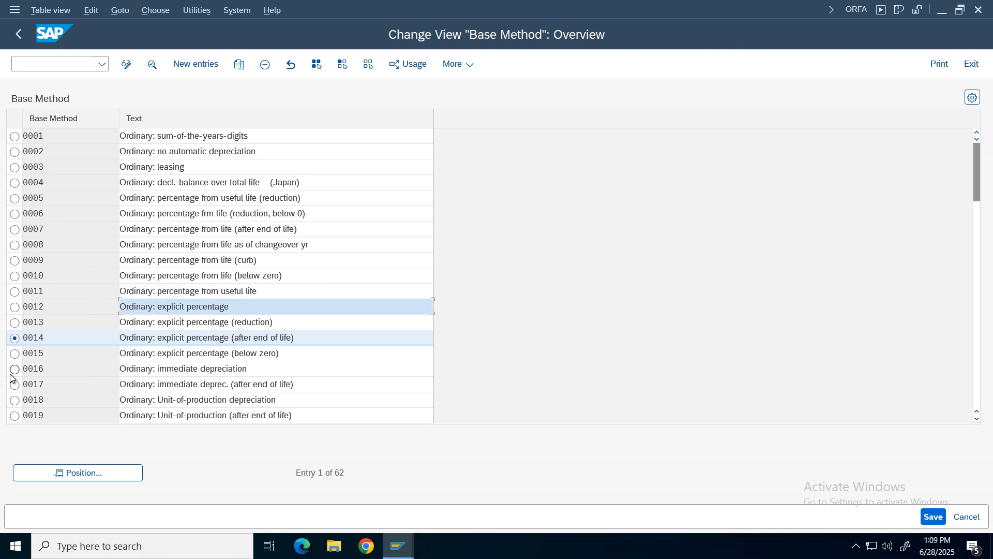
Copy base method 0012 Ordinary: explicit percentage as VZFF, with N Ord.depreciation as the type of depreciation
click(11, 308)
key(Tab)
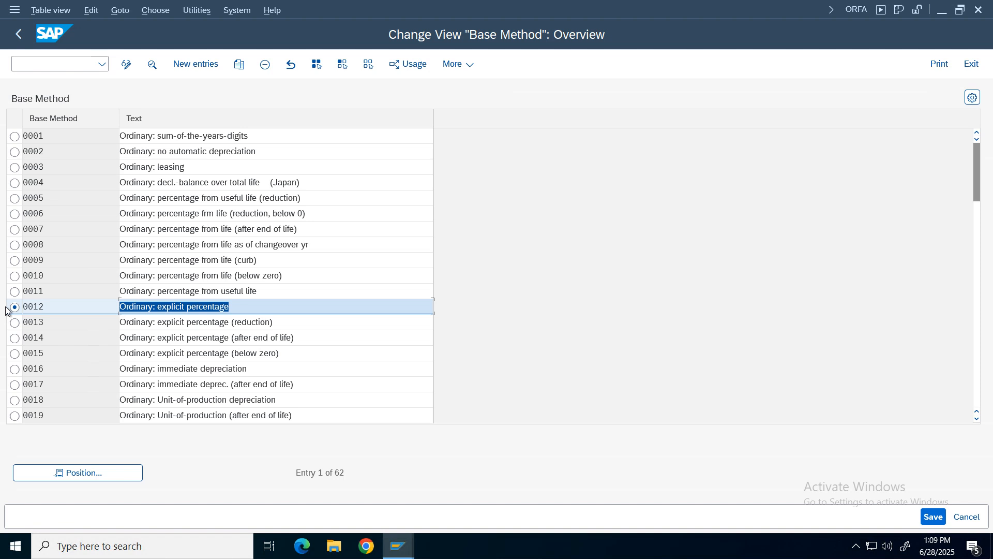
drag(218, 310, 82, 306)
click(239, 64)
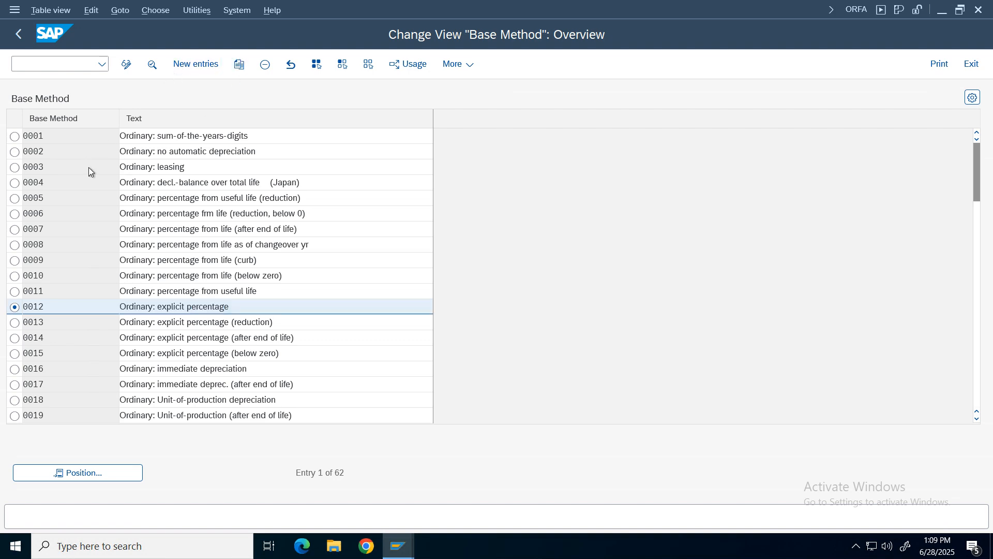
key(BackSpace)
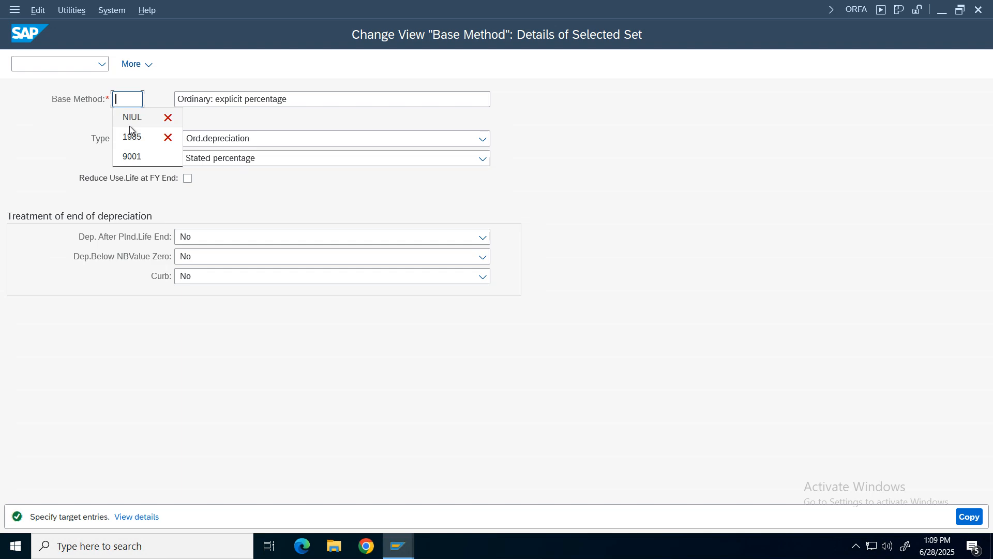
text(VZ)
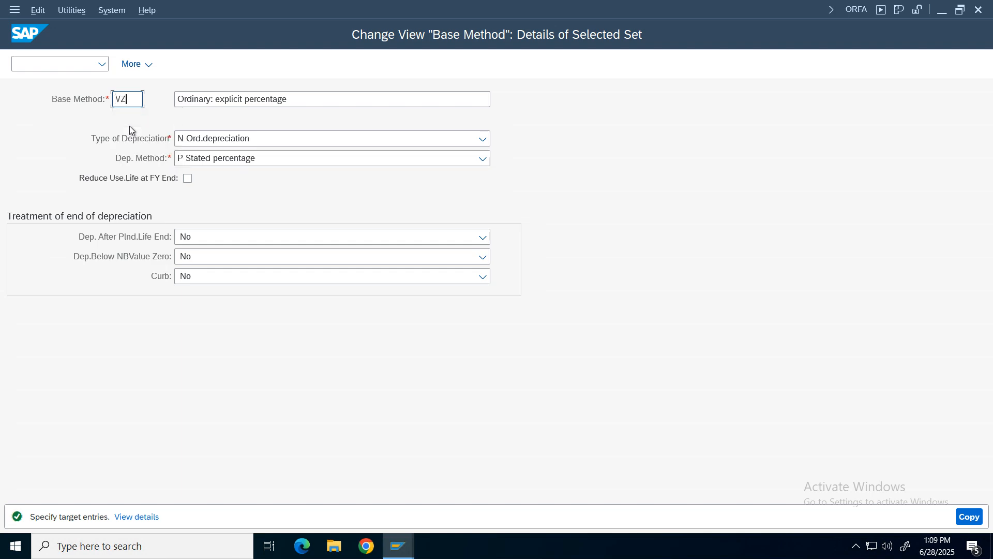
text(FF)
click(265, 138)
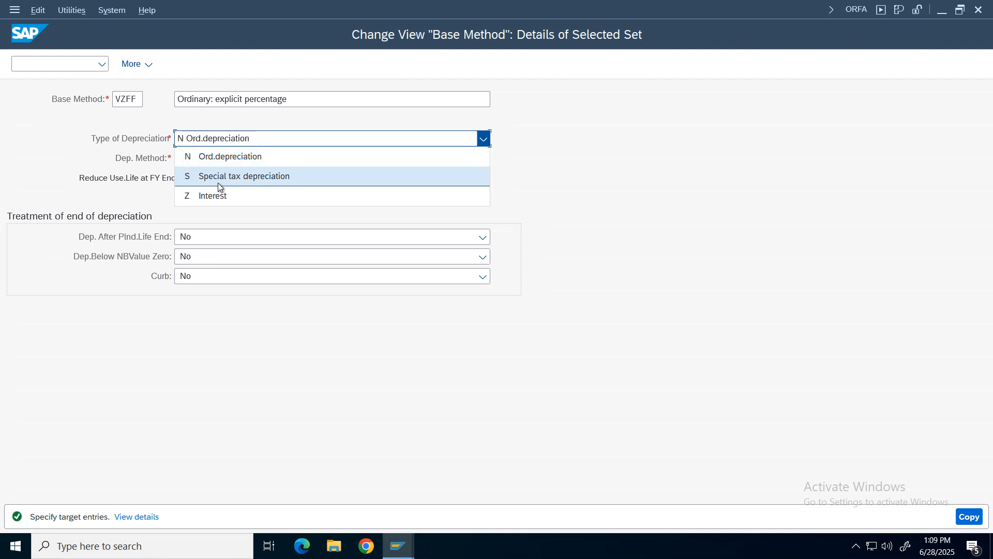
click(218, 157)
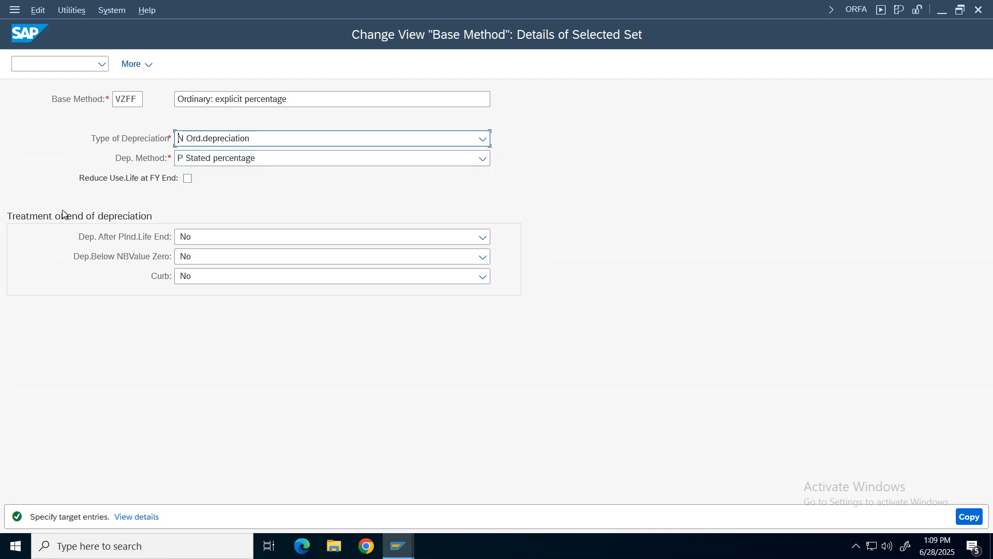
click(194, 159)
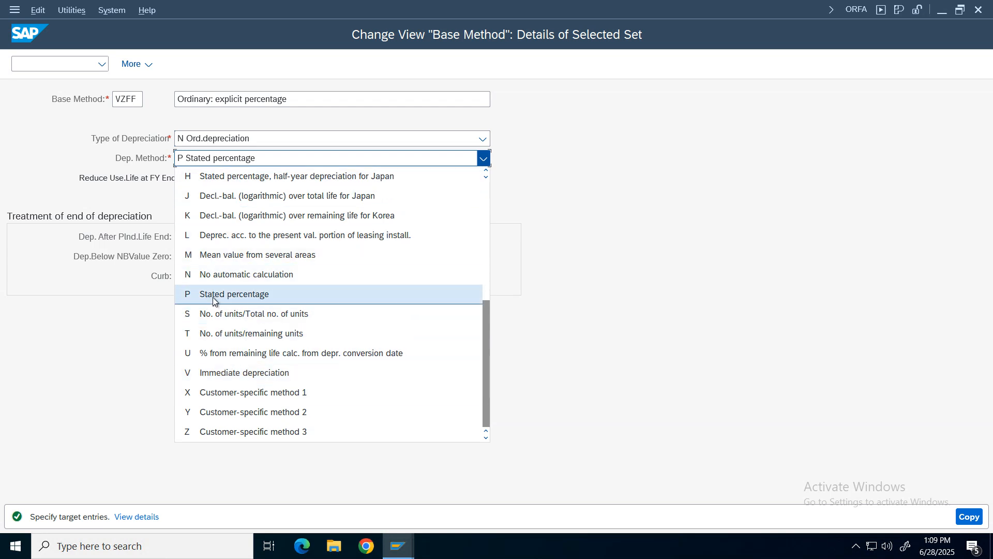
key(Down)
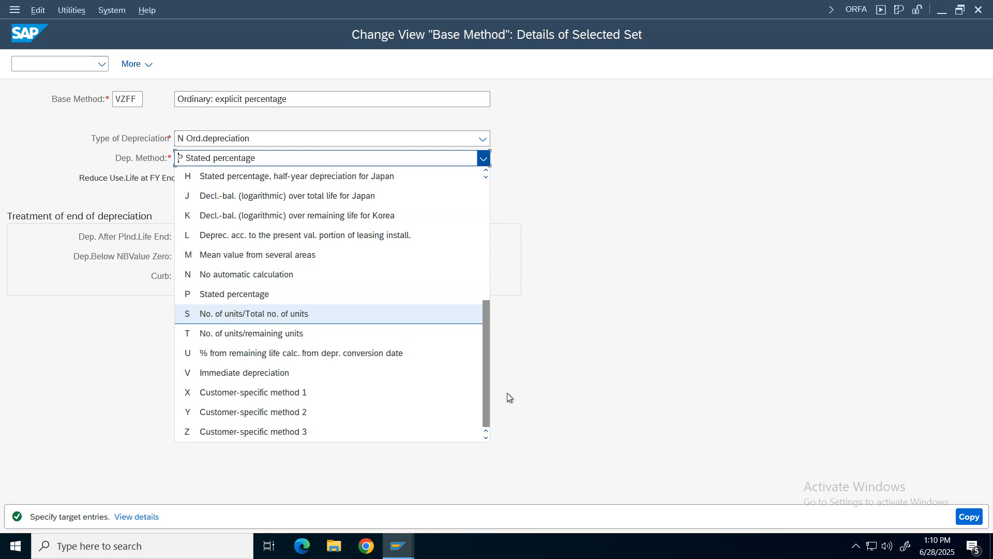
drag(484, 386, 483, 367)
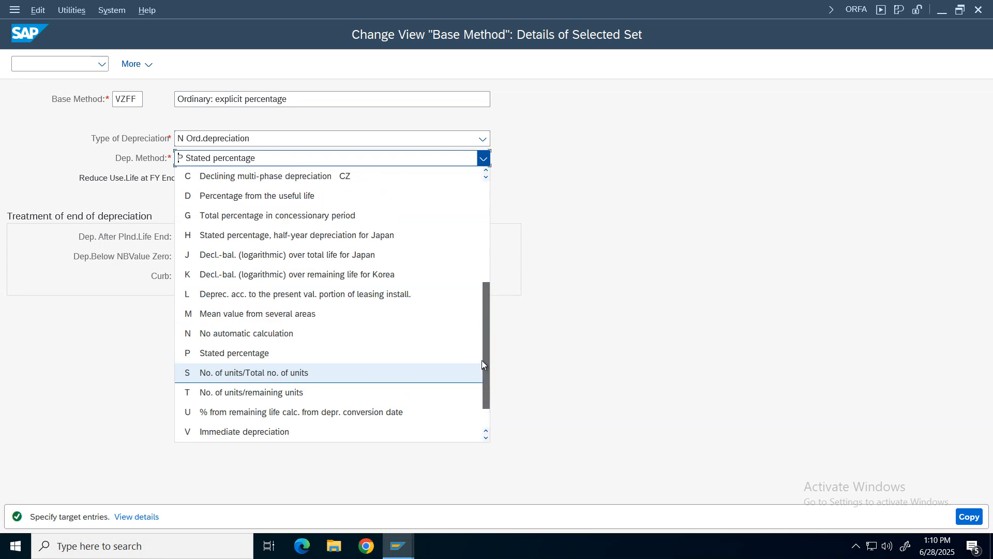
key(Return)
click(275, 160)
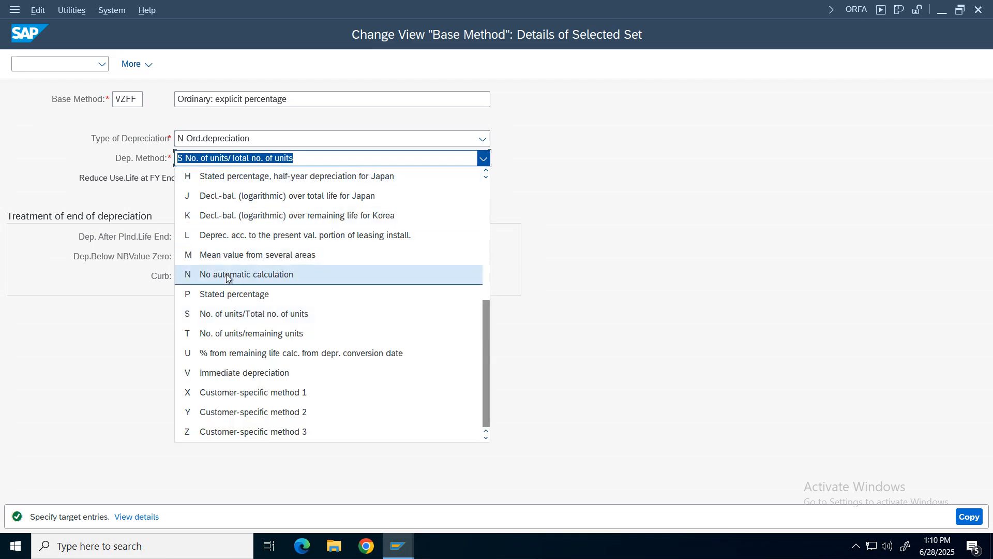
drag(486, 358, 468, 215)
key(Return)
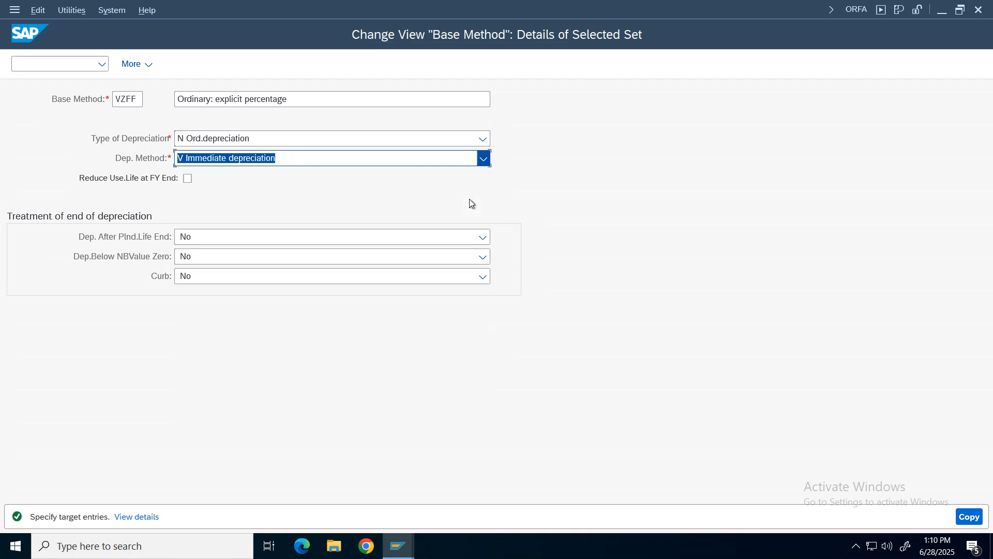
Set the depreciation method to P Stated percentage and complete the copy of base method VZFF
click(306, 160)
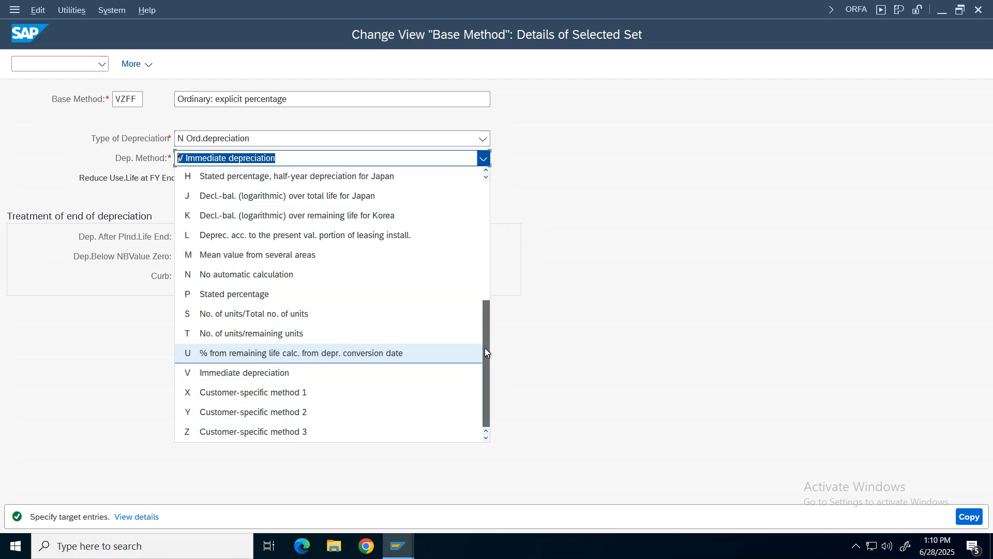
click(264, 295)
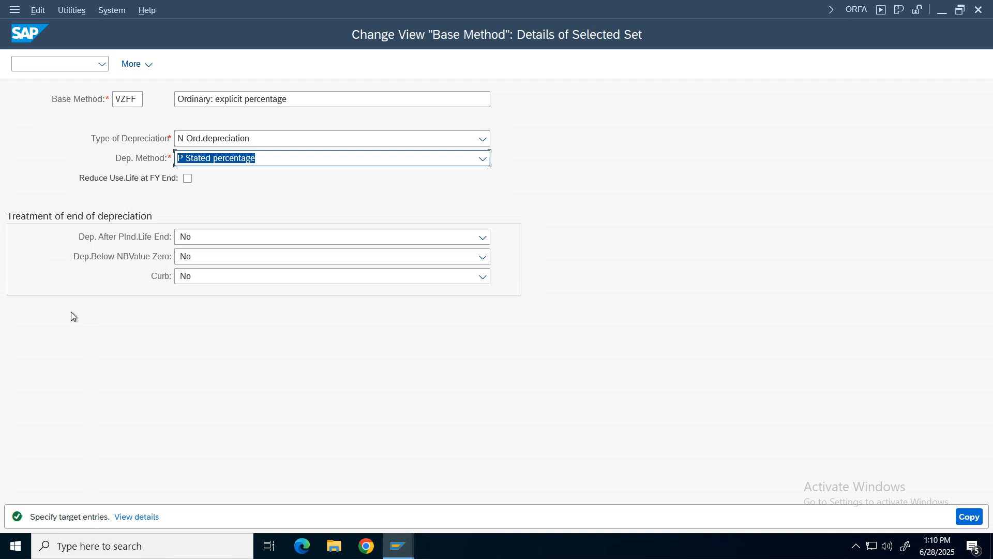
click(970, 517)
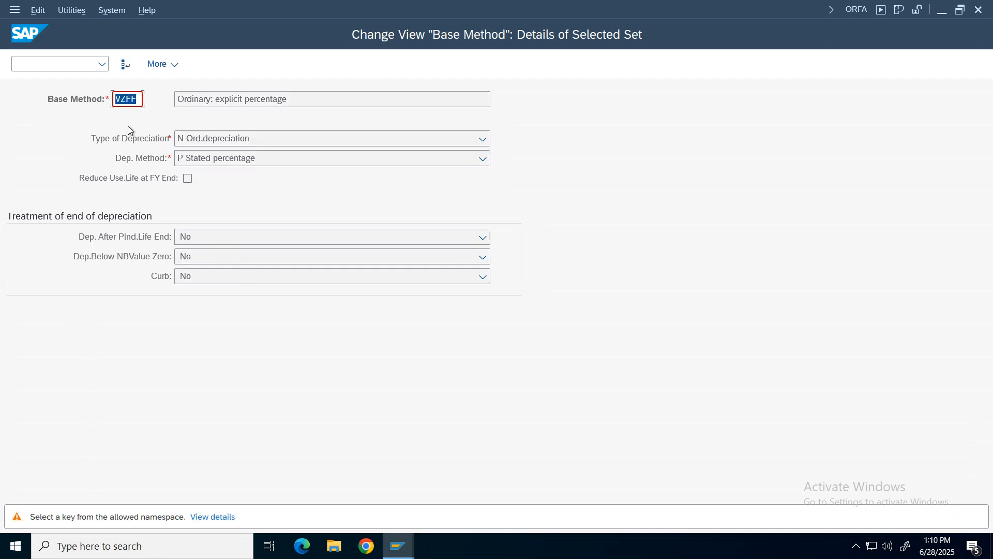
key(Return)
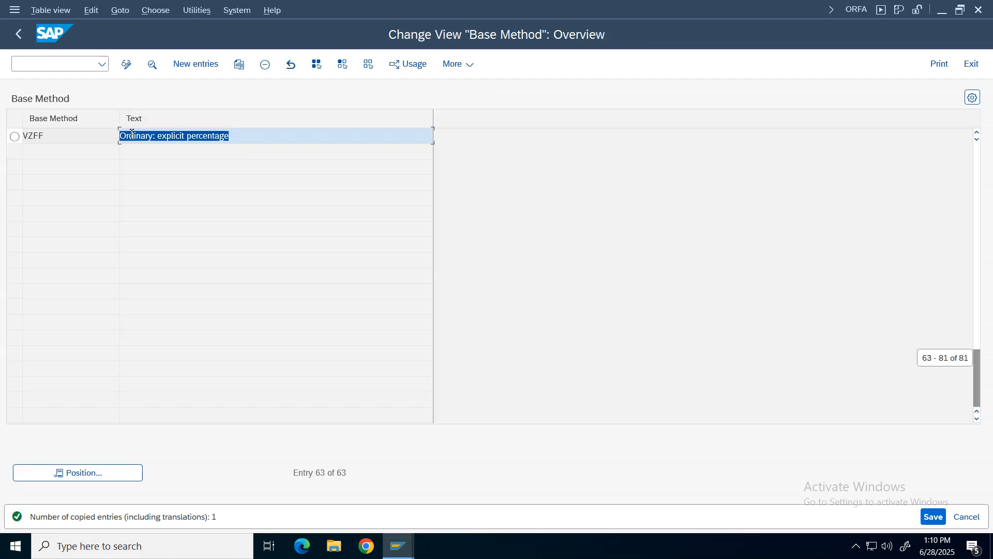
Extend the description of base method VZFF to "Ordinary: explicit percentage verizon"
click(50, 137)
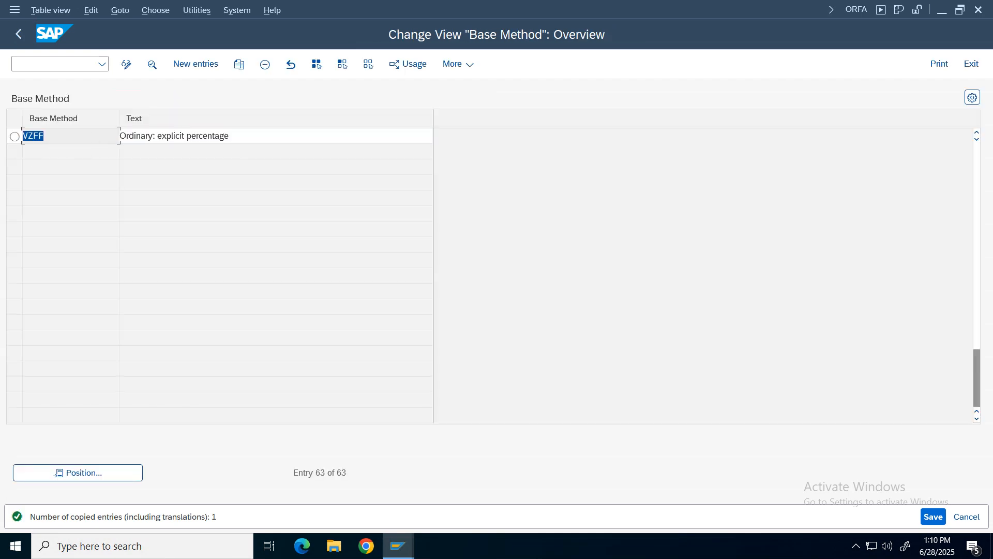
click(278, 138)
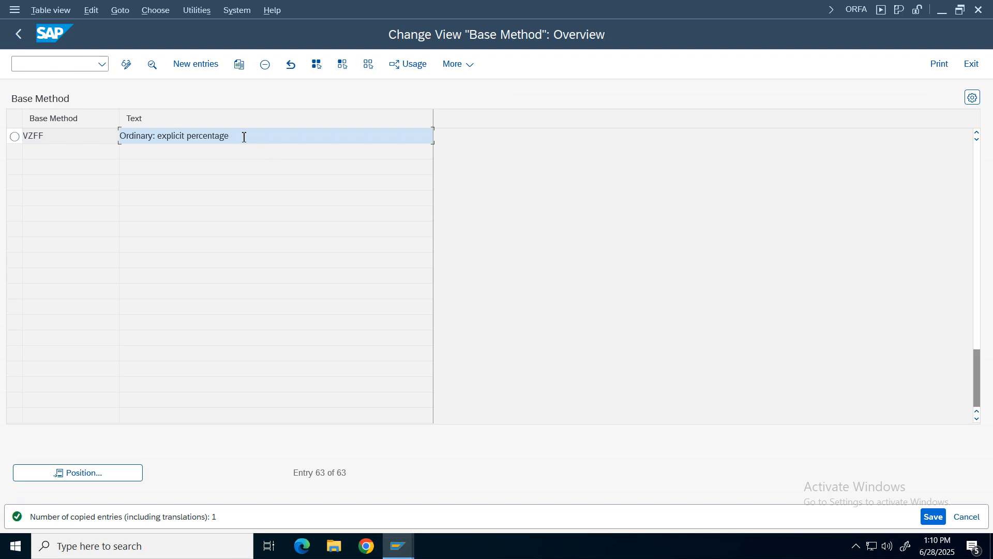
text(verizon)
key(Return)
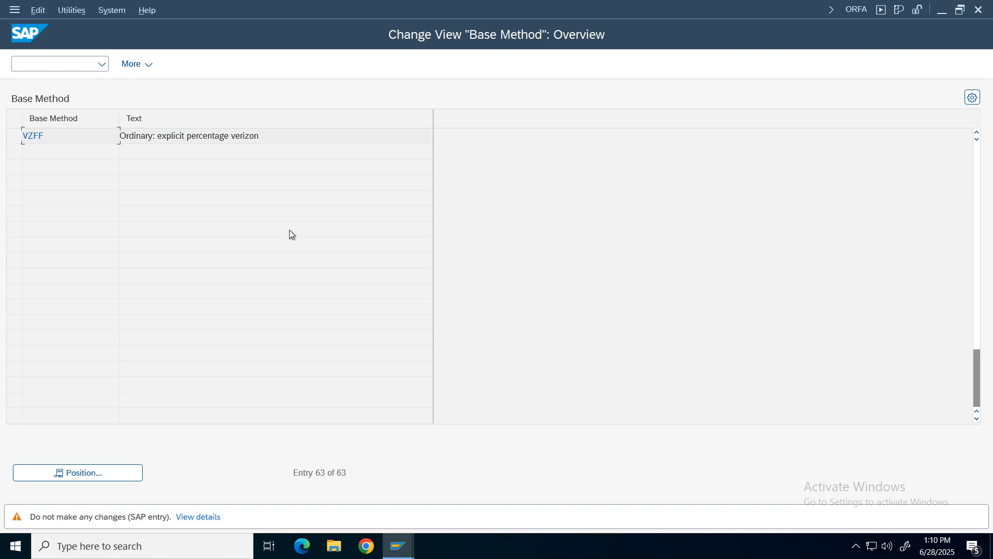
key(Return)
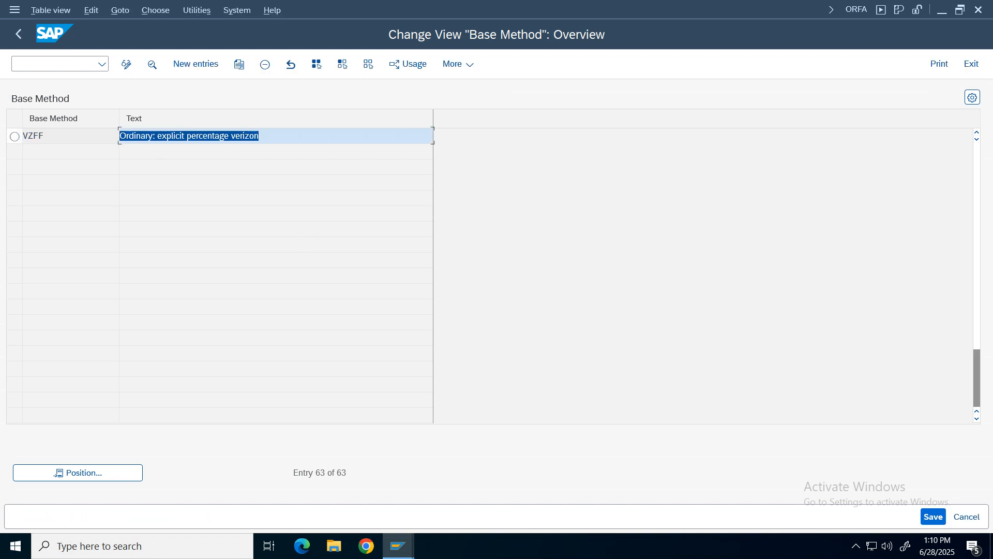
Leave the base method overview, saving the changes with the customizing request
click(17, 36)
click(241, 302)
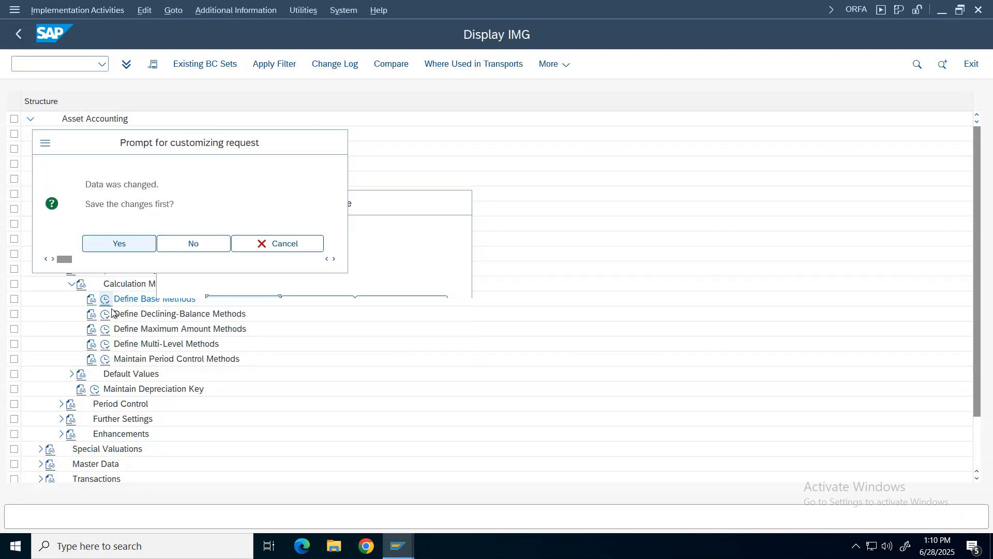
key(Return)
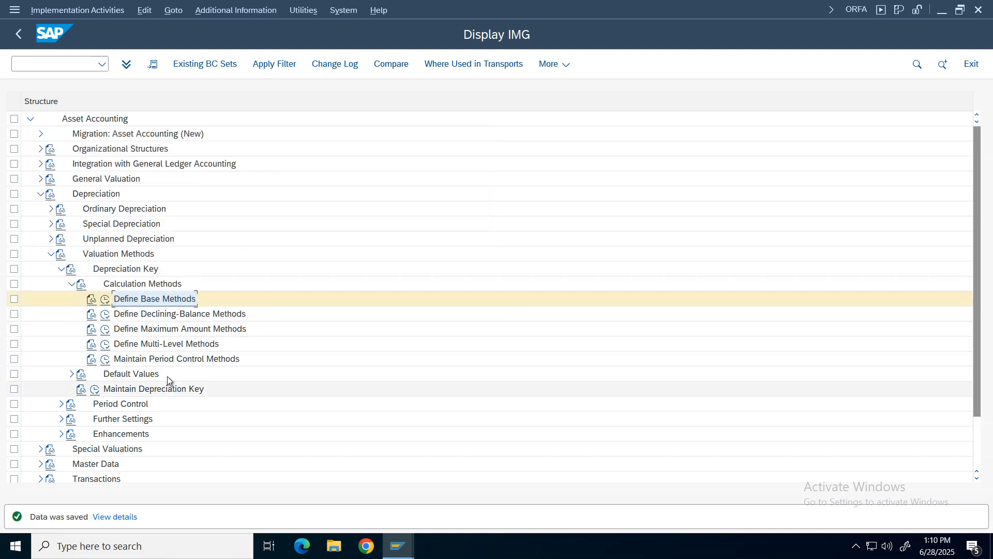
Open Define Multi-Level Methods for chart of depreciation CDVE and look over the existing multilevel methods
click(158, 344)
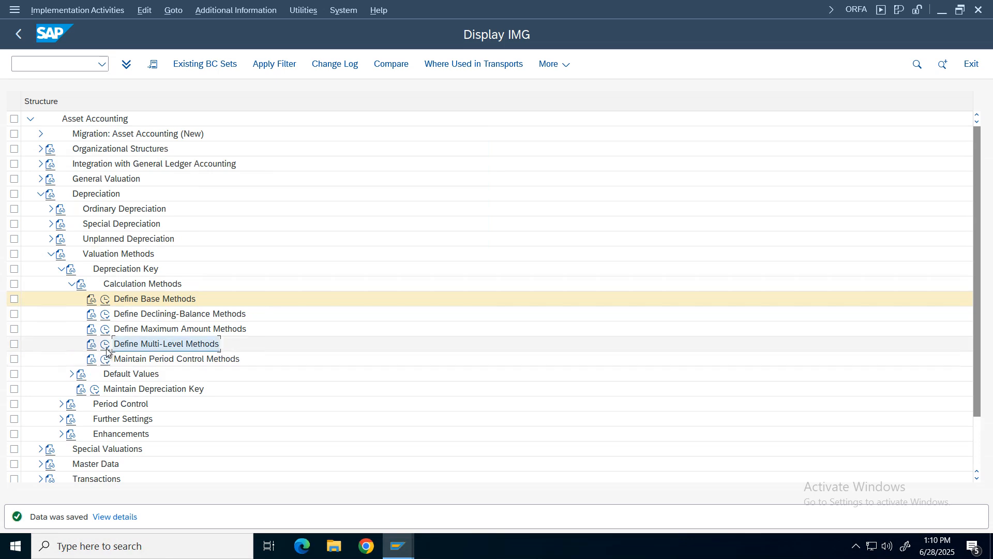
click(105, 345)
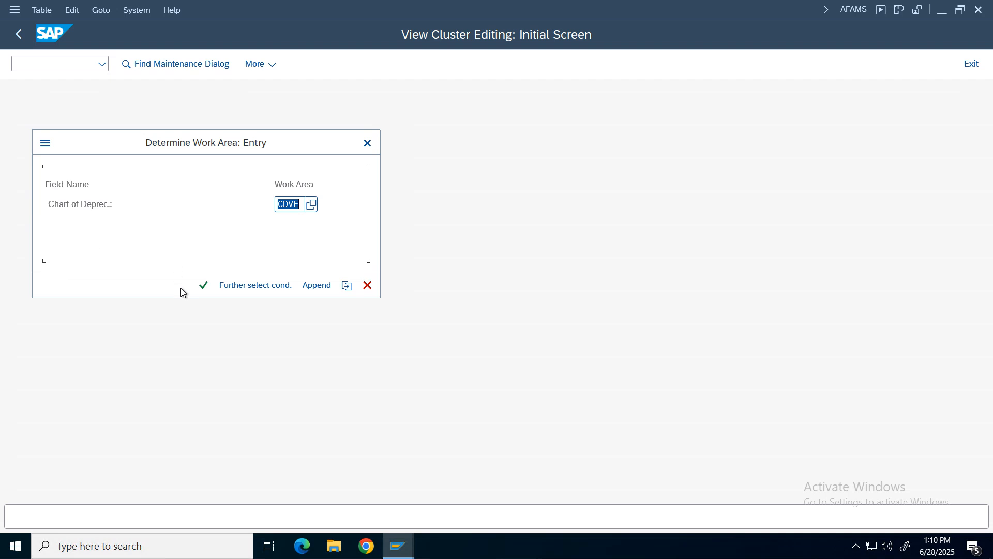
click(204, 285)
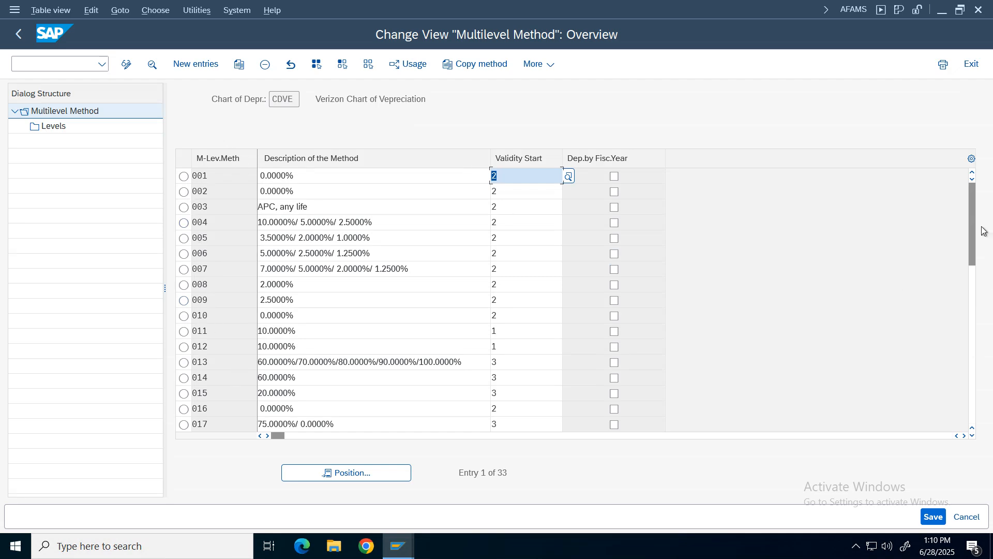
drag(974, 219, 975, 243)
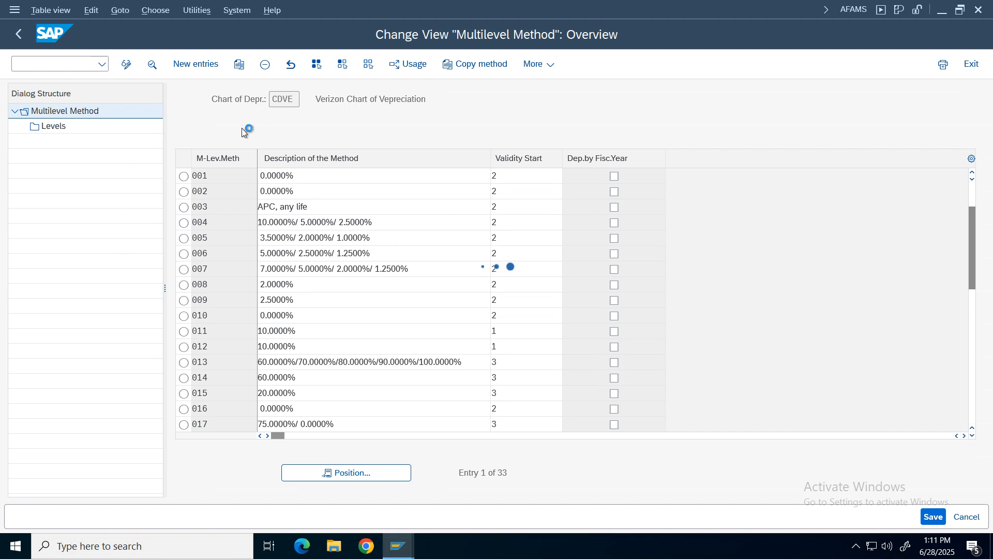
Start a new multilevel method entry with the key VZS
click(203, 63)
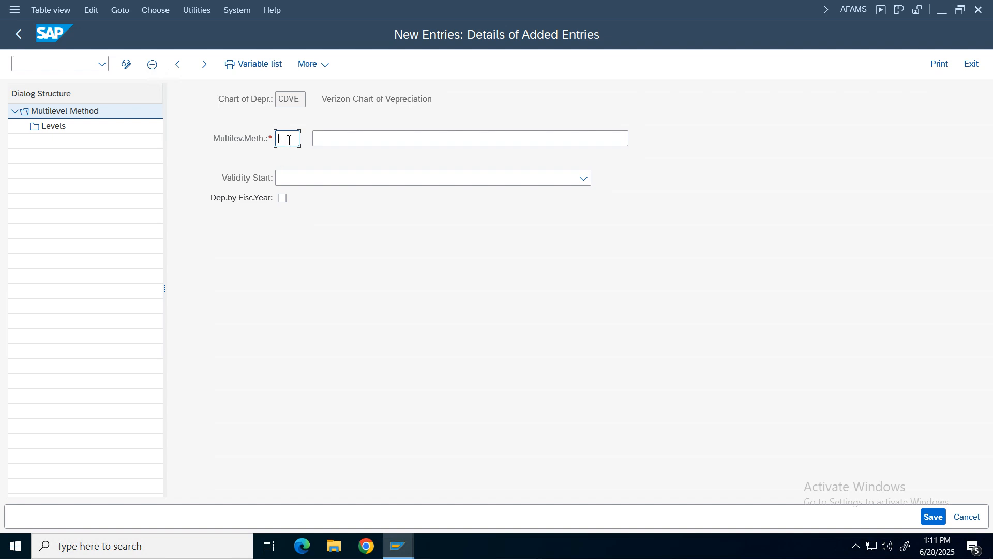
text(VZ)
key(BackSpace)
text(ZS)
Describe multilevel method VZS as "Straight Line Method for Fur.Fittings for verizon"
click(344, 139)
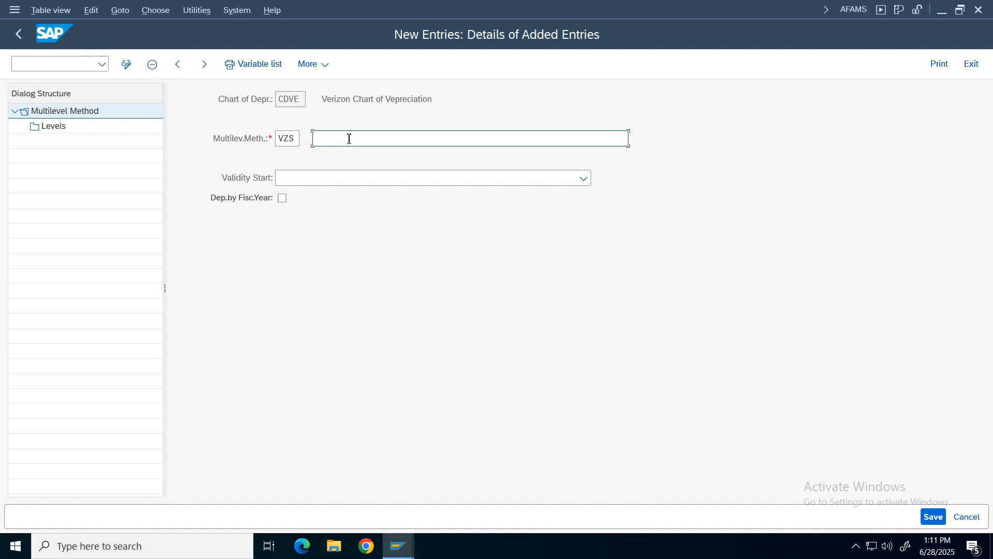
text(S)
text(traight Line)
text( L)
text(ethod for )
text(Fur.F)
text(ittings for verizon)
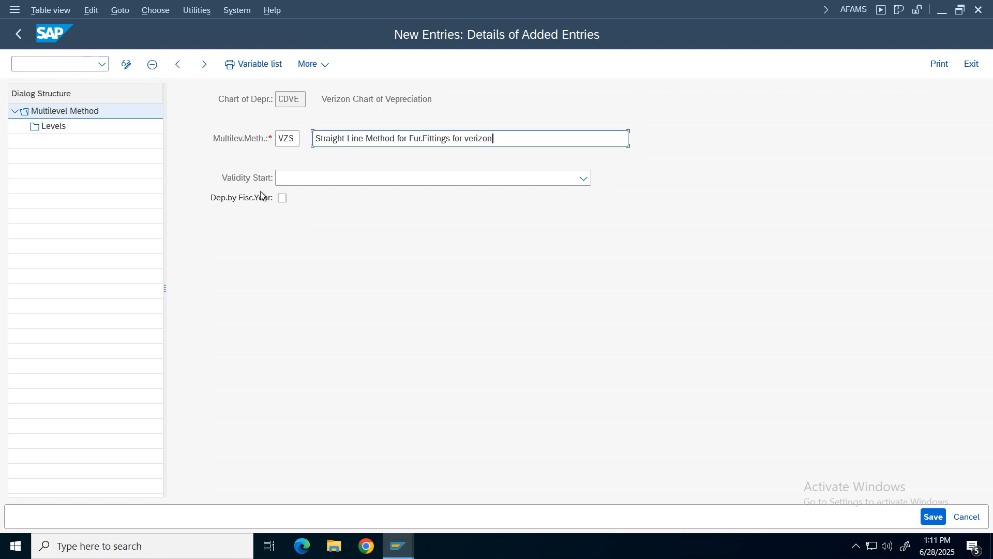
Set the validity start of multilevel method VZS to "From capitalization date" and open its levels
click(289, 179)
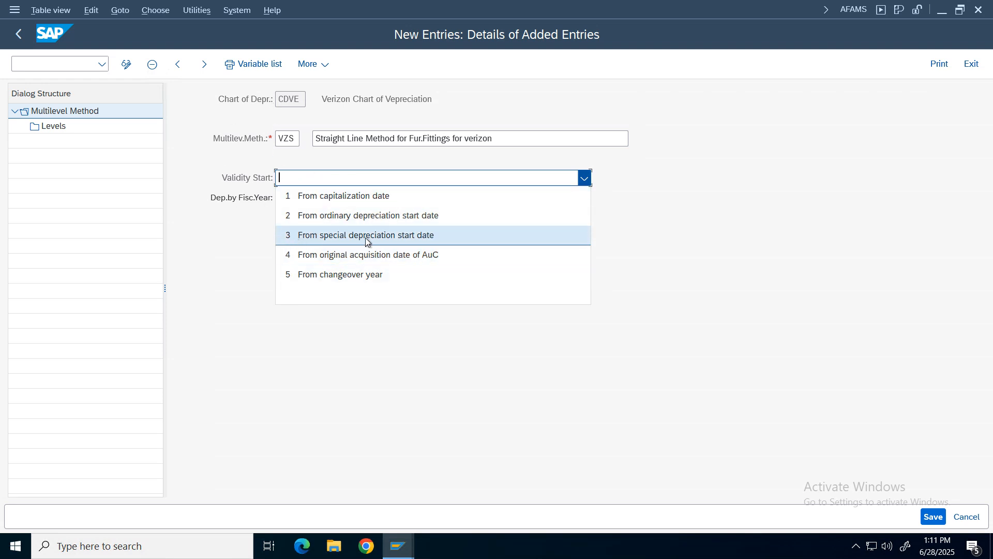
click(345, 195)
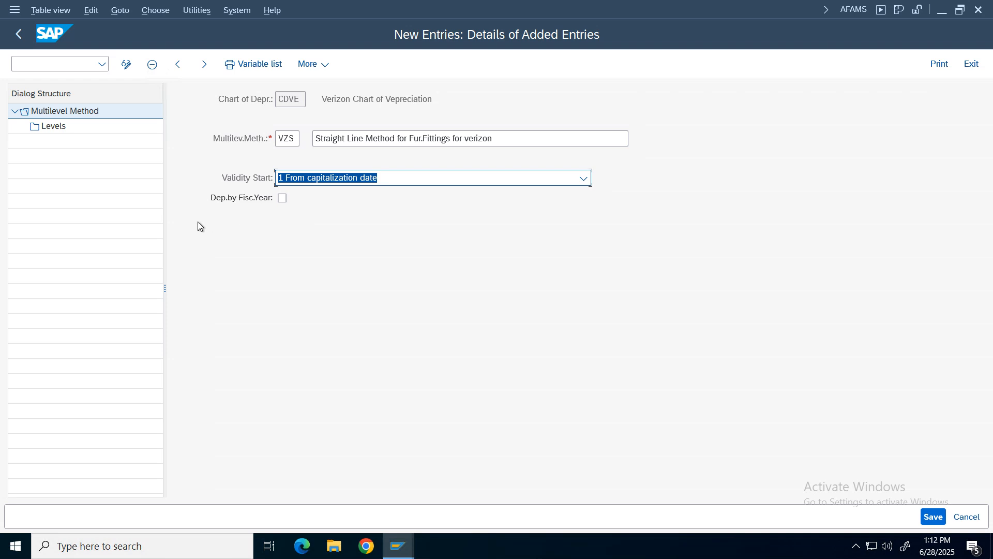
click(51, 127)
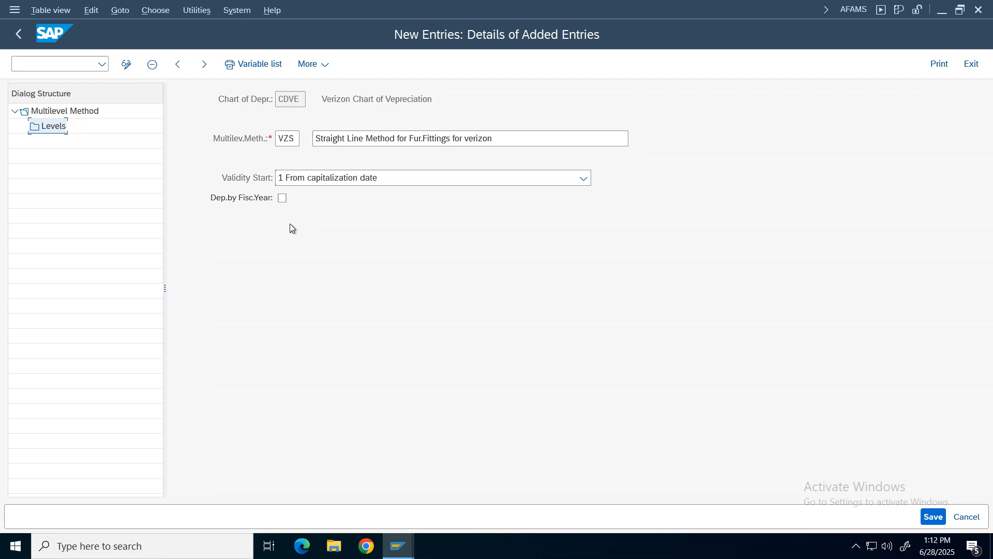
double_click(57, 128)
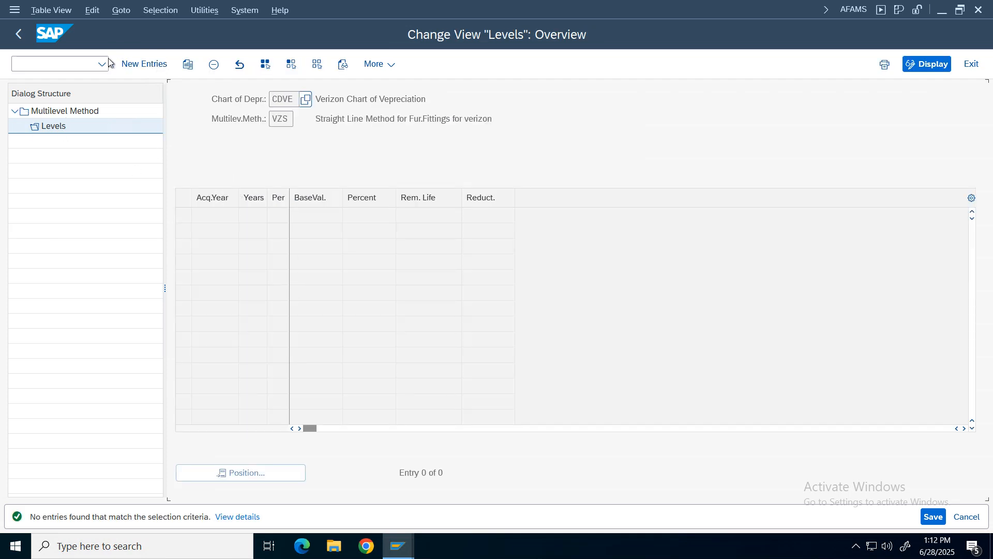
Add a new level to method VZS with acquisition year 9999 and 999 years
click(150, 64)
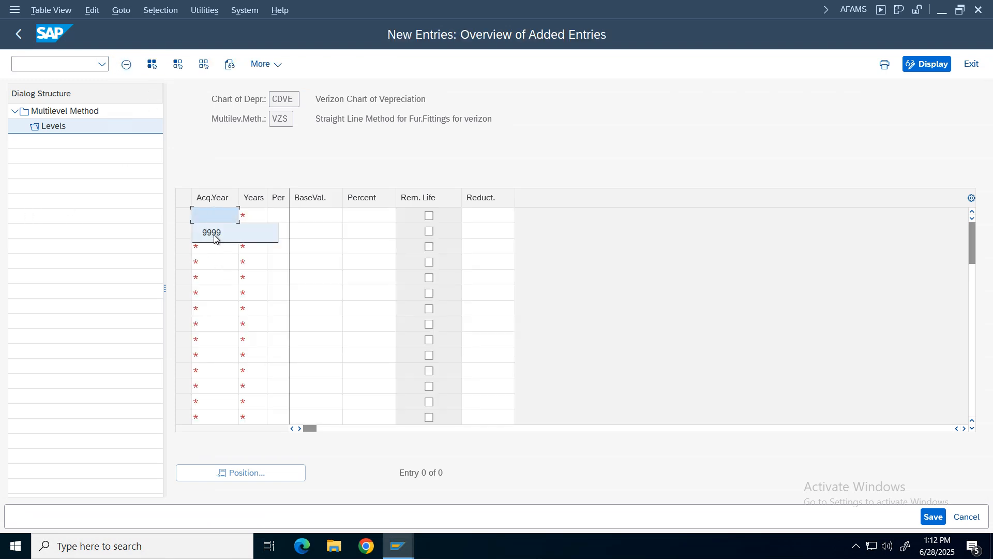
click(213, 233)
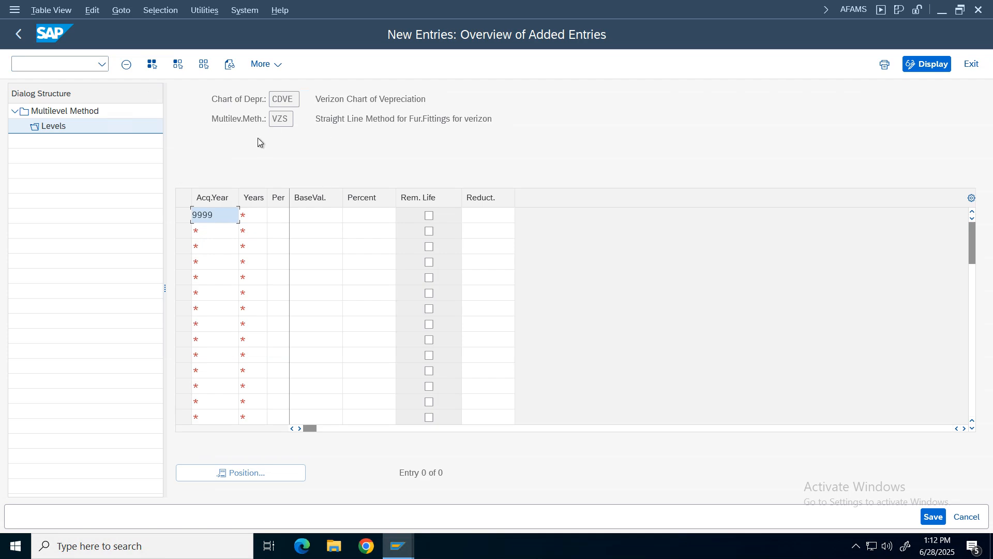
click(255, 216)
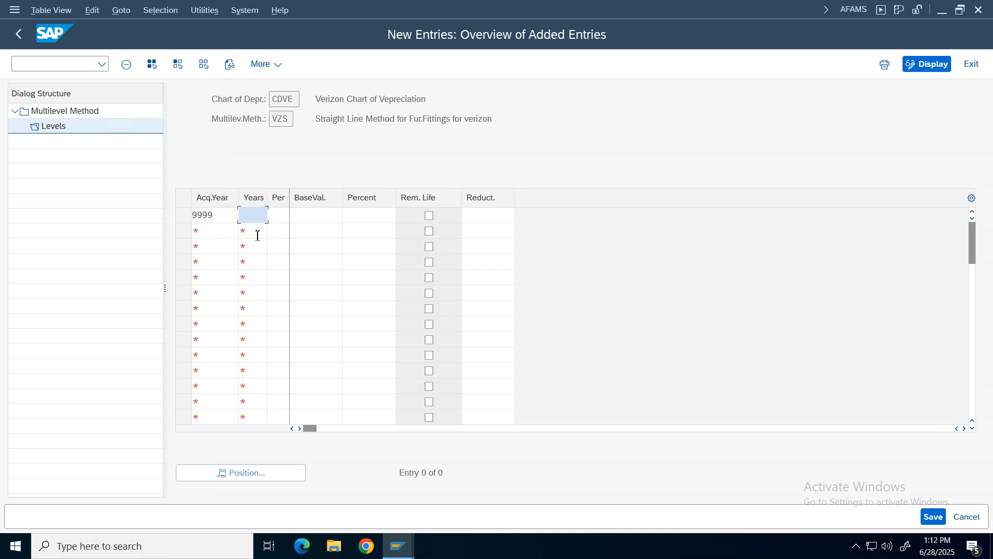
click(258, 234)
click(277, 211)
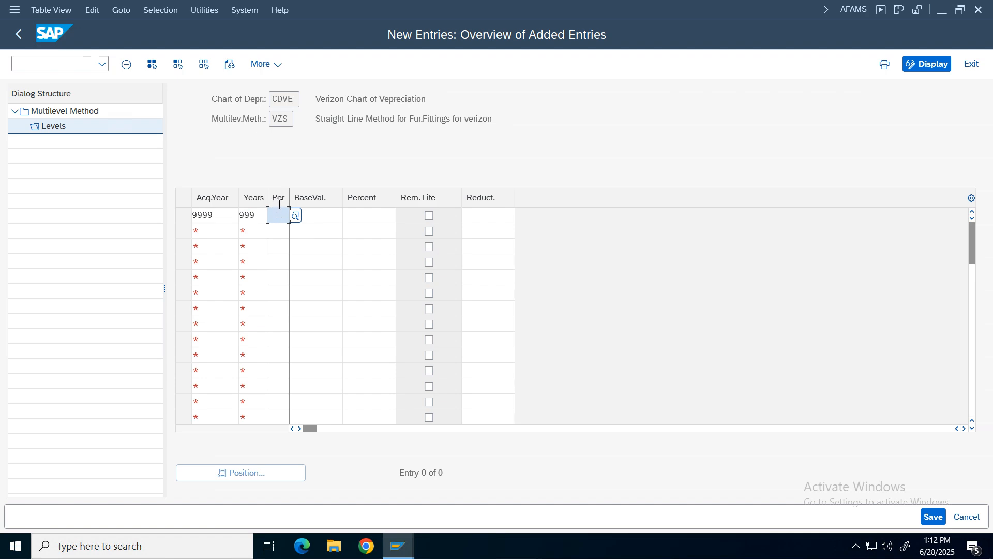
Set the level's base value key to 01 (Acquisition value) and its percentage to 10
click(322, 214)
key(F4)
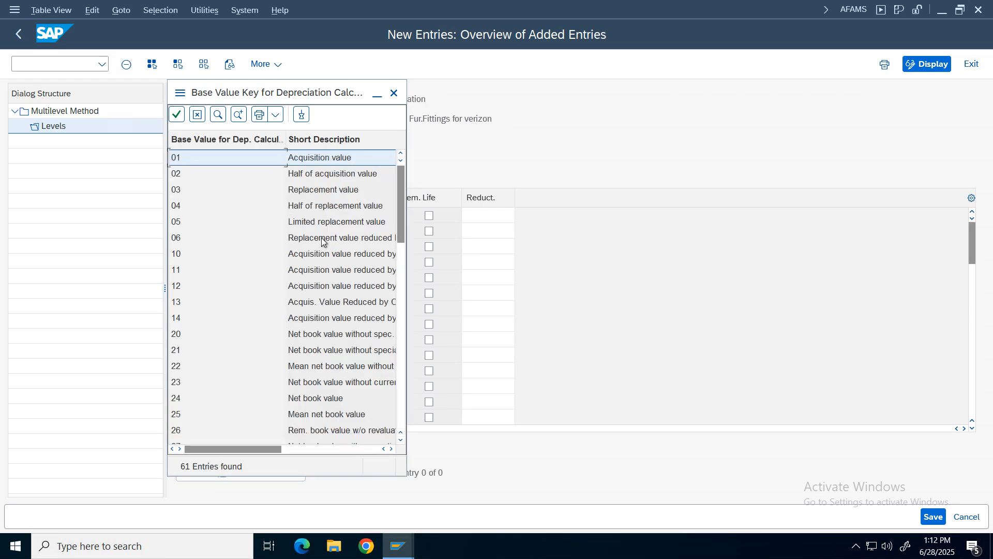
drag(321, 93, 694, 109)
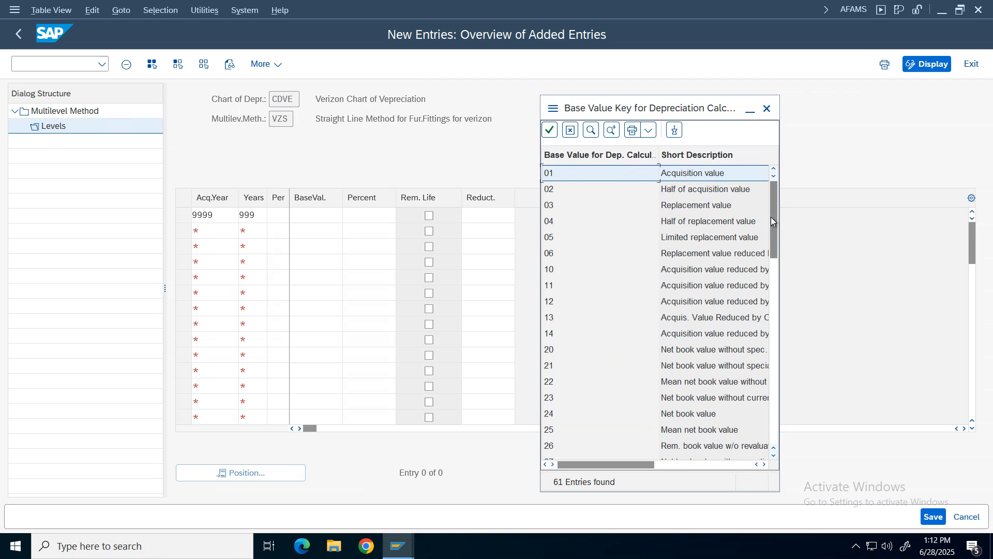
double_click(683, 177)
click(380, 220)
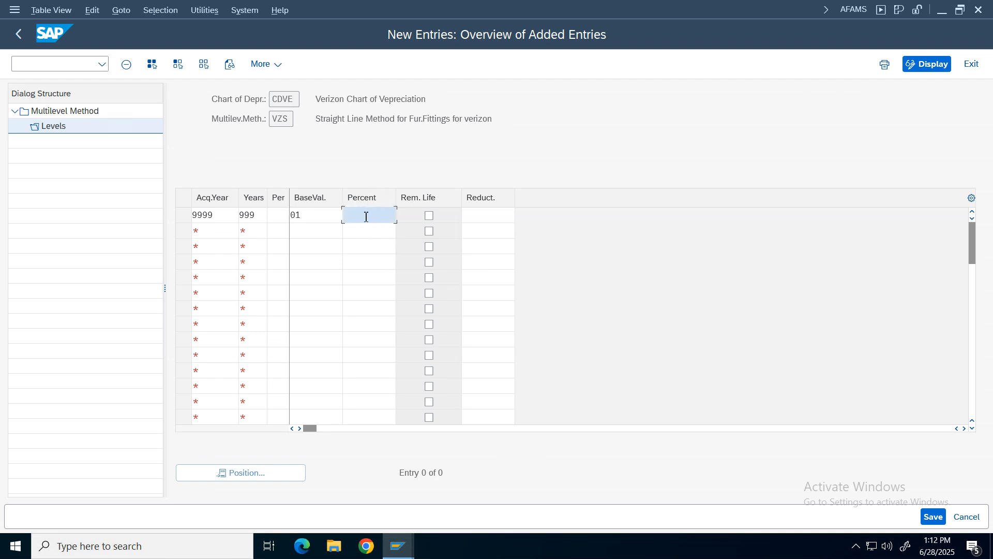
text(10)
key(Return)
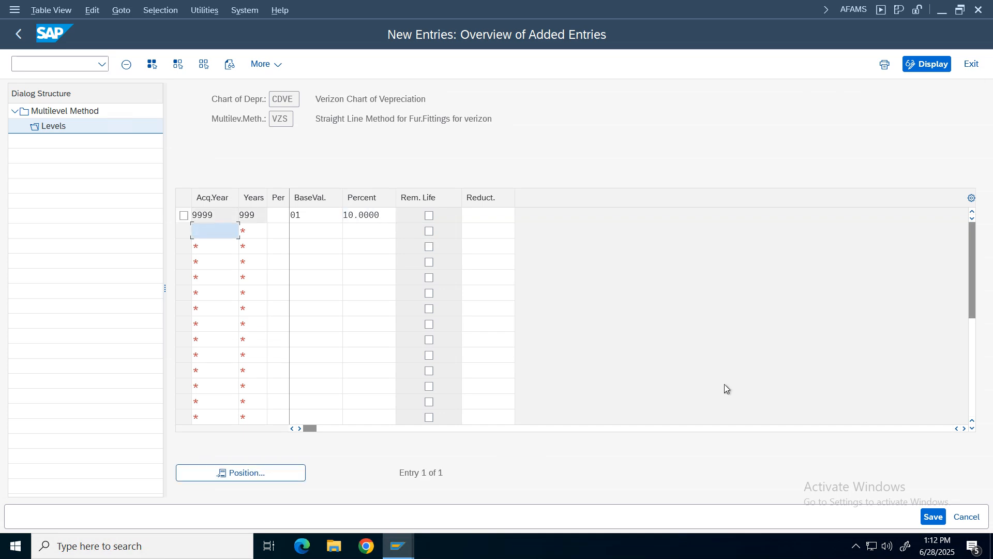
Save the level of multilevel method VZS and return to the Asset Accounting implementation guide
click(934, 517)
key(Return)
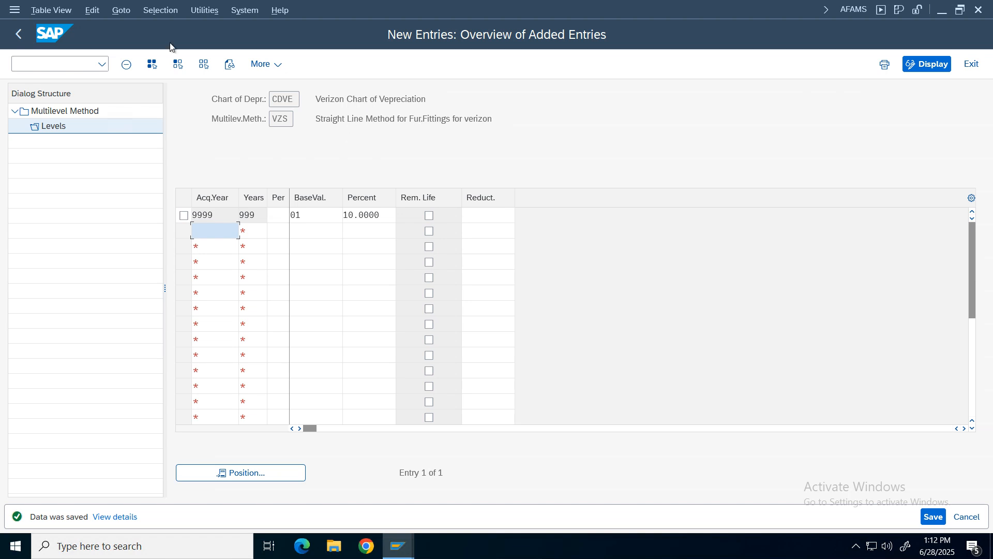
click(18, 35)
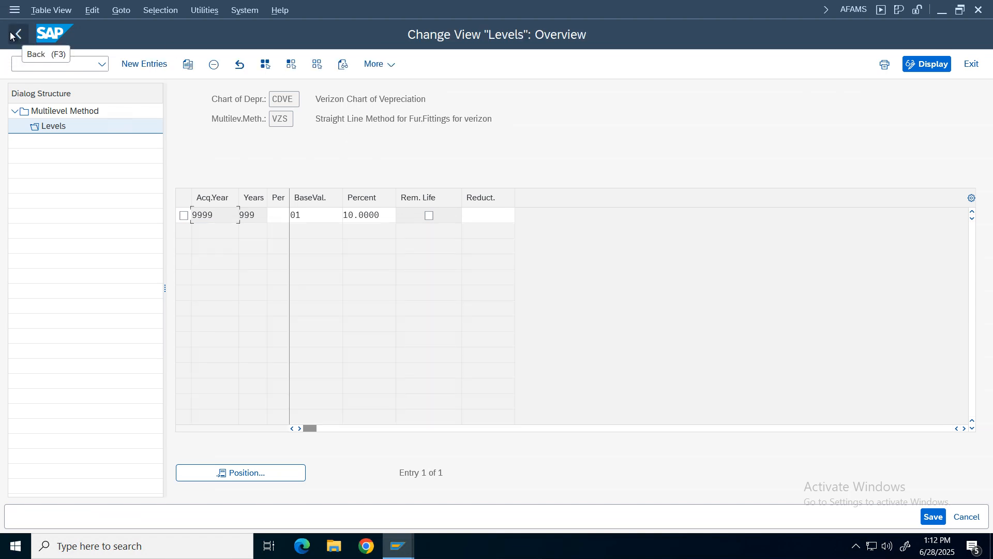
click(19, 34)
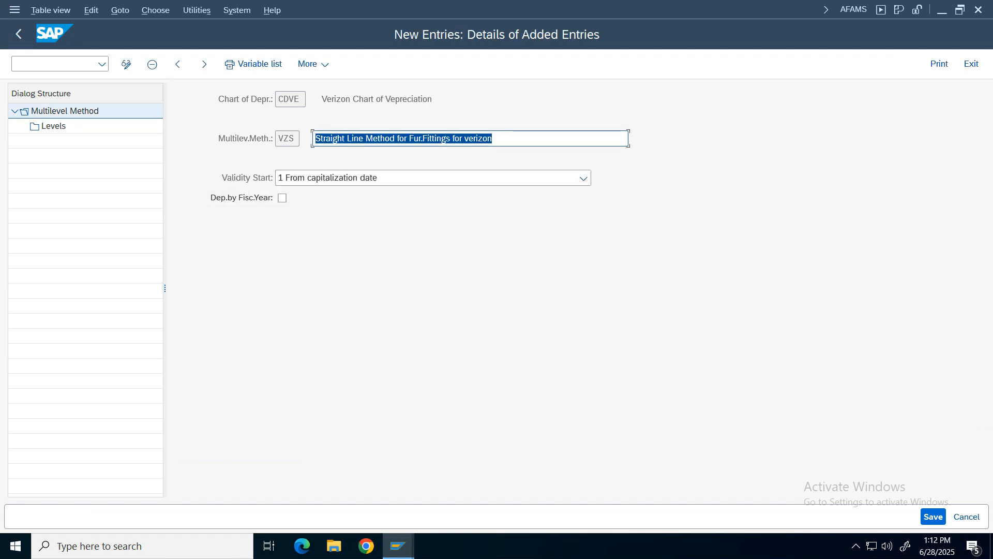
click(19, 34)
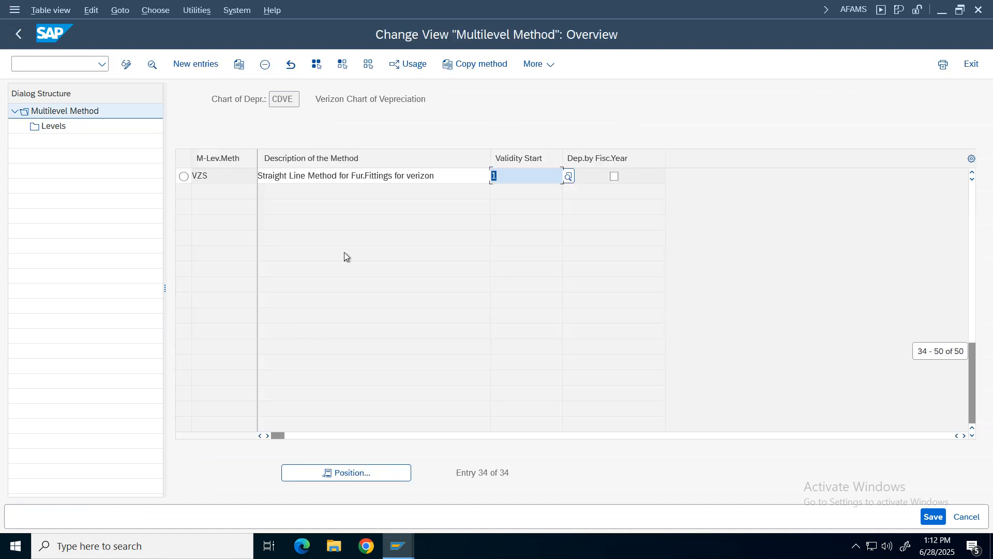
click(19, 34)
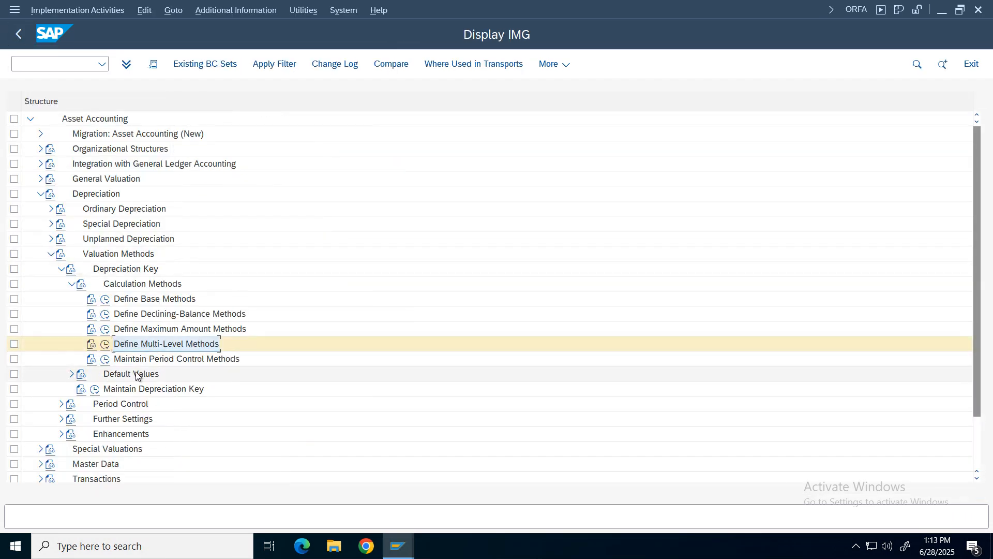
Open Maintain Period Control Methods for chart of depreciation CDVE and start a new entry with the key VZP
click(105, 359)
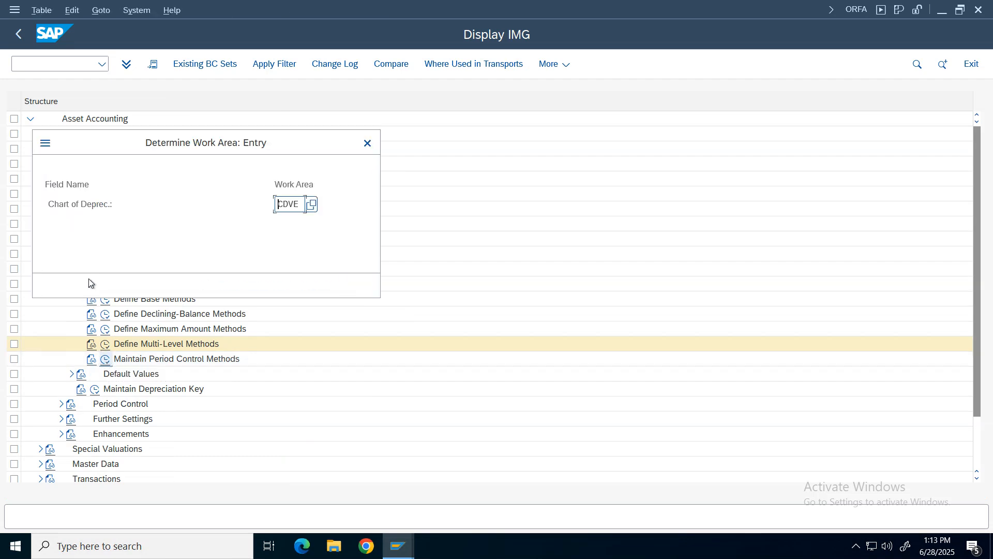
key(Return)
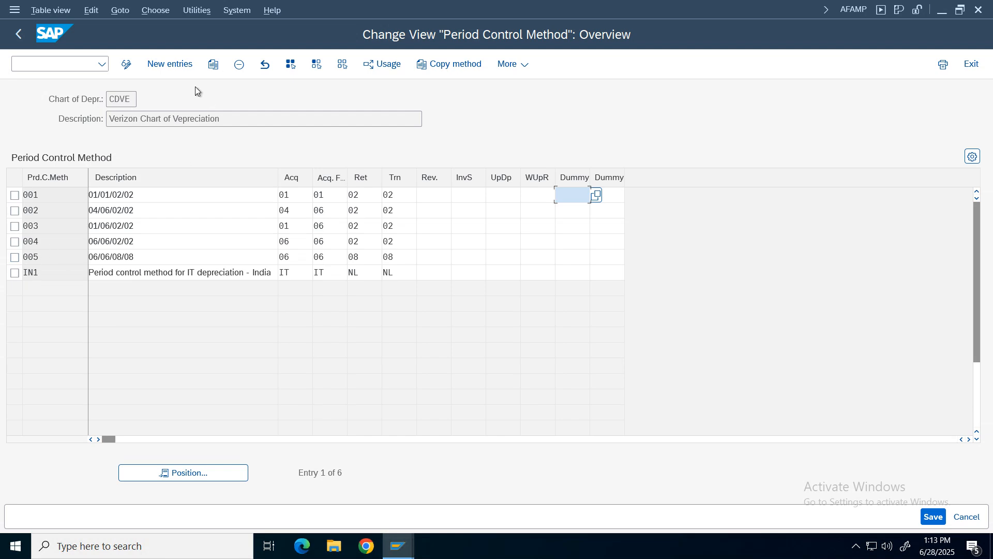
click(180, 65)
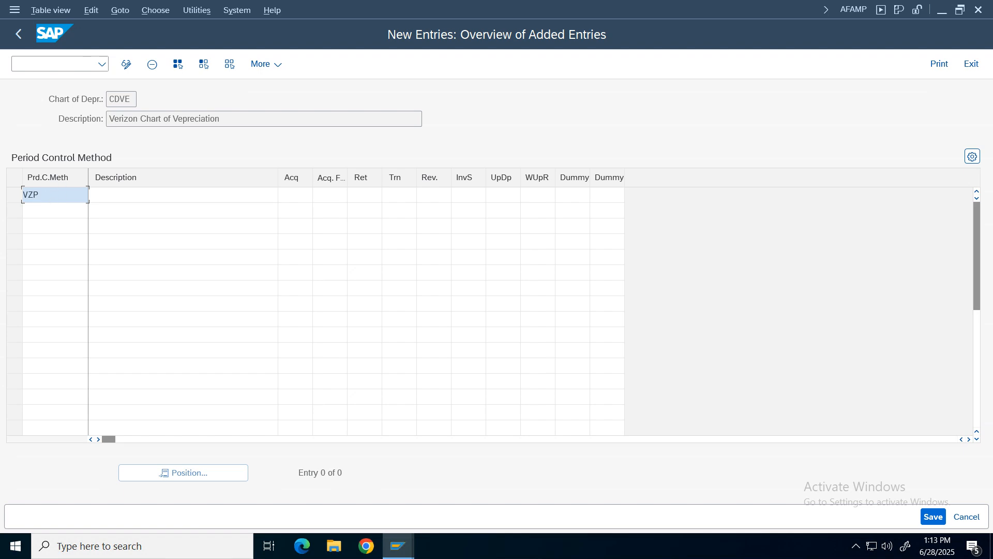
click(80, 198)
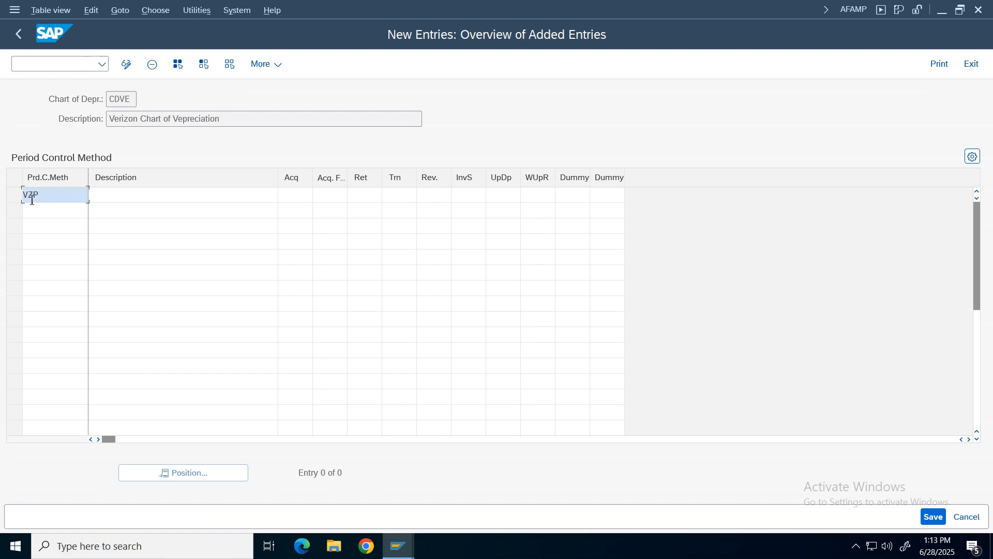
Describe period control method VZP as "Period Control Method for verizon"
click(137, 198)
text(Pe)
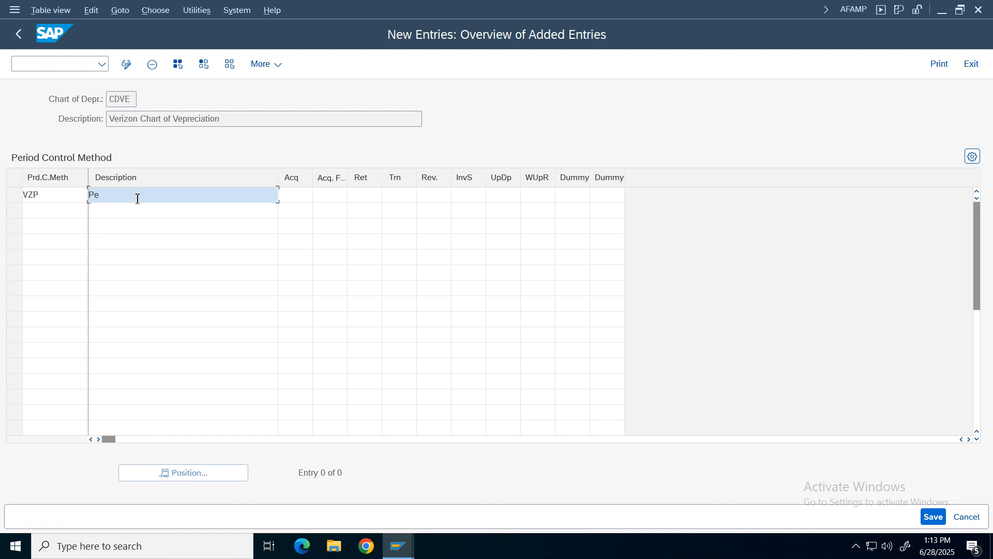
text(riod Control Method for verizon)
Set the acquisition period control of VZP to 01, Pro rata at period start date
click(294, 197)
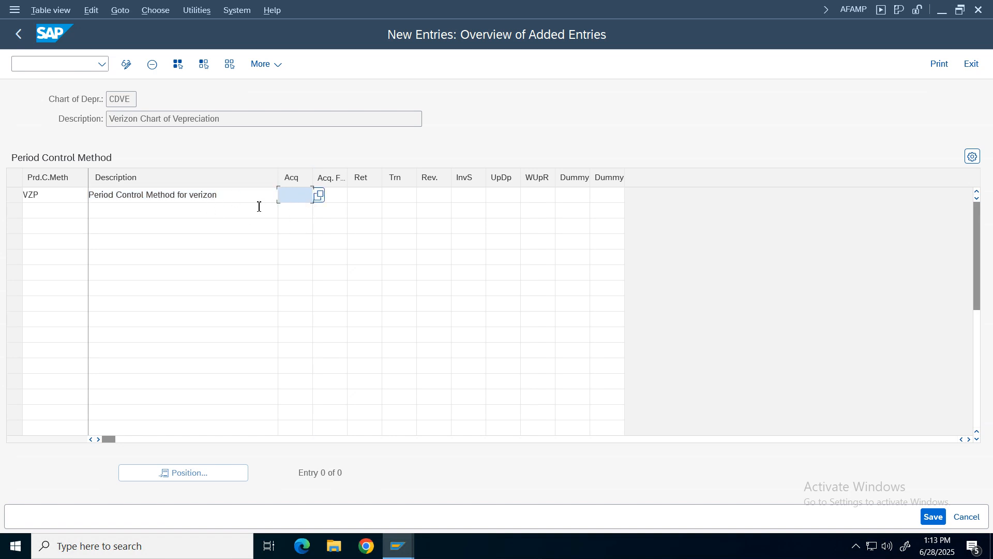
click(301, 197)
click(319, 196)
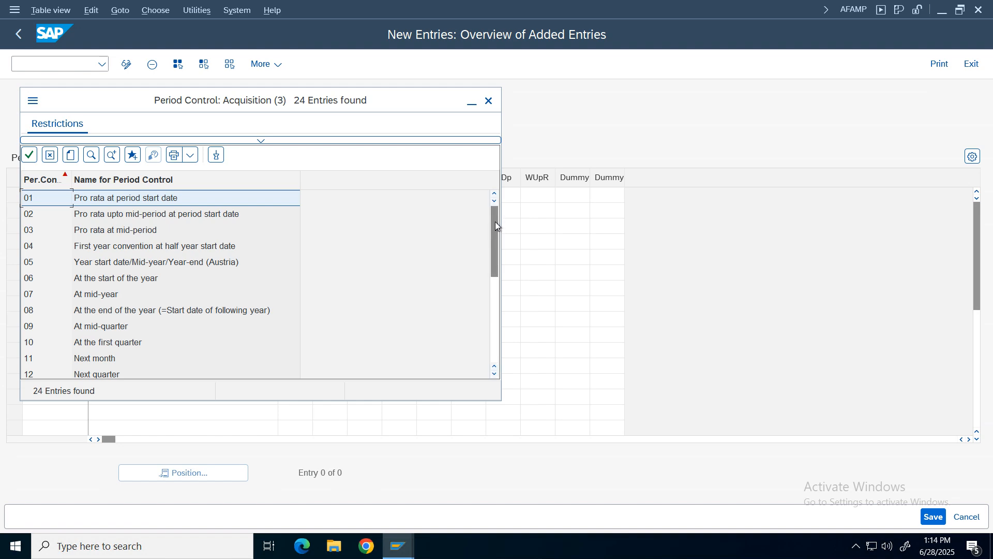
mouse_move(496, 225)
mouse_down()
mouse_move(493, 327)
mouse_move(500, 228)
mouse_up()
drag(247, 104, 486, 98)
drag(398, 95, 391, 227)
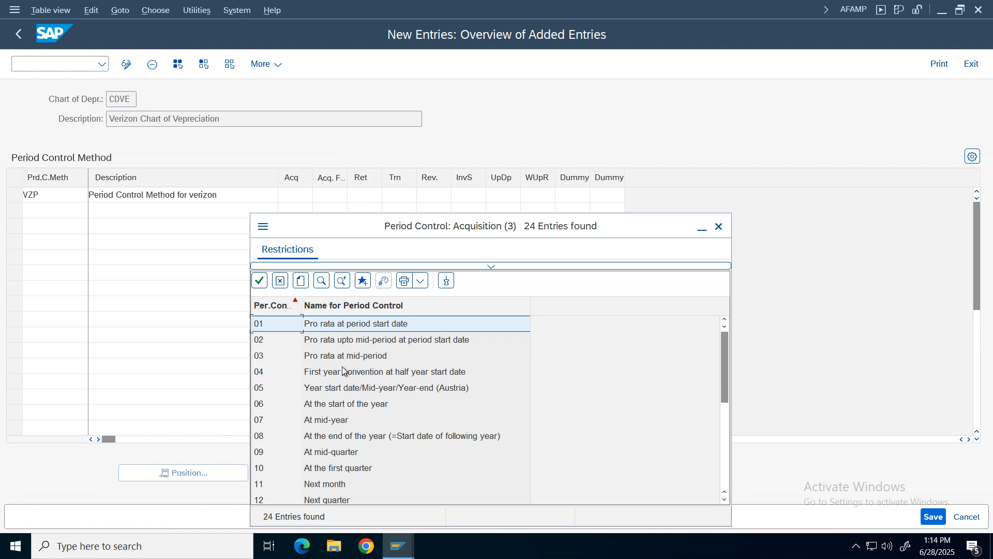
click(341, 324)
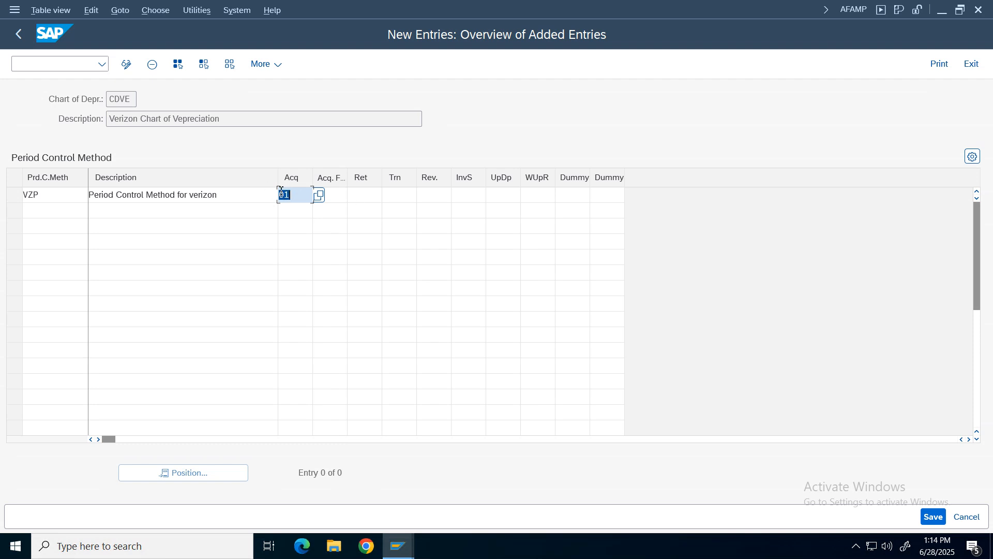
Set VZP's period control to 01 for subsequent acquisitions, 02 for retirements and 02 for transfers
click(337, 195)
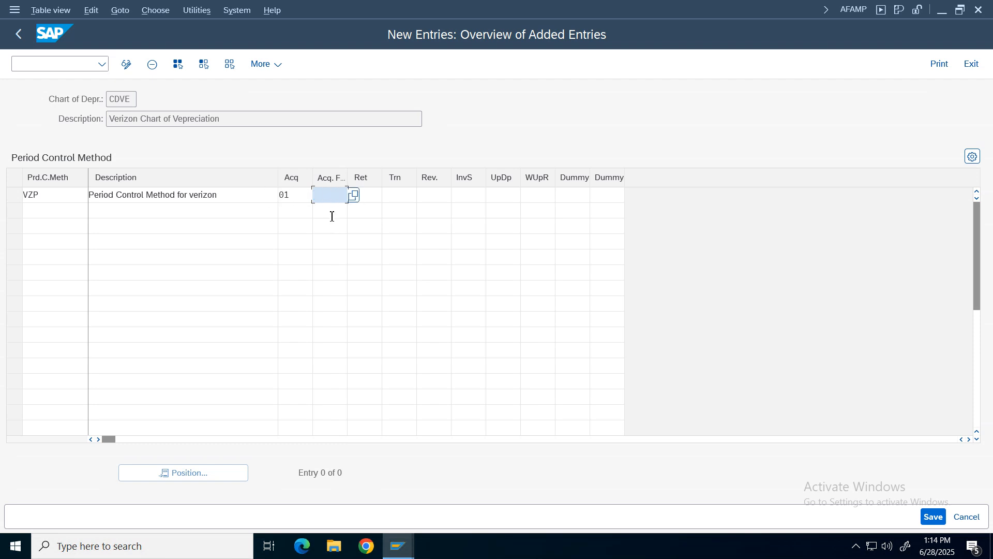
click(334, 214)
click(368, 196)
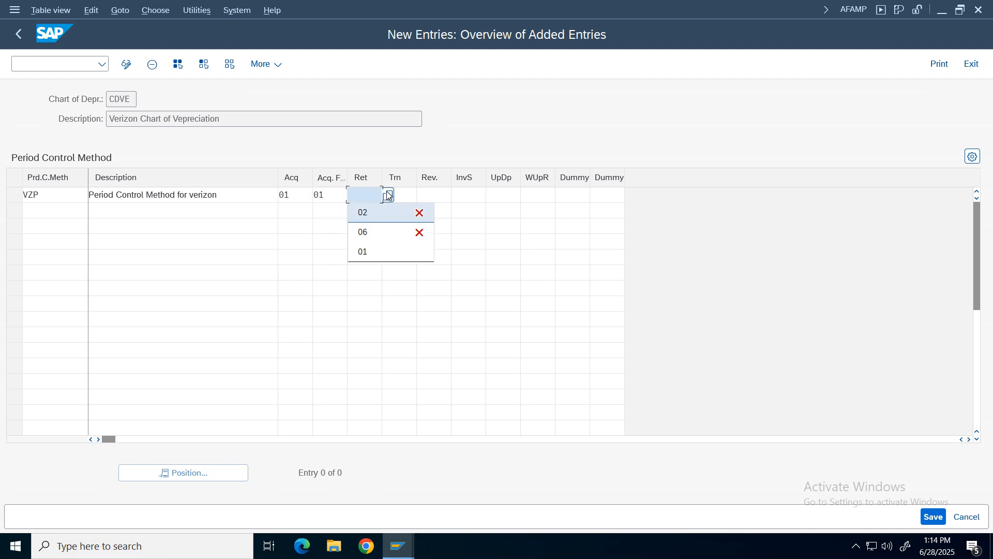
click(387, 195)
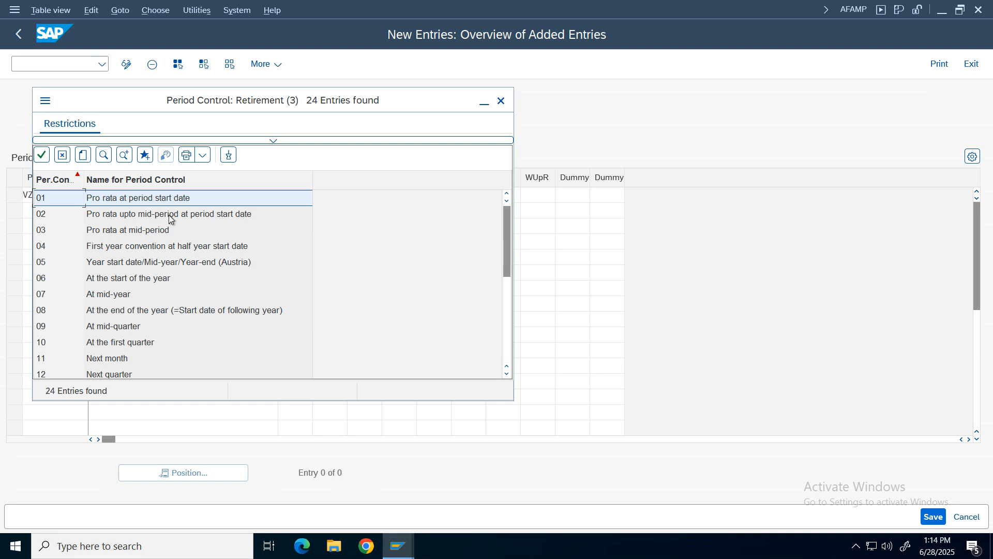
double_click(174, 222)
click(394, 195)
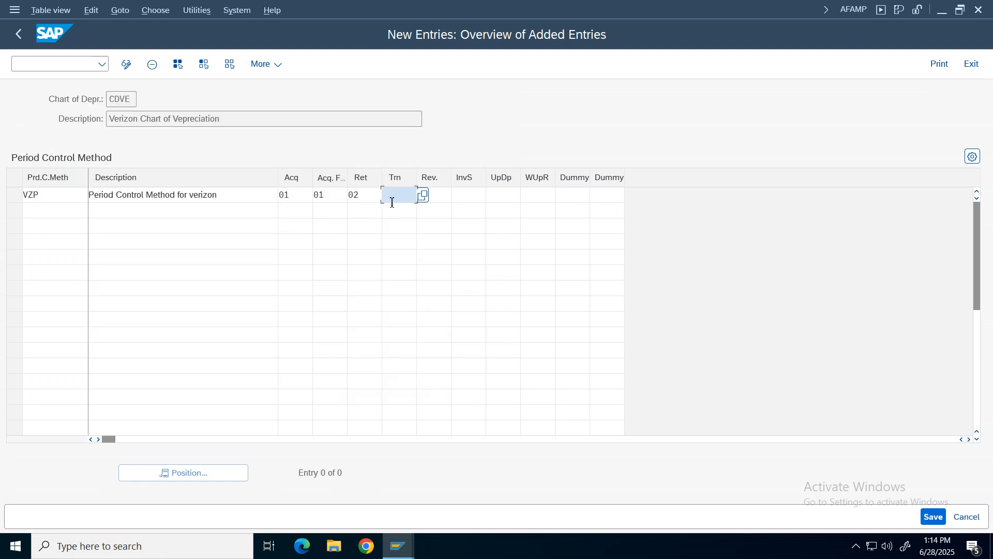
click(396, 232)
Save period control method VZP with the Verizon Group customizing request and return to the implementation guide
click(936, 516)
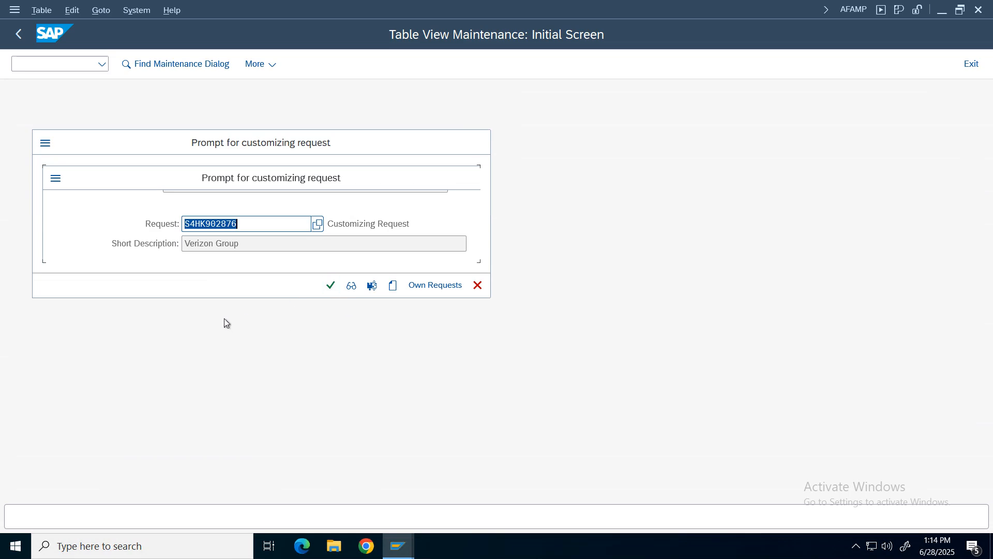
click(331, 286)
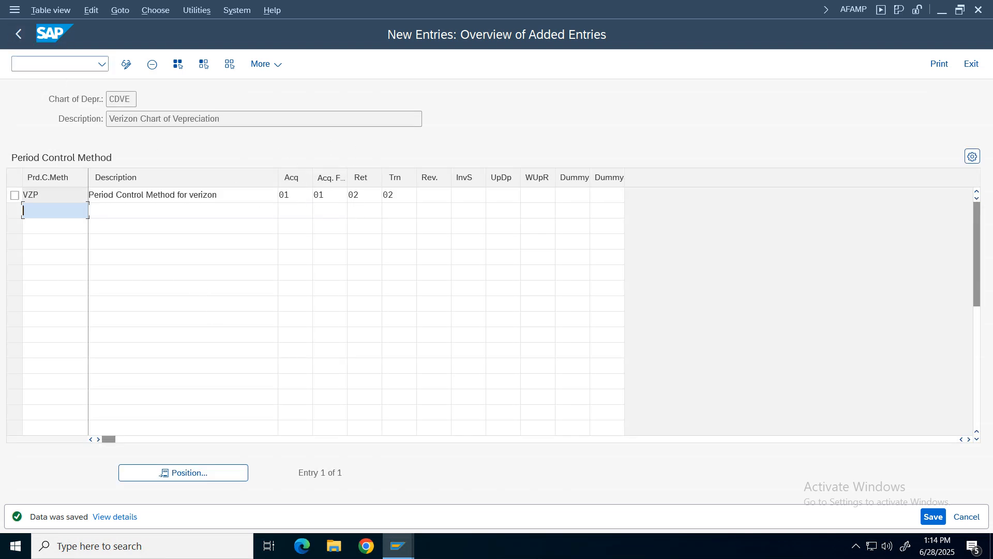
click(17, 41)
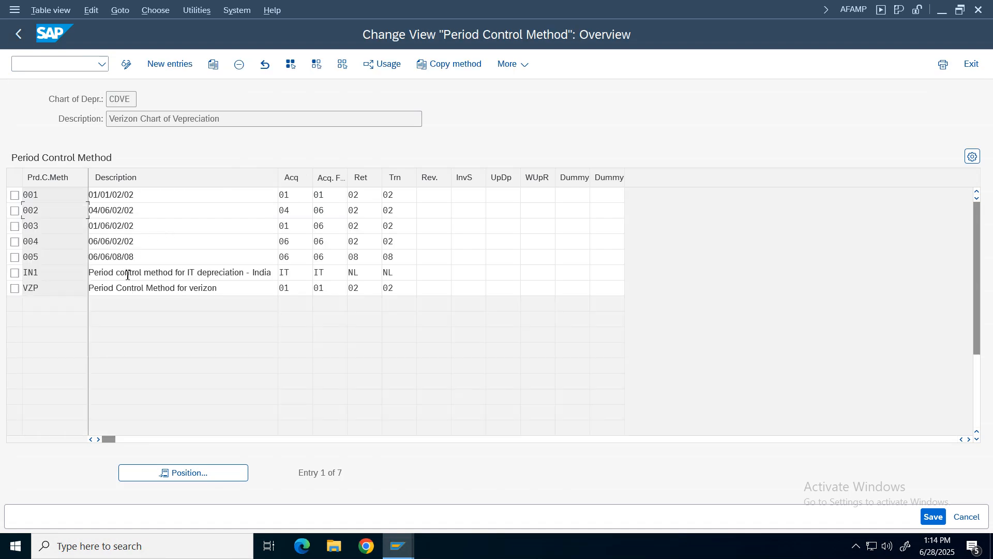
click(18, 34)
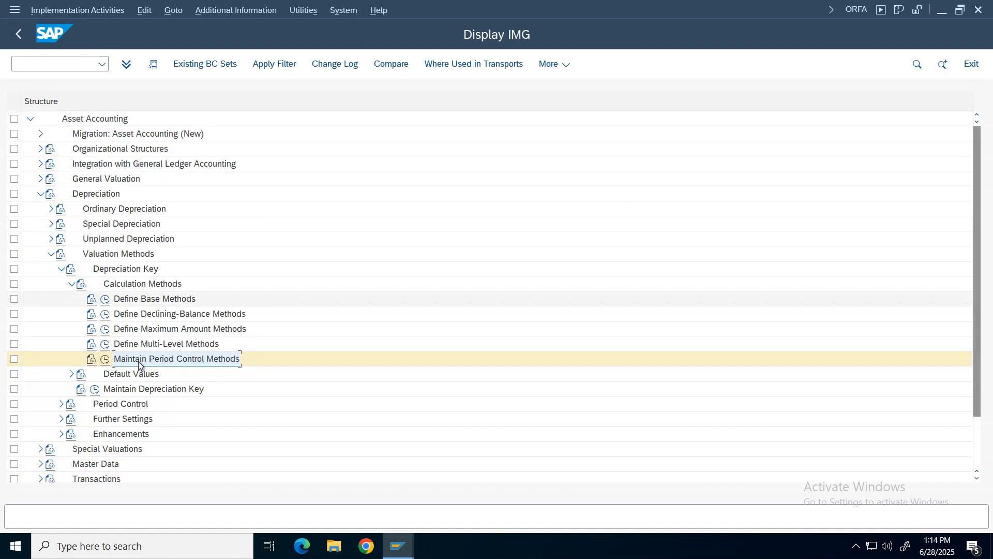
click(147, 300)
click(160, 344)
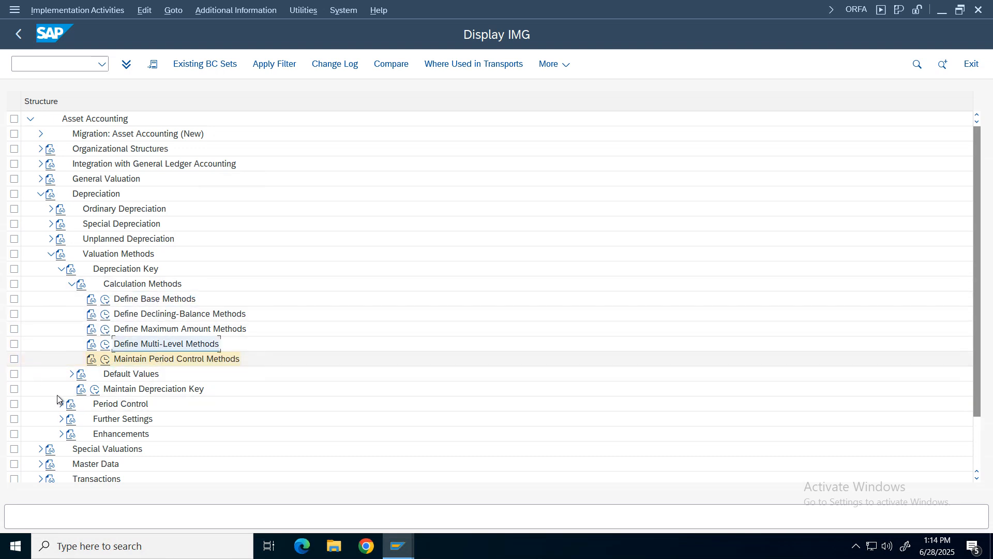
Open the Maintain Depreciation Key activity for chart of depreciation CDVE
click(178, 360)
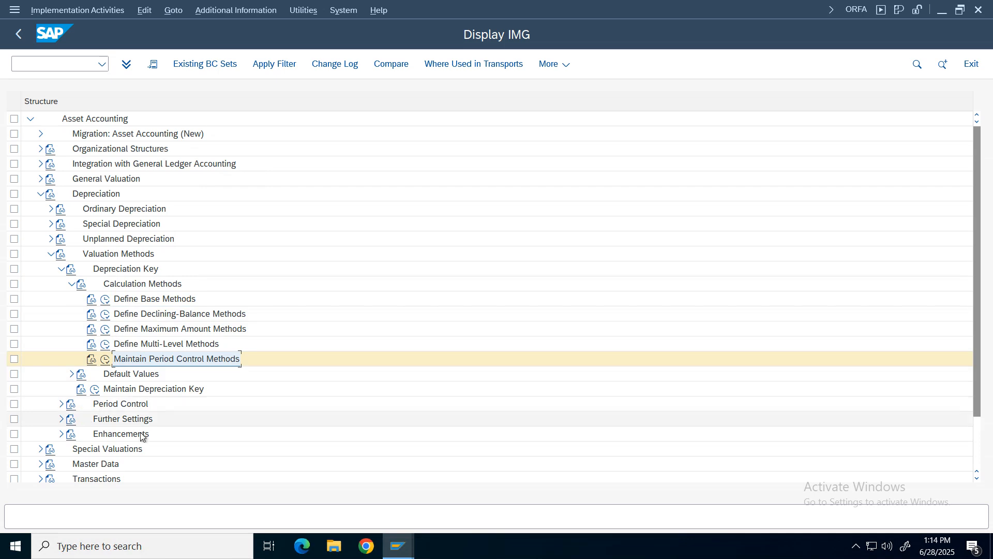
click(96, 392)
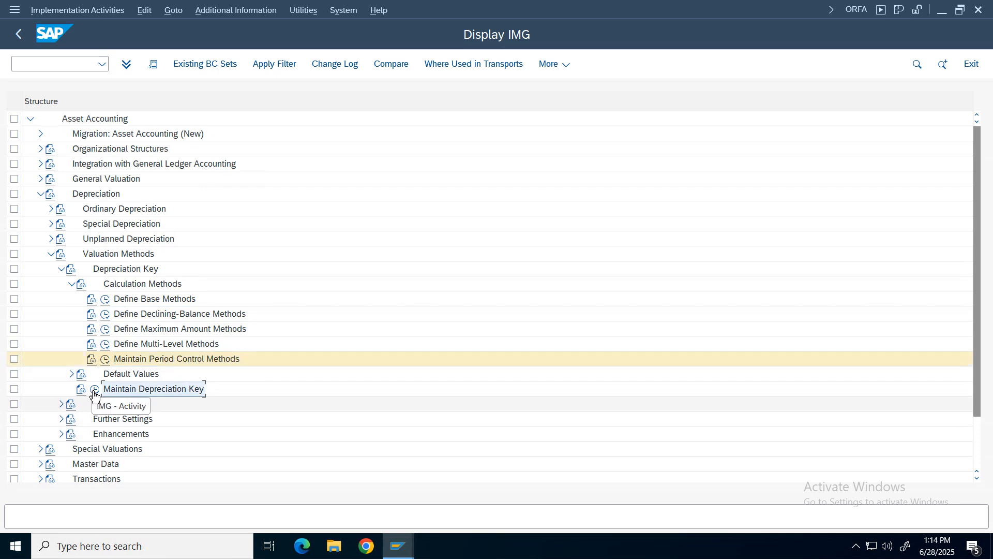
click(94, 396)
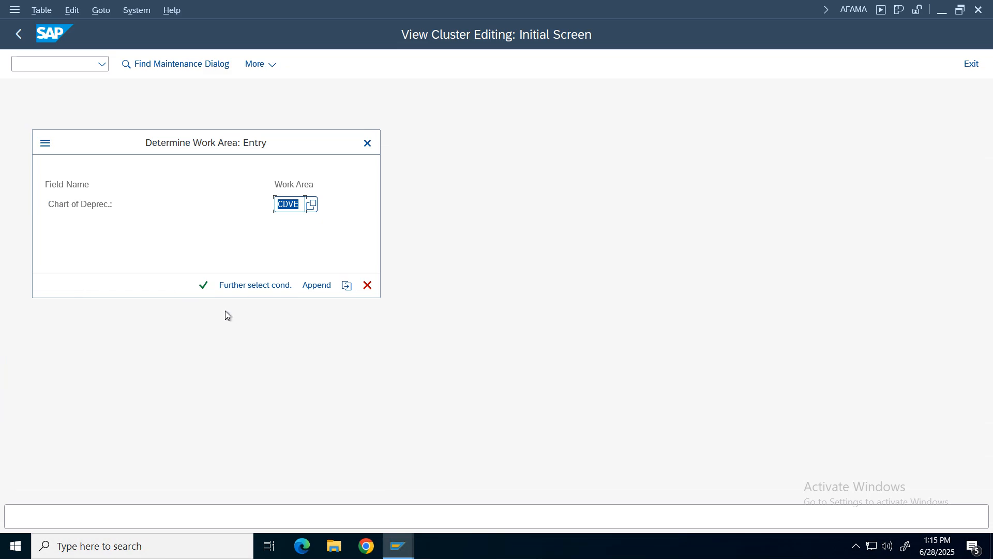
click(205, 286)
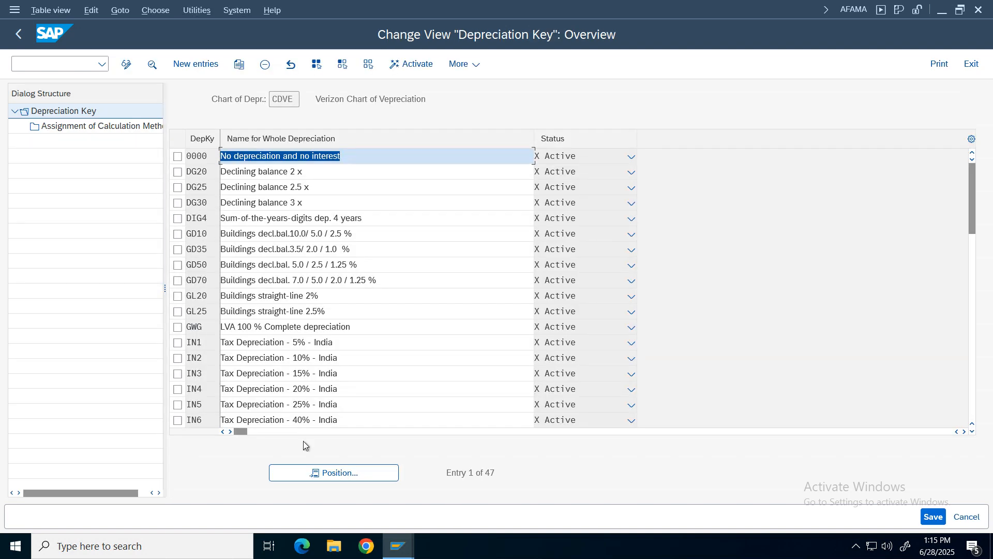
Create depreciation key VSDK described as "Verizon Straight Line Depreciation Verizon Furn.Fi" with depreciation to the day enabled
click(200, 70)
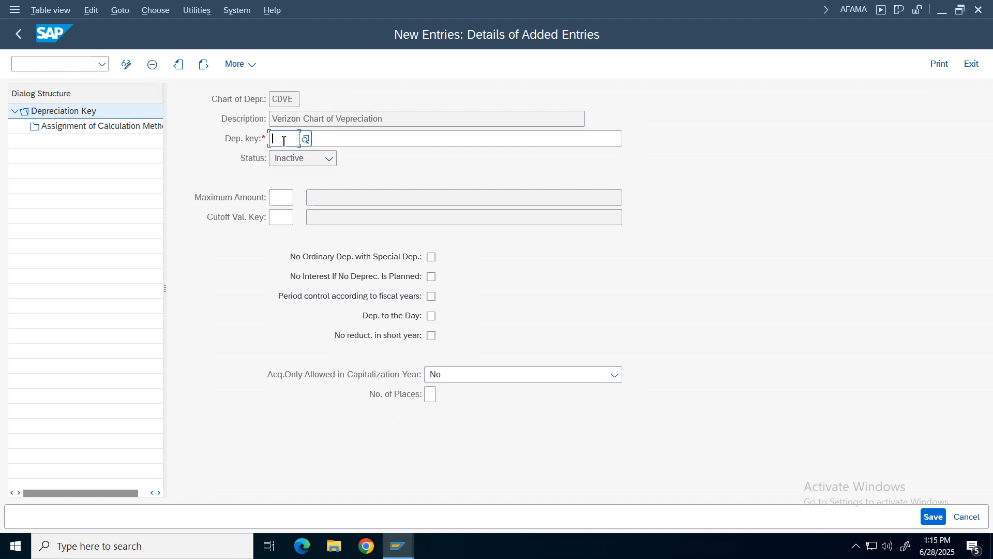
text(V)
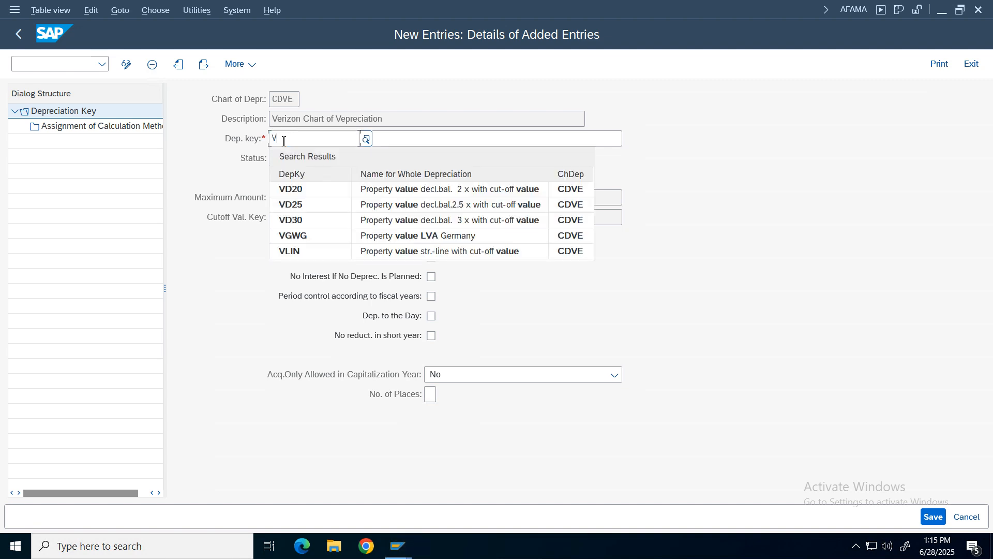
text(SDK)
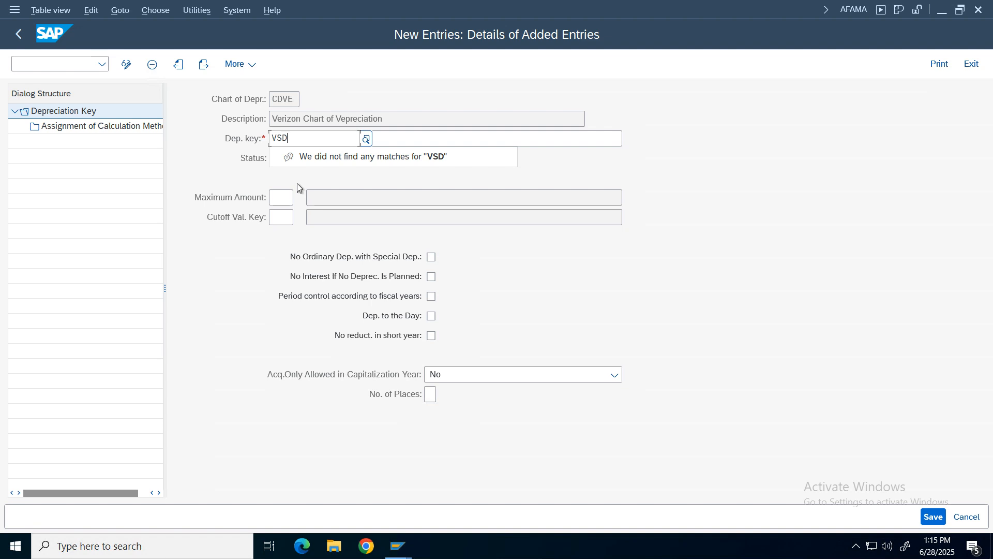
key(Tab)
click(295, 138)
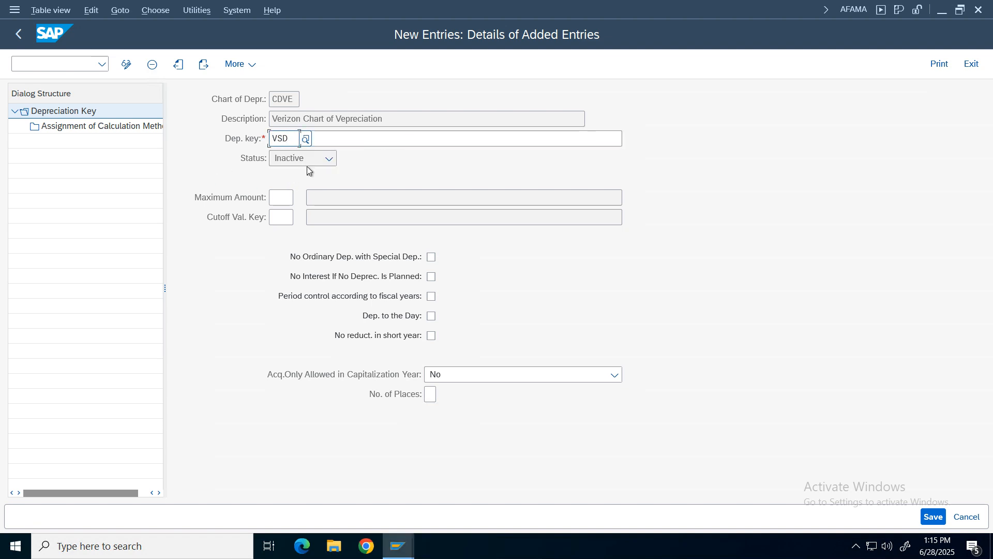
text(K)
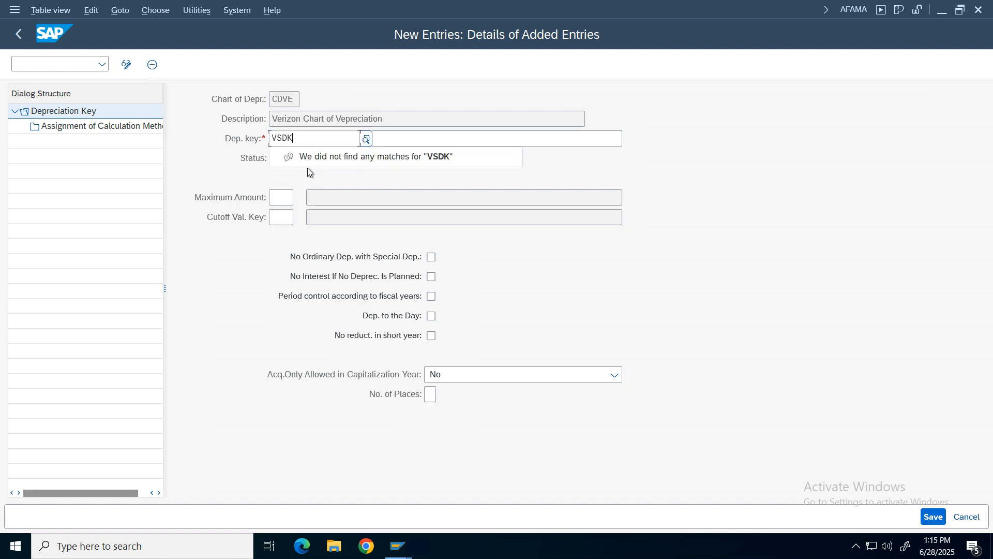
click(428, 140)
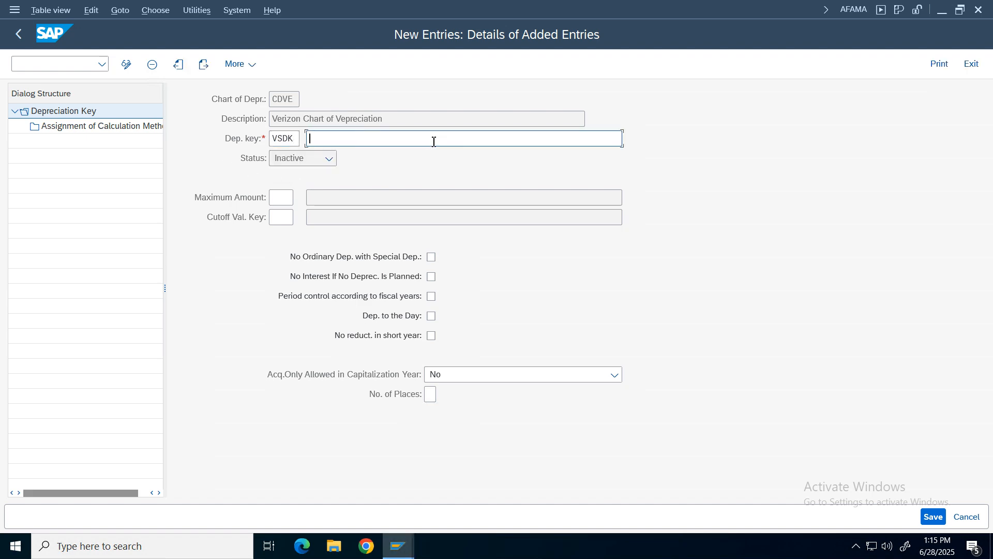
text(Verizon Straight Line Depreciation Verizon)
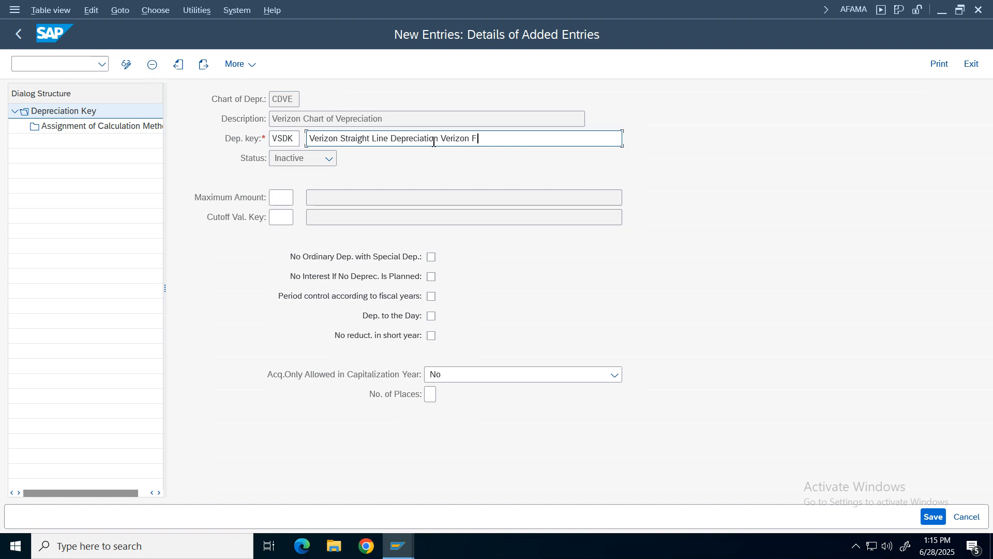
text(Furn.Fi)
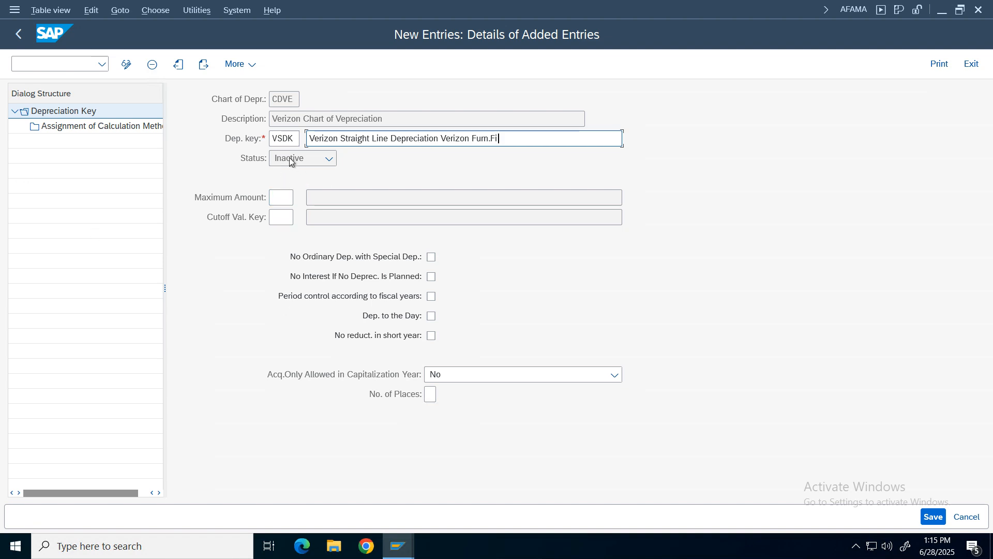
click(432, 317)
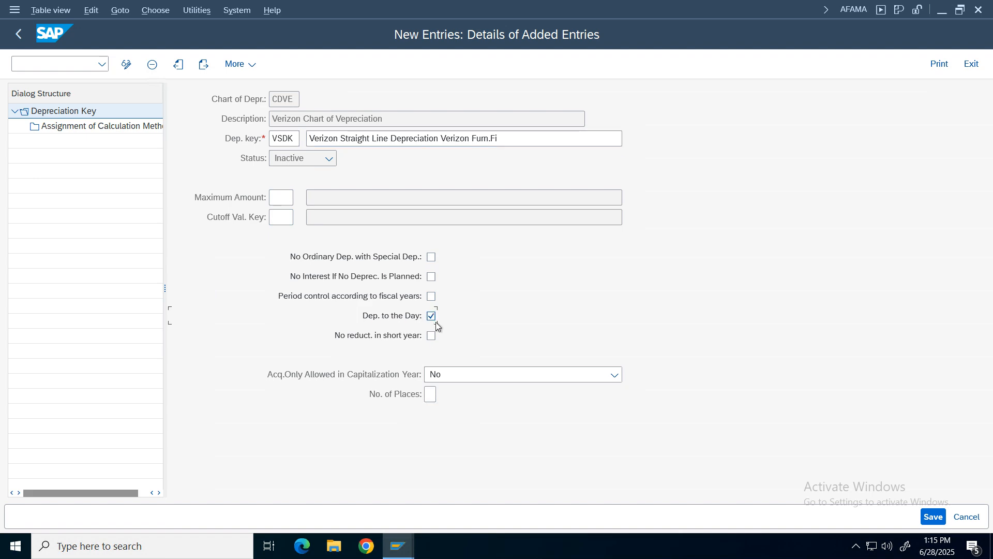
Add a calculation method assignment to VSDK with depreciation type Ord.depreciation and phase 1, From the start of depreciation
click(76, 128)
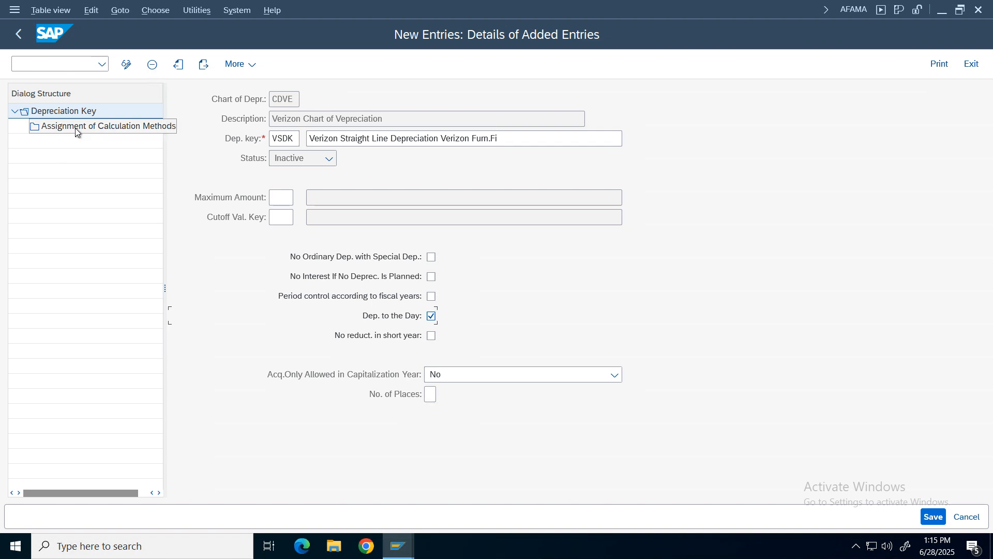
double_click(100, 133)
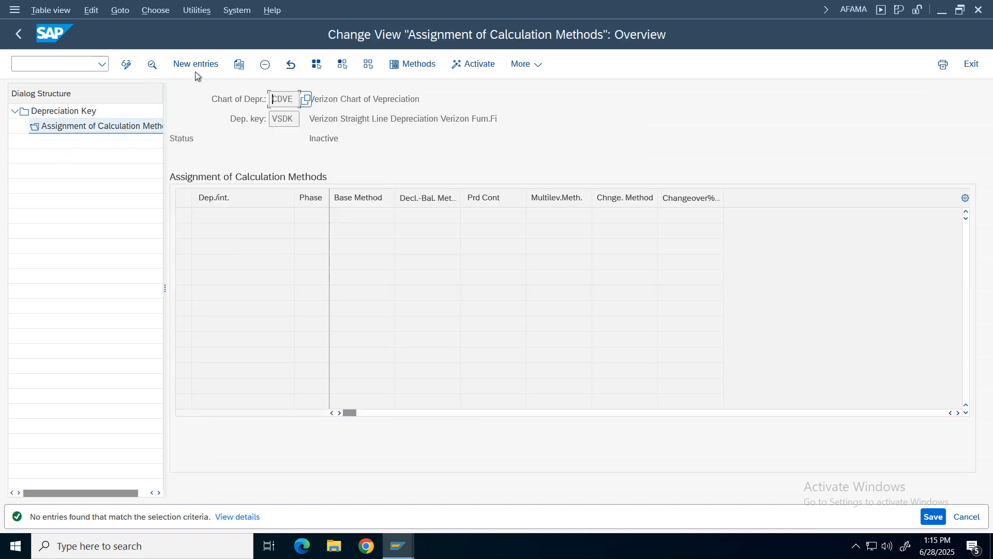
click(195, 66)
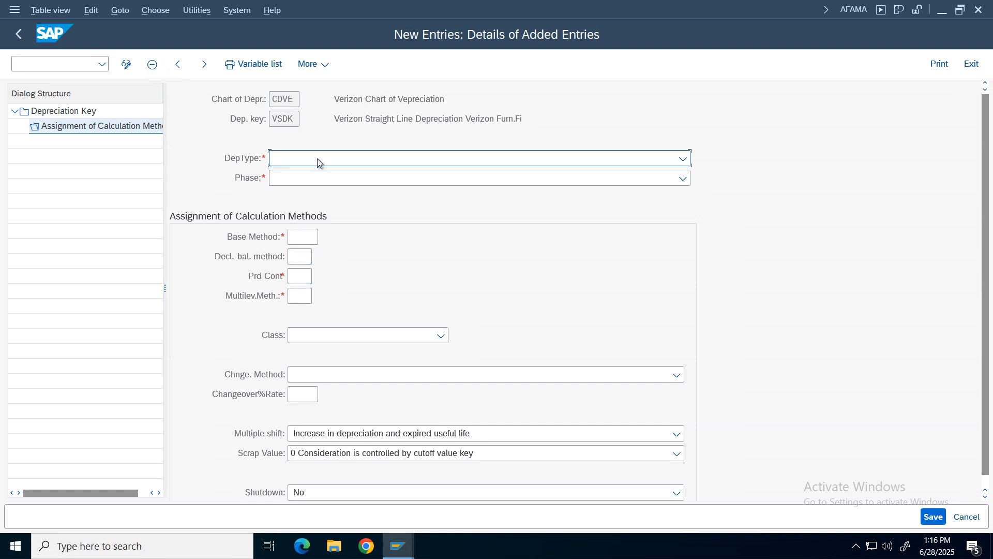
click(284, 163)
click(311, 172)
click(298, 178)
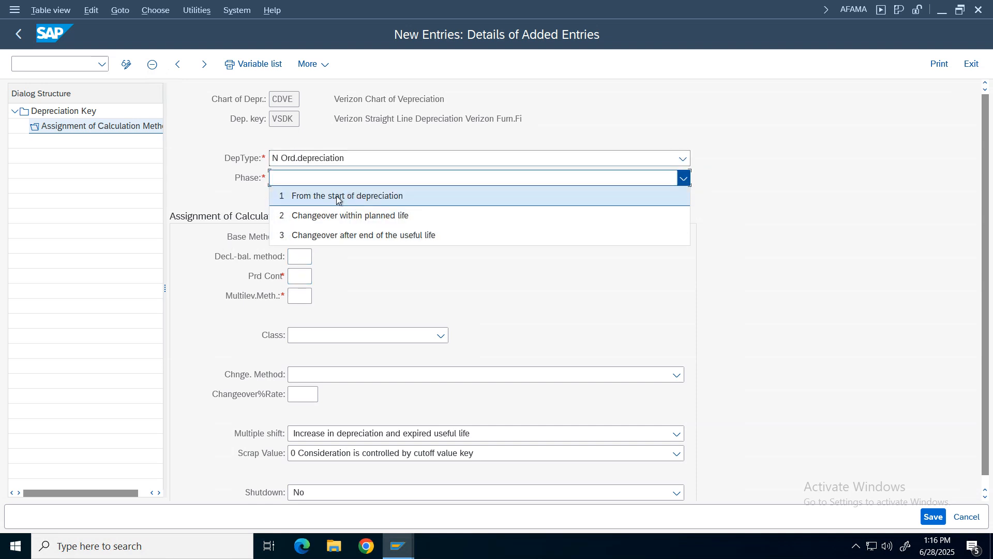
click(337, 196)
Assign base method VZFF and period control method VZP to depreciation key VSDK
click(303, 236)
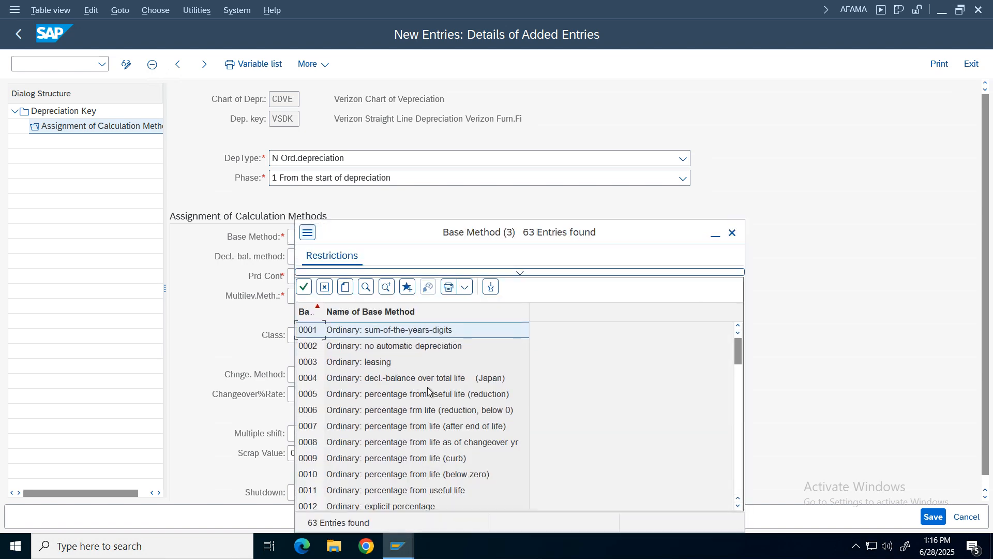
drag(740, 351, 741, 489)
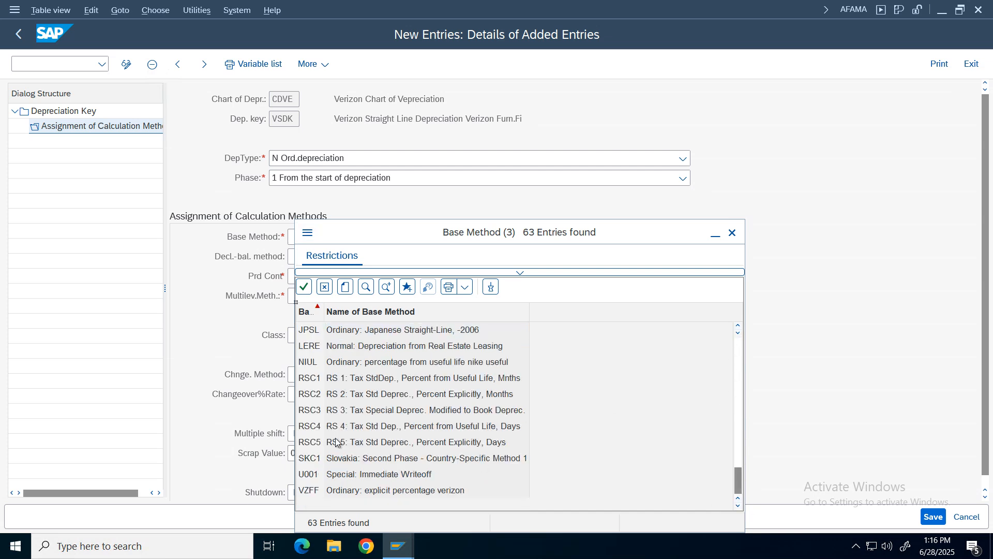
double_click(395, 491)
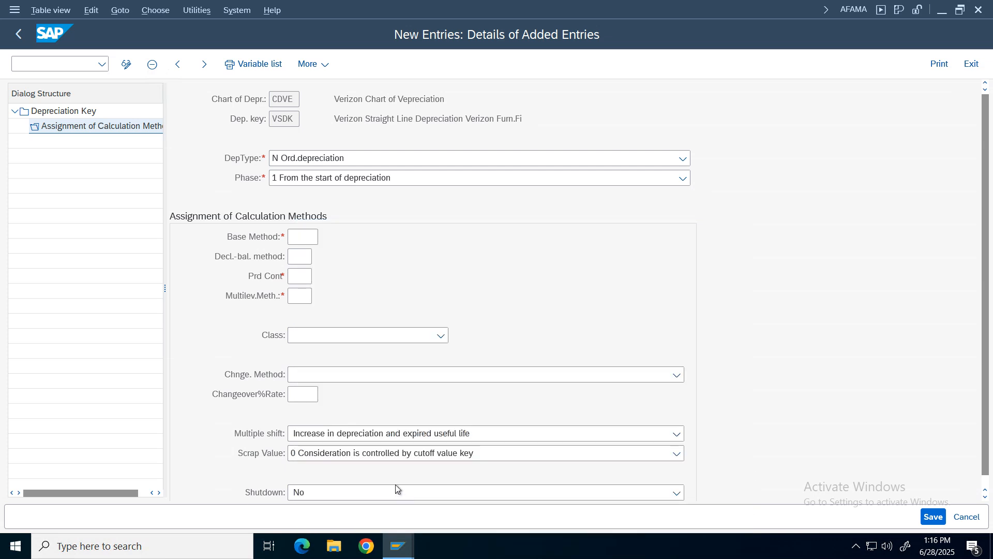
click(306, 278)
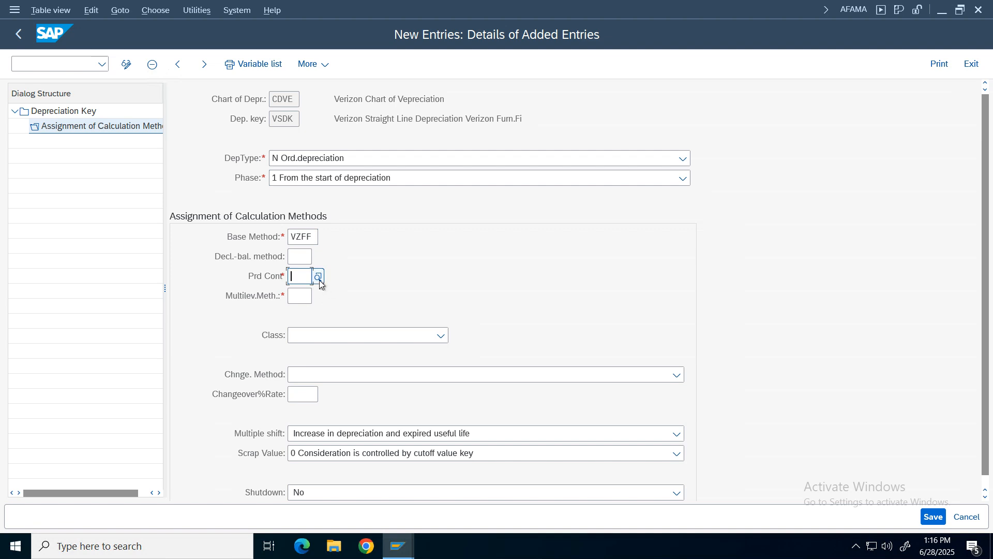
key(F4)
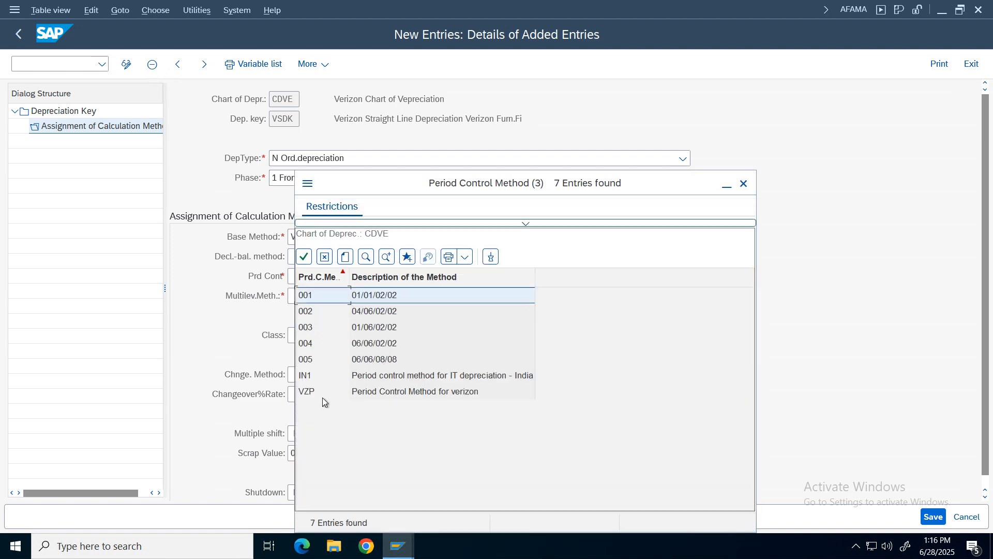
click(324, 391)
double_click(408, 391)
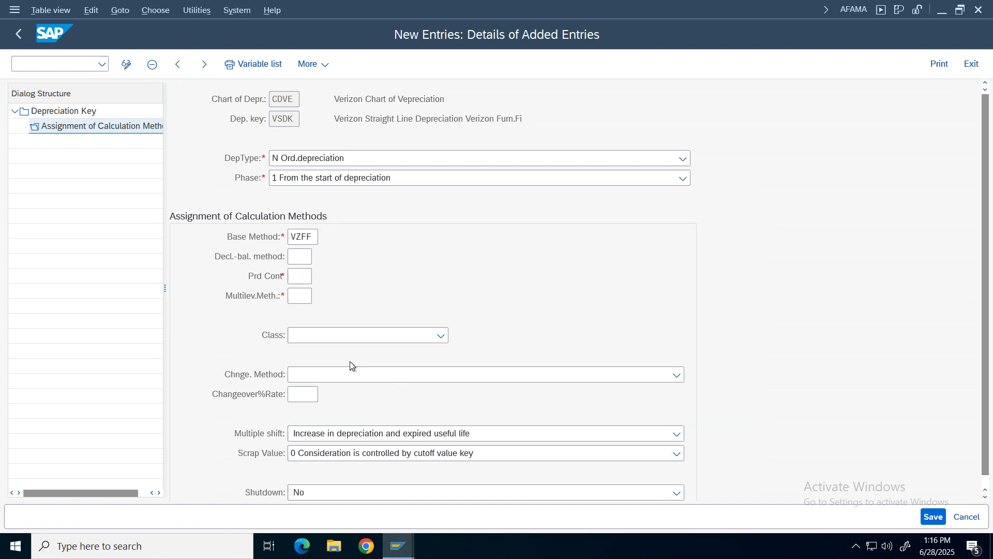
Assign multilevel method VZS to depreciation key VSDK and set its class to 1, Straight-line depreciation
click(302, 296)
key(F4)
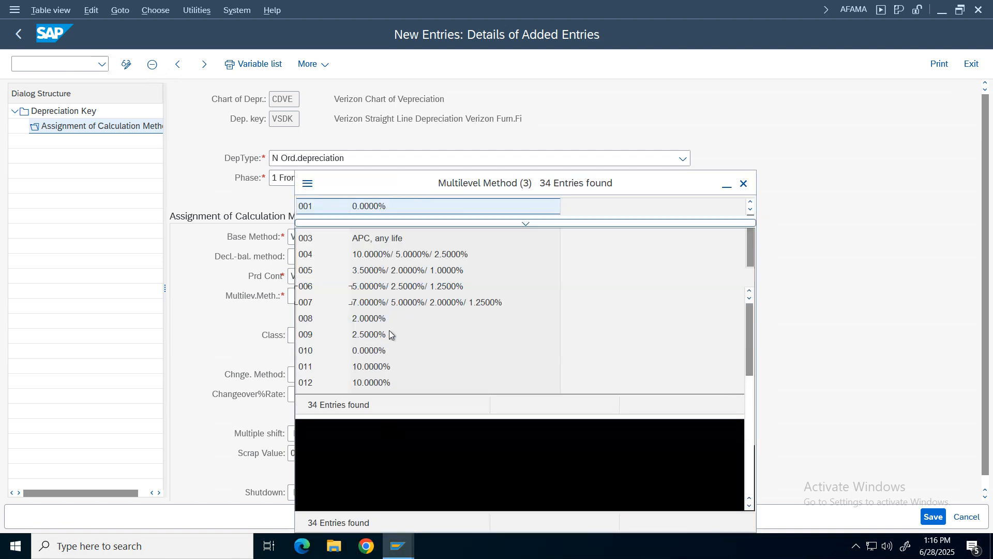
drag(754, 330, 752, 518)
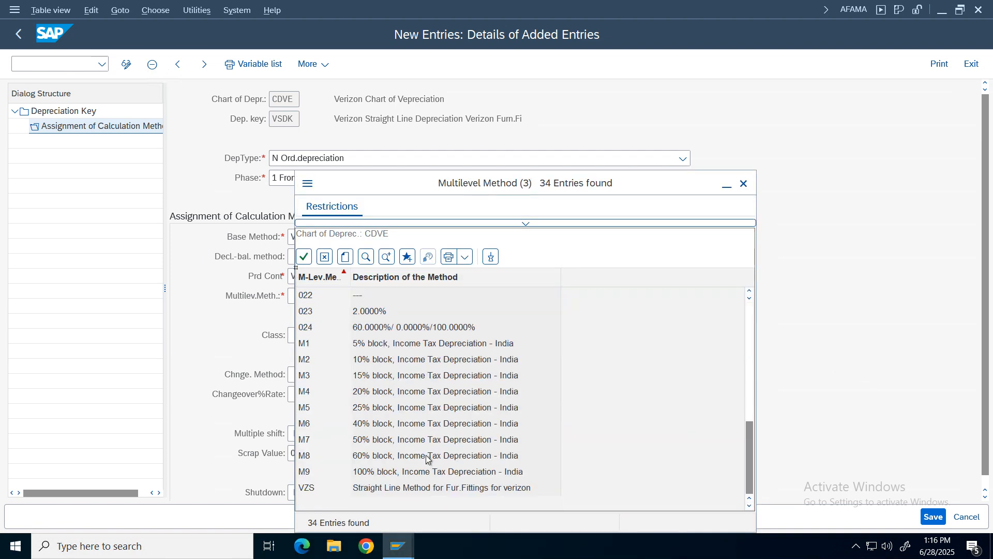
click(405, 491)
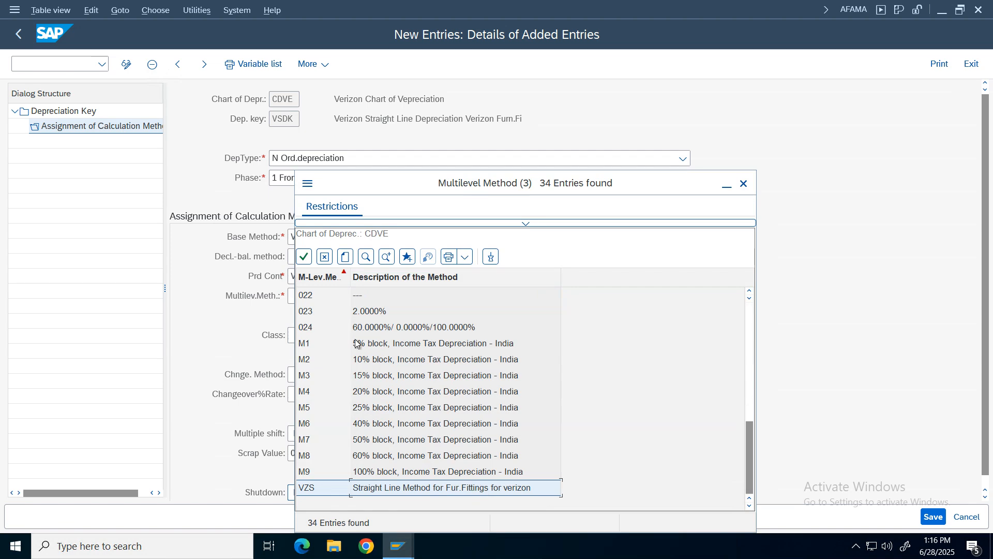
double_click(504, 493)
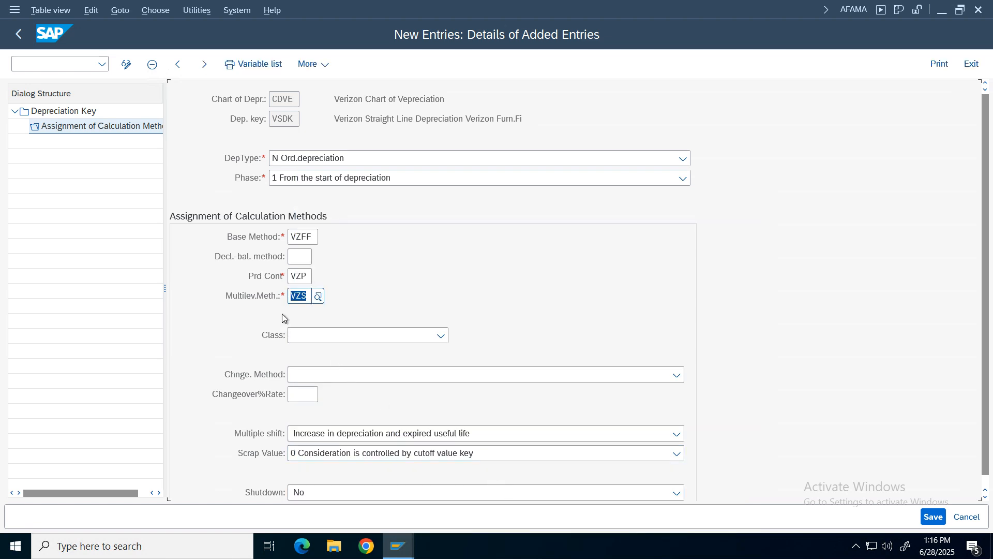
click(442, 337)
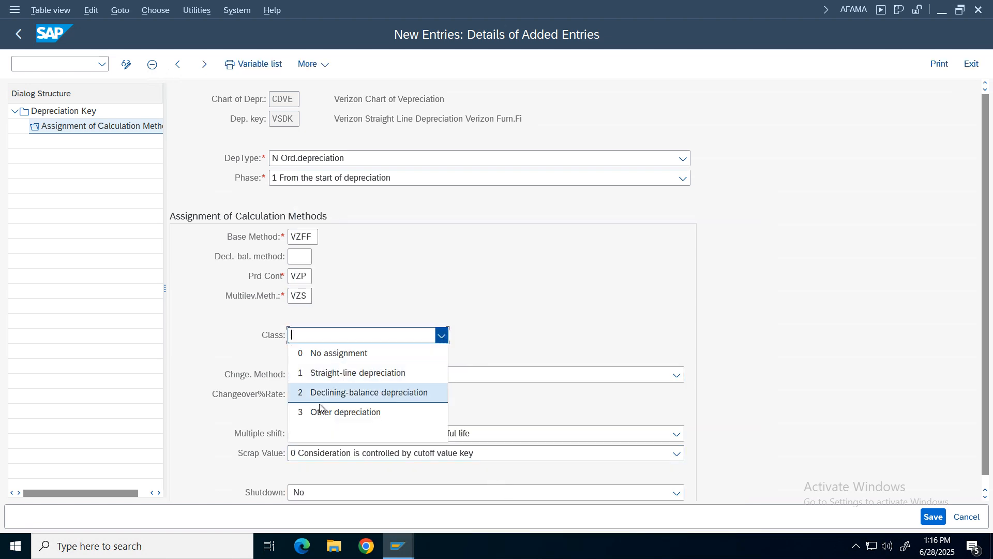
click(335, 374)
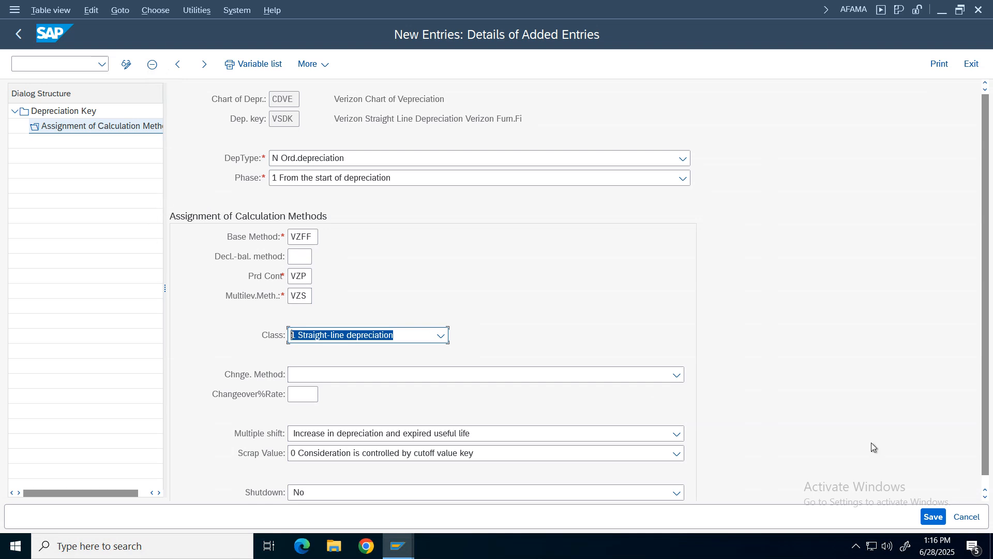
Save depreciation key VSDK and its method assignment with the Verizon Group customizing request
click(934, 516)
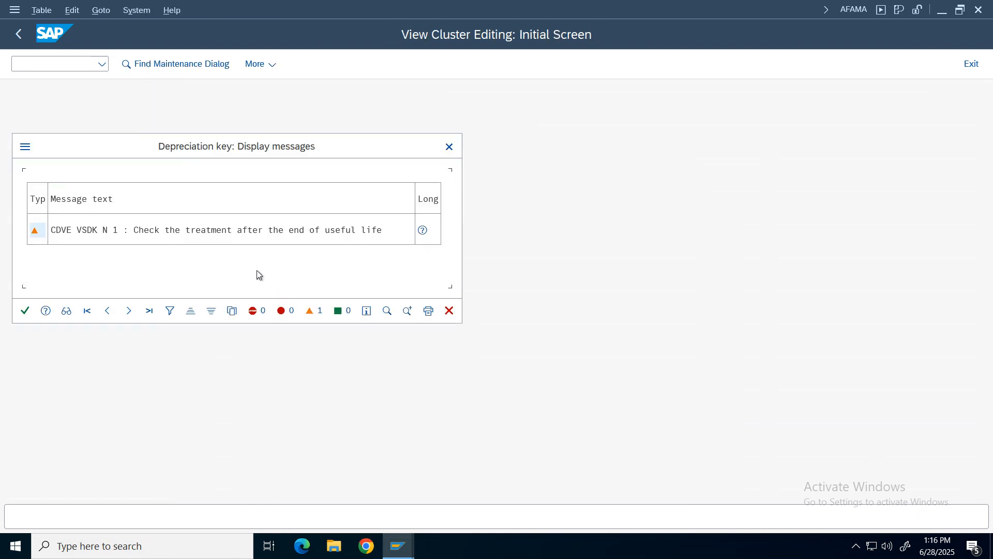
click(24, 312)
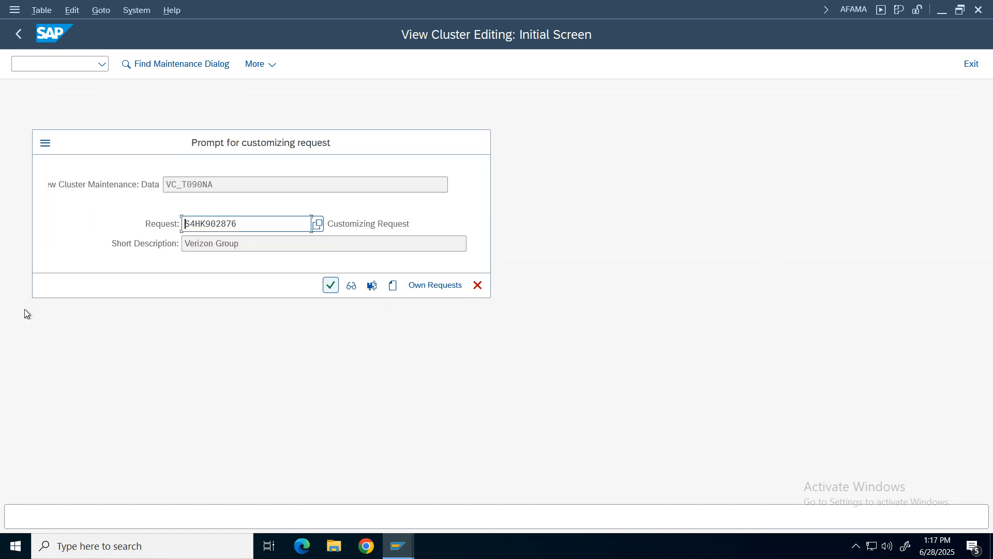
key(Return)
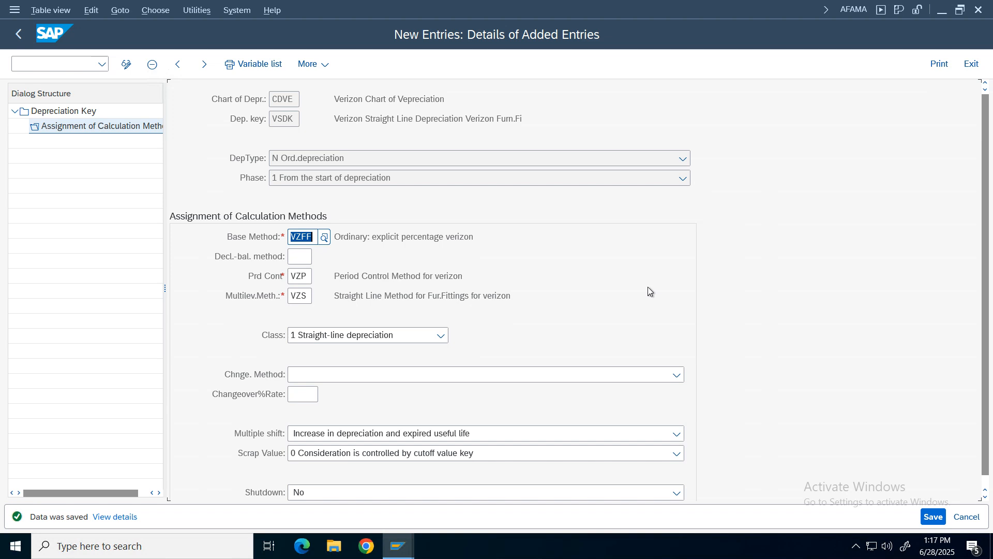
Activate depreciation key VSDK in chart of depreciation CDVE from its calculation method assignment overview
click(18, 33)
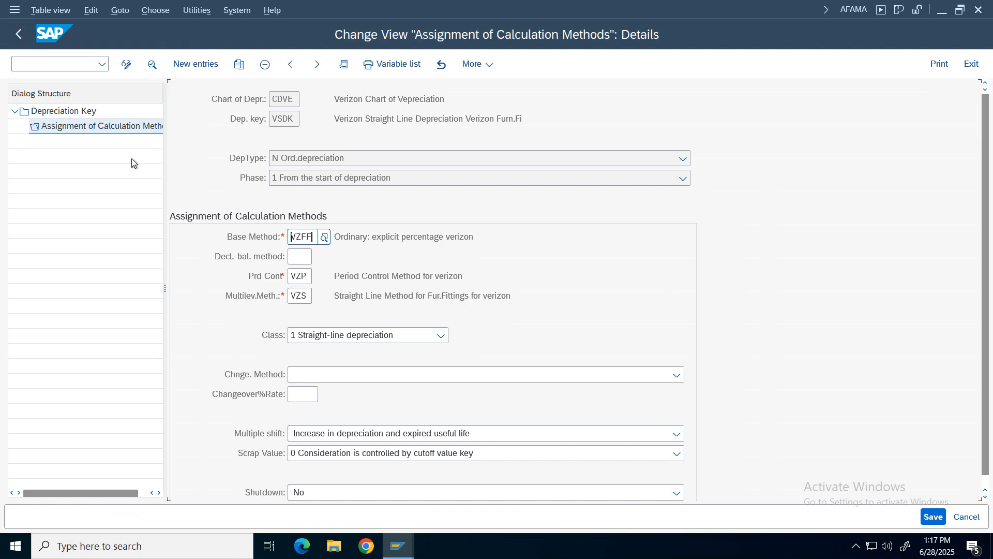
click(21, 37)
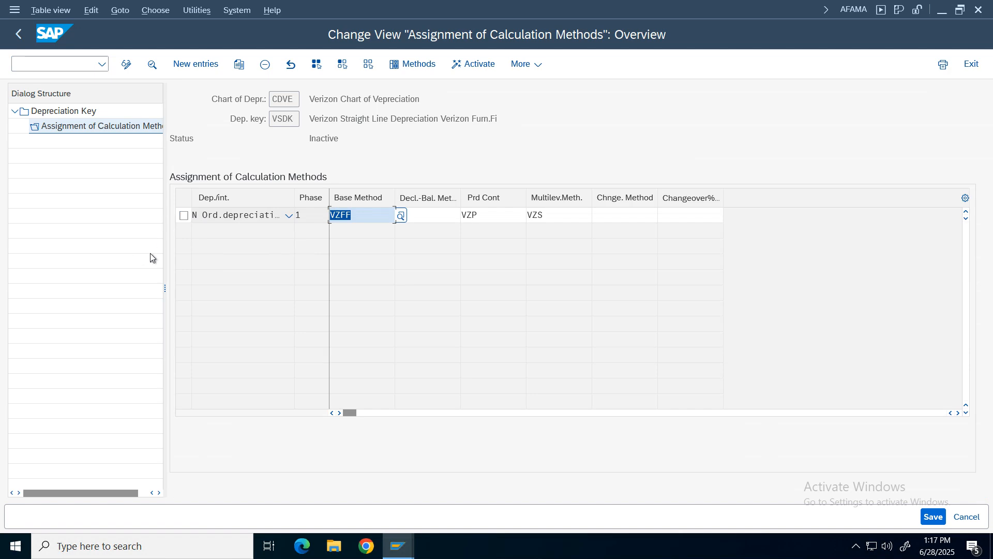
click(184, 216)
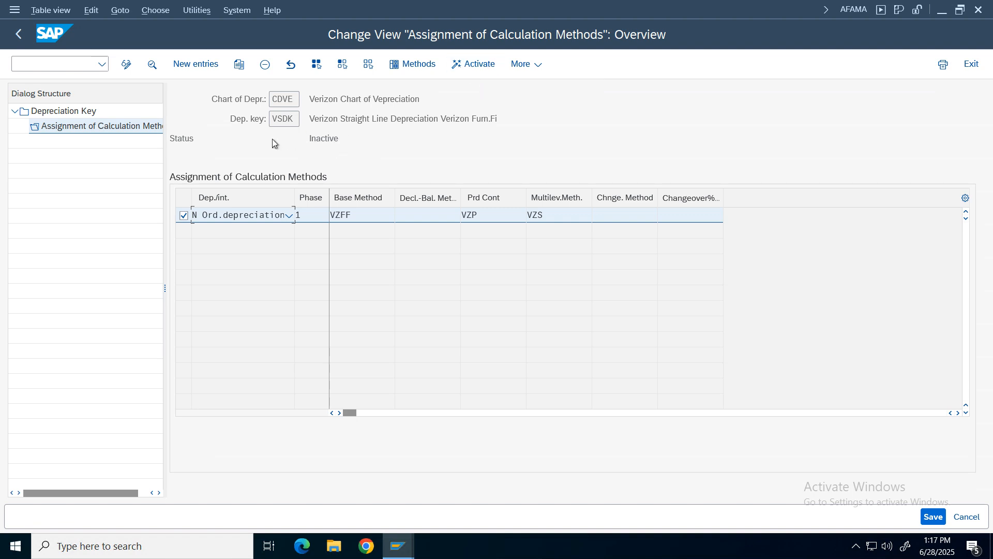
click(479, 66)
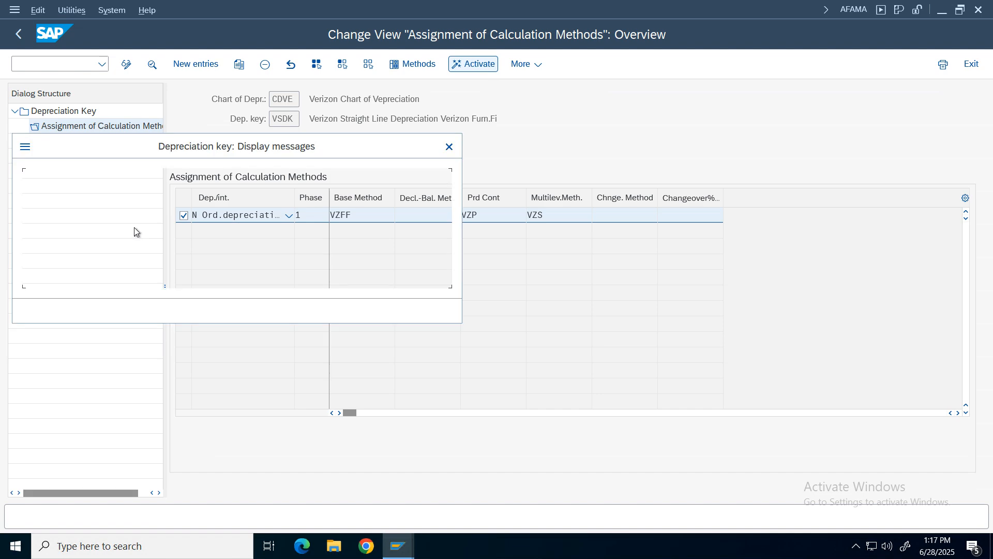
click(26, 310)
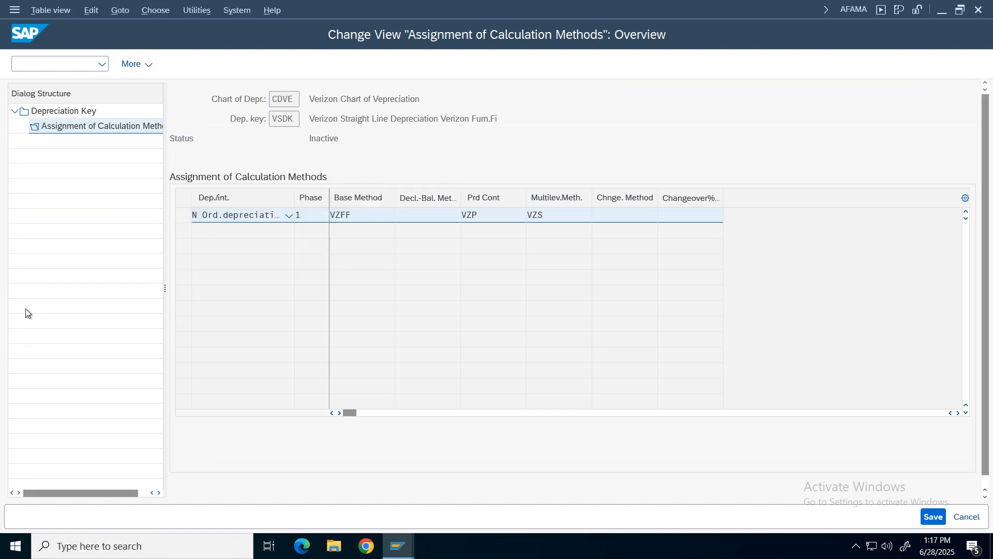
double_click(228, 218)
key(Return)
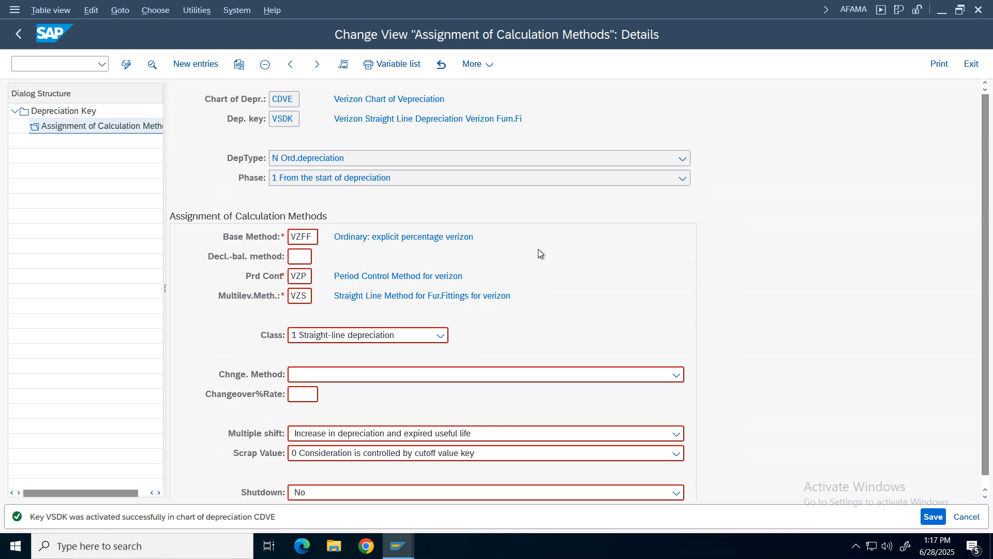
Return to the depreciation key overview and check the status of key VSDK at the end of the list
click(15, 36)
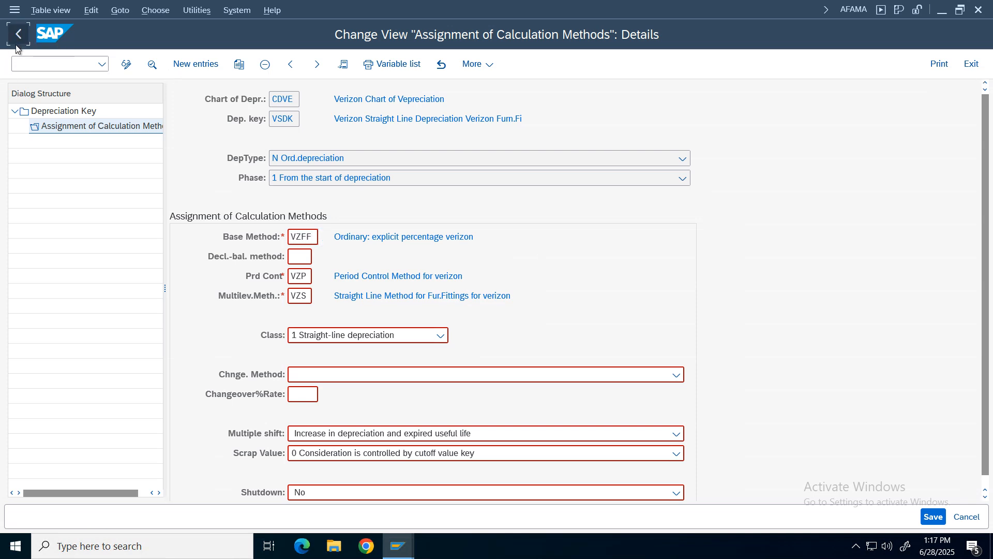
click(14, 39)
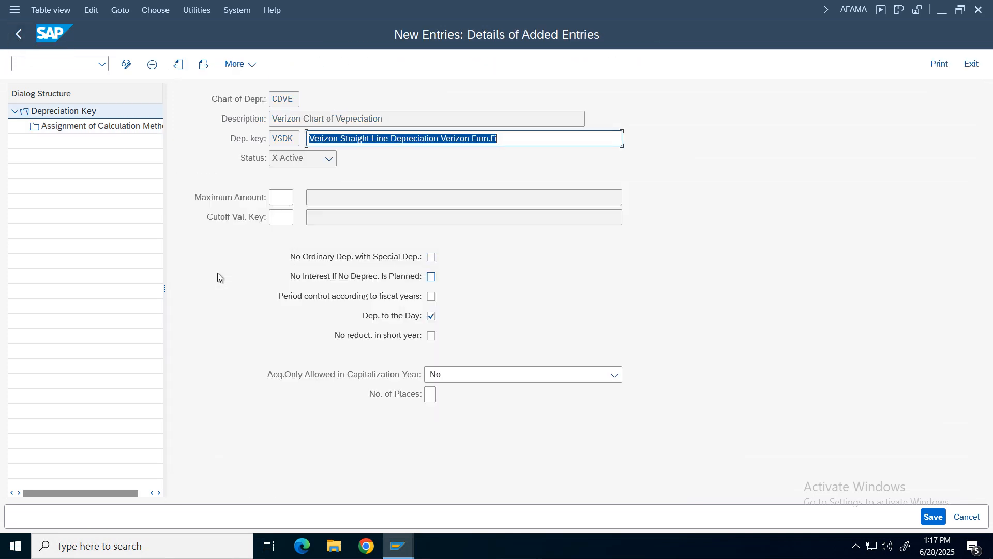
click(15, 35)
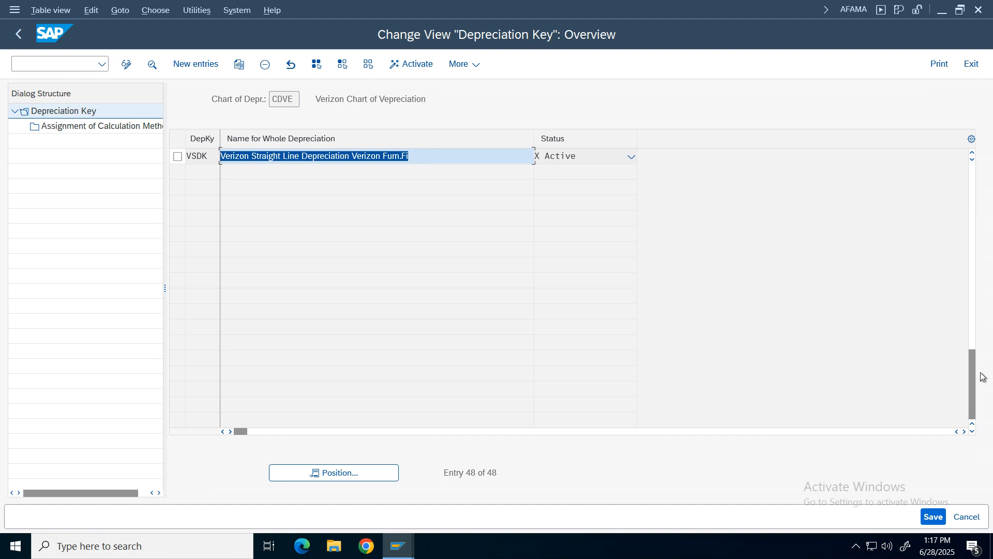
scroll(369, 231, up, 6)
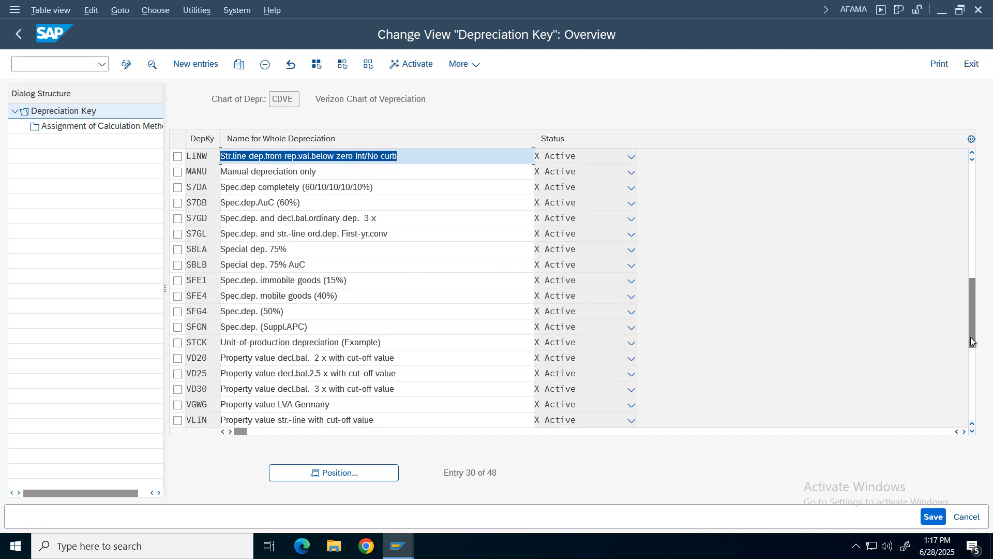
drag(973, 294, 973, 360)
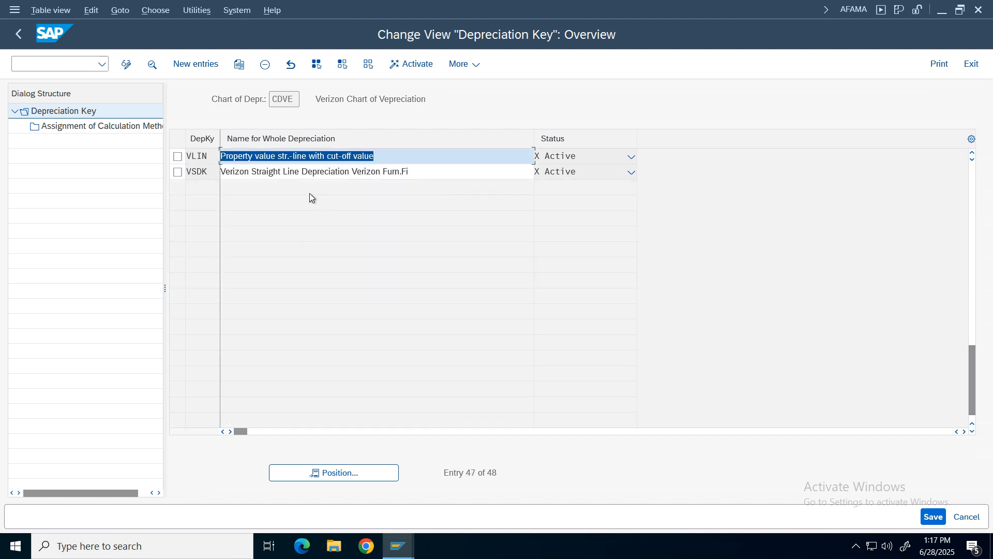
drag(213, 171, 164, 174)
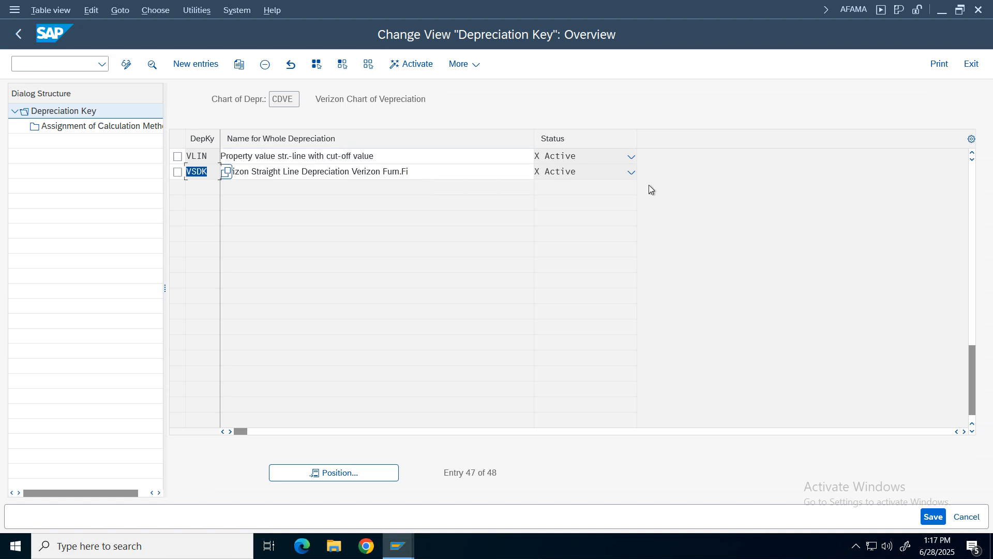
Leave the depreciation key maintenance, saving the changed data and closing the displayed messages
click(19, 34)
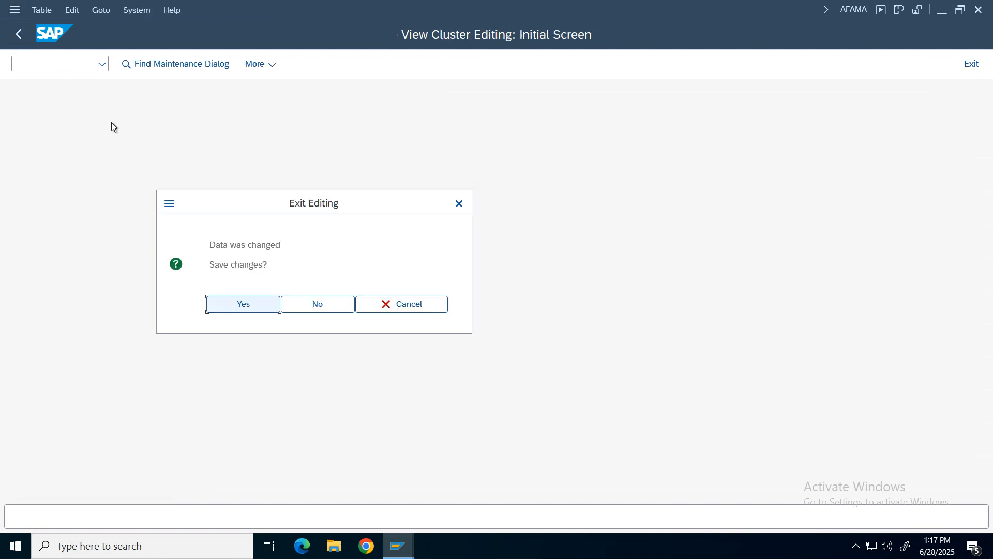
click(238, 311)
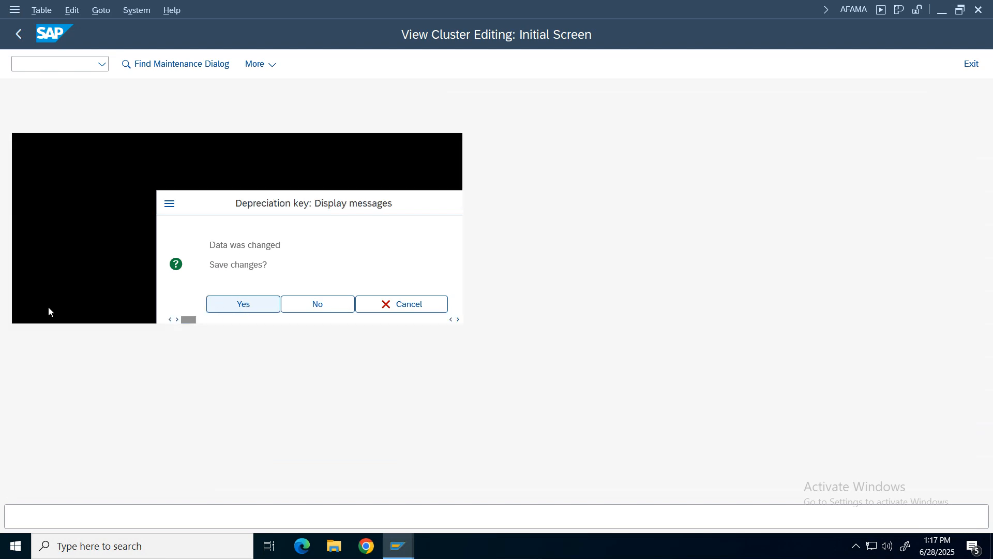
click(24, 310)
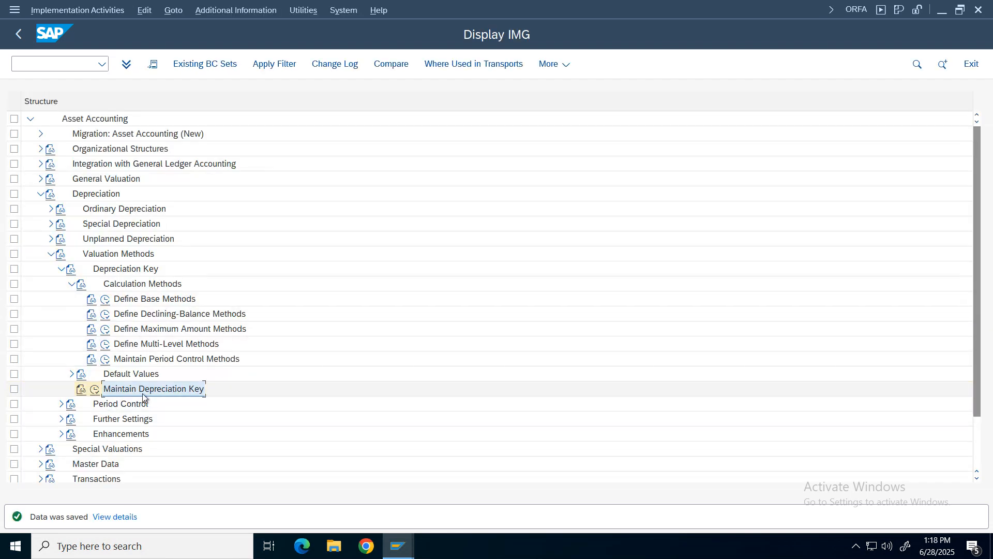
Collapse the Depreciation branch and open Determine Depreciation Areas in the Asset Class under General Valuation
click(70, 284)
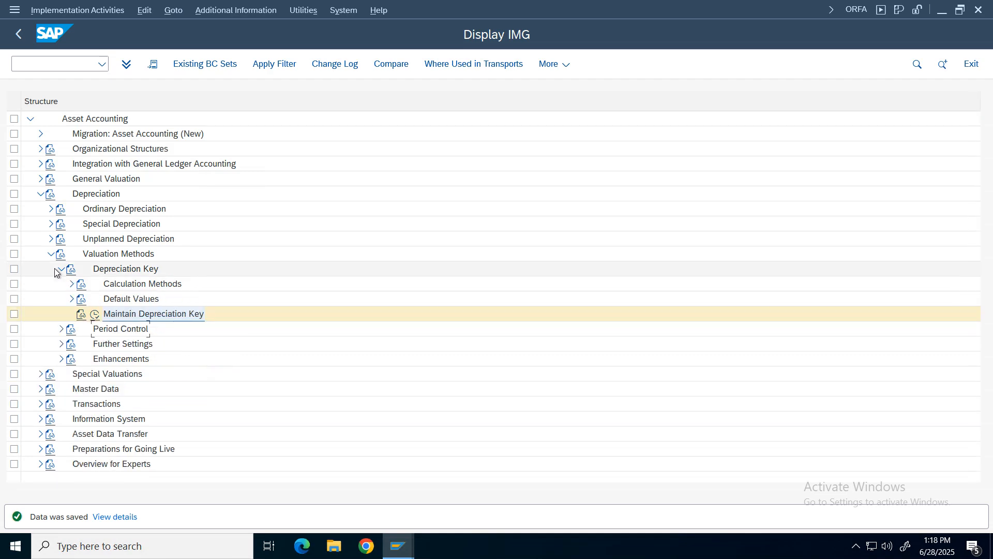
click(61, 269)
click(48, 256)
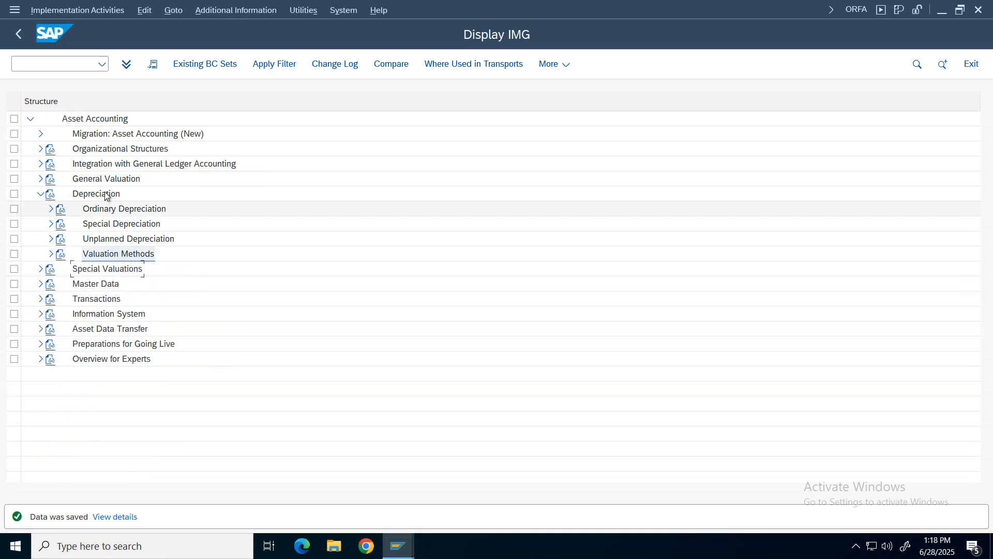
click(40, 194)
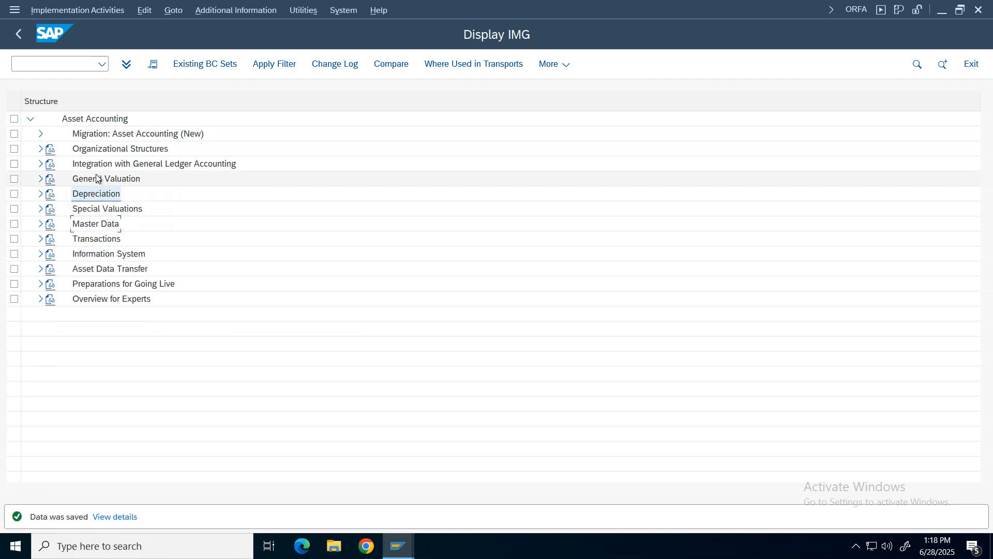
click(40, 179)
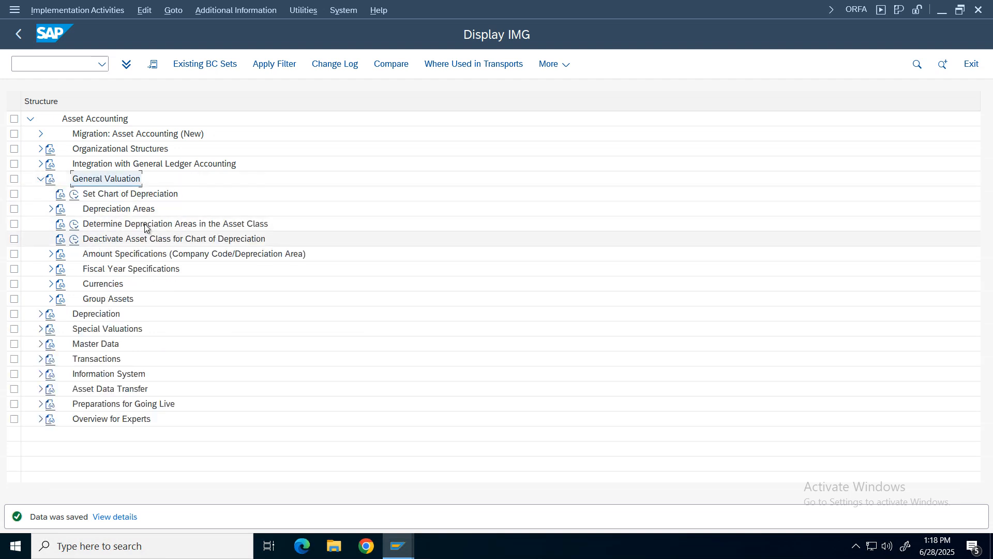
click(170, 230)
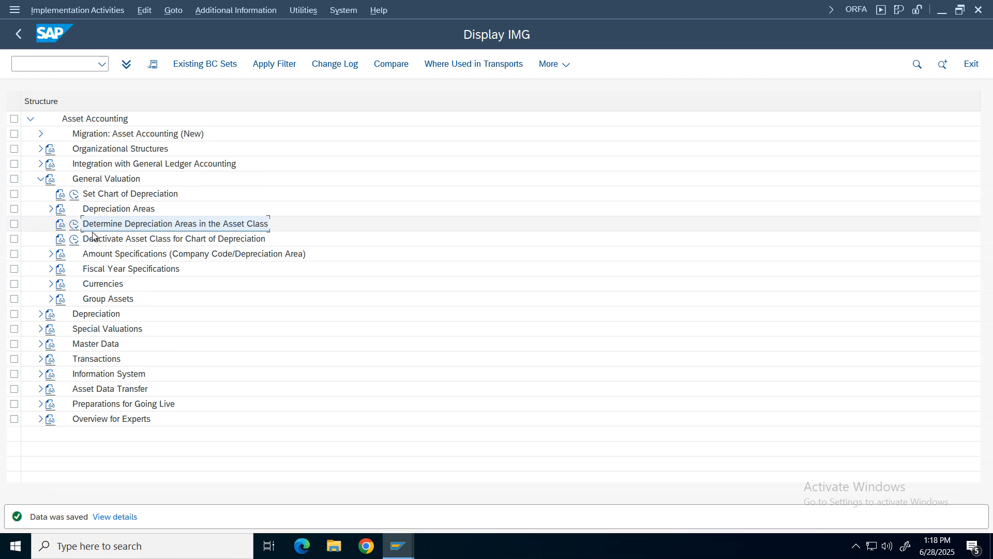
click(75, 224)
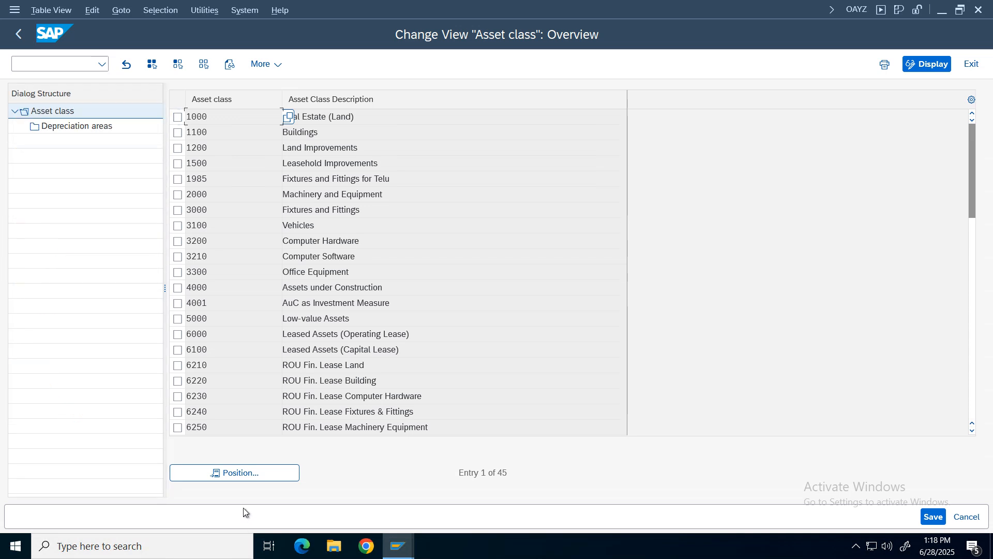
Position the asset class list at class VZFF
click(253, 473)
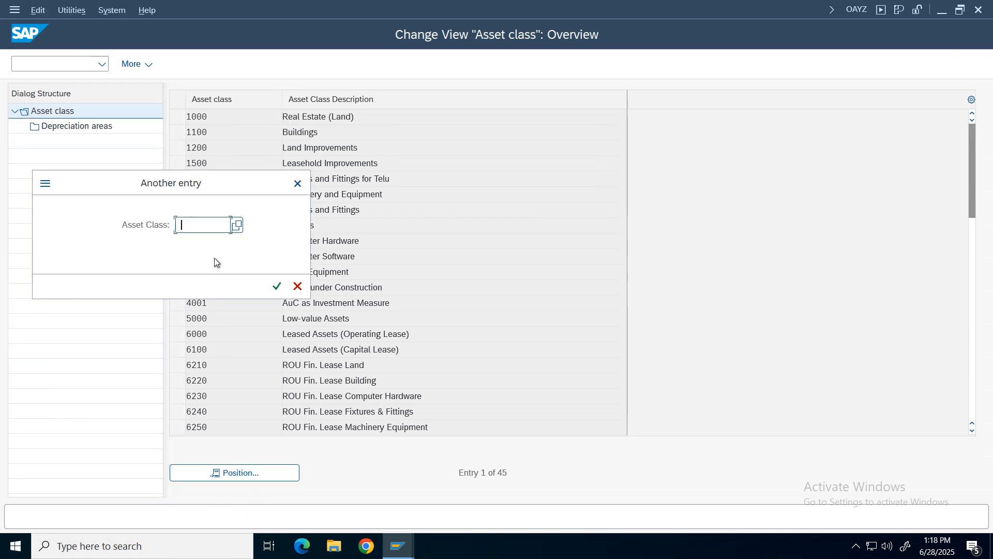
click(200, 245)
key(BackSpace)
key(BackSpace)
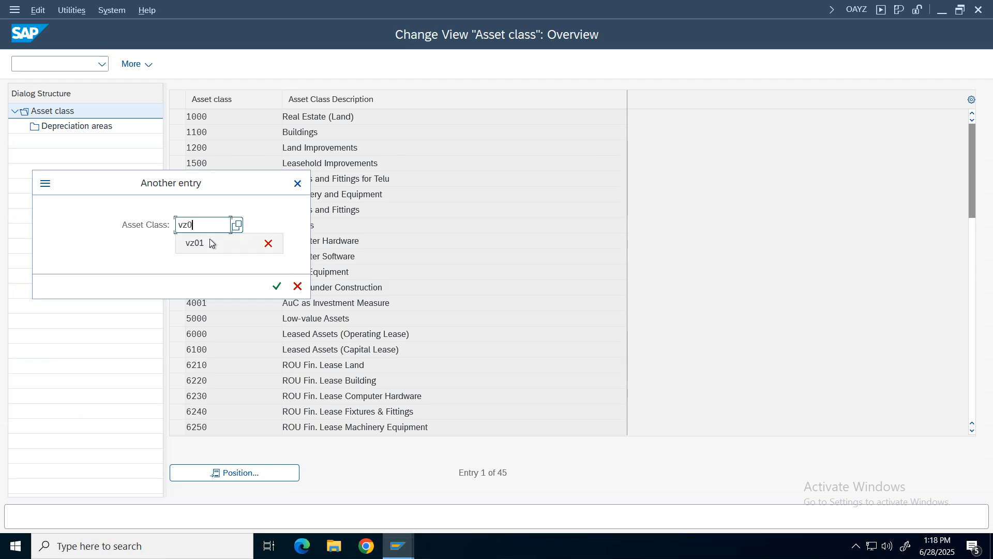
text(ffffff)
key(BackSpace)
key(BackSpace)
key(BackSpace)
key(BackSpace)
key(BackSpace)
key(BackSpace)
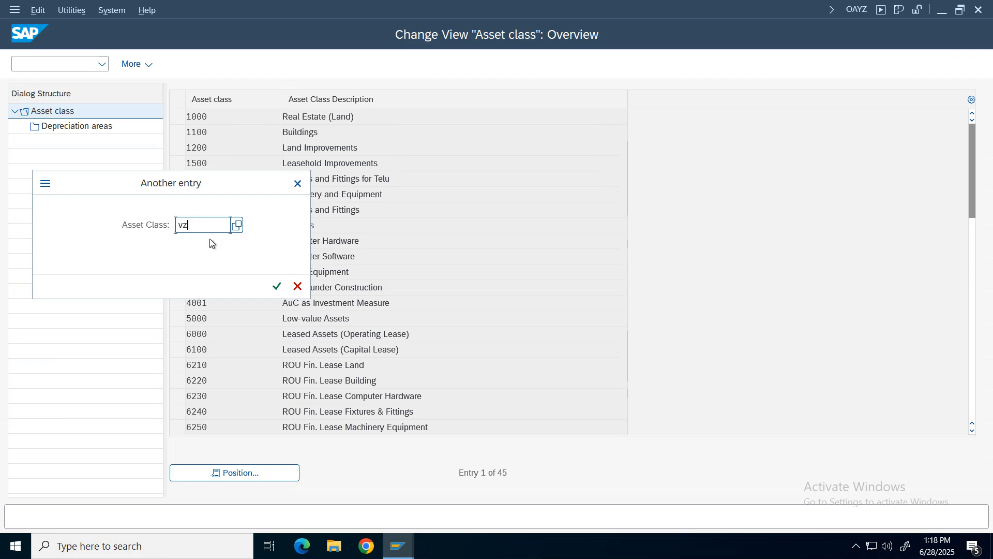
text(ff)
key(Return)
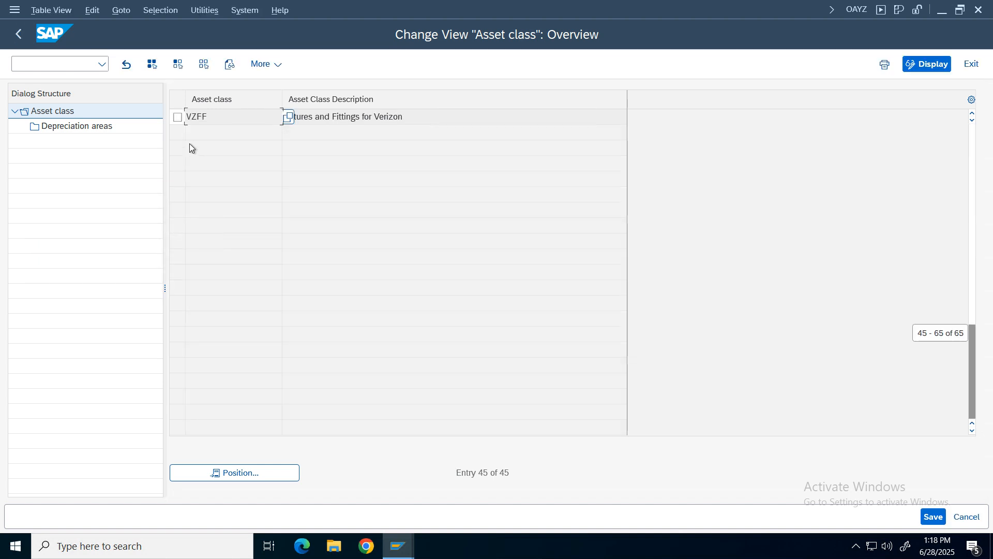
Open the depreciation areas of asset class VZFF and remove the deactivation from areas 02, 03 and 04
click(178, 118)
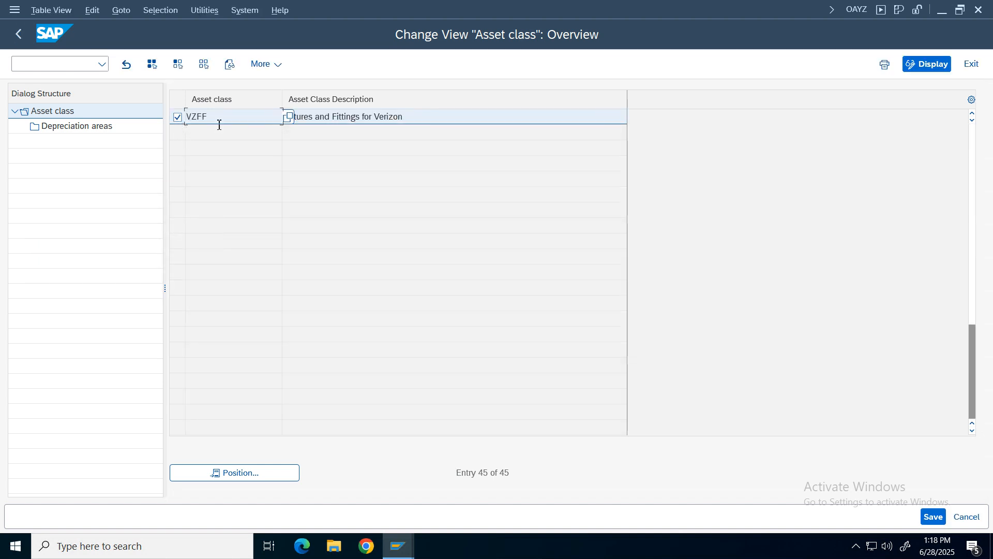
click(70, 128)
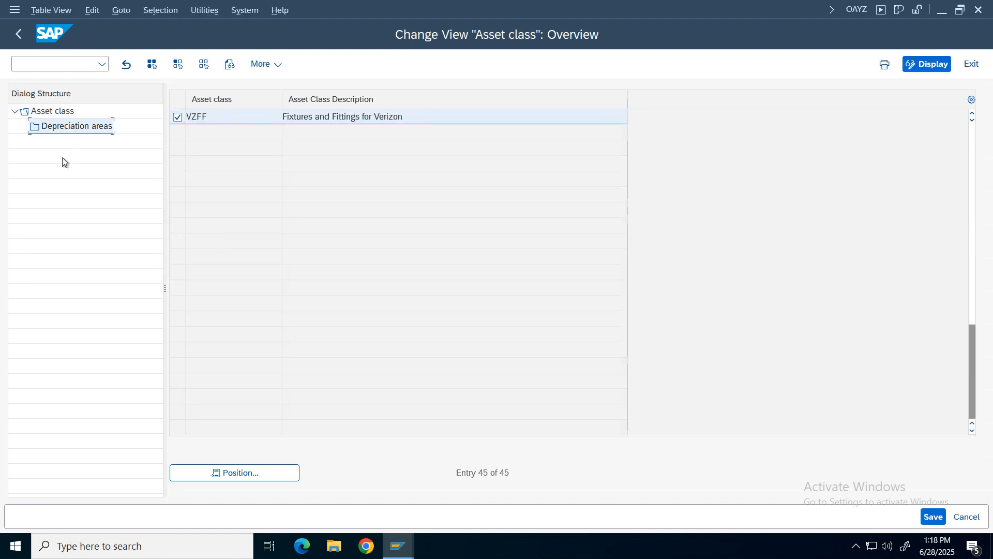
click(99, 130)
double_click(83, 130)
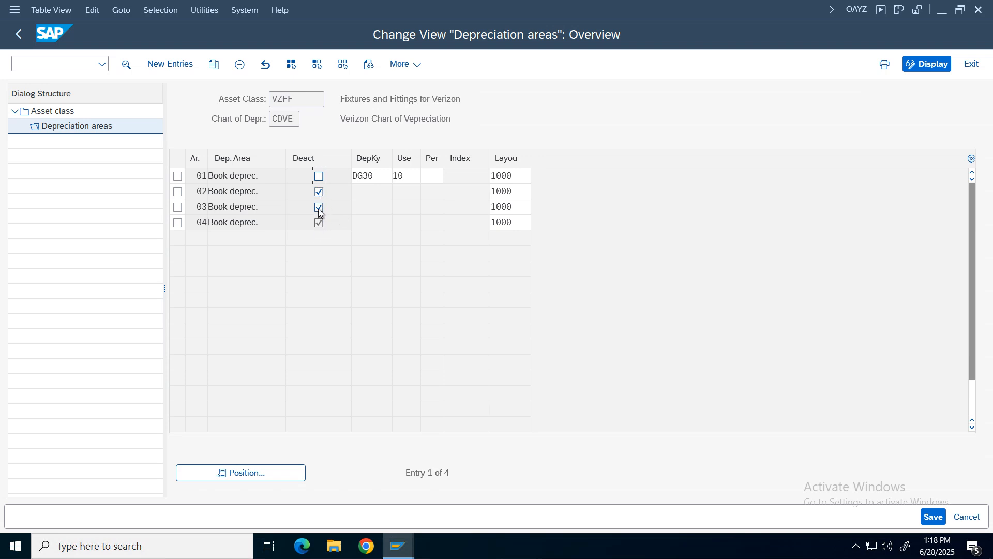
click(319, 191)
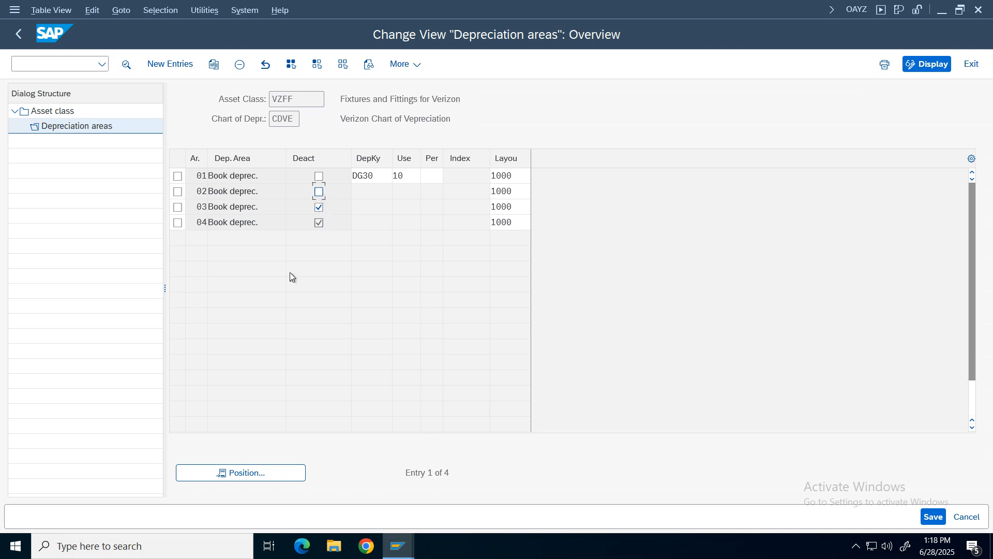
click(319, 207)
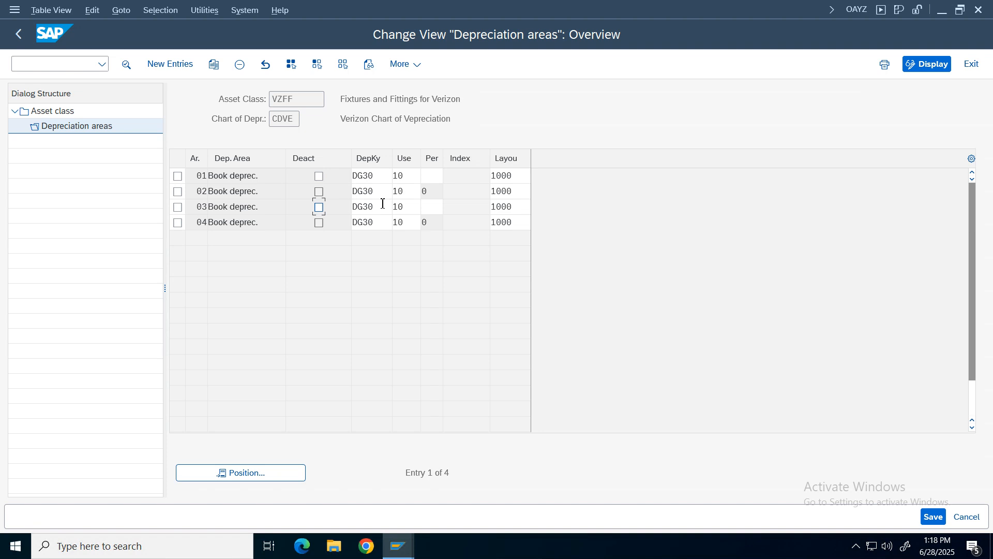
Assign depreciation key VSDK to depreciation areas 01 and 02 of asset class VZFF
double_click(380, 176)
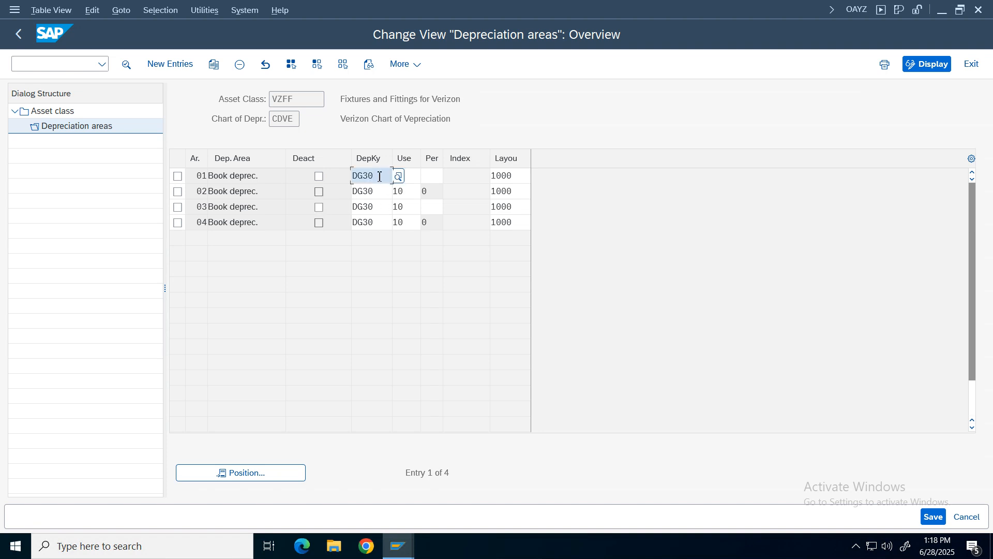
text(V)
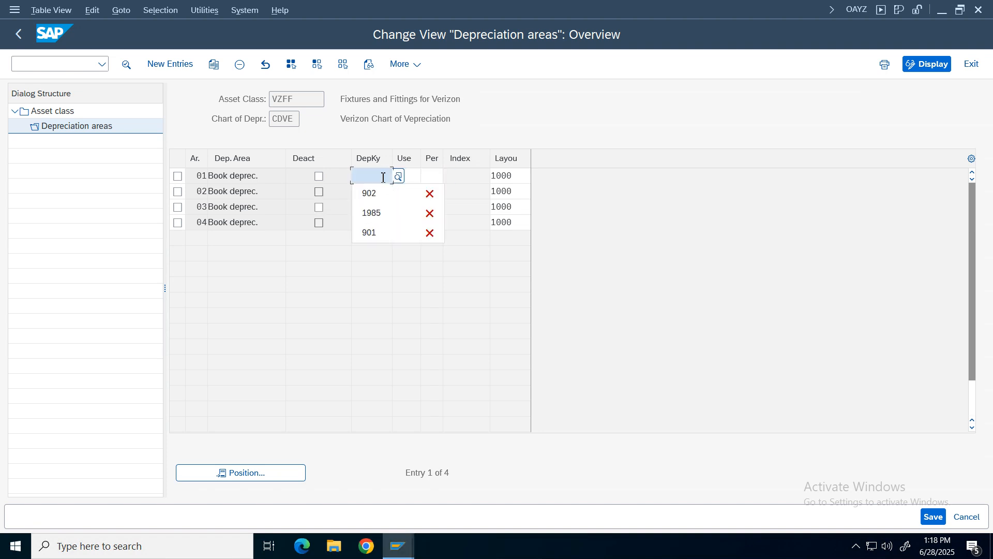
text(S)
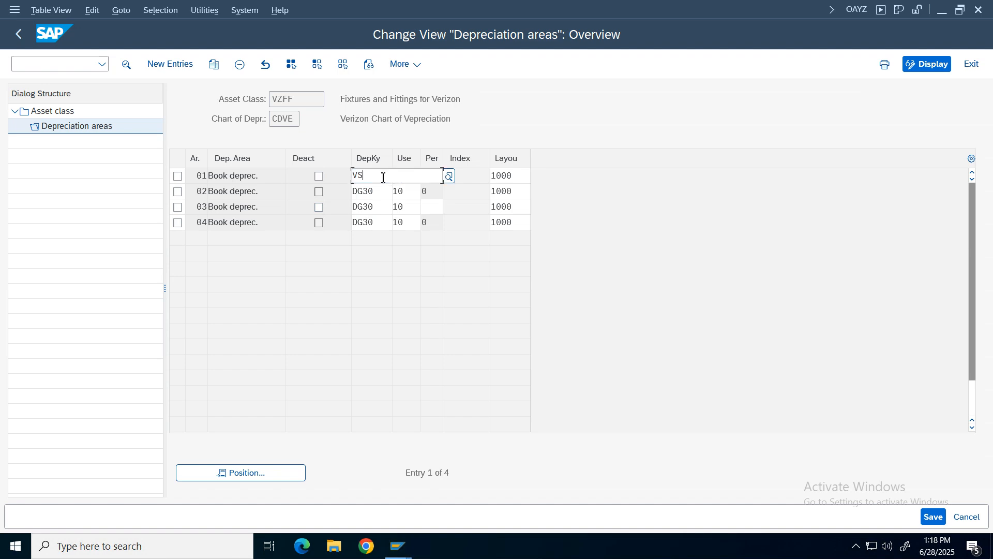
text(D)
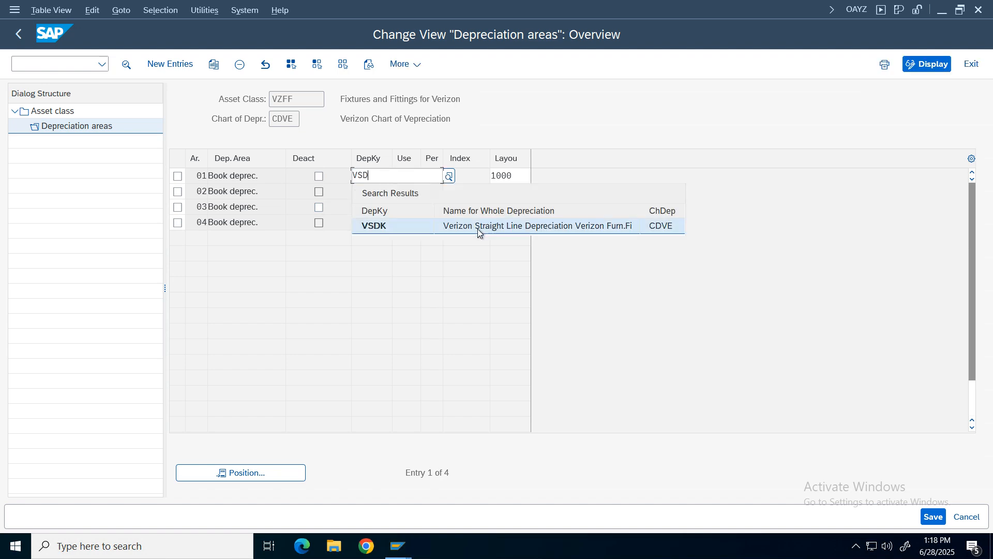
click(467, 228)
double_click(381, 197)
text(VSDK)
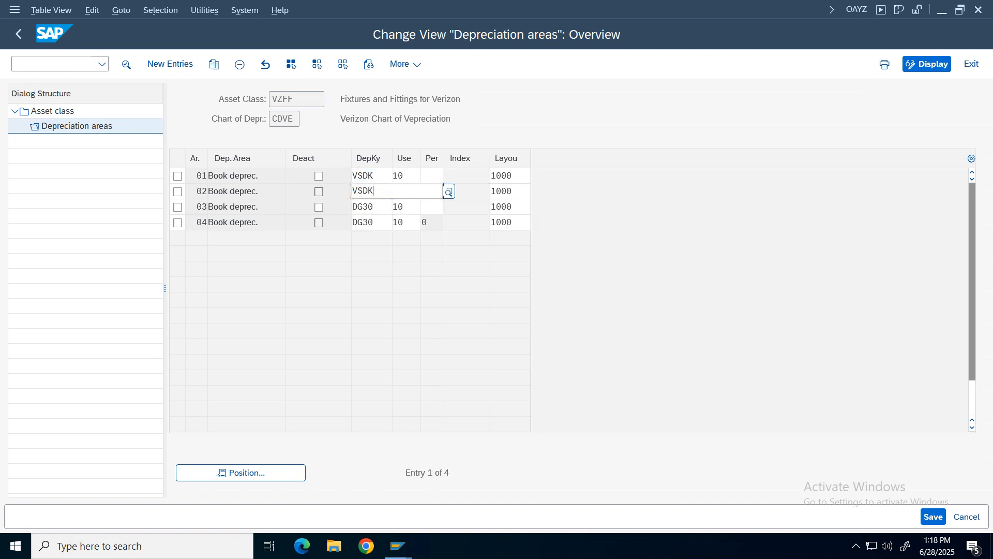
click(393, 243)
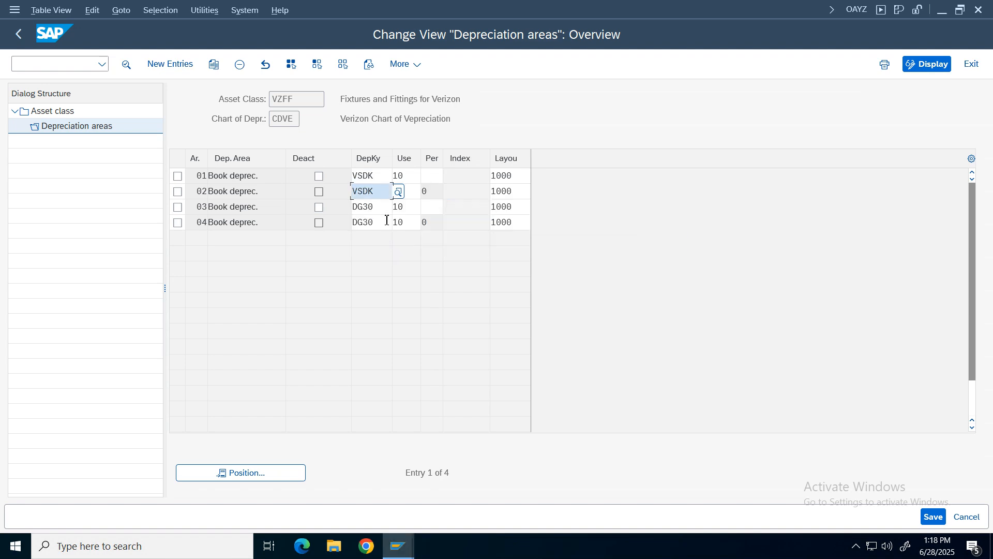
Assign depreciation key VSDK to depreciation areas 03 and 04 of the asset class
double_click(386, 210)
text(VSD)
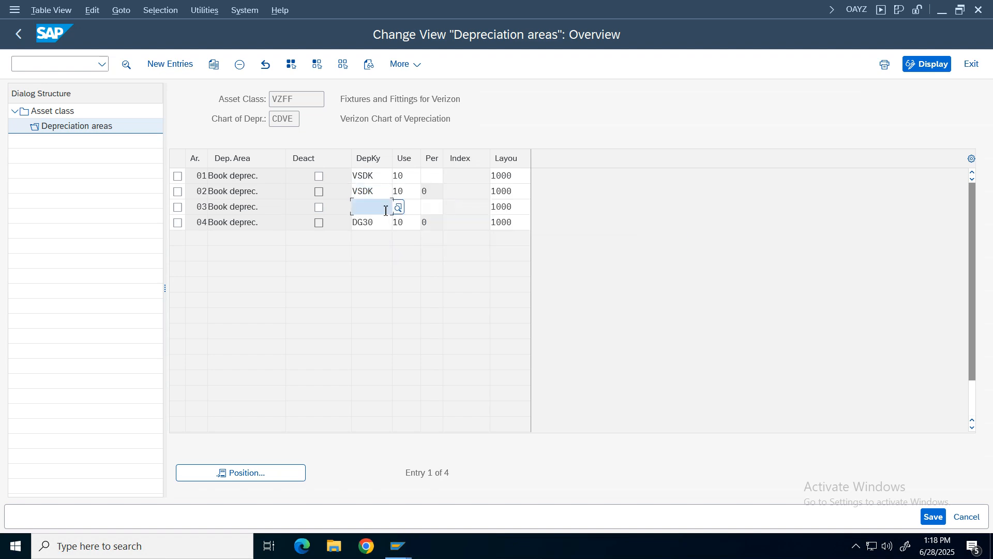
text(K)
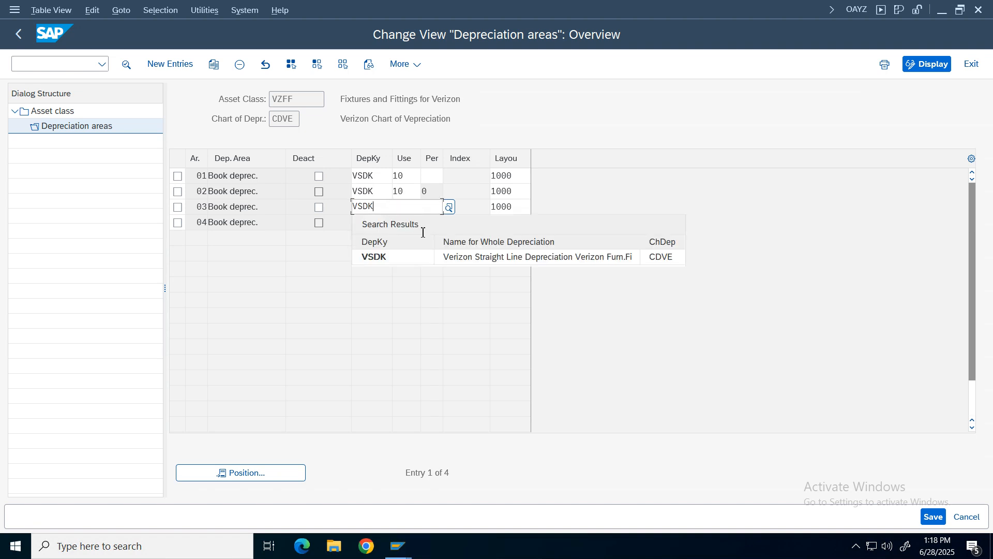
click(407, 253)
click(383, 221)
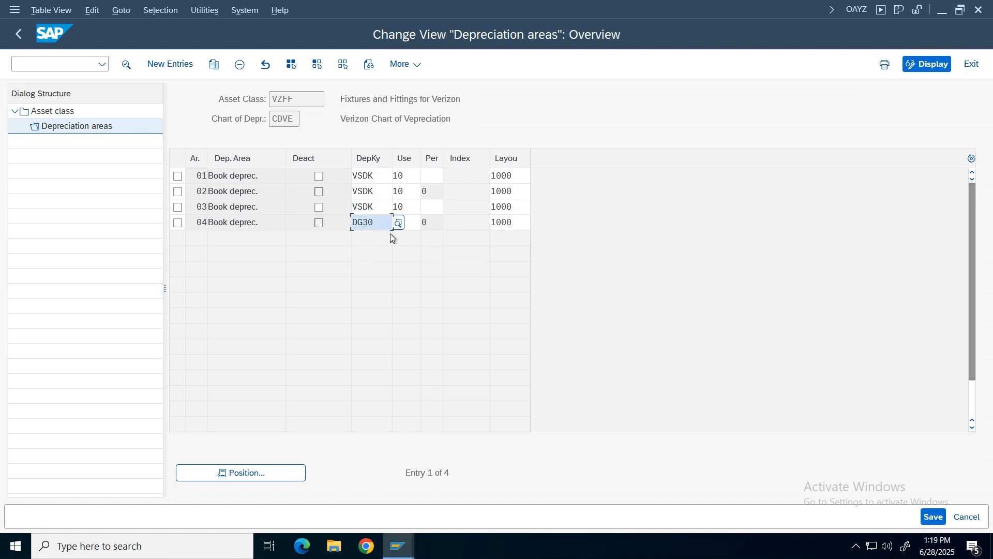
key(BackSpace)
key(BackSpace)
key(BackSpace)
key(BackSpace)
text(VSD)
click(391, 238)
Look up the available screen layouts for depreciation area 01 and close the list without choosing another one
click(525, 177)
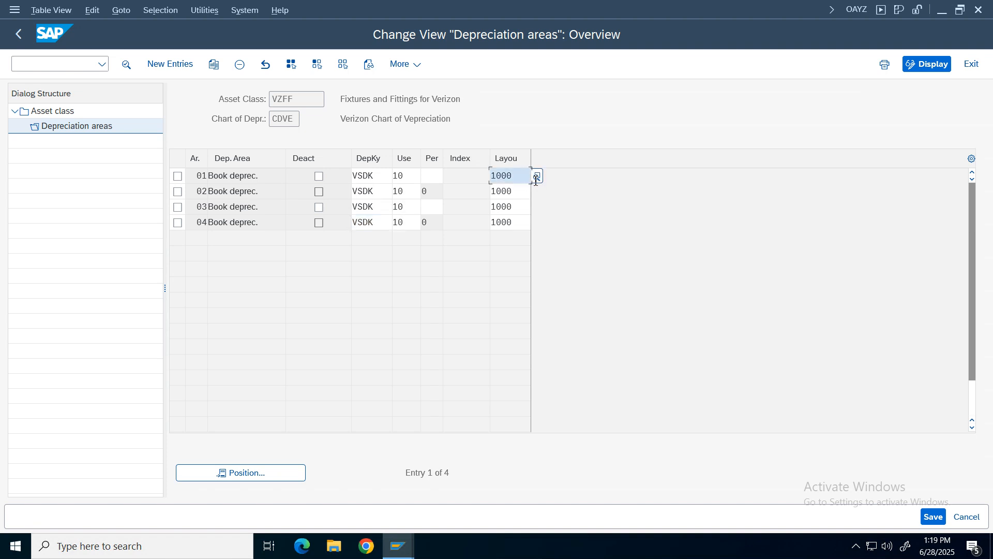
key(Return)
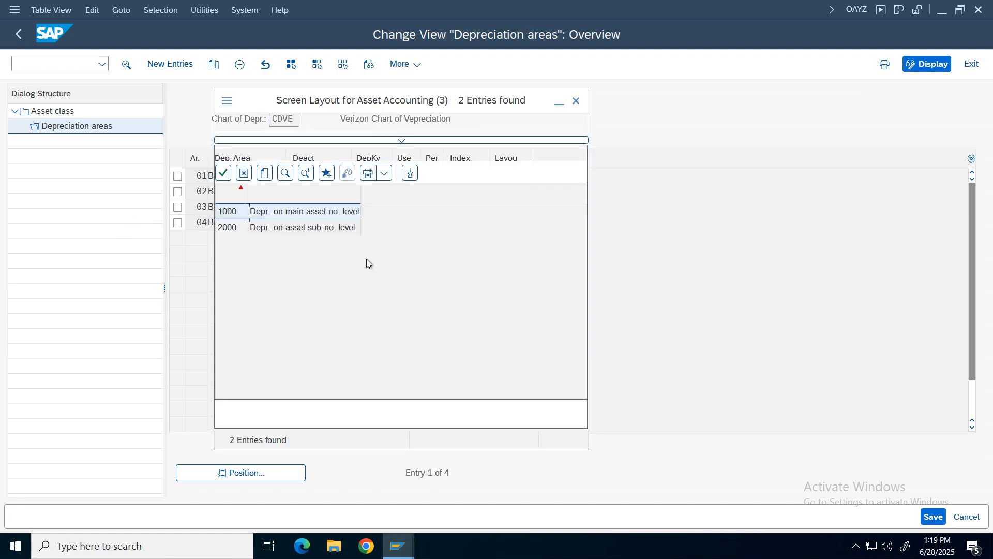
click(576, 101)
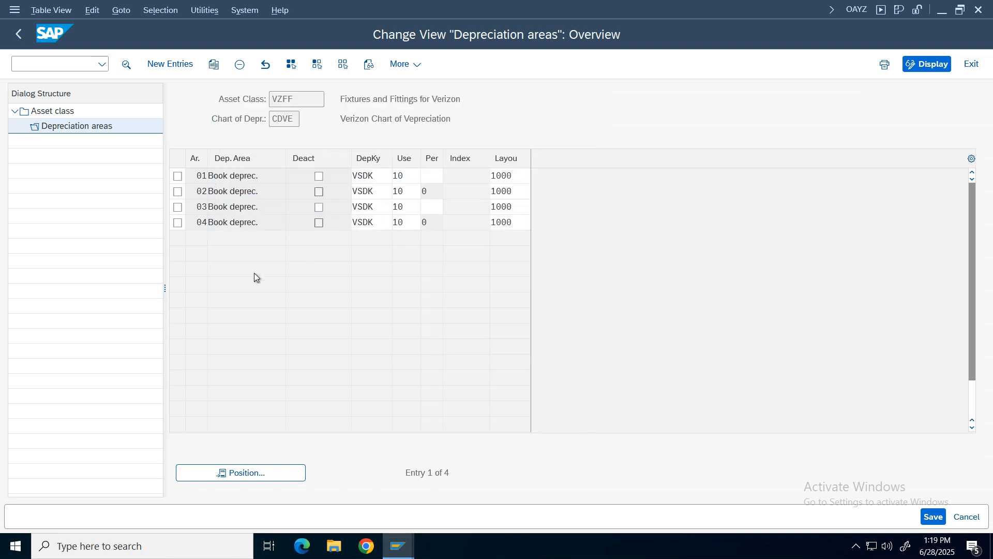
Save the depreciation area settings in the Verizon Group customizing request and return to the IMG structure
click(934, 517)
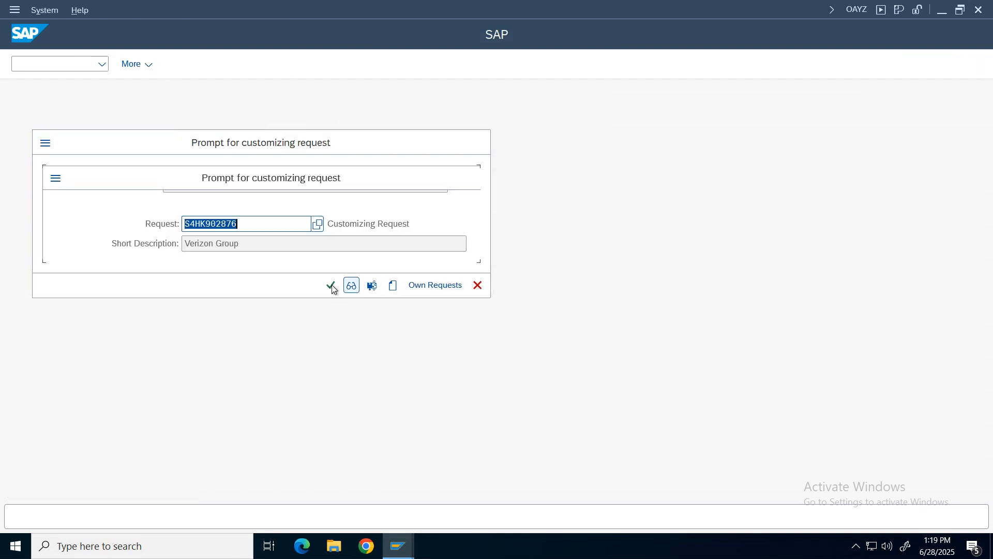
click(332, 286)
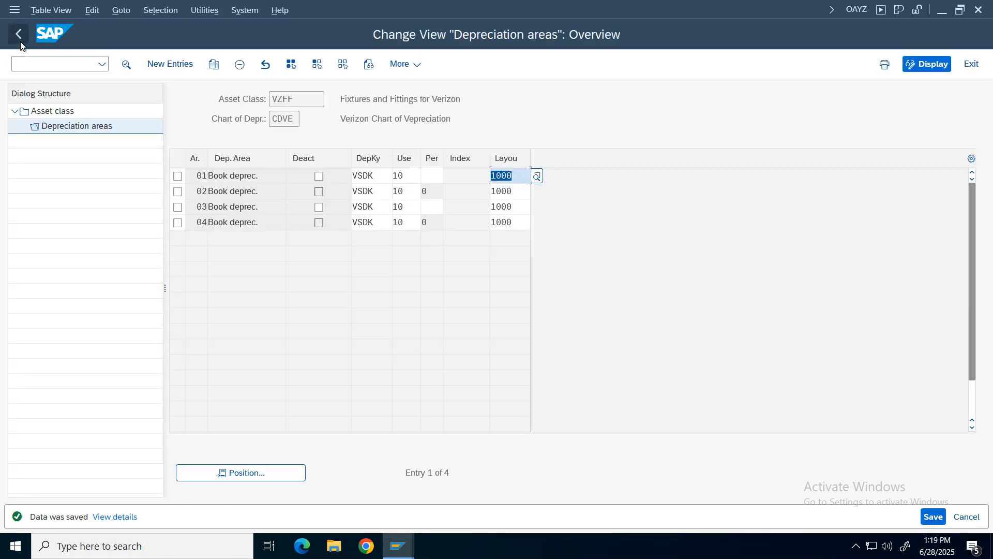
click(18, 39)
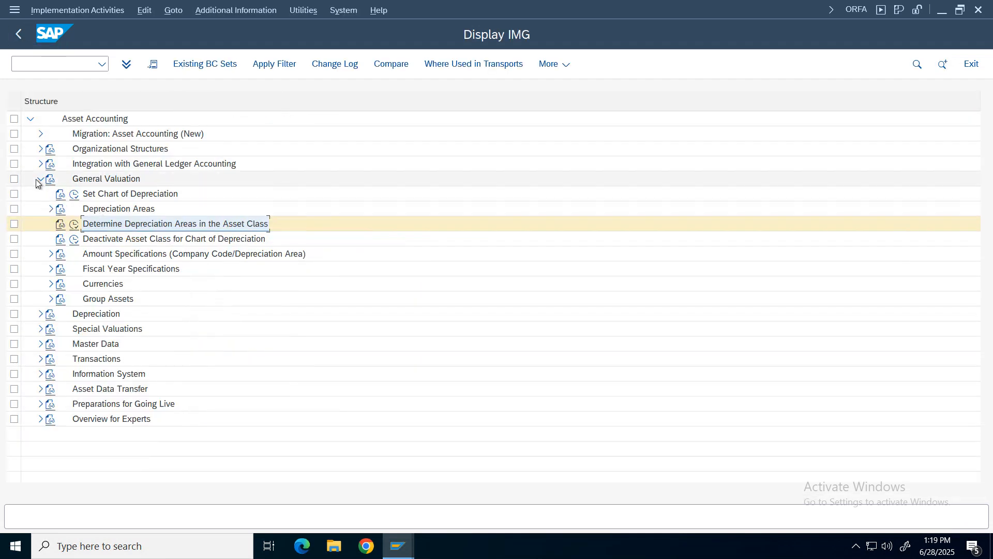
Collapse General Valuation, expand Screen Layout under Master Data, and open Define Screen Layout for Asset Master Data
click(40, 179)
click(41, 193)
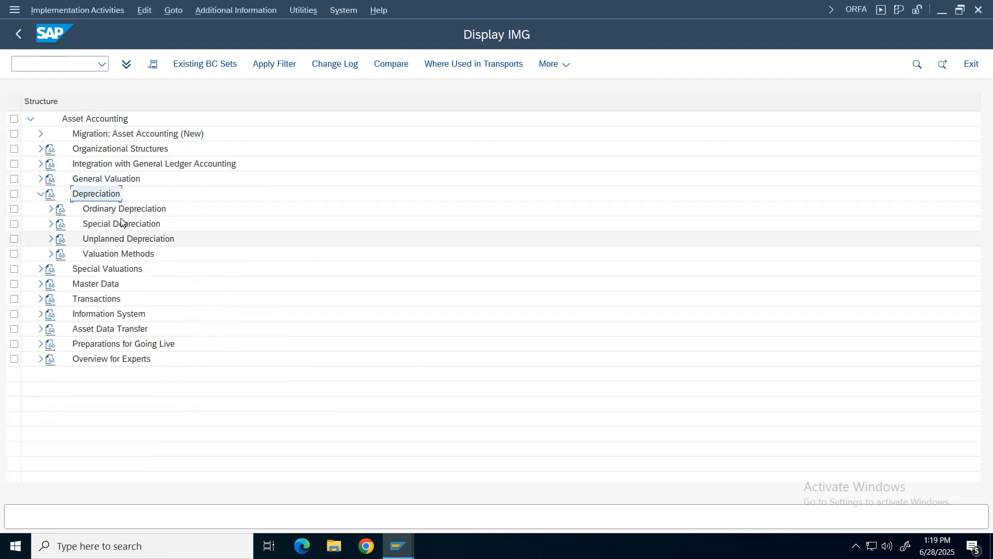
click(41, 195)
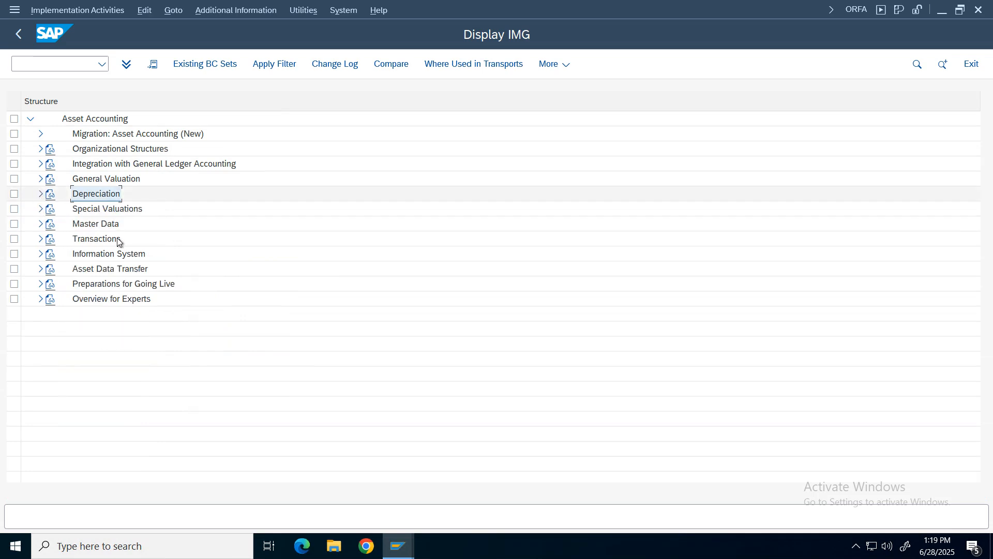
click(96, 224)
click(41, 224)
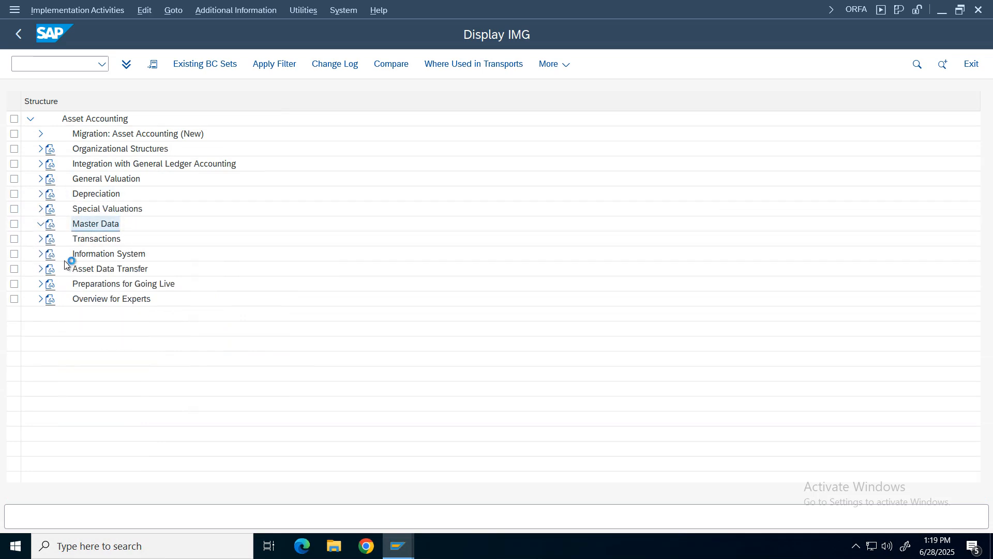
click(51, 239)
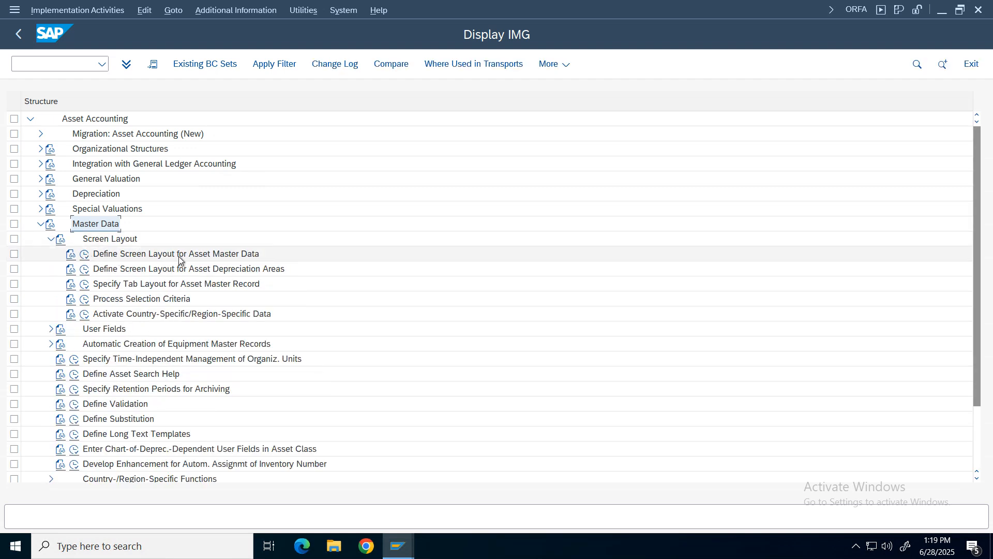
click(84, 255)
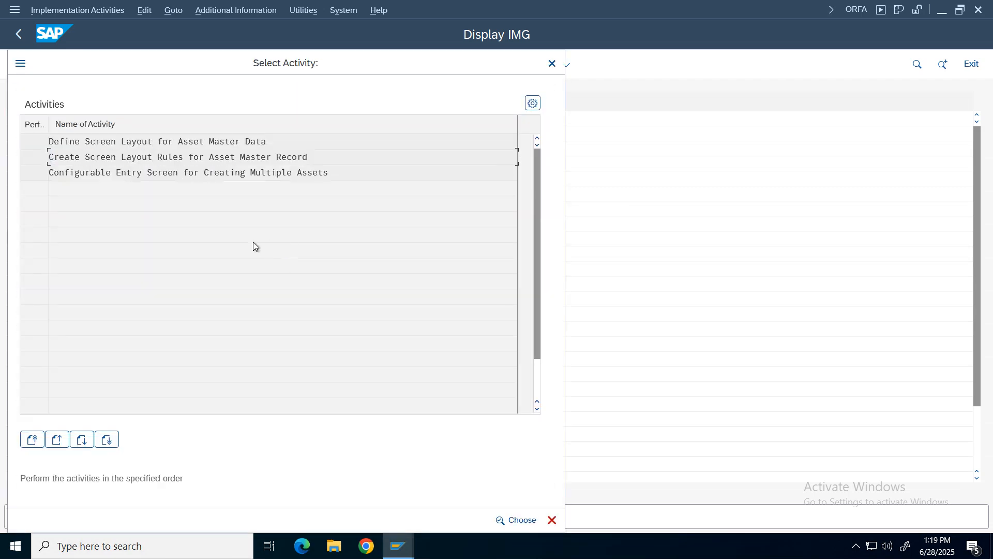
double_click(167, 143)
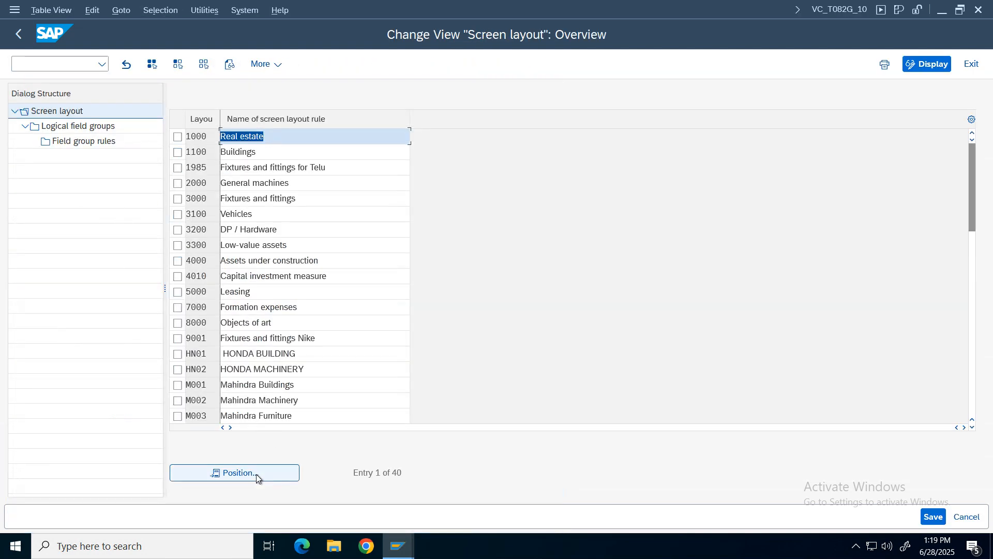
Position the screen layout list at the Verizon fixtures and fittings layout VZFF
click(256, 474)
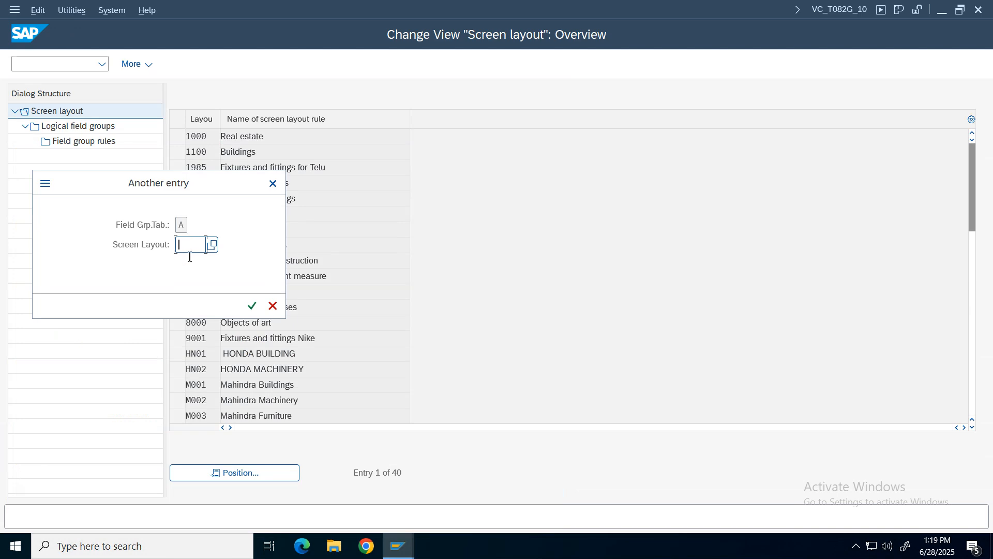
text(vzf)
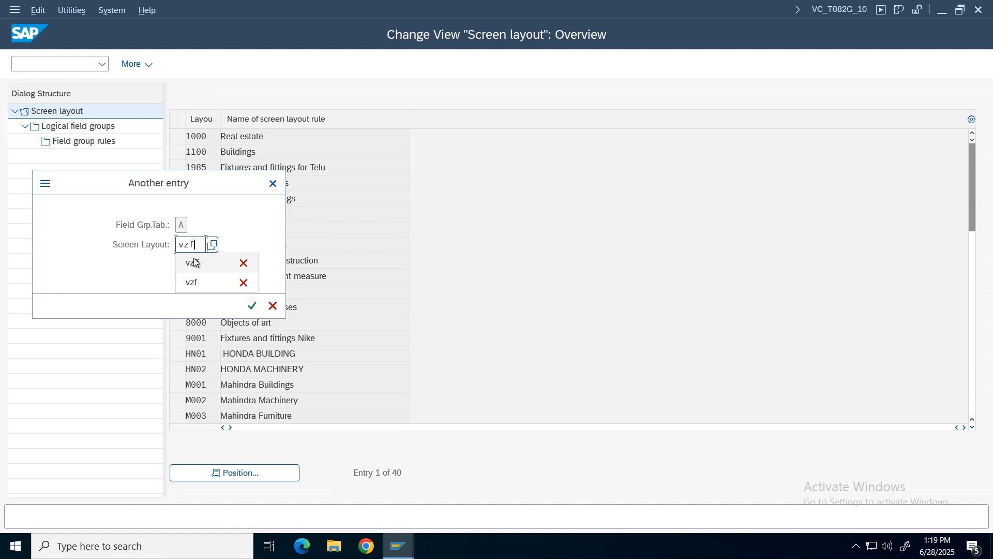
key(Return)
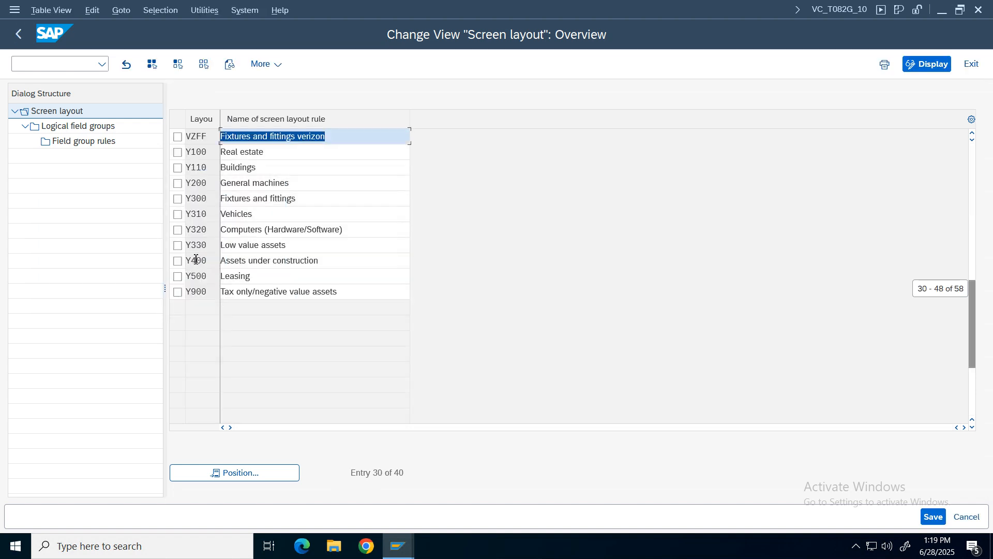
Examine the field group rules of logical field group 1, General Data, for screen layout VZFF
click(178, 137)
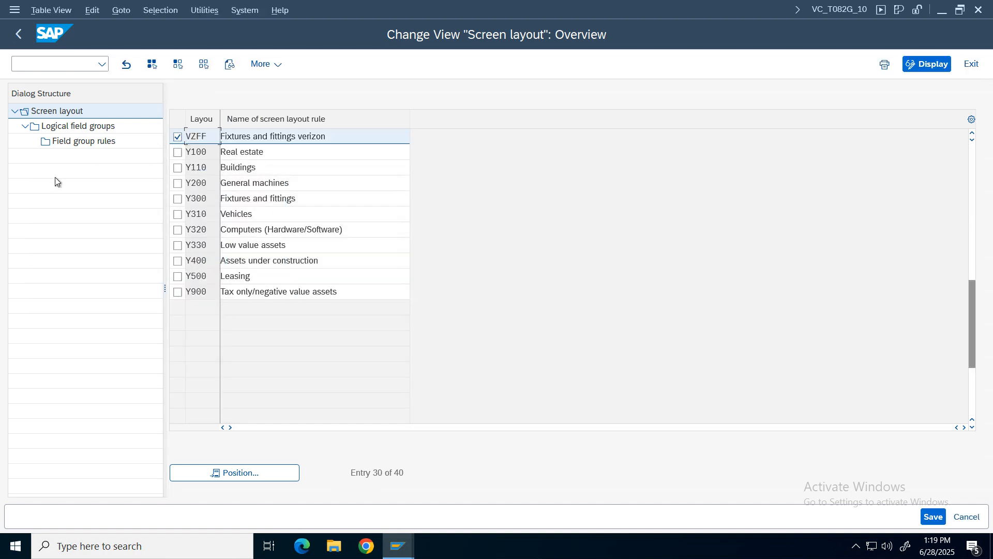
double_click(85, 126)
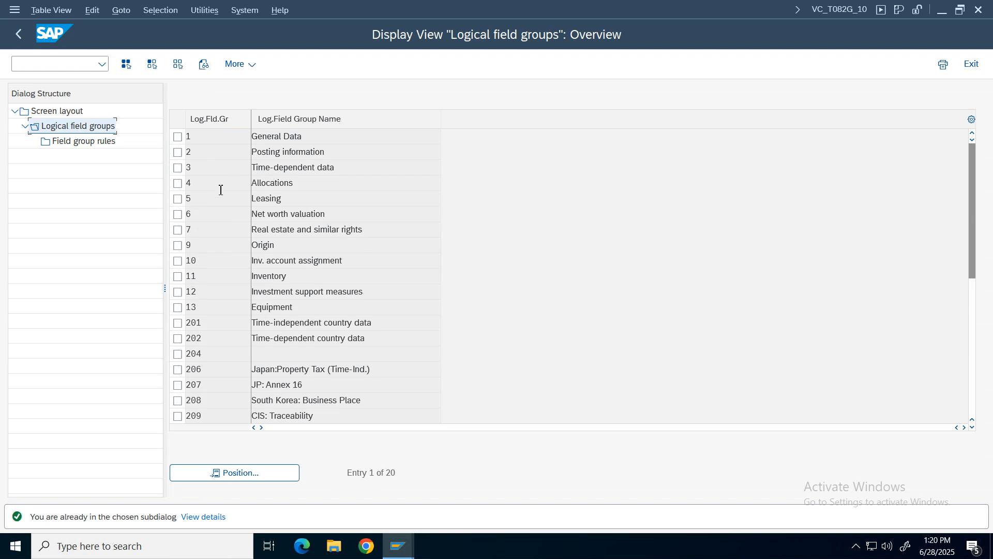
click(178, 137)
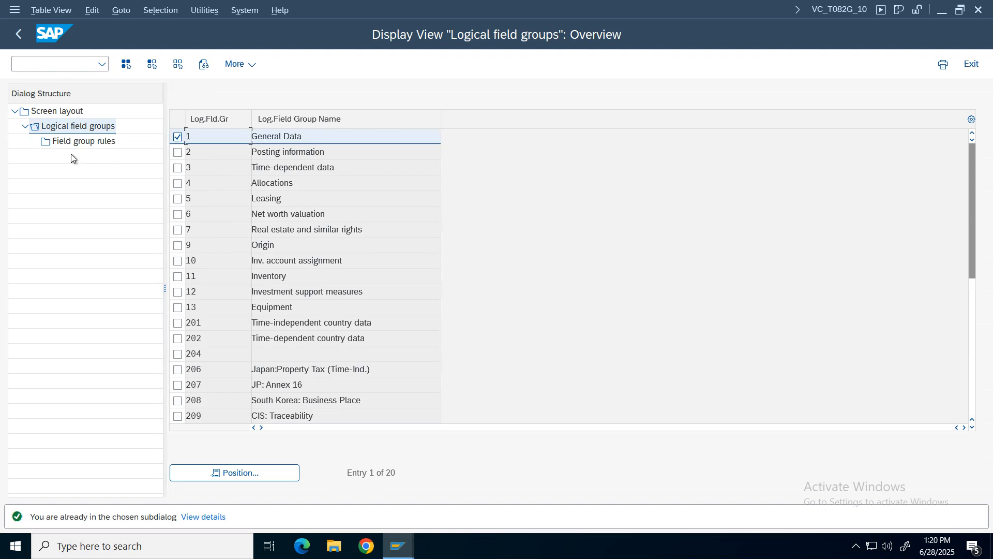
double_click(81, 140)
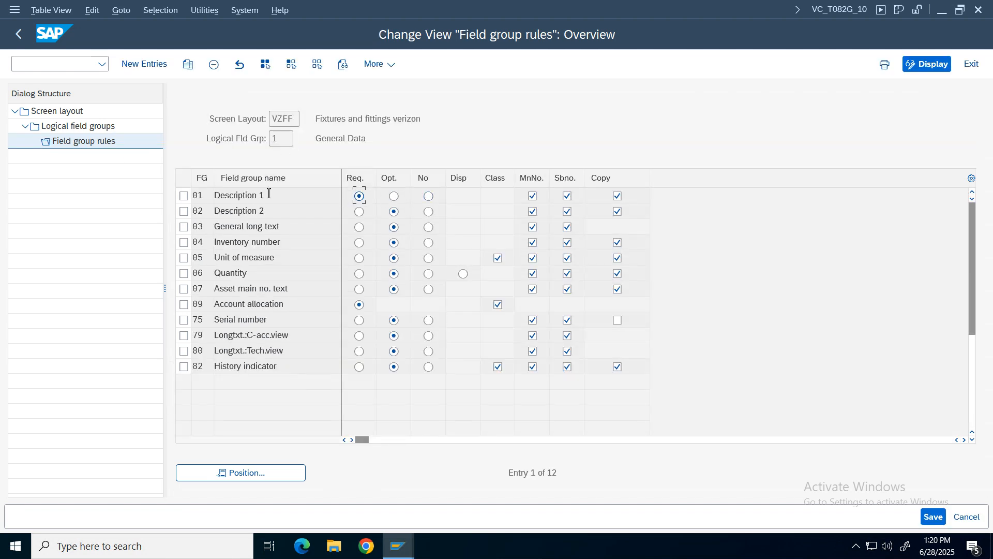
click(280, 195)
Leave the asset master data screen layout activities and open Define Screen Layout for Asset Depreciation Areas
click(19, 33)
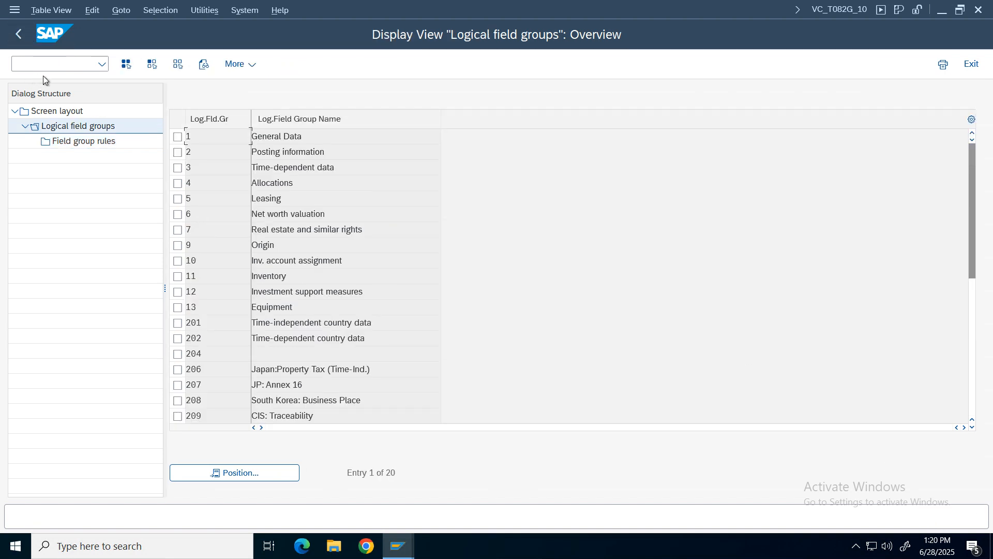
click(19, 38)
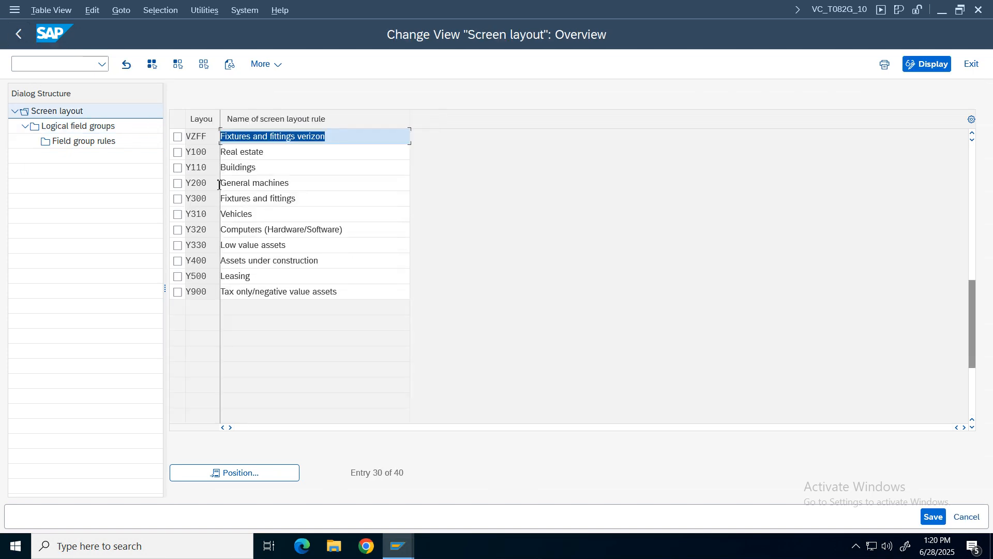
click(18, 33)
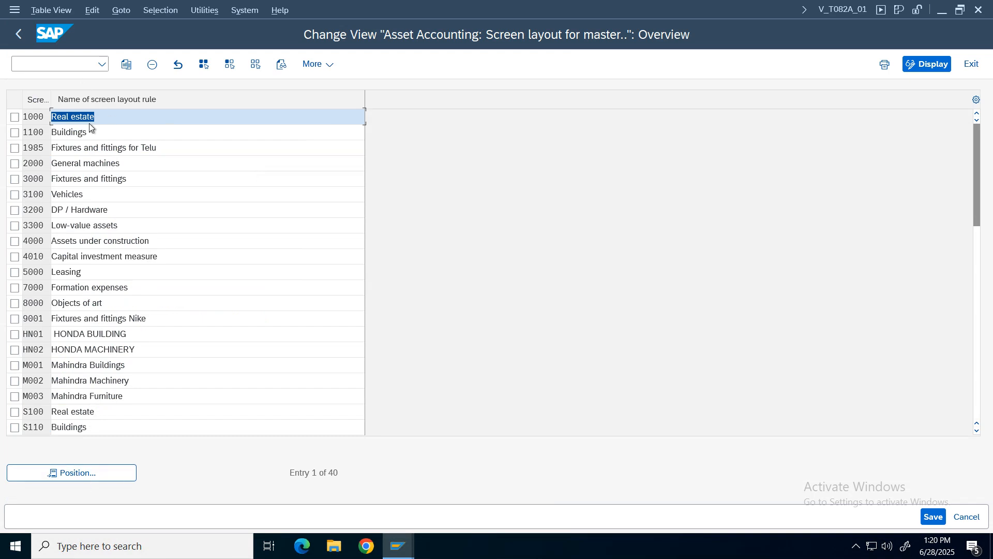
click(19, 33)
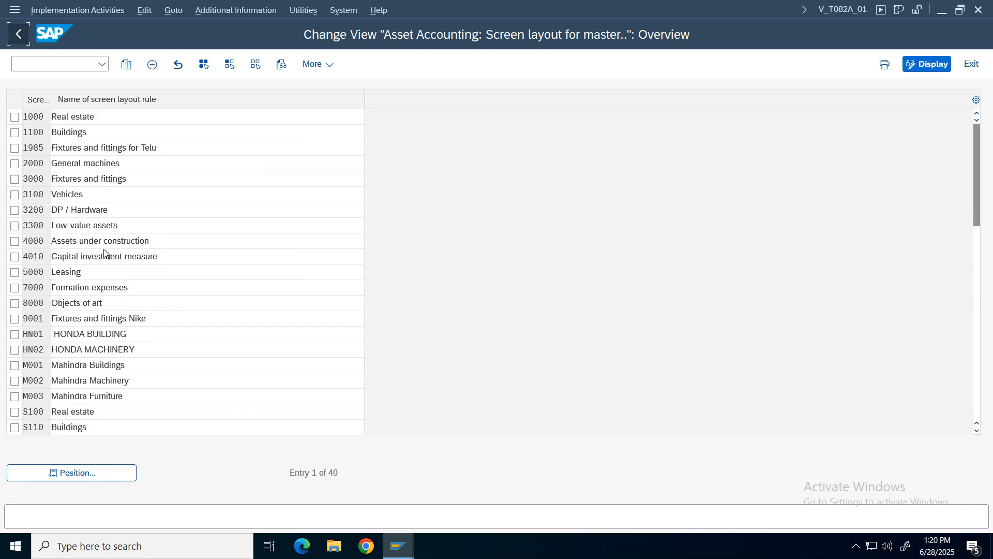
click(553, 63)
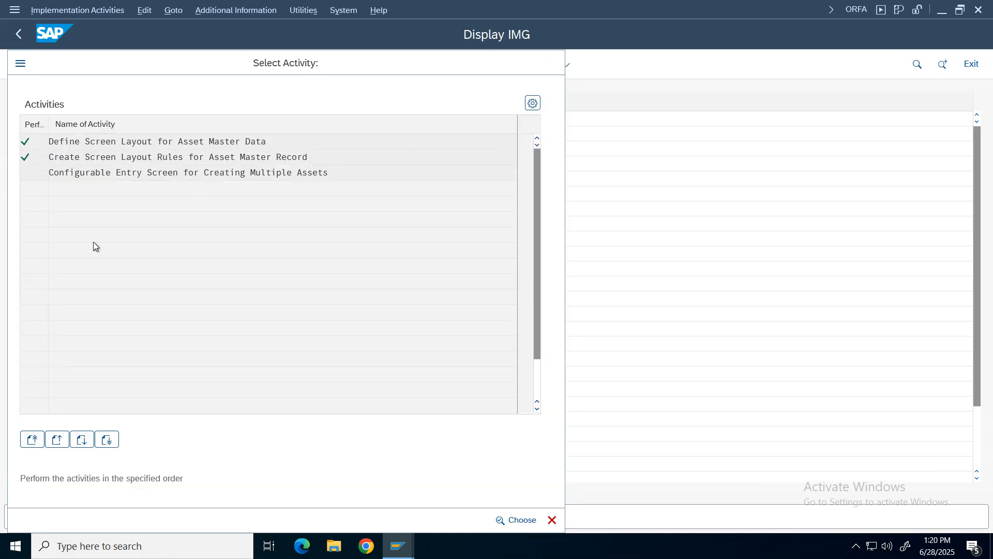
click(192, 273)
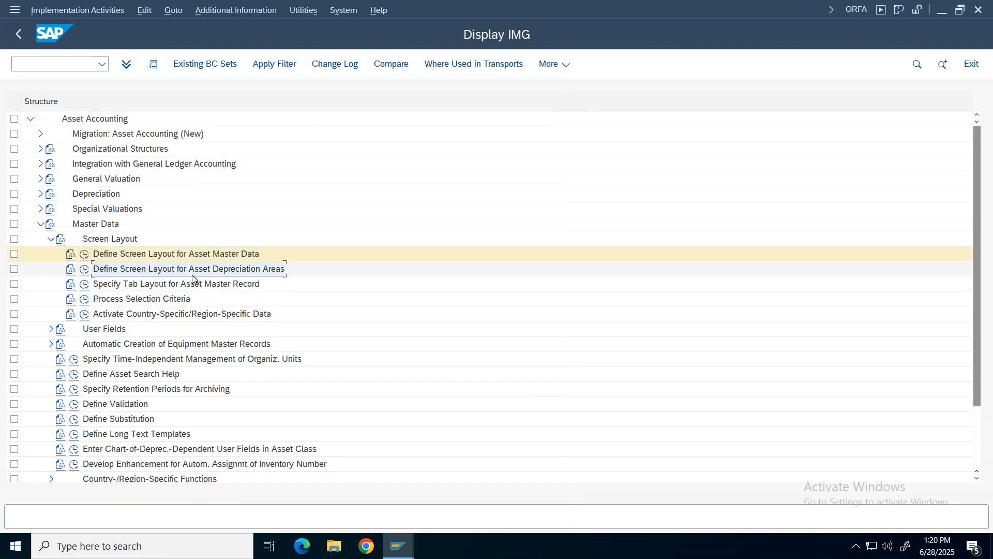
click(85, 269)
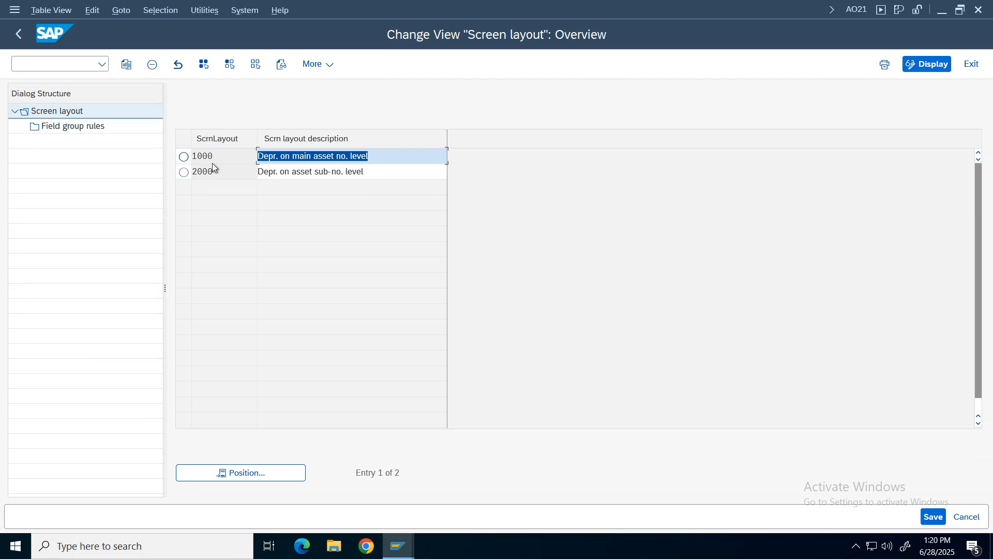
Open the field group rules of depreciation area screen layout 1000, Depr. on main asset no. level
drag(215, 158, 198, 156)
click(125, 154)
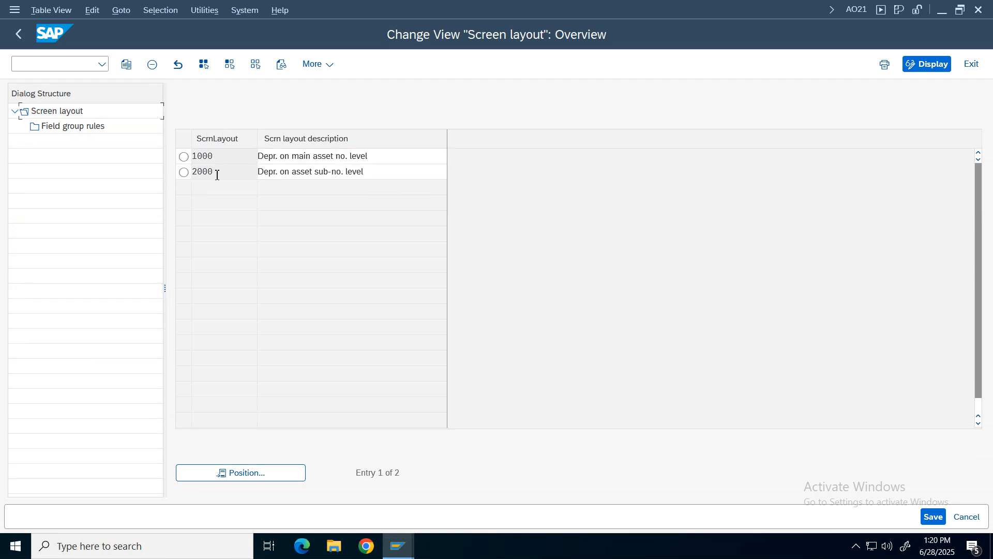
click(184, 157)
double_click(51, 127)
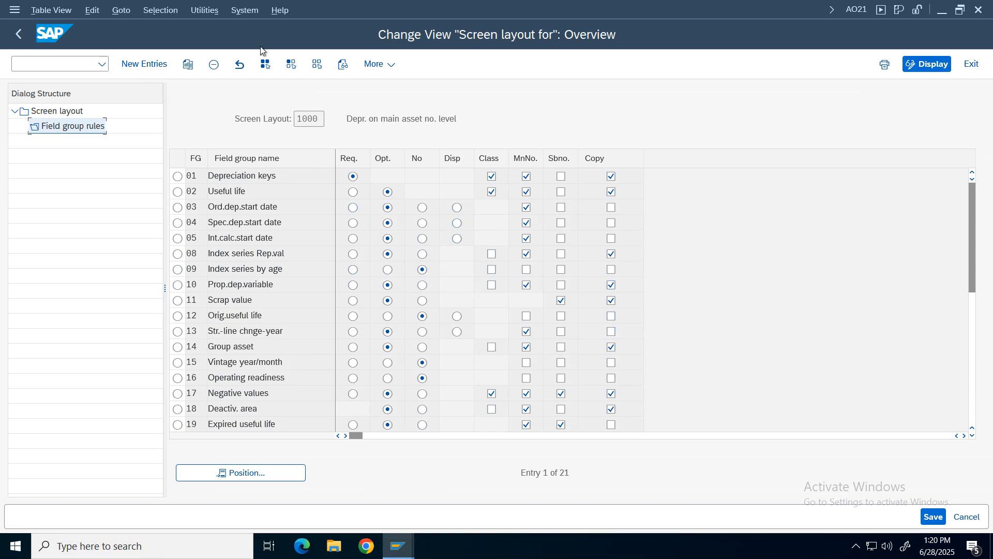
Return to the Asset Accounting structure and collapse the Screen Layout and Master Data nodes
click(18, 35)
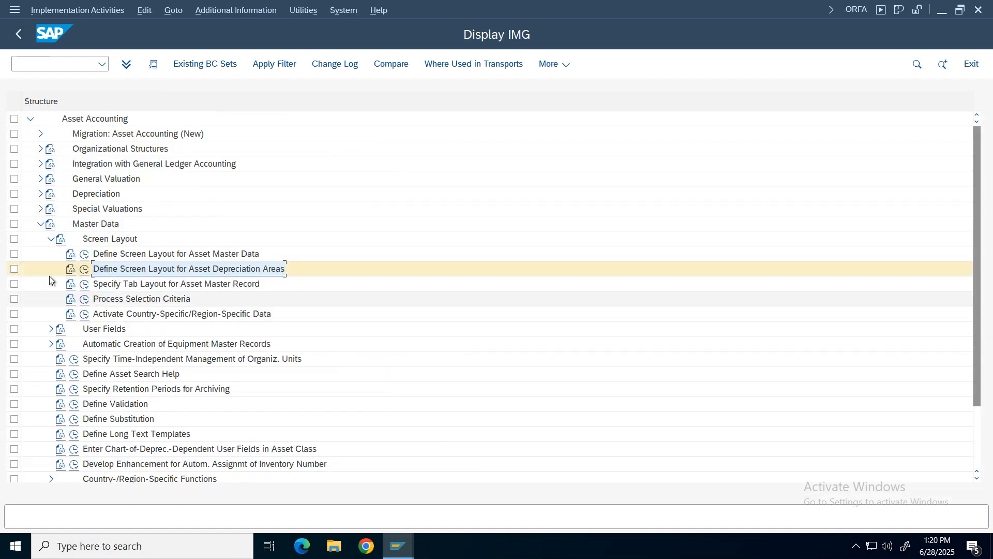
click(49, 240)
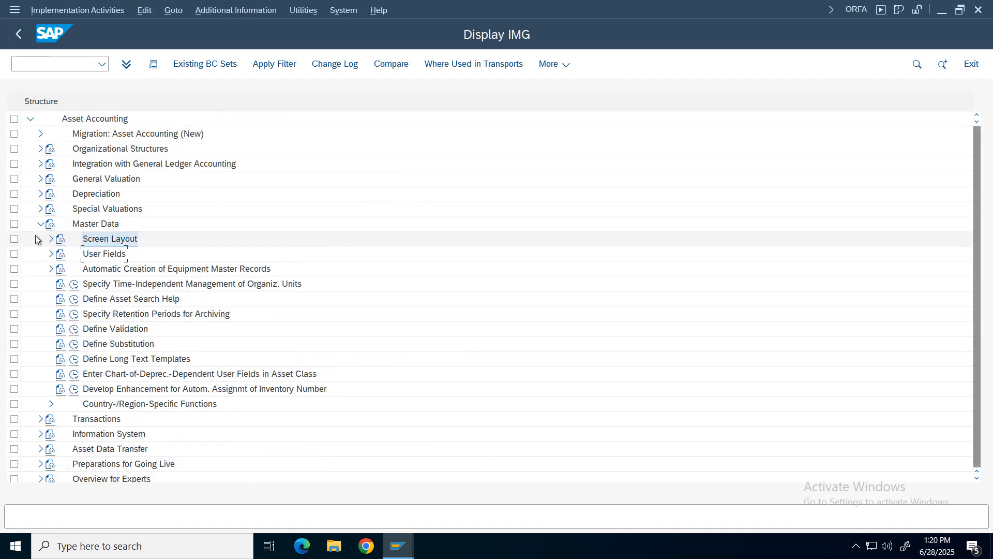
click(38, 226)
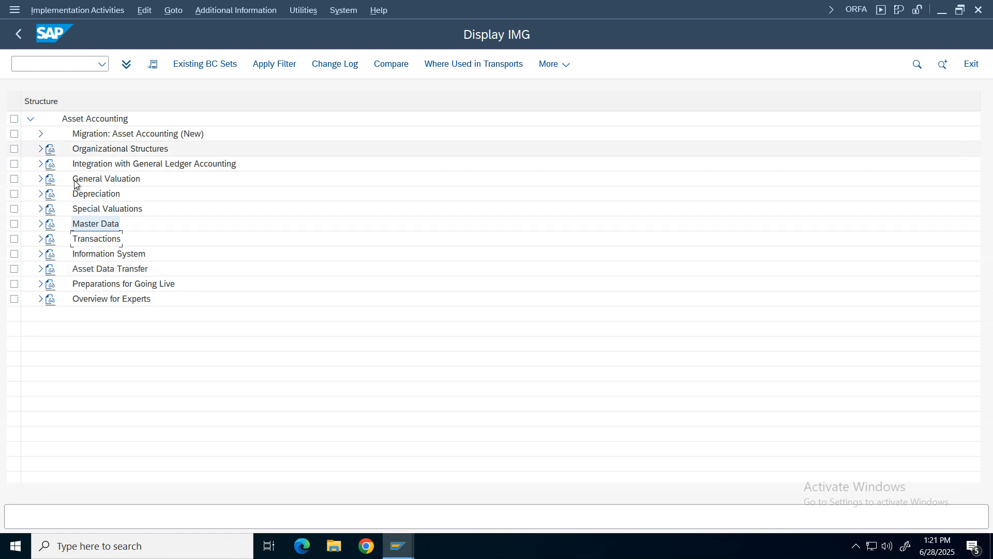
Under Organizational Structures, look up country IN in Check Country Settings/Region Settings and return to the structure
click(41, 151)
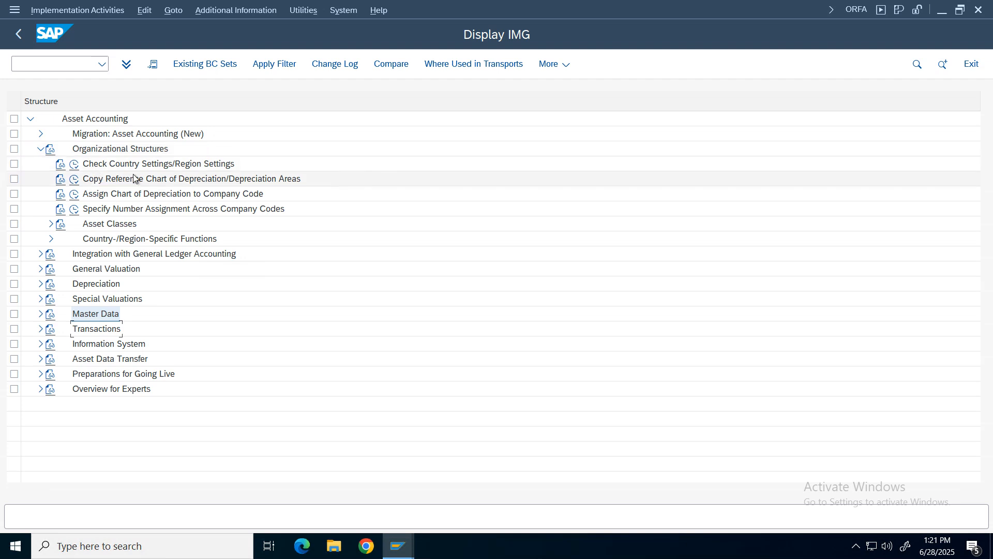
click(74, 167)
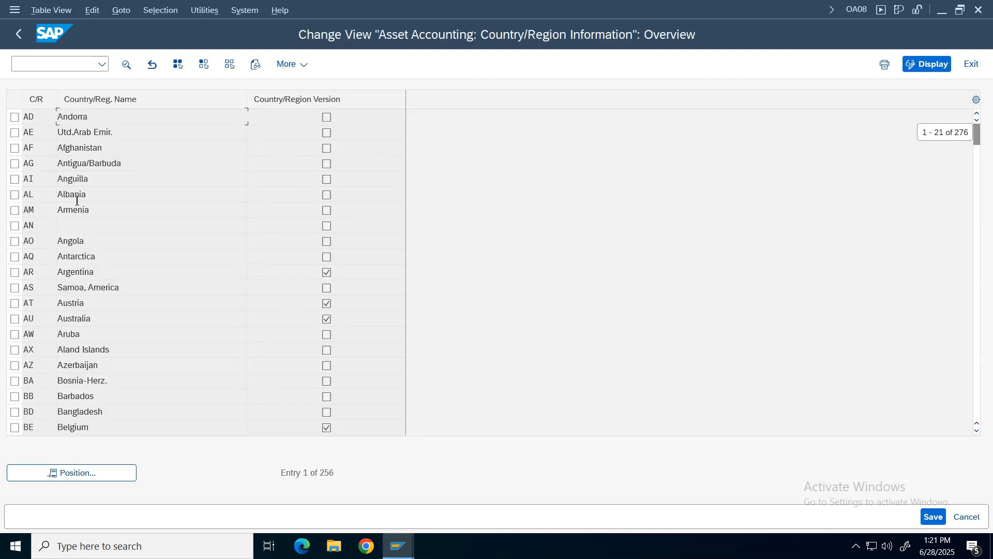
click(82, 473)
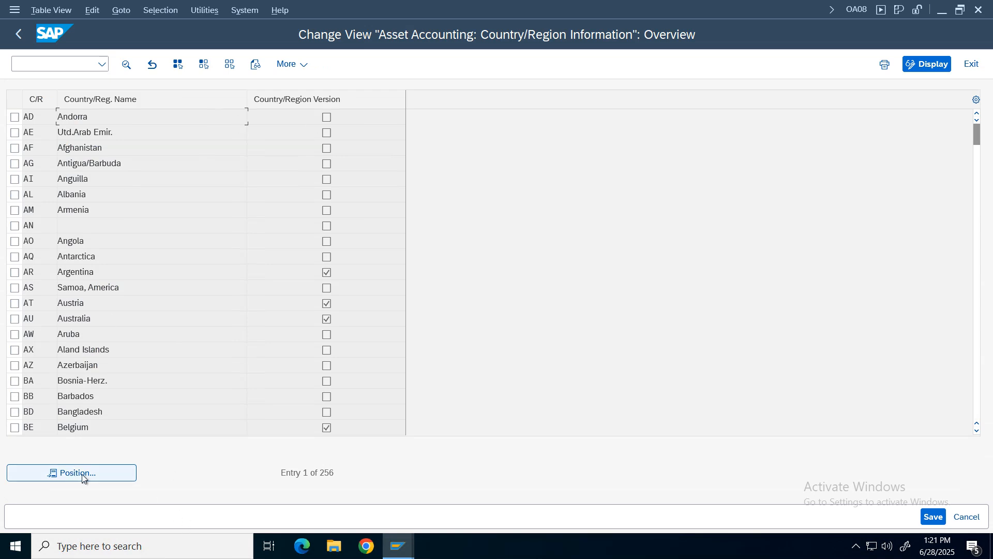
text(in)
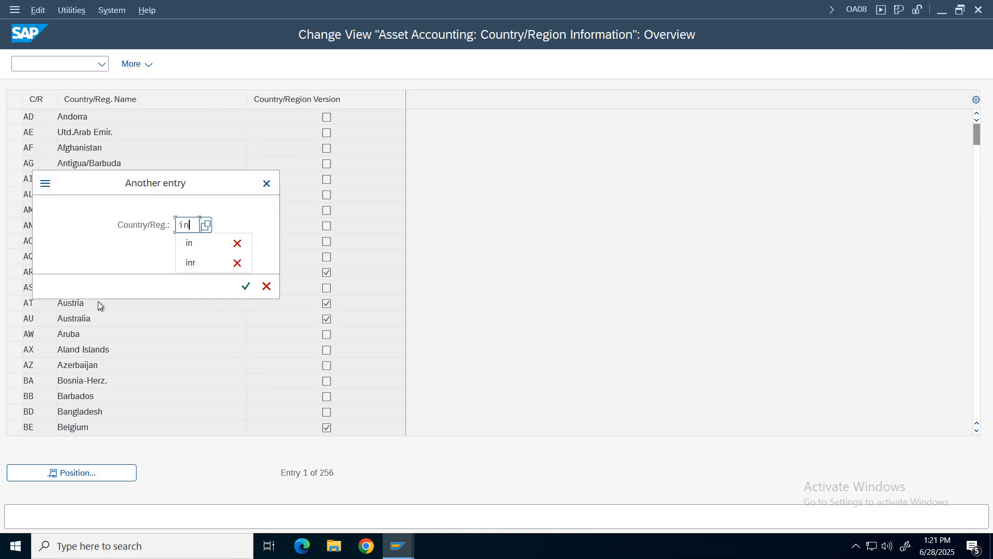
click(246, 286)
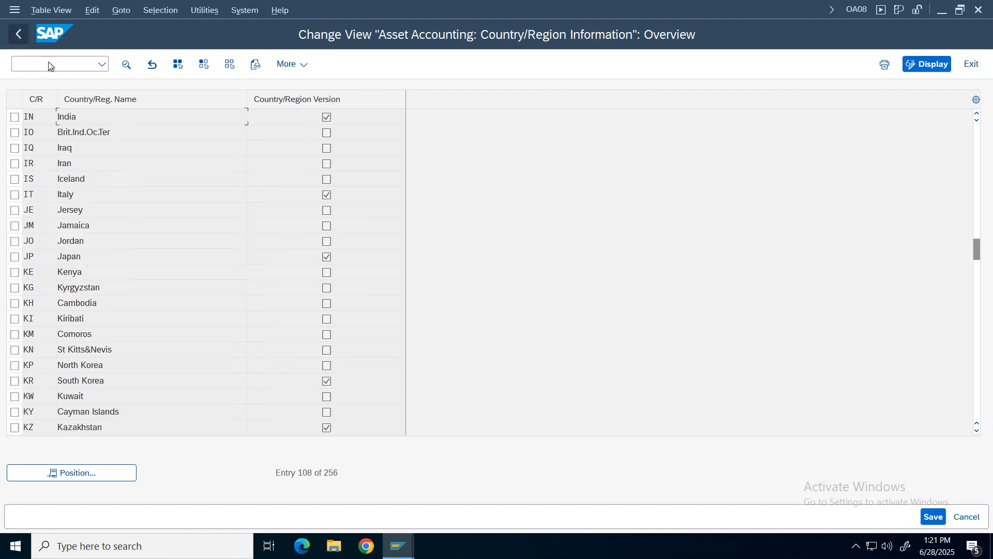
click(19, 33)
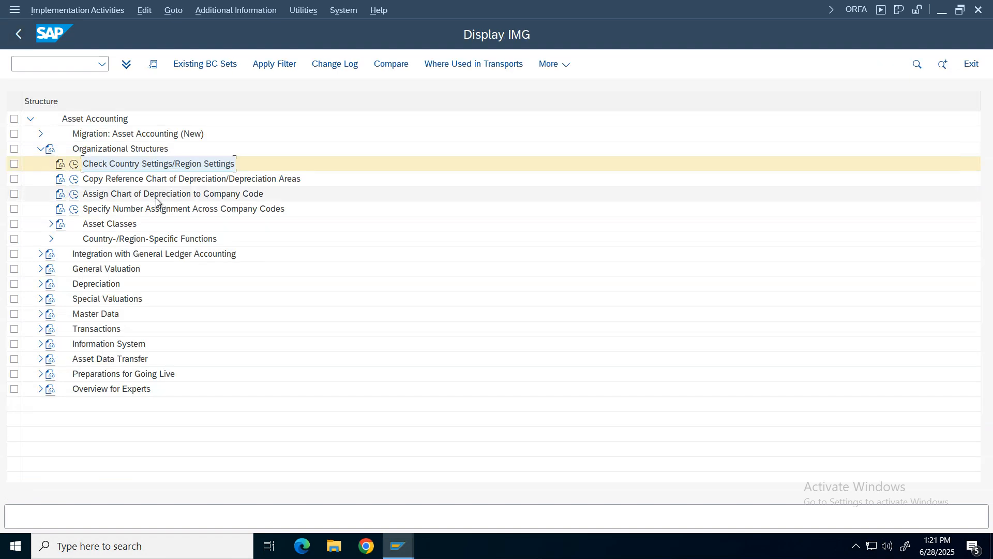
View the Copy Reference Chart of Depreciation activity under Organizational Structures and return to its activity list
click(75, 180)
click(75, 182)
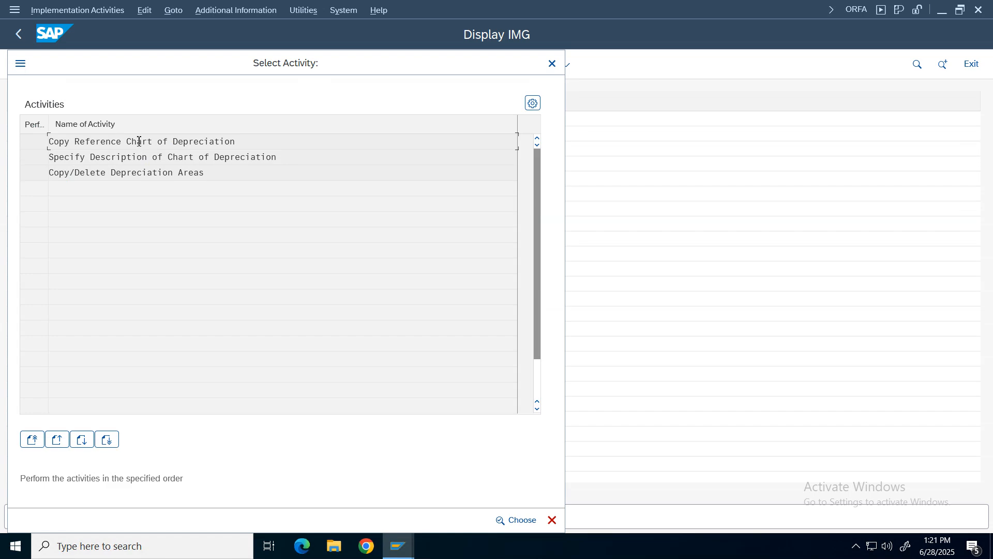
double_click(108, 143)
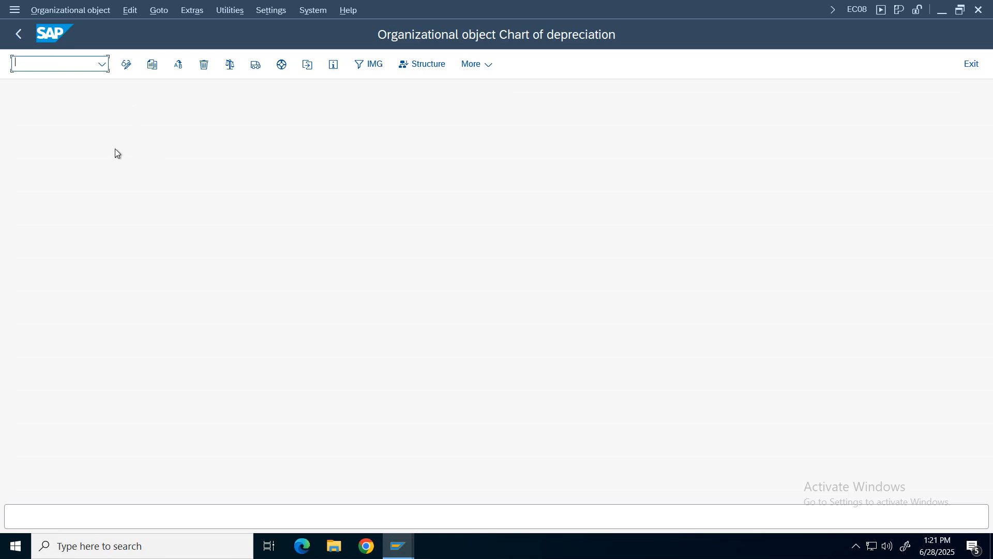
click(20, 35)
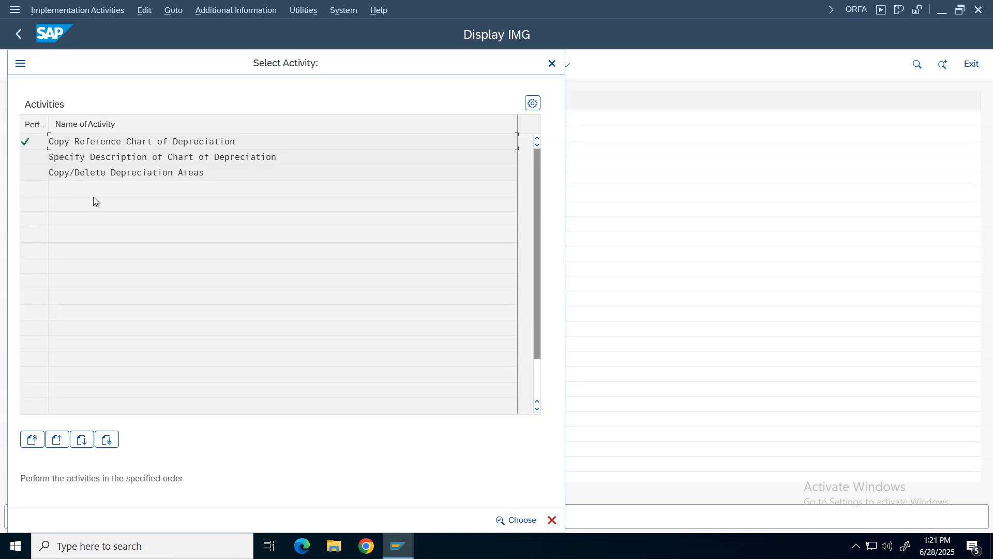
Look up chart of depreciation CDVE in Specify Description of Chart of Depreciation, and go back to the activity list
click(150, 158)
double_click(150, 159)
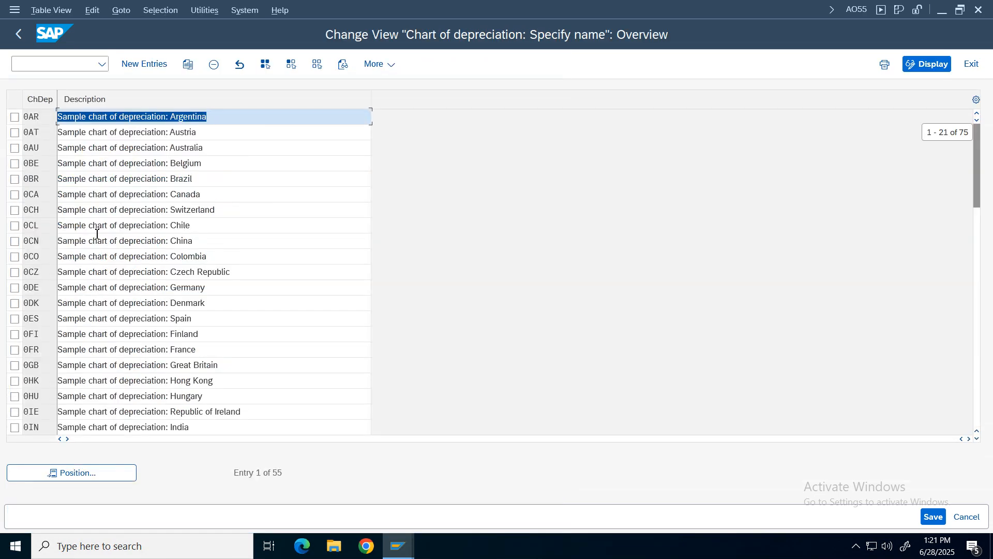
click(102, 473)
text(cdve)
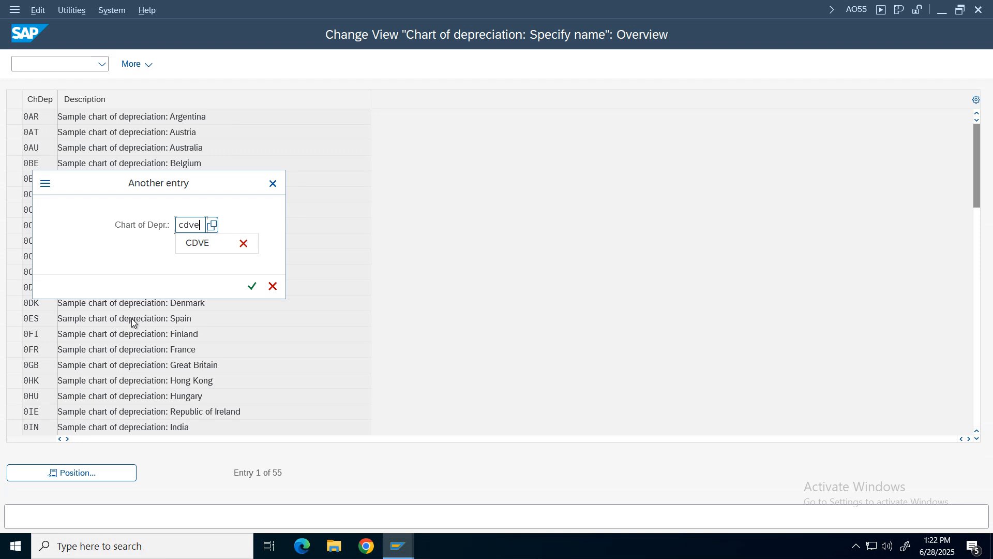
key(Return)
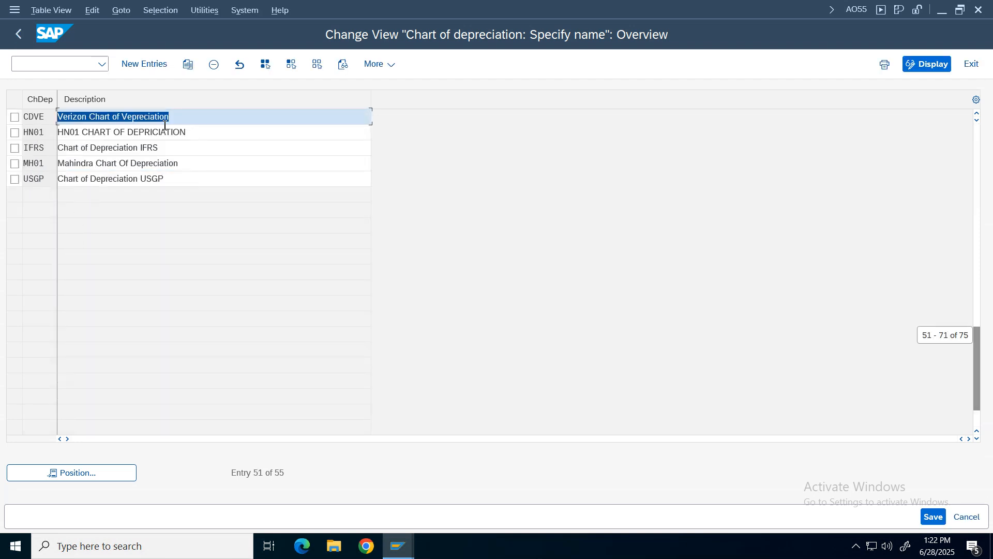
click(19, 34)
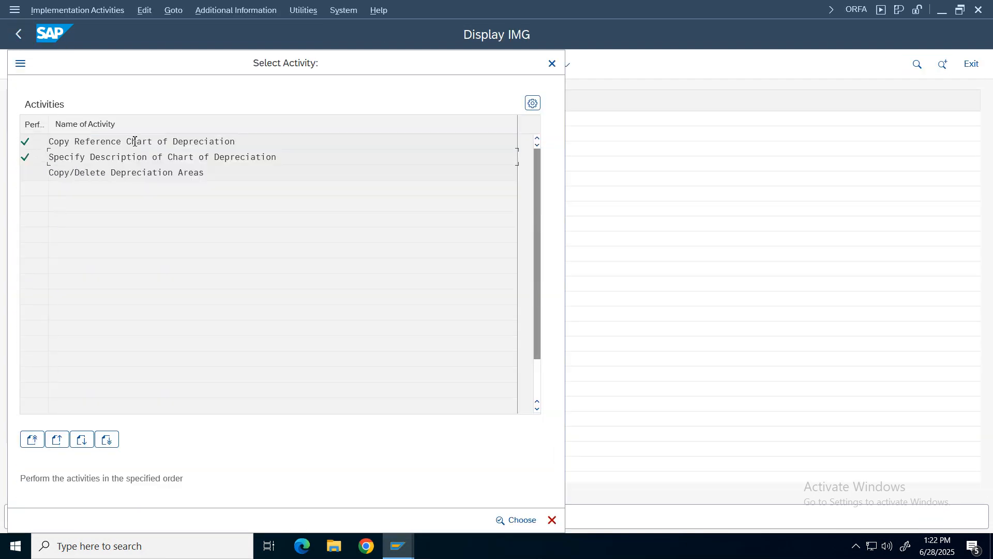
Review the depreciation areas of chart CDVE in Copy/Delete Depreciation Areas, and leave the activity selection
double_click(110, 173)
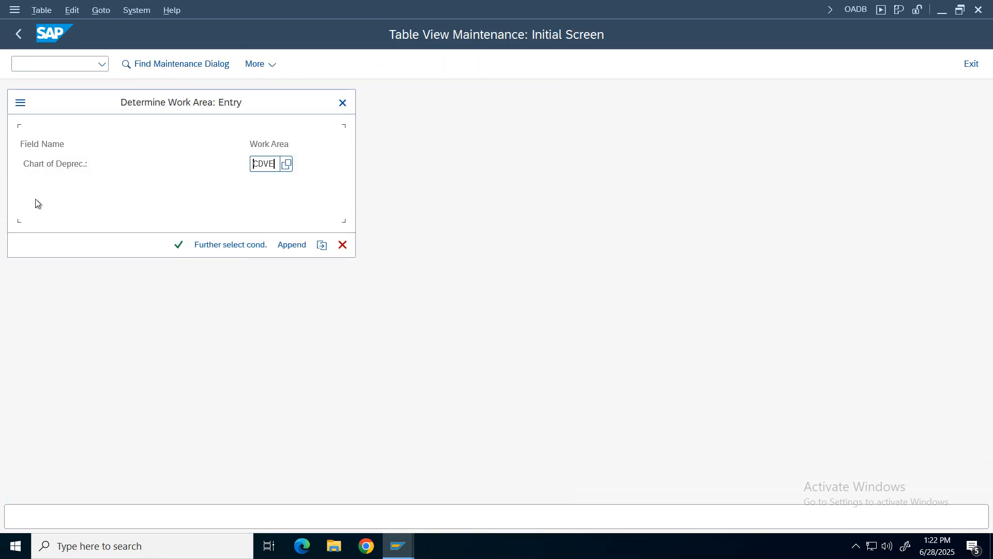
click(179, 245)
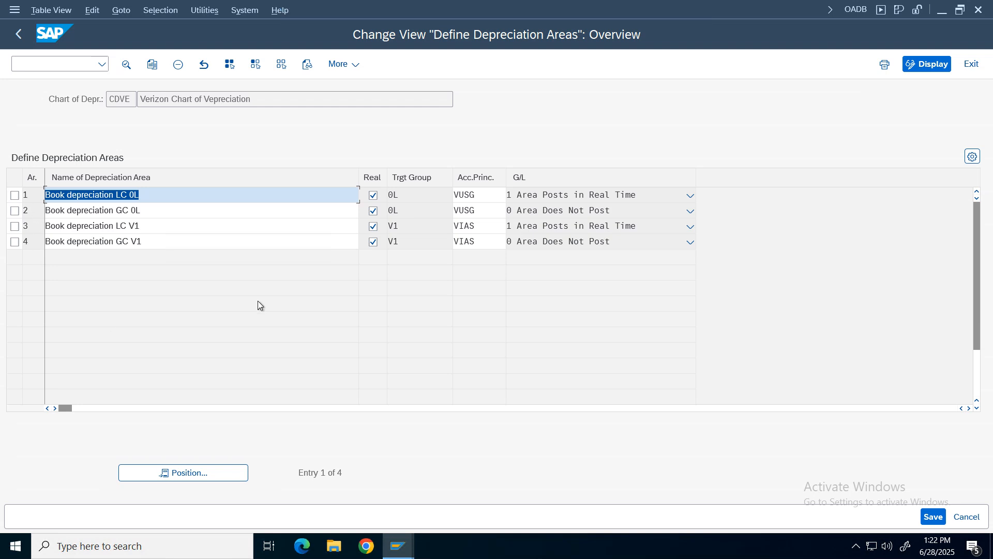
click(18, 34)
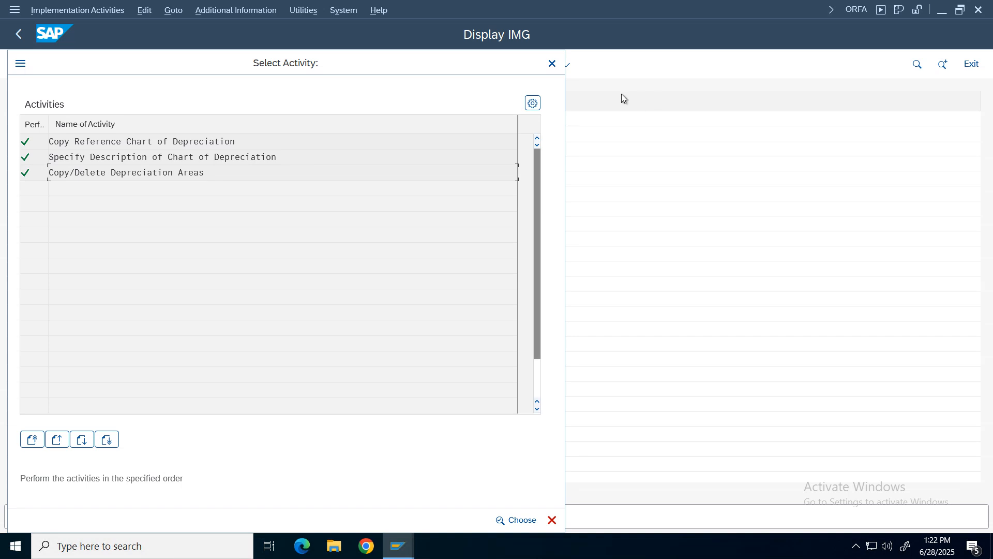
key(Escape)
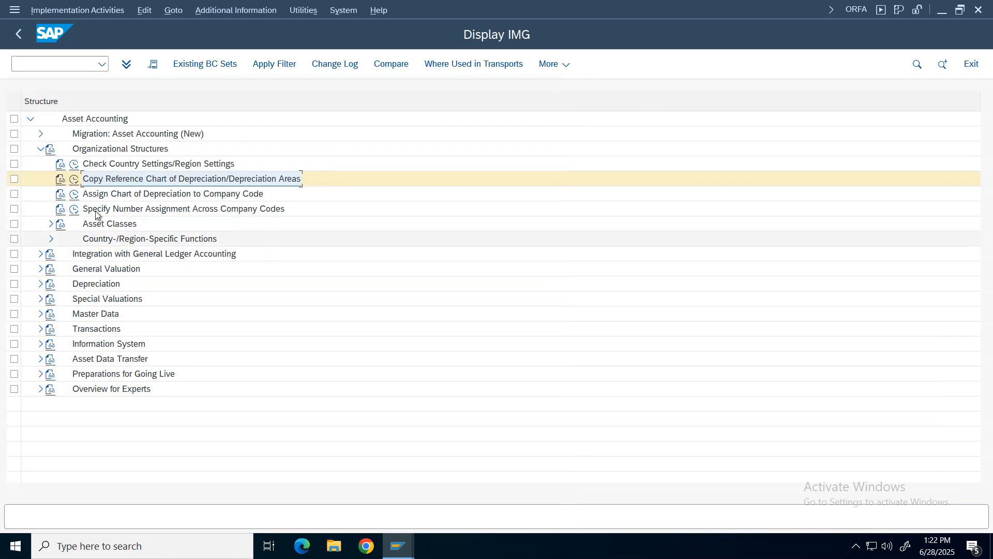
View Assign Chart of Depreciation to Company Code, then expand Asset Classes and select Specify Account Determination
click(74, 194)
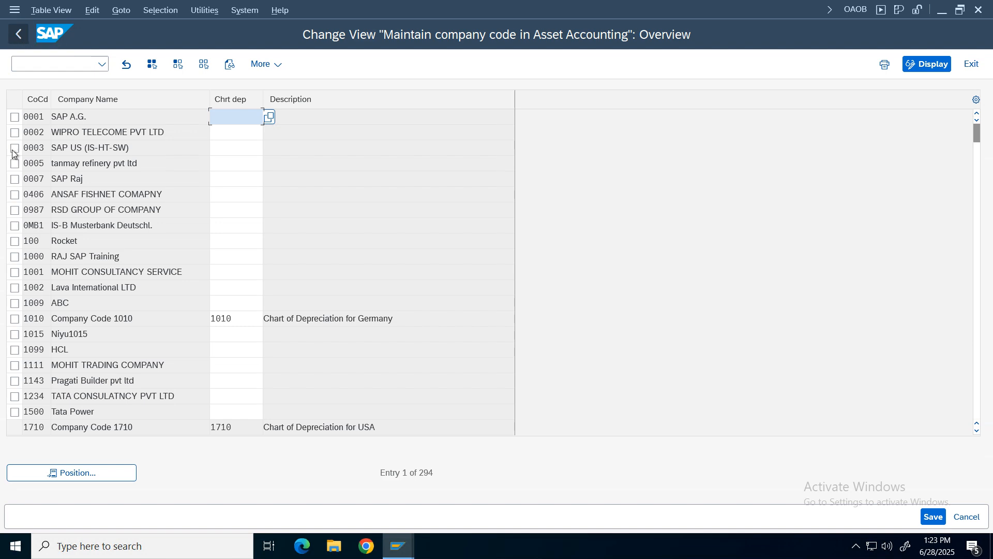
click(21, 40)
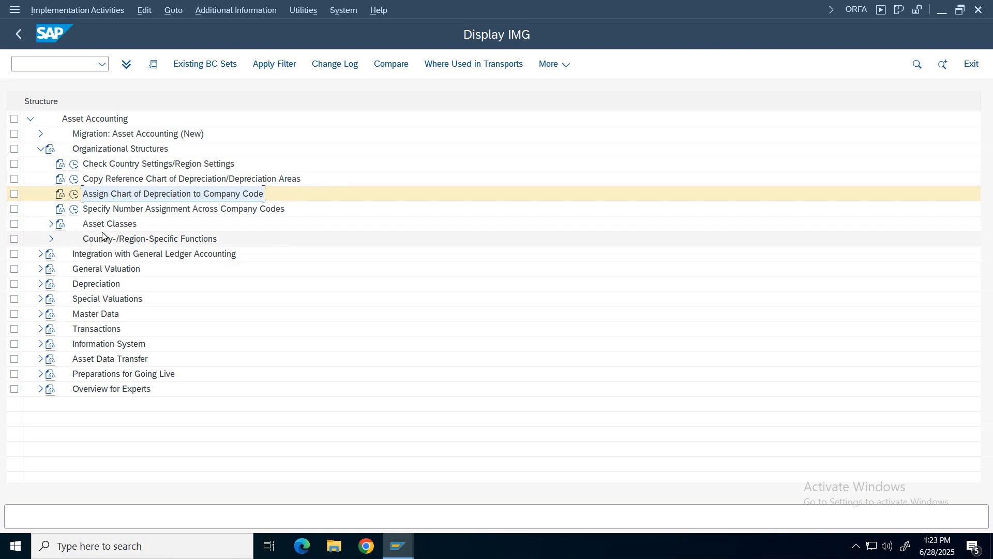
click(52, 224)
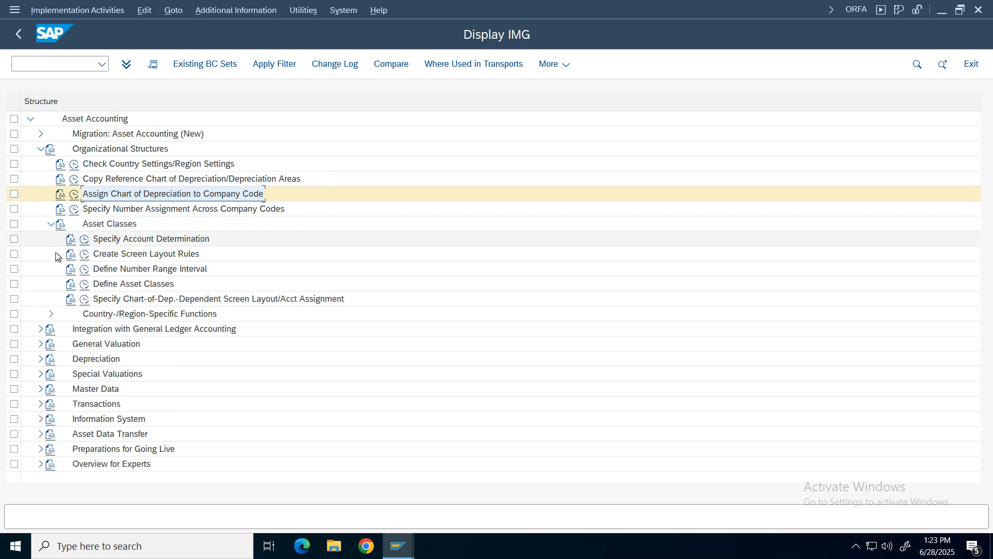
click(143, 241)
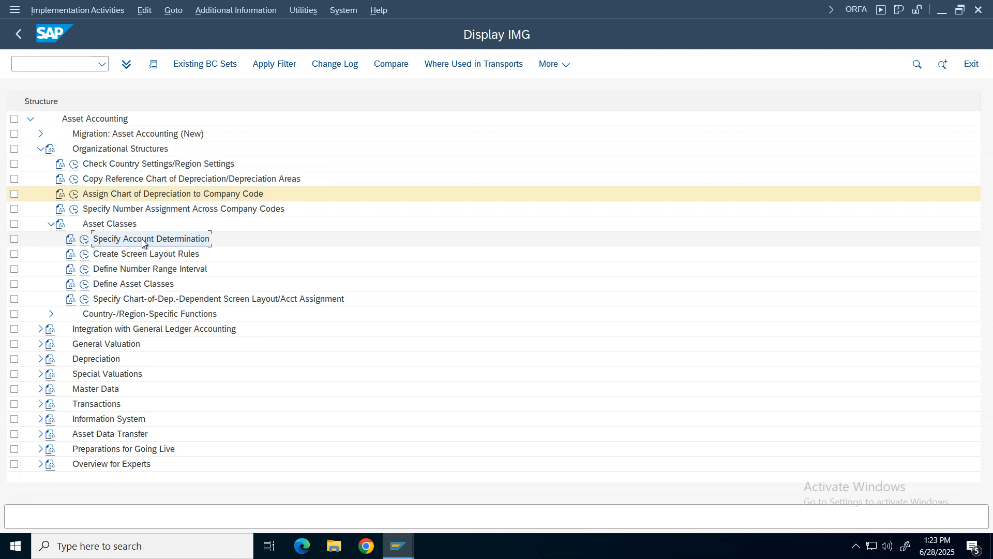
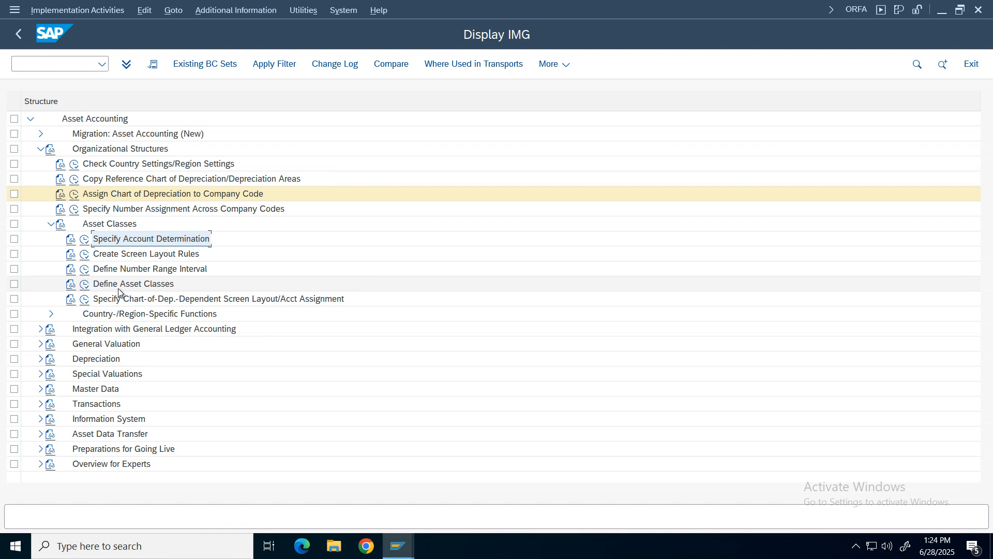
Look up asset class VZFF in Define Asset Classes and review its account determination, number range and other detail settings
click(85, 286)
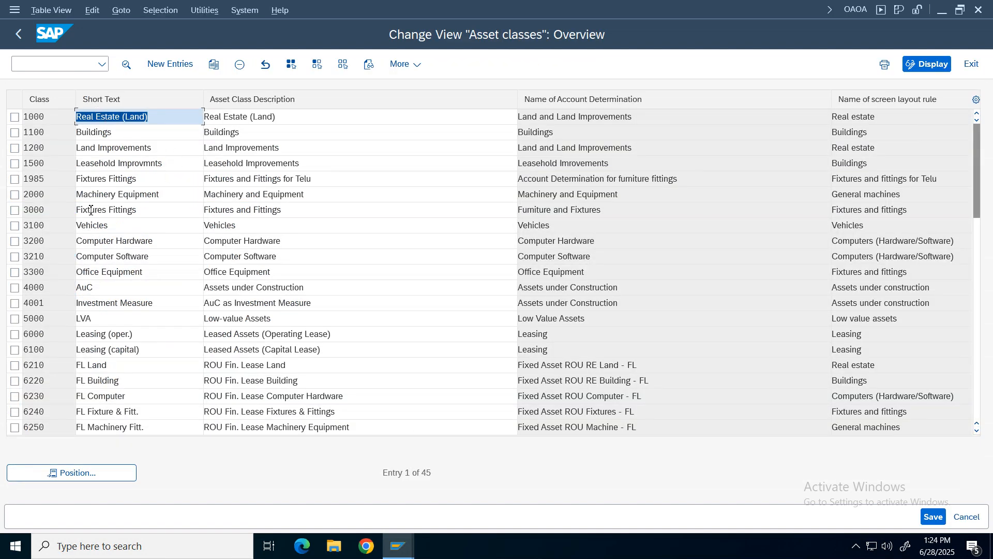
click(103, 474)
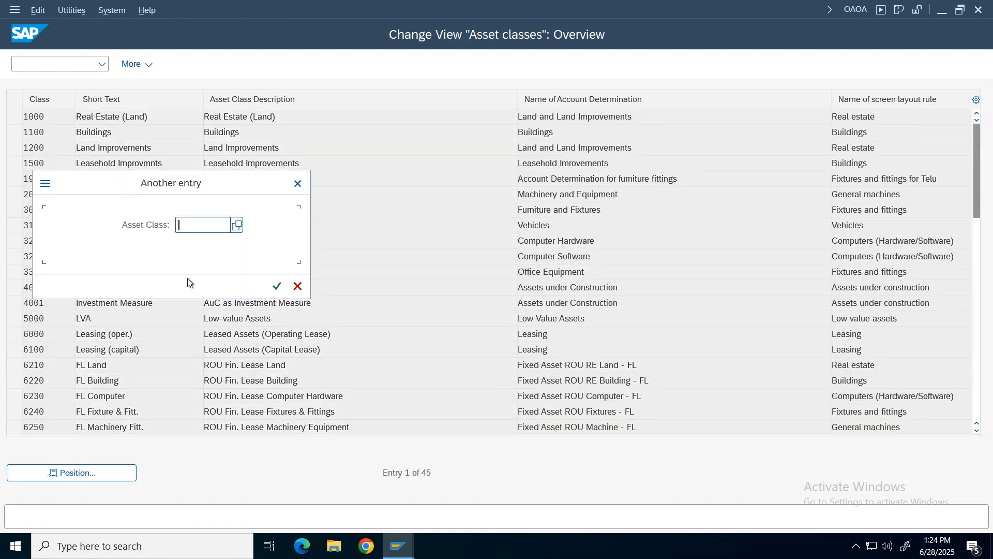
text(vzf)
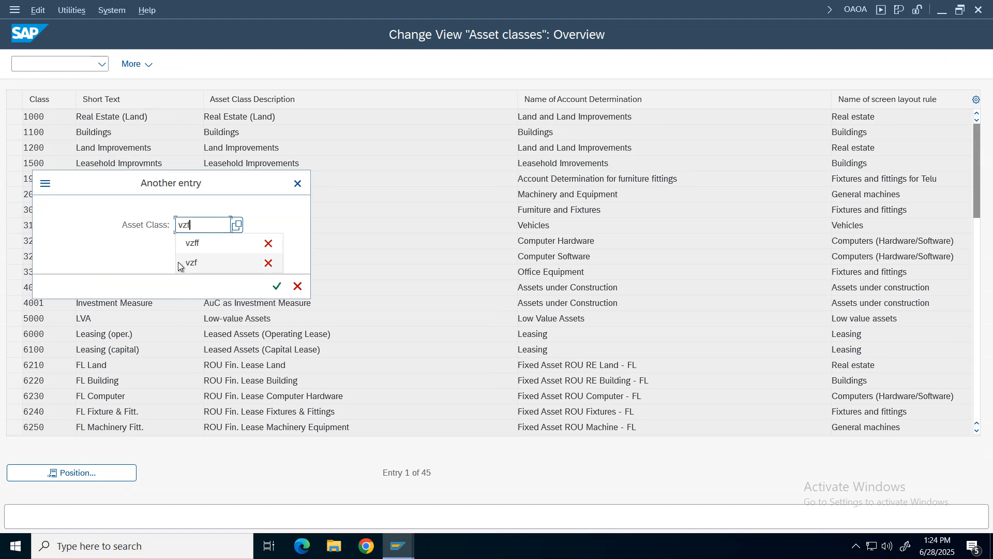
key(Return)
double_click(164, 118)
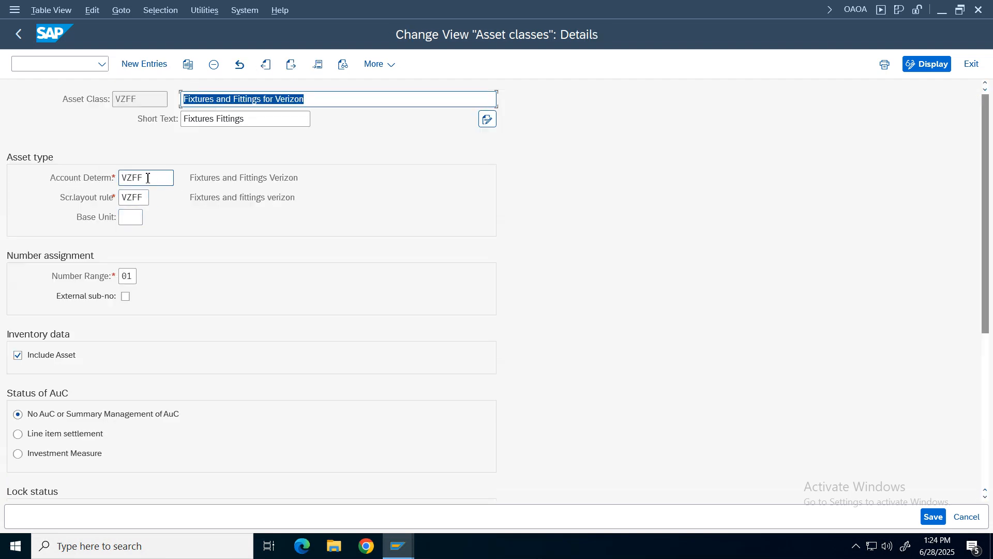
click(146, 177)
click(127, 276)
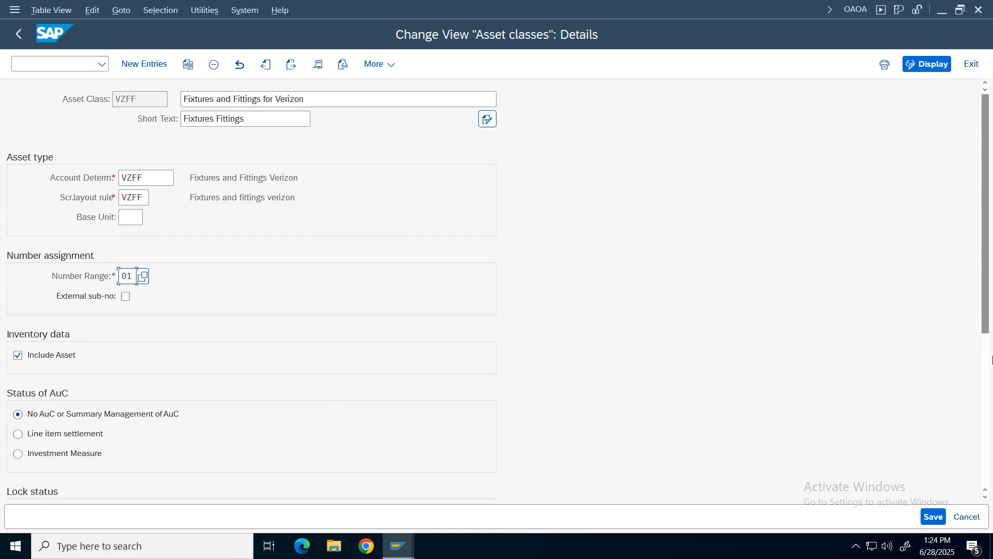
drag(985, 326, 965, 135)
Leave the asset class details and collapse the Asset Classes and Organizational Structures nodes
click(24, 35)
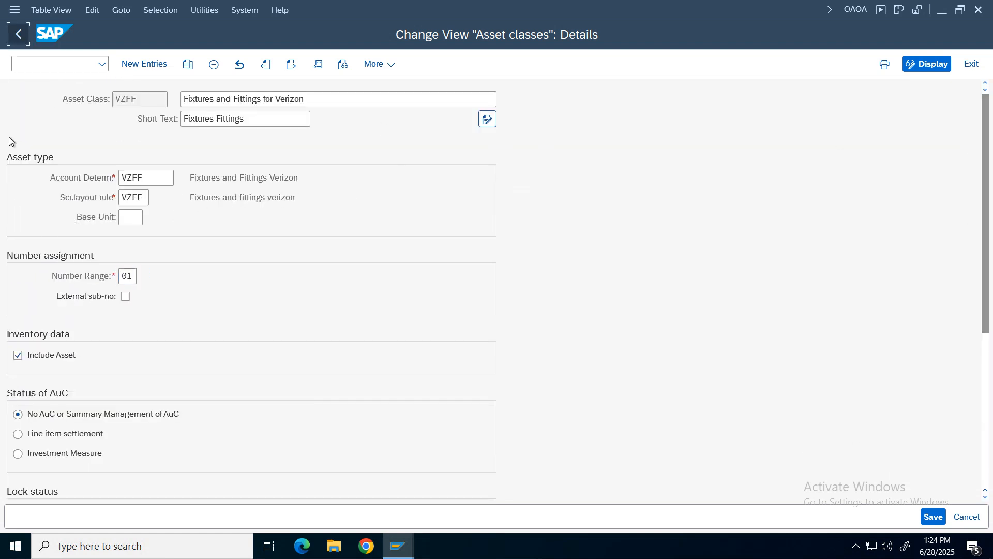
click(19, 34)
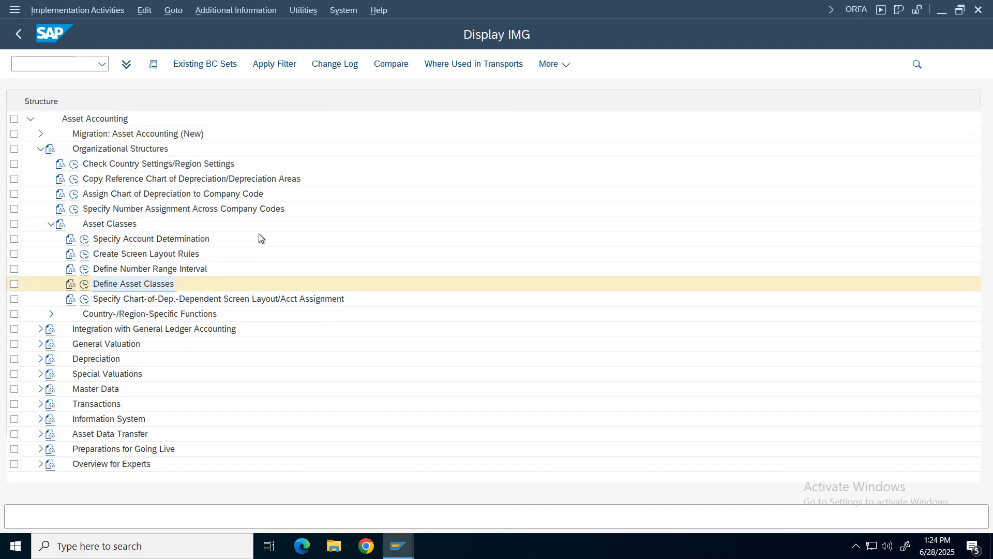
click(50, 224)
click(40, 148)
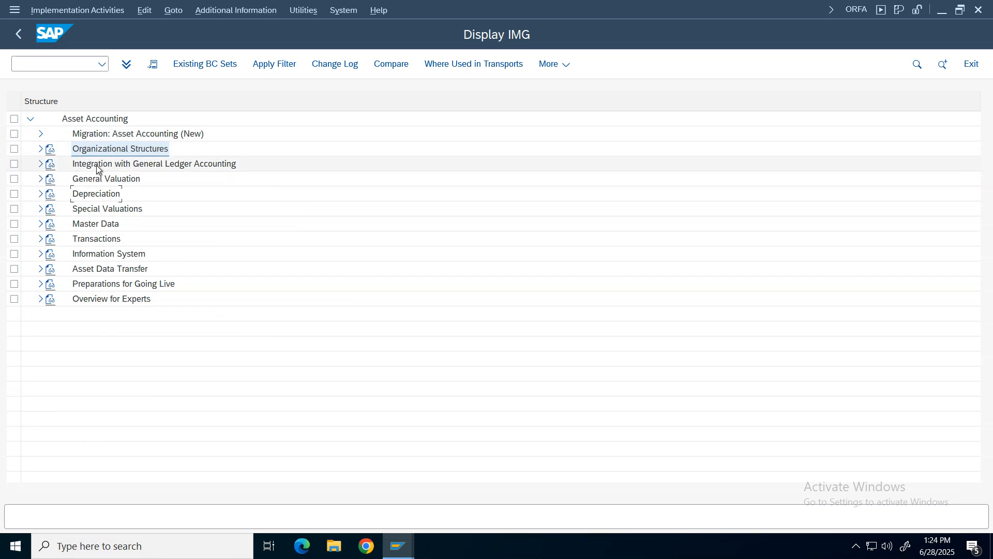
Expand Integration with General Ledger Accounting and review Assign G/L Accounts and the Technical Clearing Account for Integrated Asset Acquisition activities
click(40, 163)
click(106, 196)
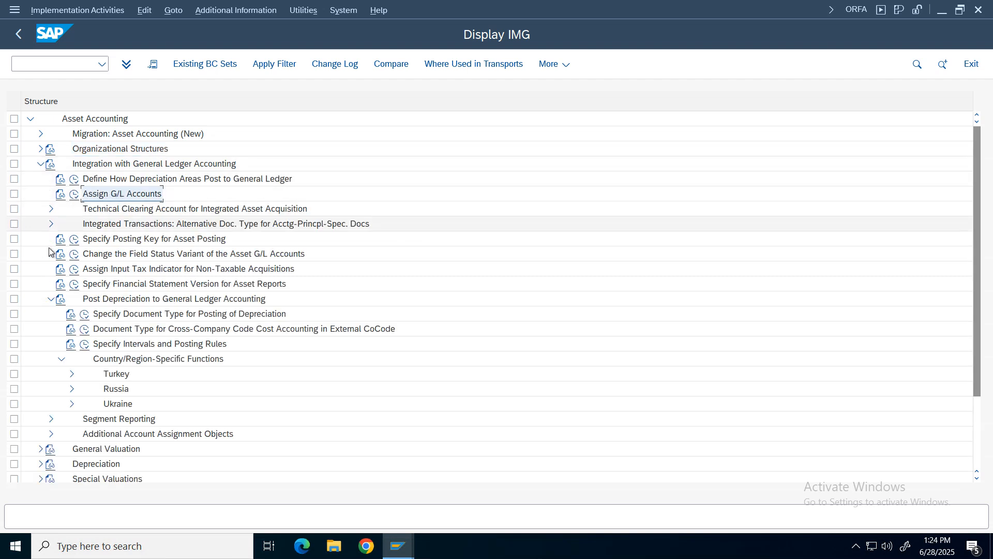
click(136, 211)
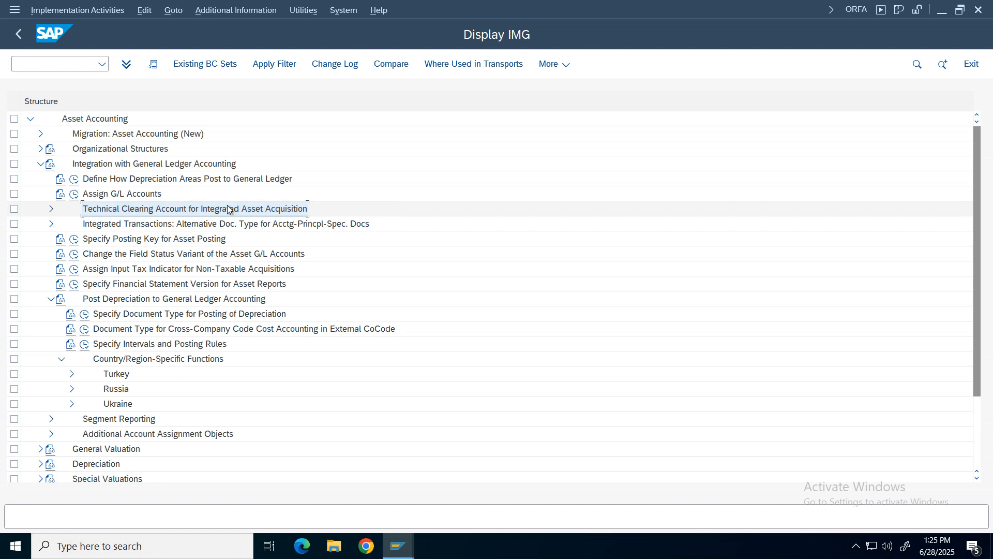
click(52, 210)
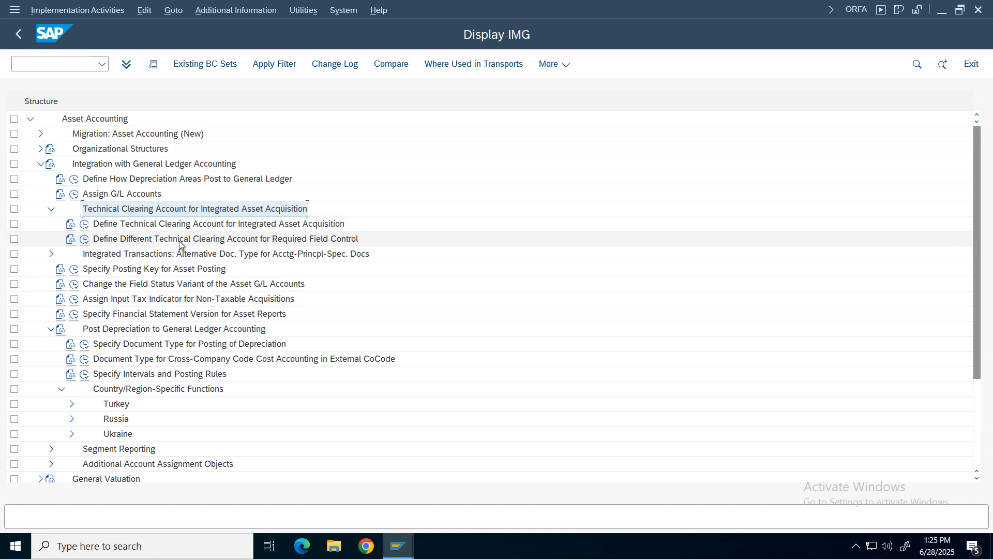
click(133, 224)
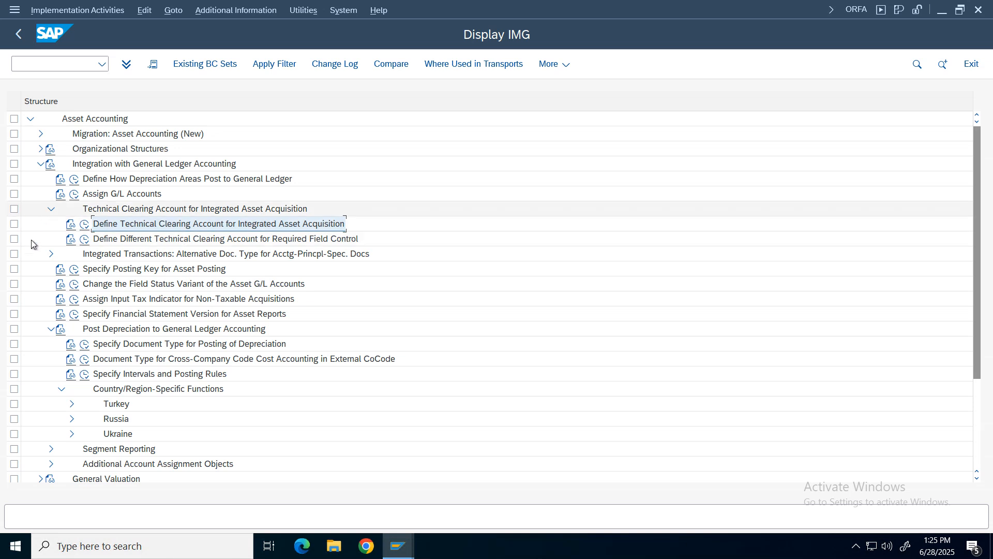
click(51, 210)
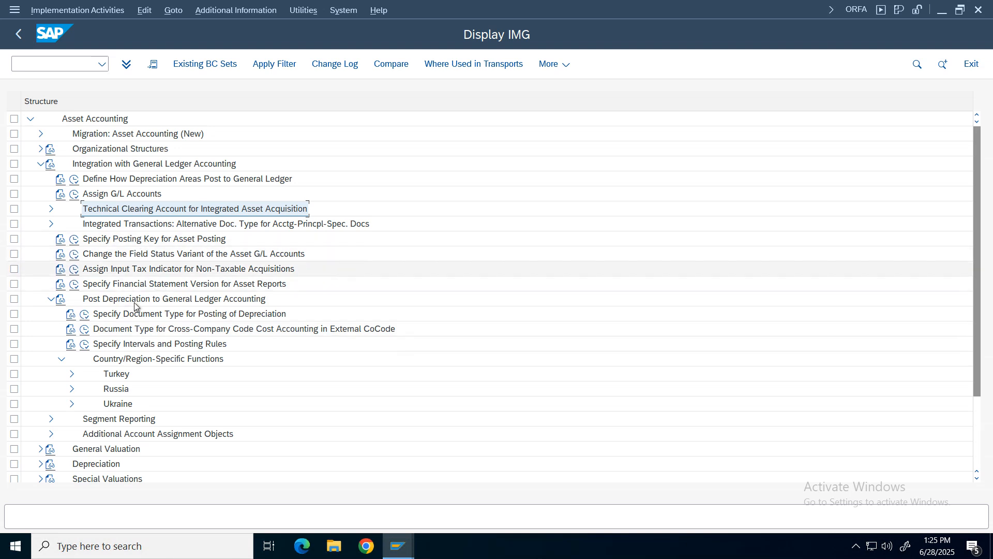
Review the input tax indicator, depreciation posting and additional account assignment entries, then collapse Integration with General Ledger Accounting
click(170, 269)
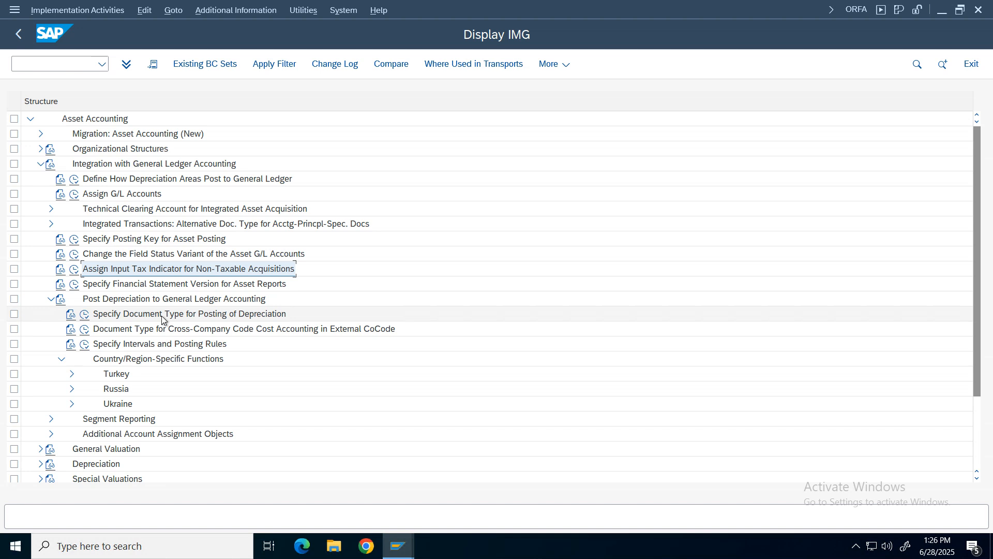
click(160, 312)
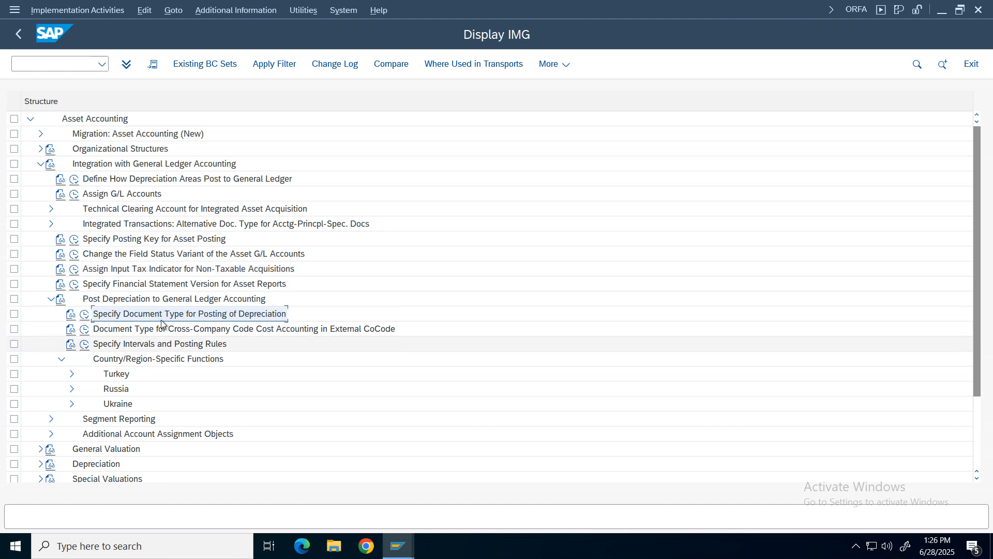
click(148, 348)
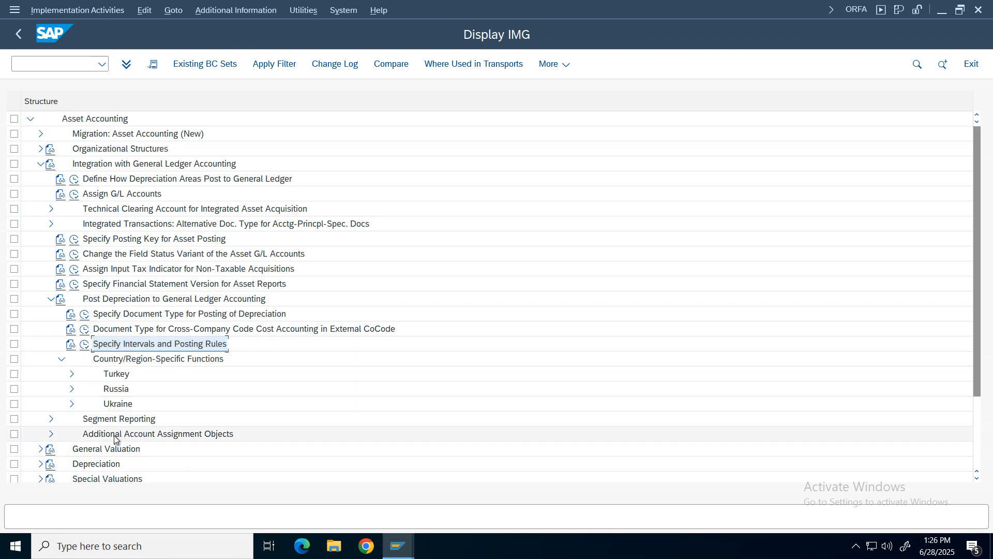
click(156, 435)
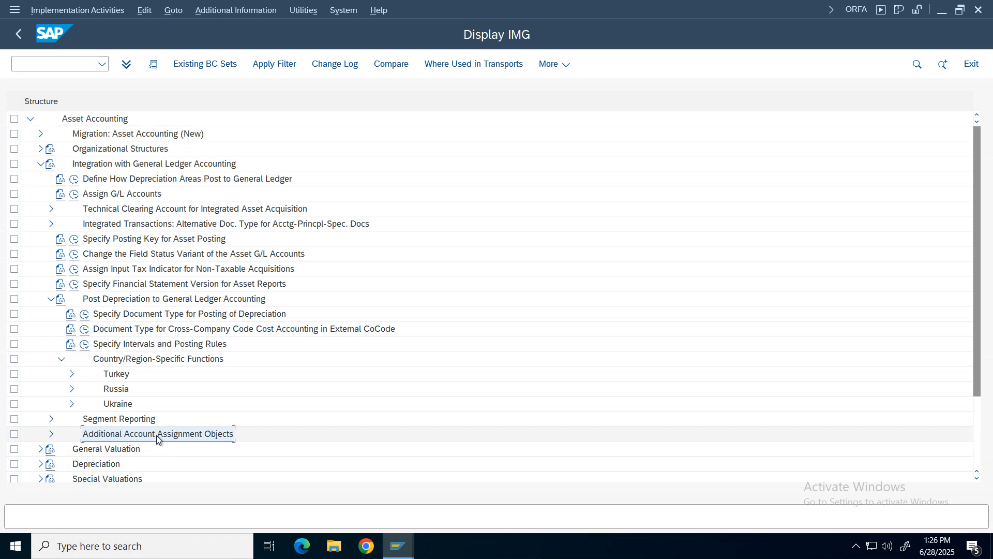
click(49, 300)
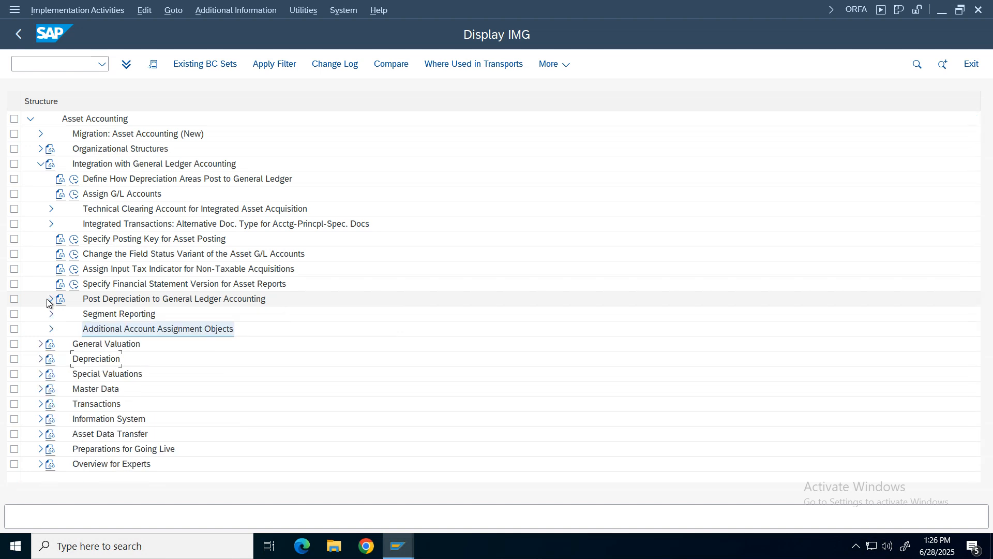
click(113, 329)
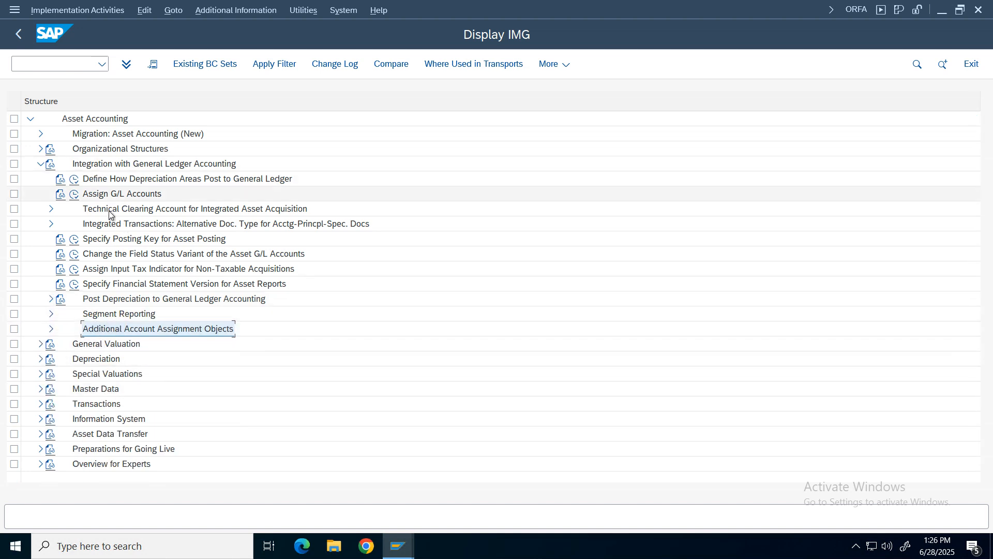
click(41, 164)
Open Determine Depreciation Areas in the Asset Class under General Valuation and look up asset class VZFF
click(83, 180)
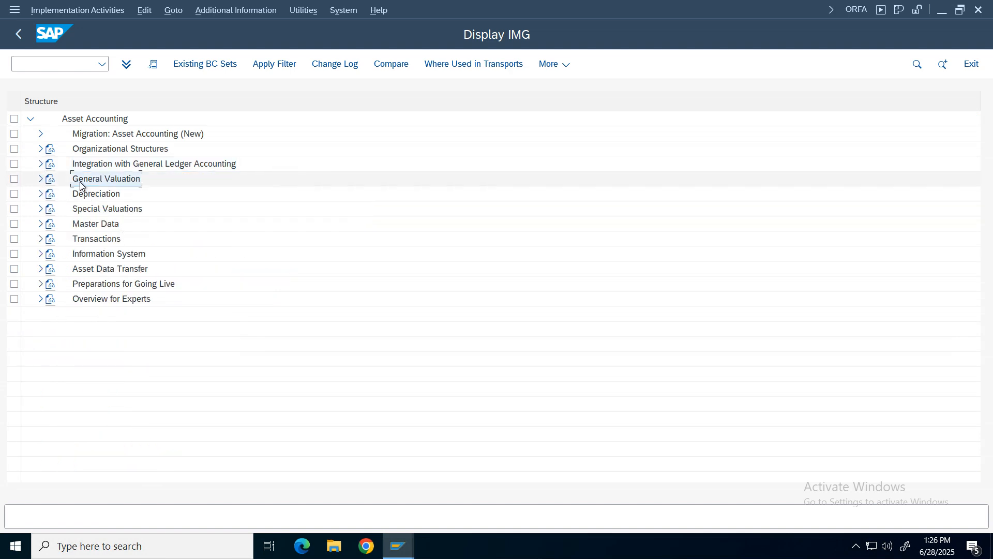
click(40, 179)
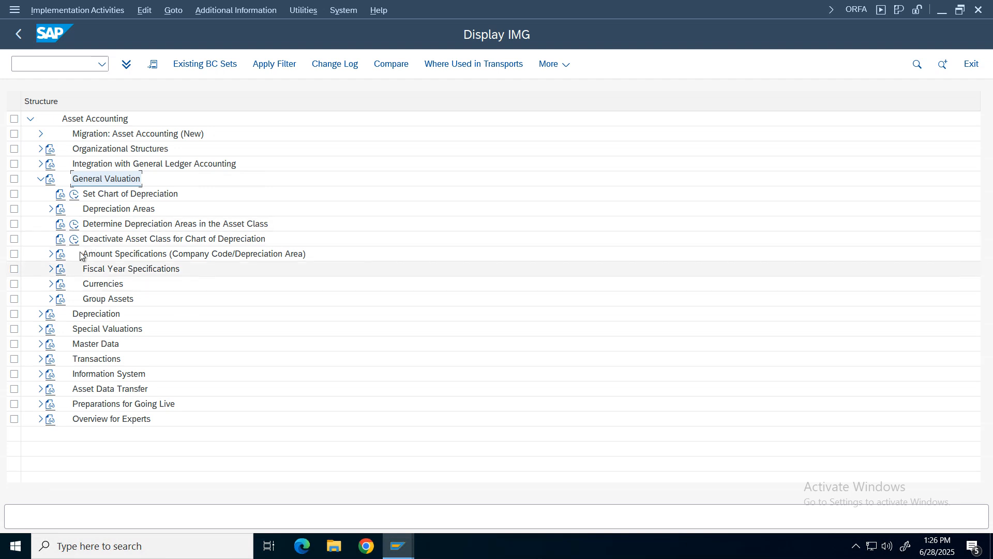
click(115, 227)
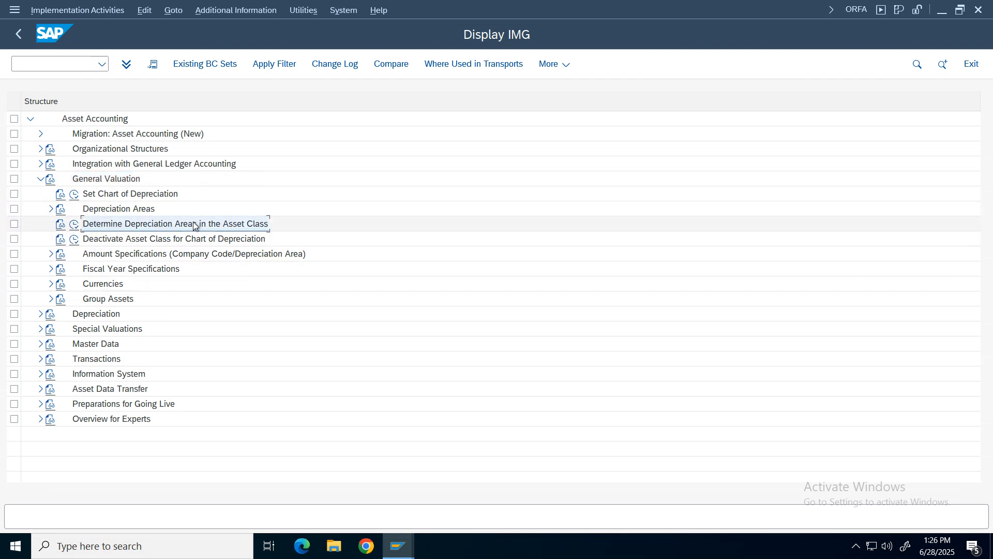
click(75, 224)
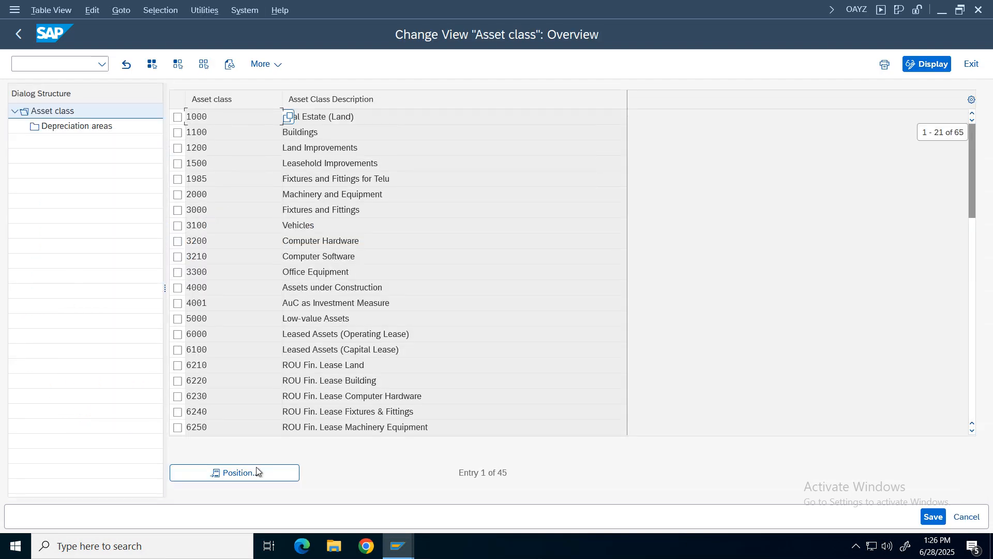
click(257, 471)
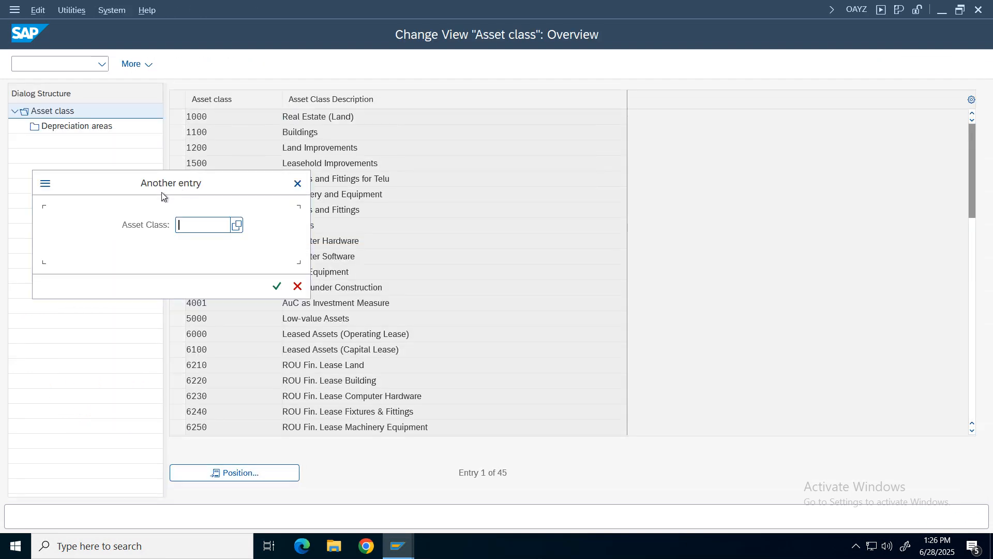
click(194, 225)
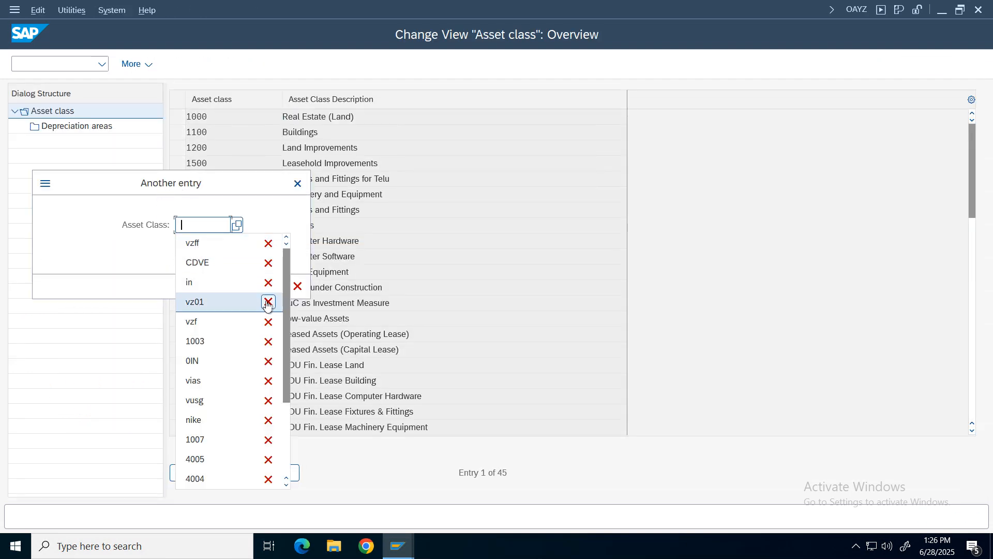
click(200, 243)
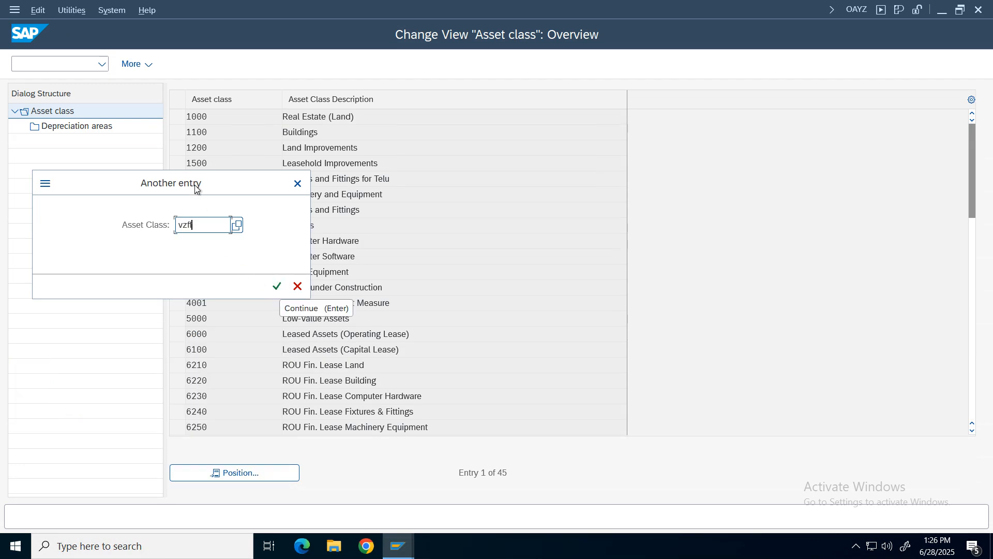
click(277, 286)
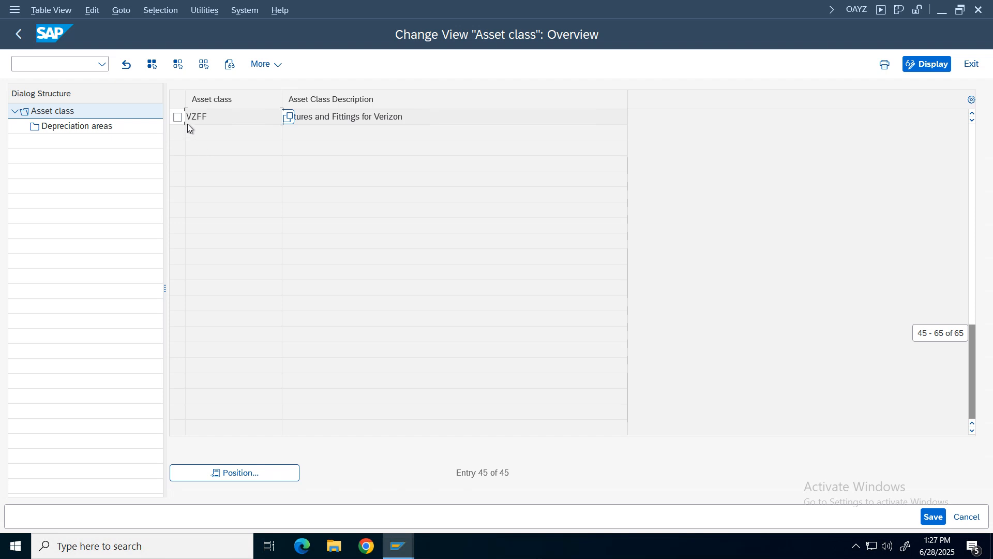
View the depreciation areas of asset class VZFF, and return to the IMG structure
click(178, 118)
double_click(100, 126)
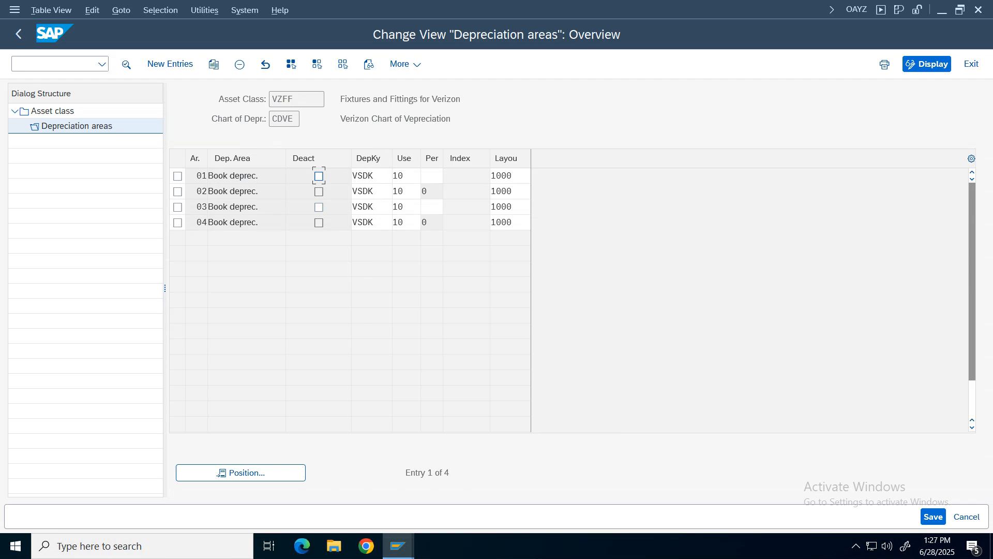
click(17, 34)
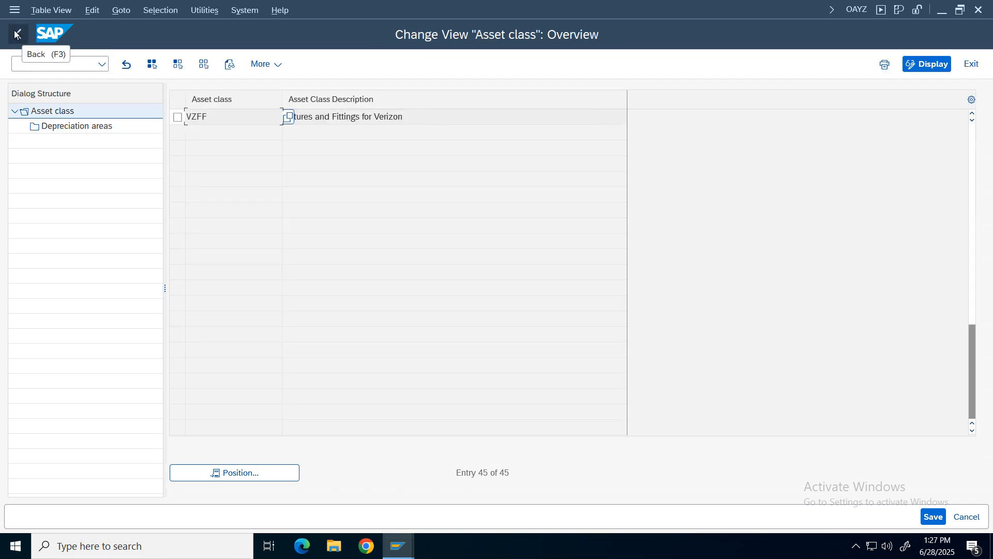
click(15, 34)
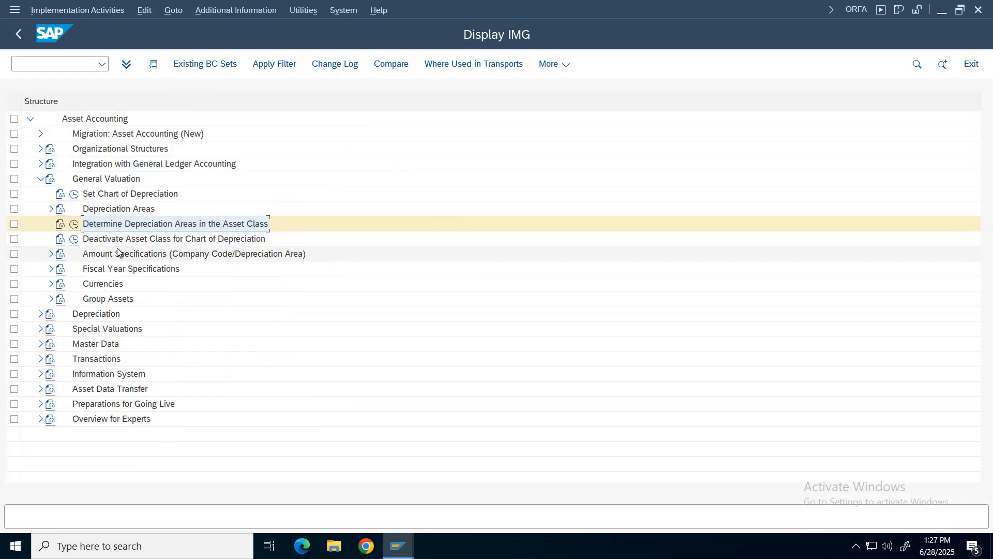
Expand Currencies under General Valuation and review Specify the Use of Parallel Currencies for chart CDVE
click(135, 241)
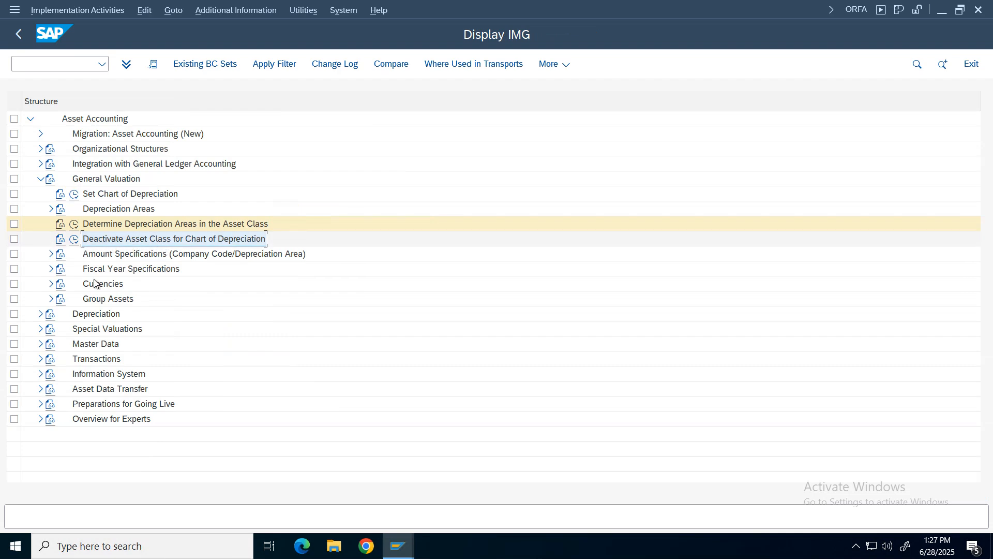
click(51, 284)
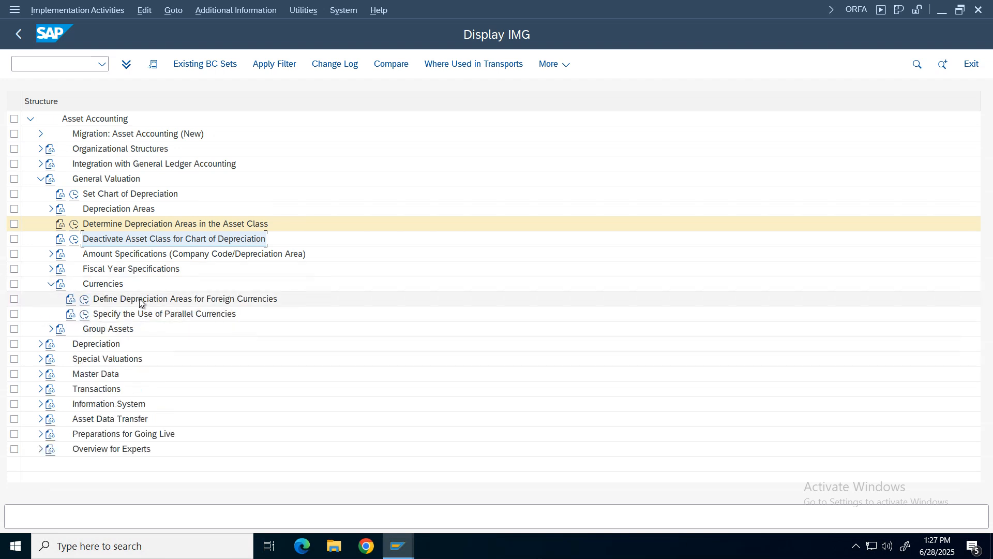
click(85, 315)
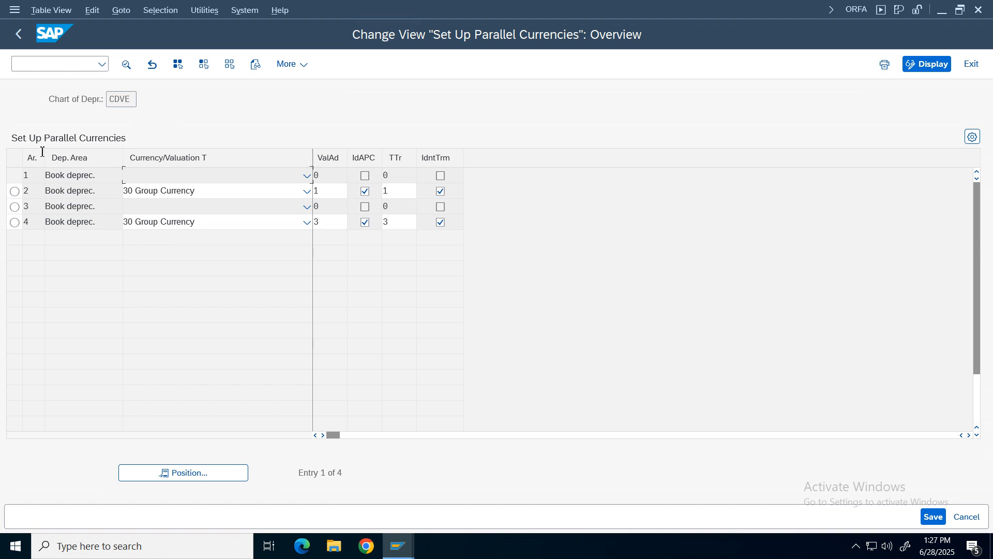
click(18, 34)
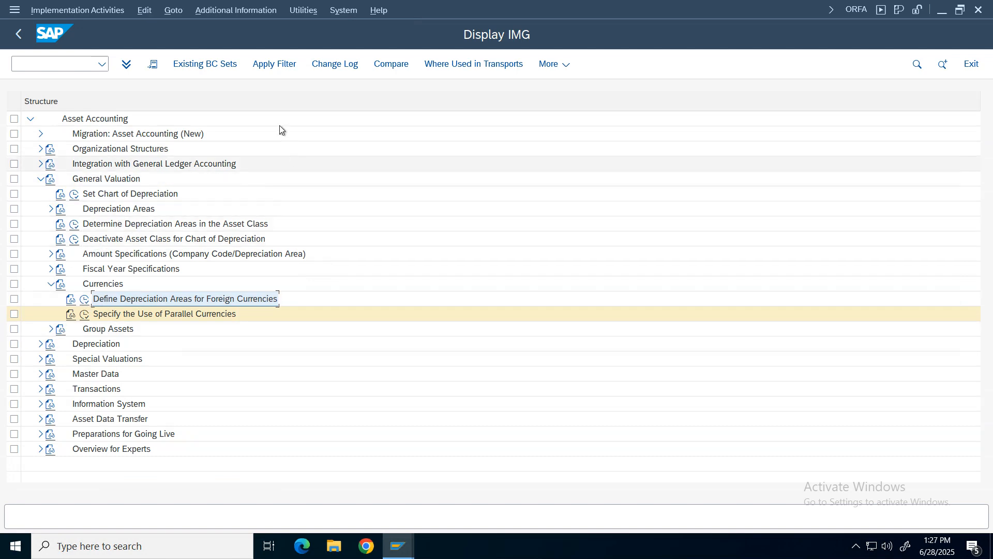
Open Define Depreciation Areas for Foreign Currencies and display the depreciation area currencies of company code VZ01
click(84, 299)
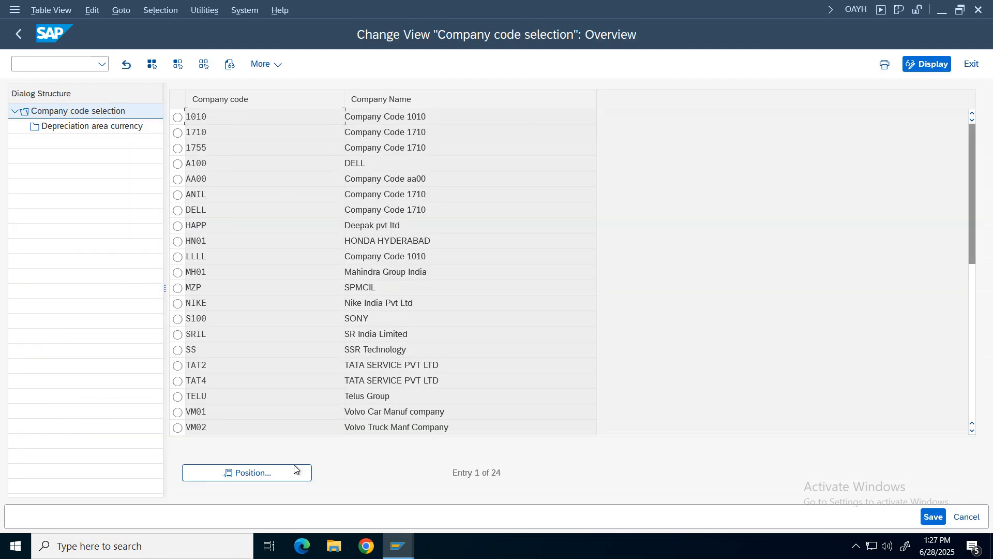
click(292, 468)
click(192, 225)
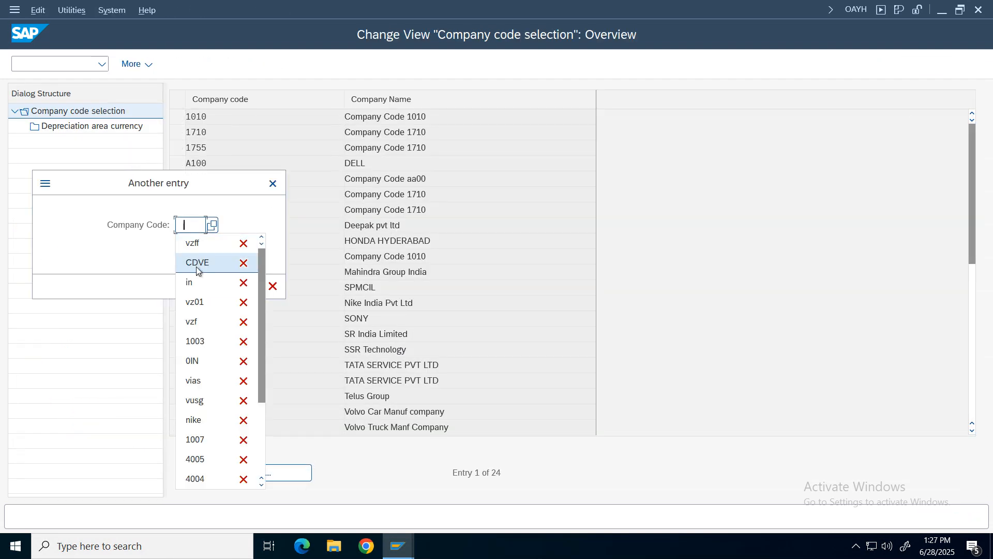
click(197, 303)
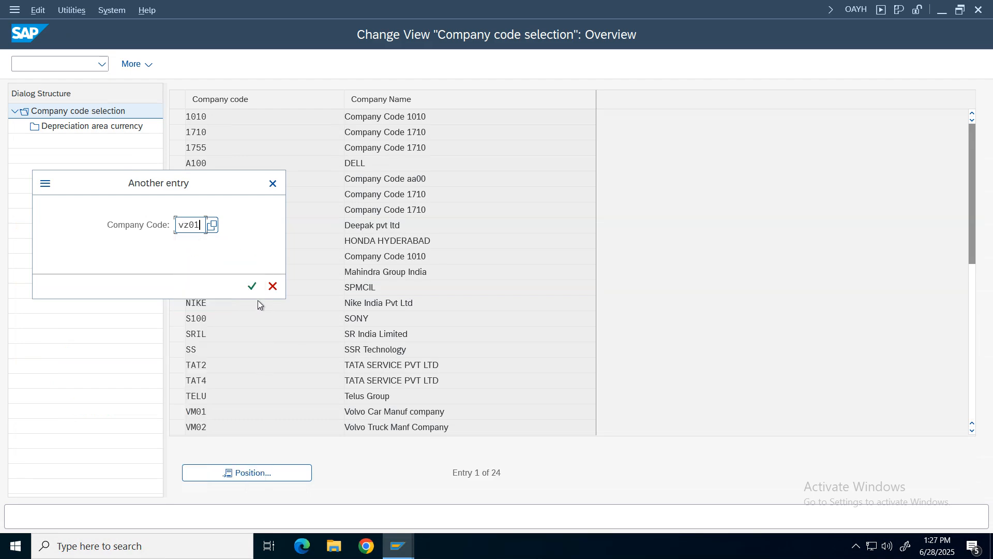
click(252, 286)
click(177, 117)
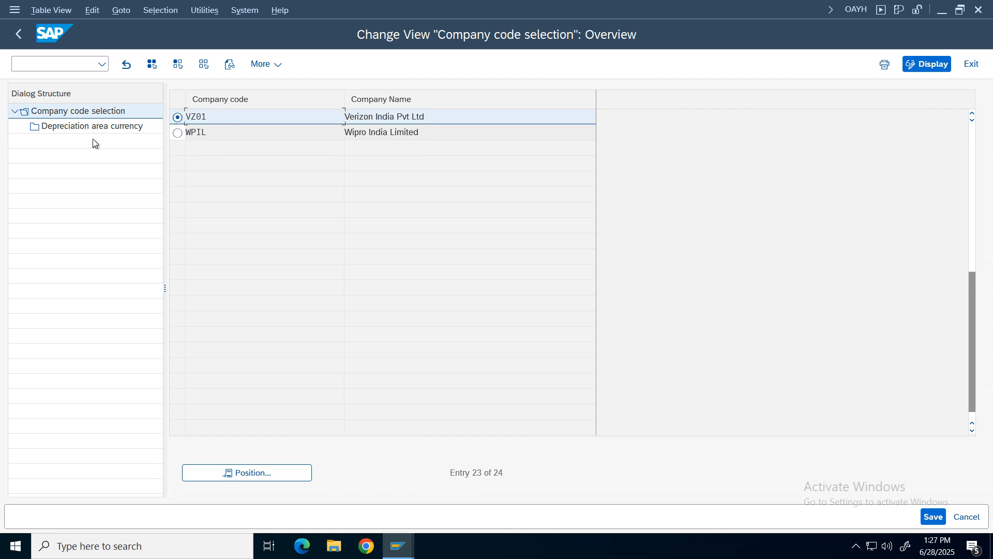
double_click(82, 127)
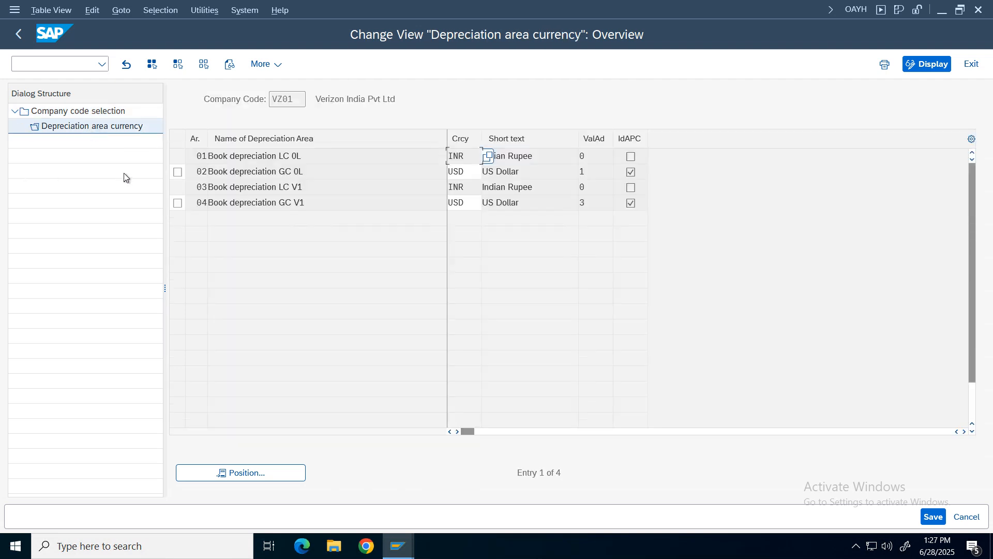
Examine the names and currencies of depreciation areas 01 and 02, and return to the company code selection
drag(337, 158, 190, 159)
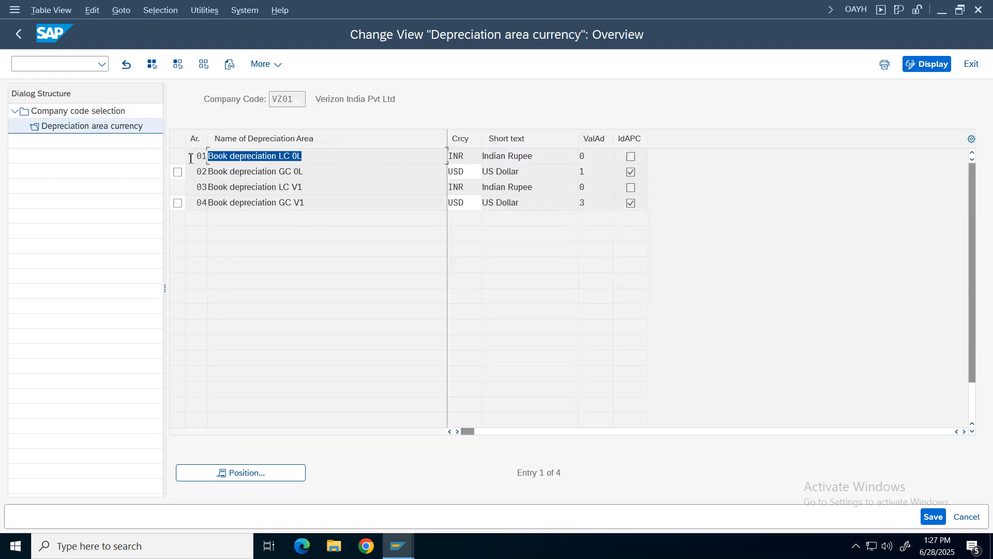
click(394, 171)
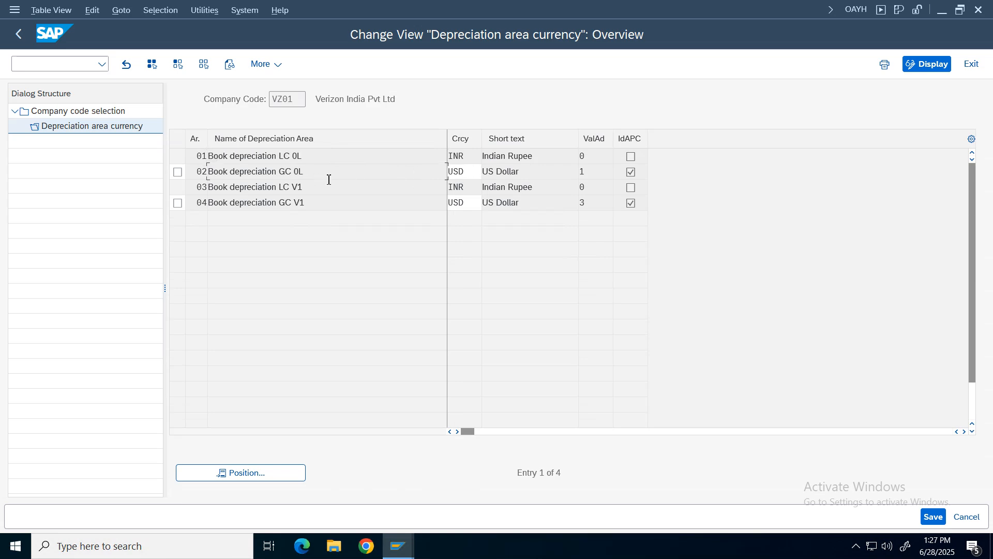
drag(280, 173, 197, 172)
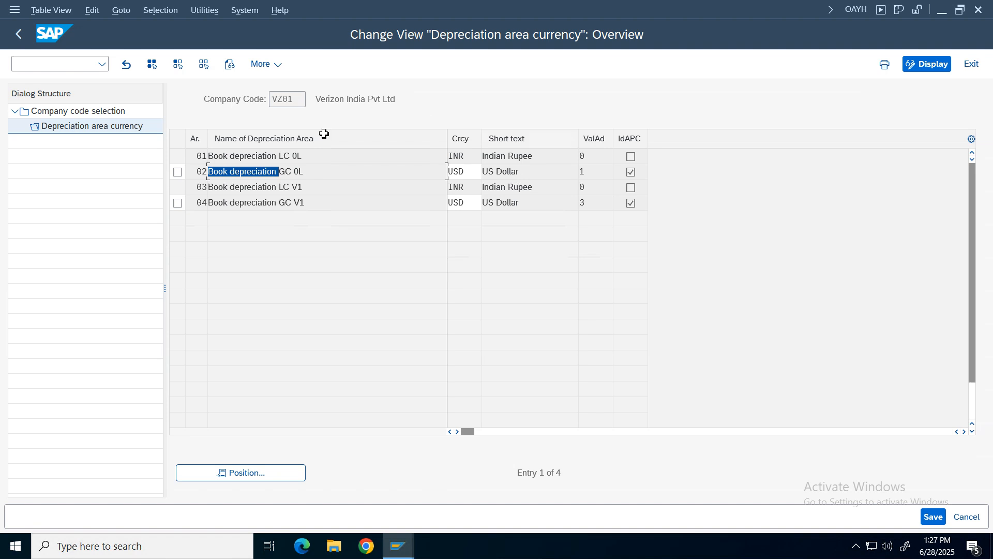
click(19, 34)
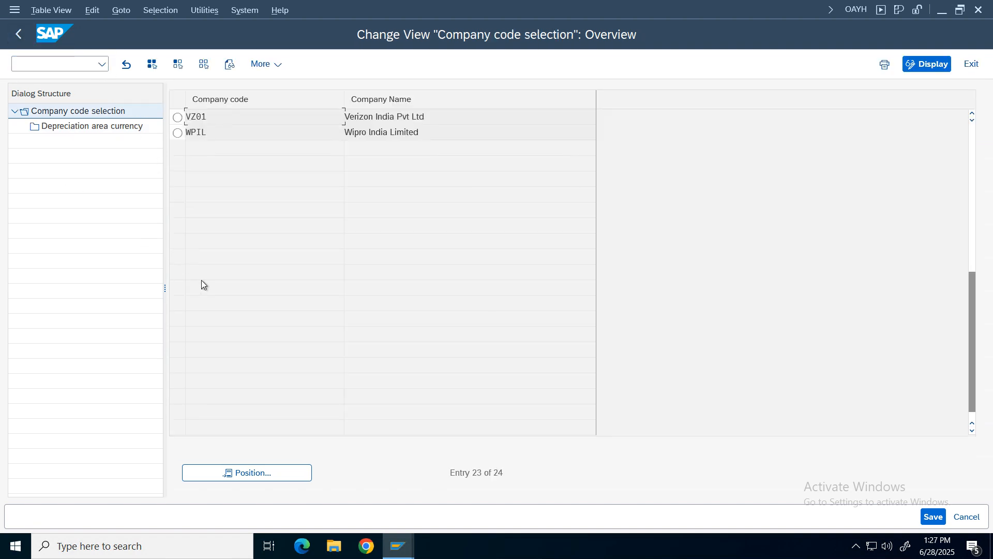
Return to the IMG structure and collapse the Currencies and General Valuation nodes
click(20, 34)
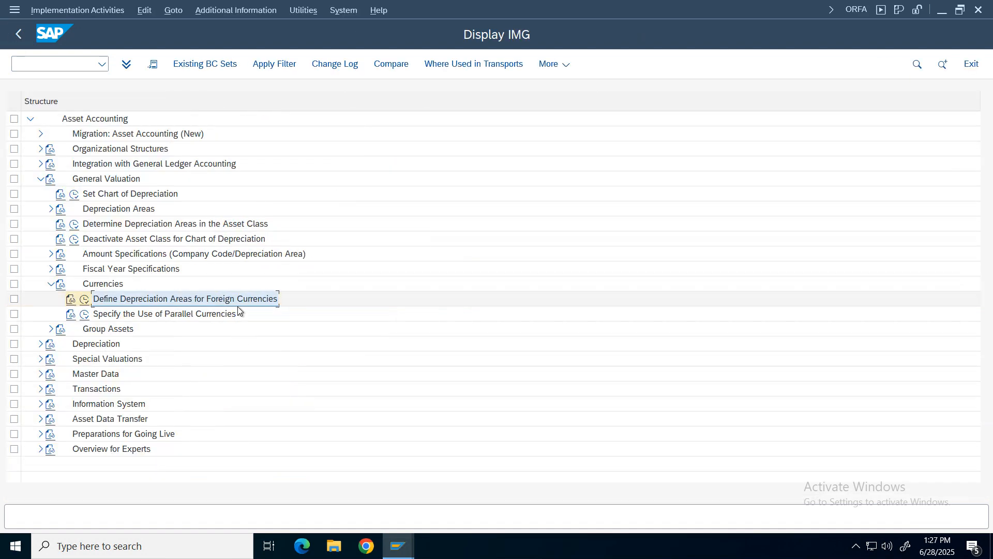
click(50, 284)
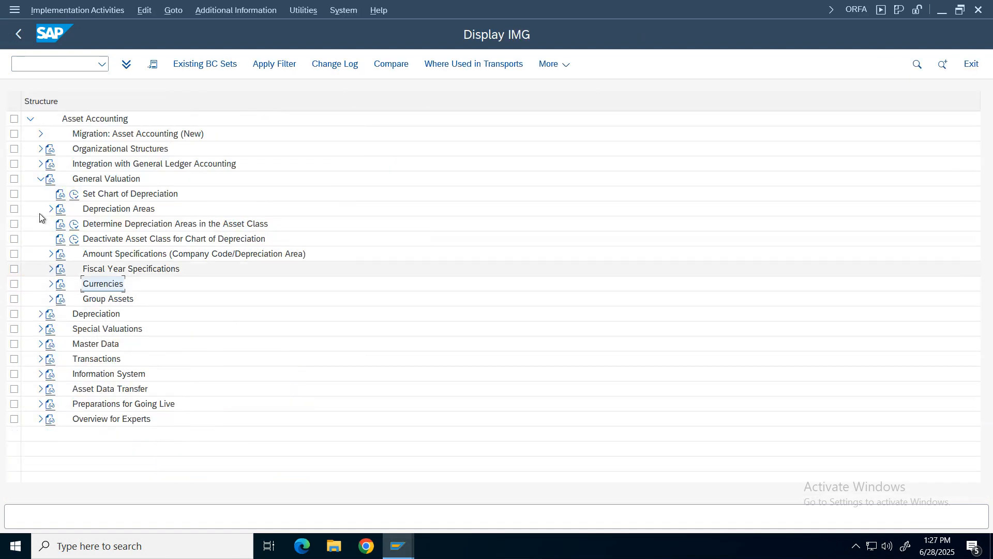
click(39, 179)
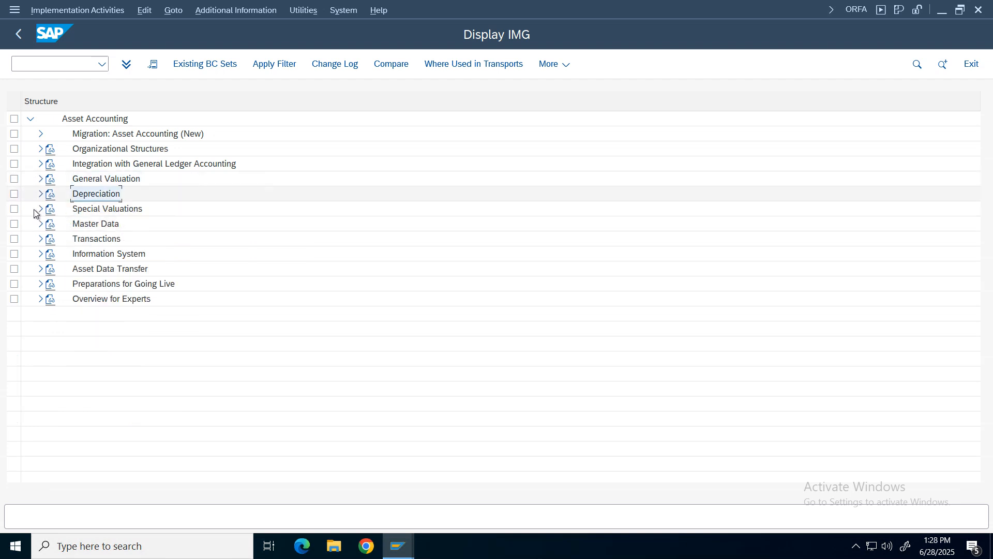
Expand Depreciation, Valuation Methods and Depreciation Key down to Calculation Methods, and review the base, multi-level and period control activities
click(40, 194)
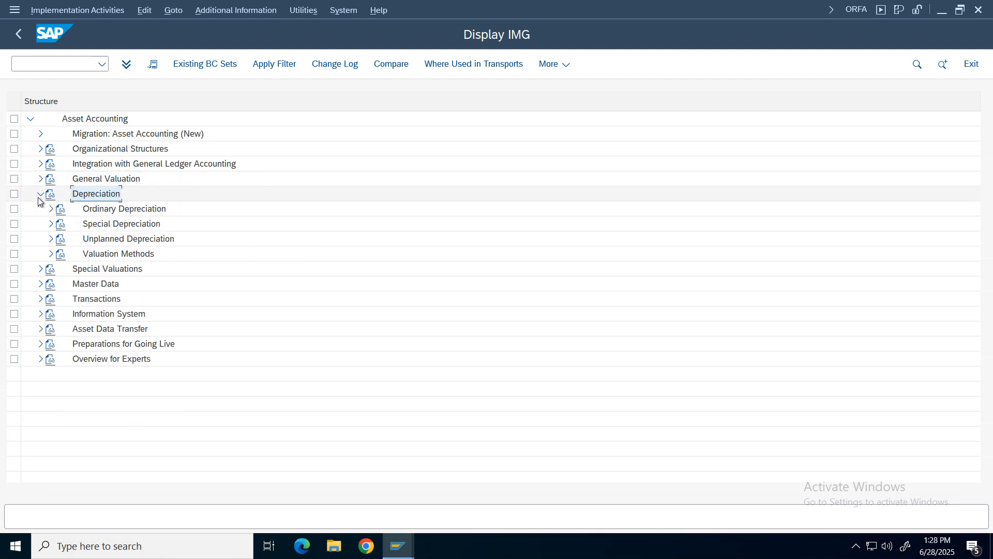
click(50, 253)
click(61, 268)
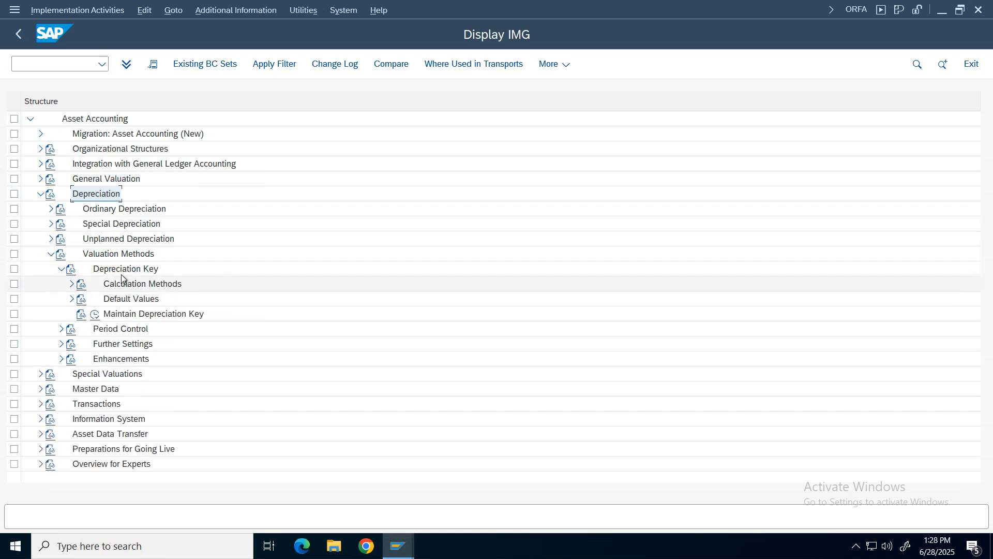
click(71, 284)
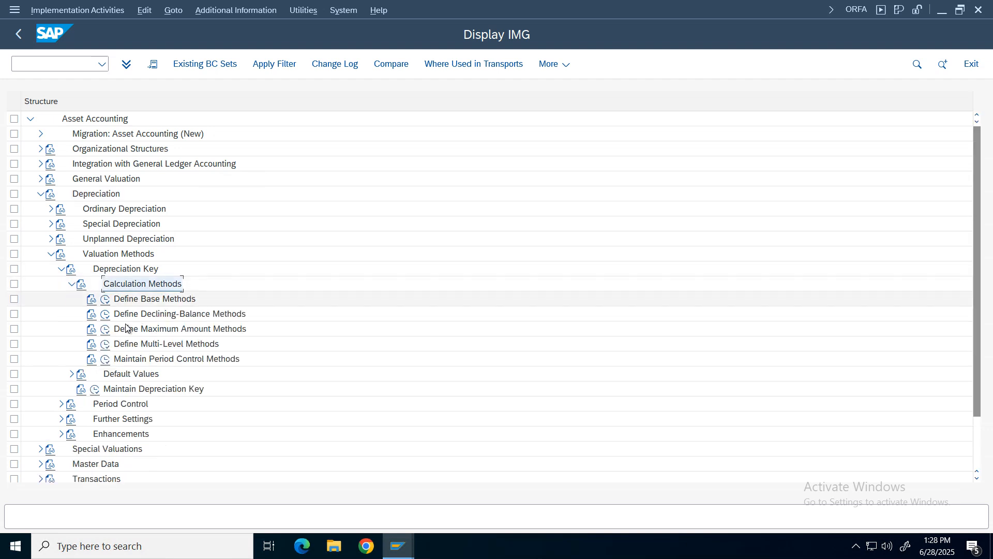
click(147, 299)
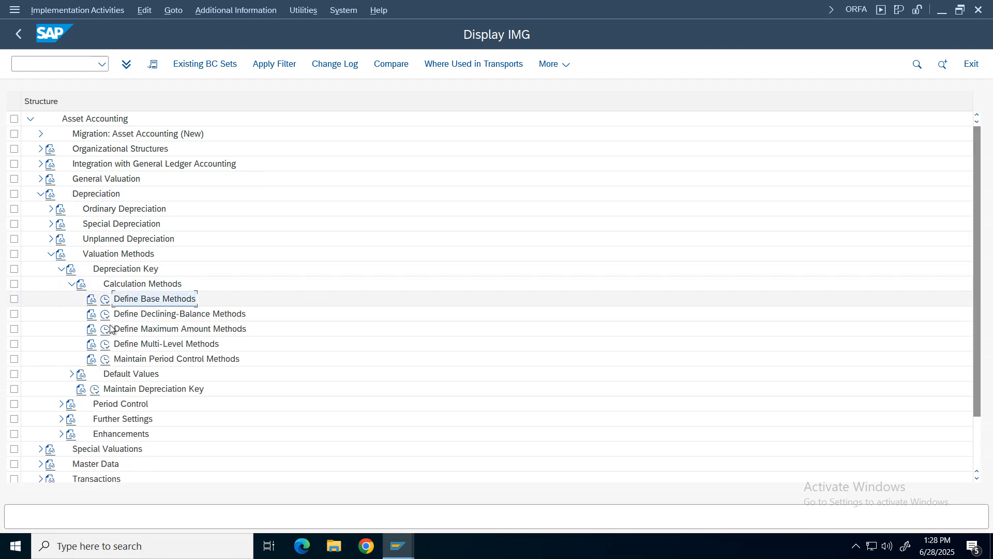
click(158, 345)
click(187, 360)
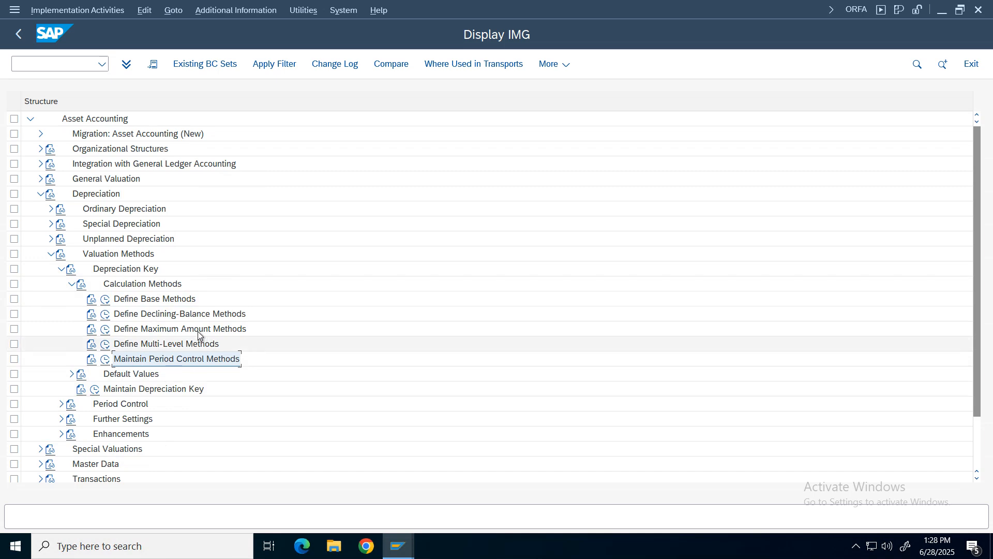
Open Define Base Methods and locate base method VZFF in the overview
click(142, 300)
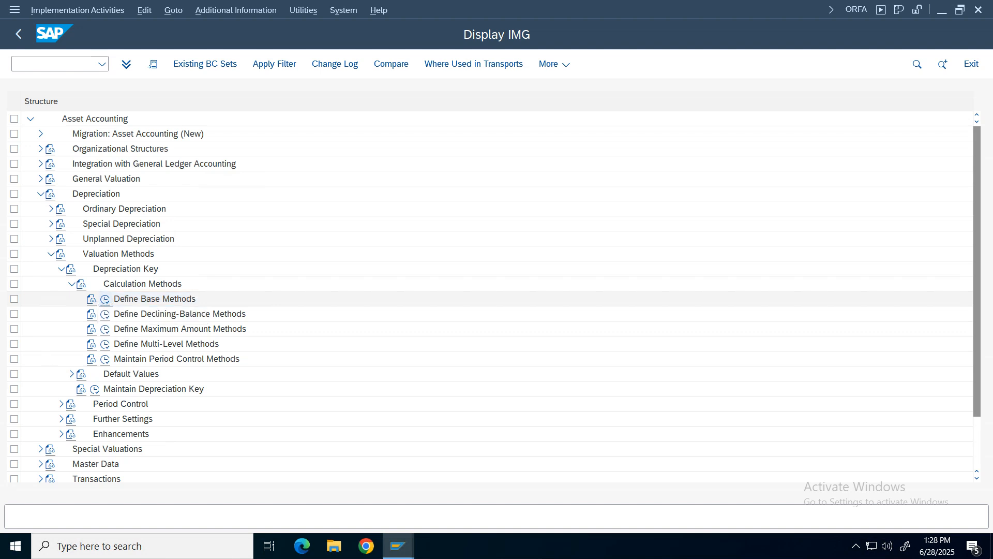
click(105, 300)
click(101, 473)
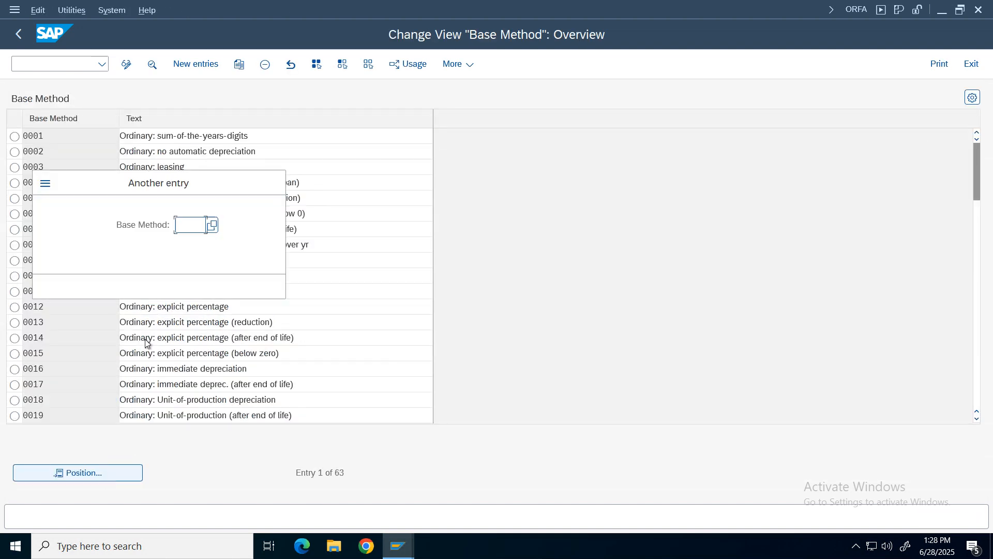
text(vz)
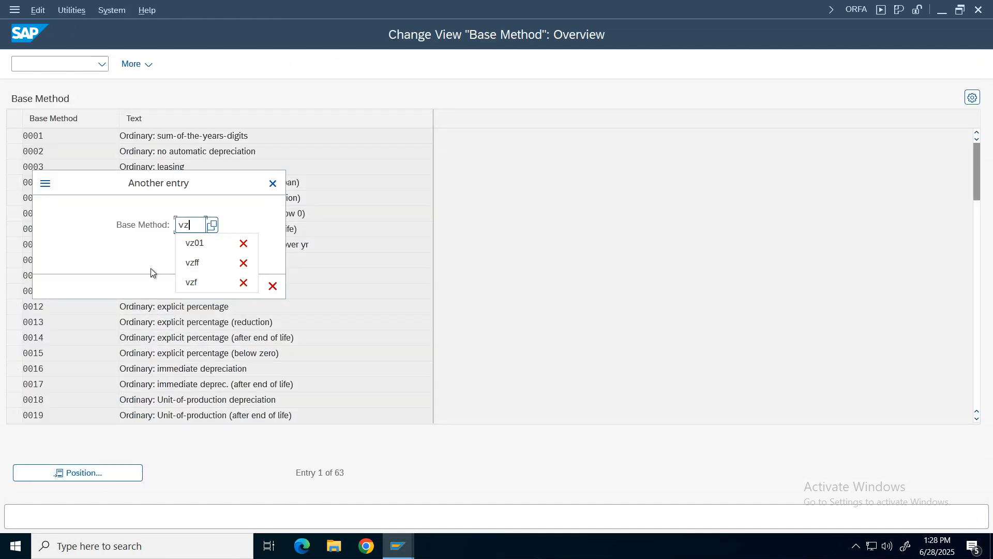
text(ff)
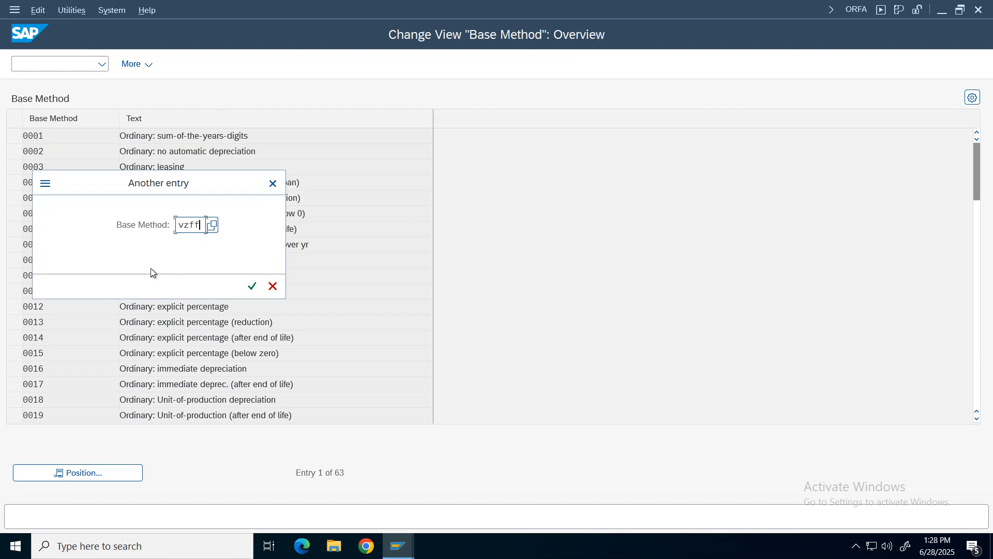
key(Return)
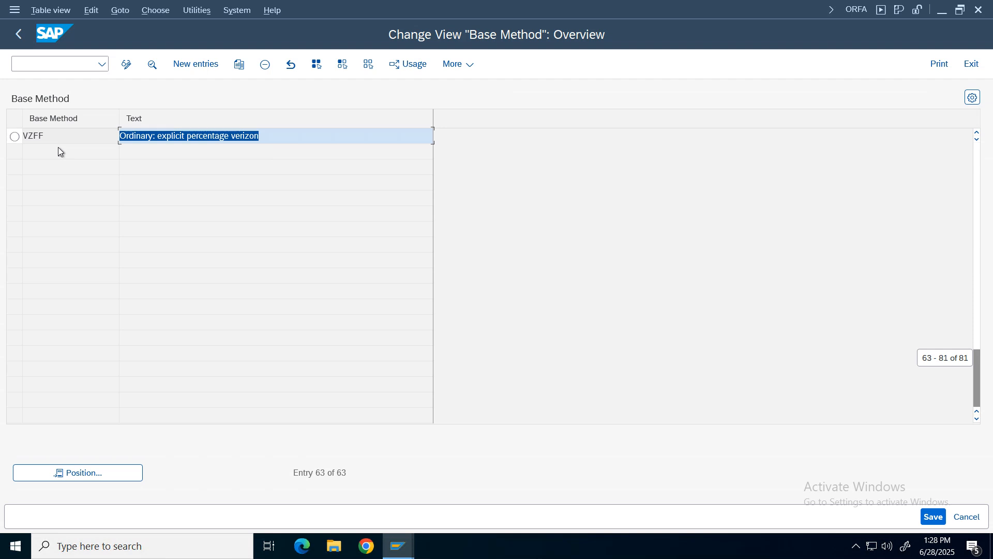
Display the details of base method VZFF, review its depreciation type and method, and return to the IMG structure
click(15, 138)
double_click(193, 137)
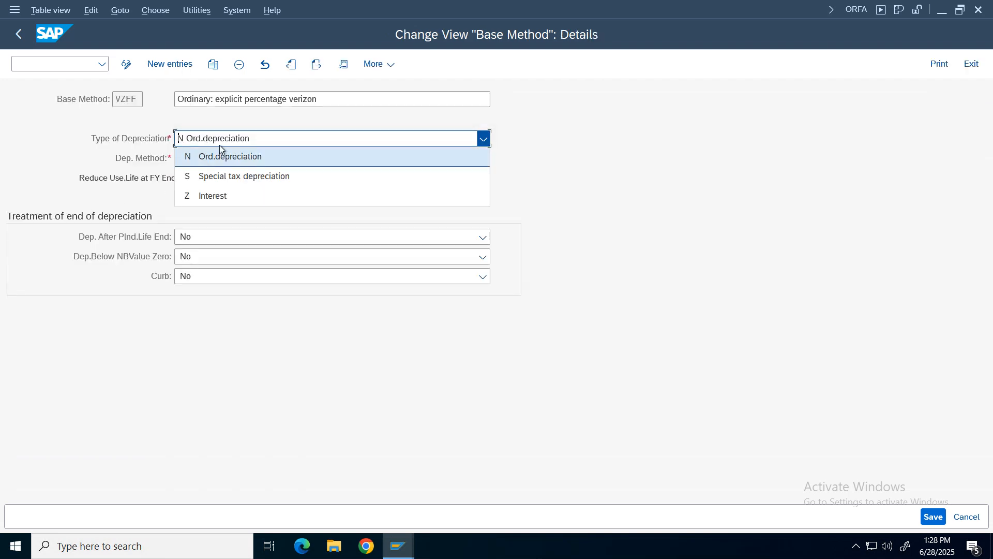
click(219, 143)
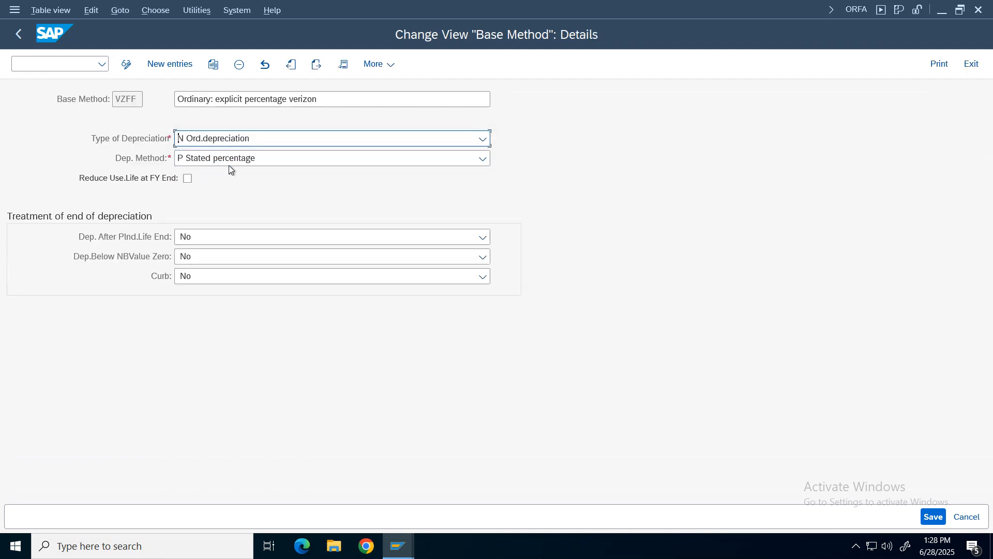
click(19, 35)
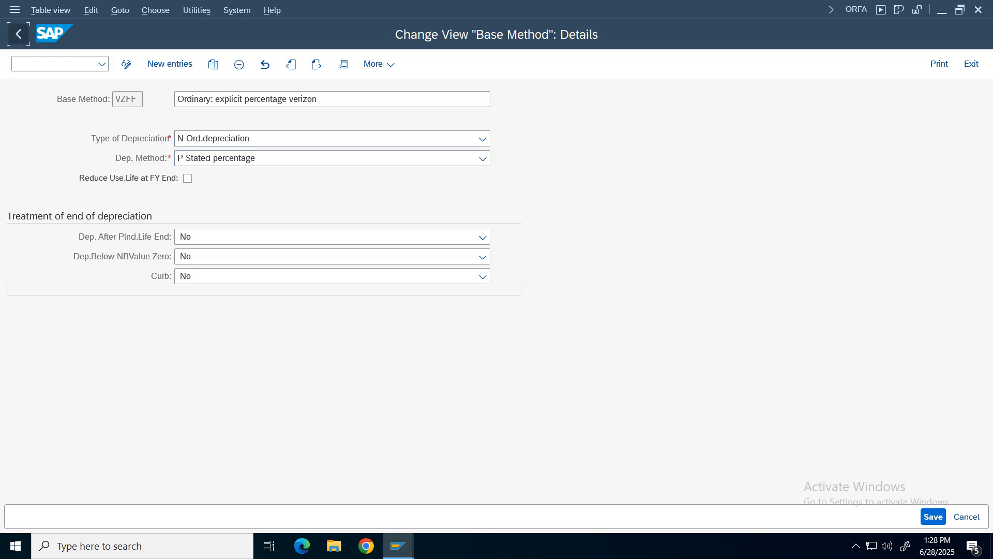
click(19, 36)
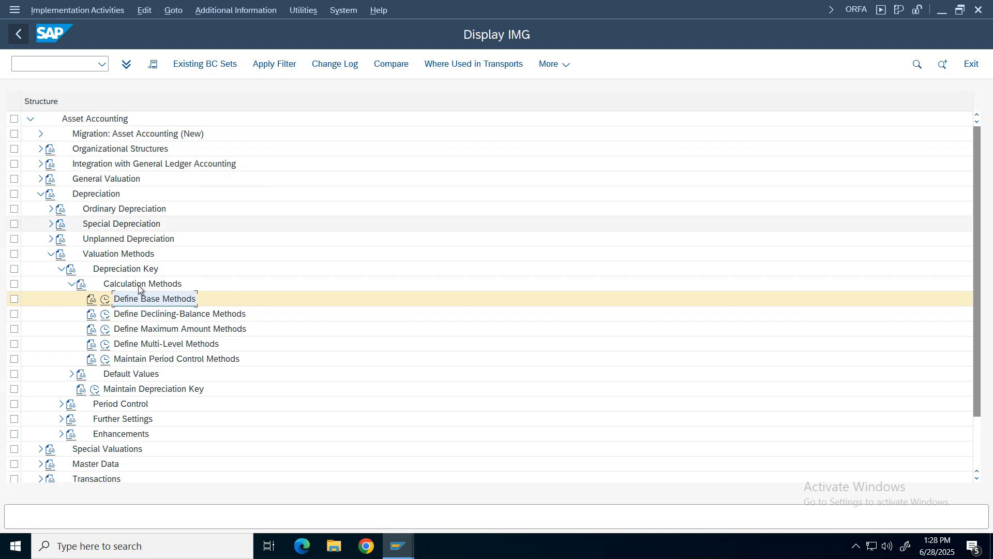
Open Define Multi-Level Methods for chart of depreciation CDVE and look up the multilevel method starting with V
click(105, 346)
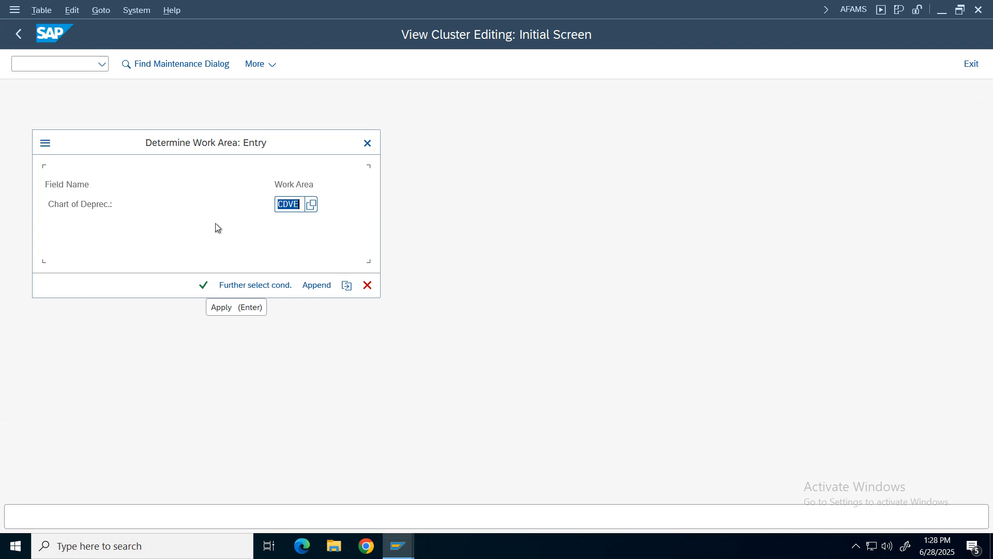
click(203, 285)
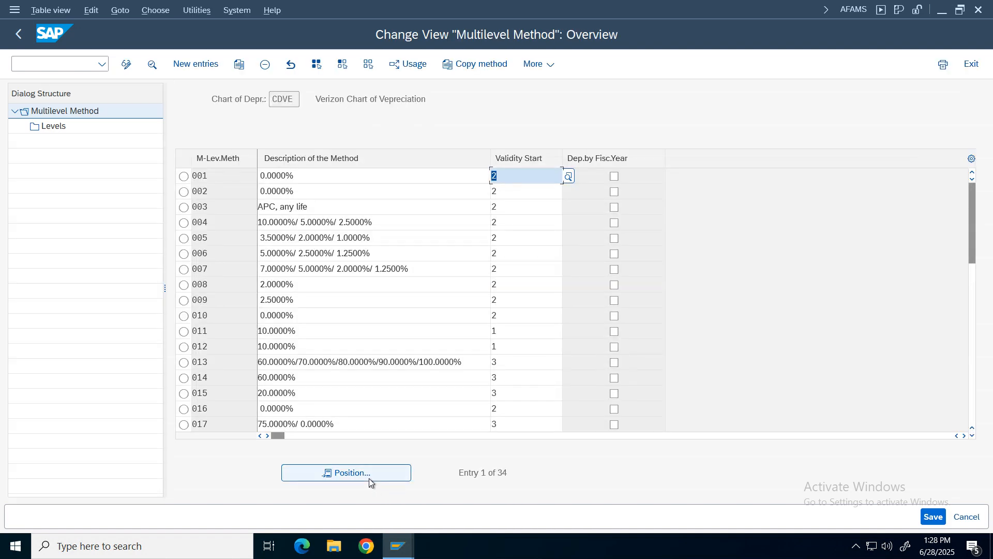
click(370, 472)
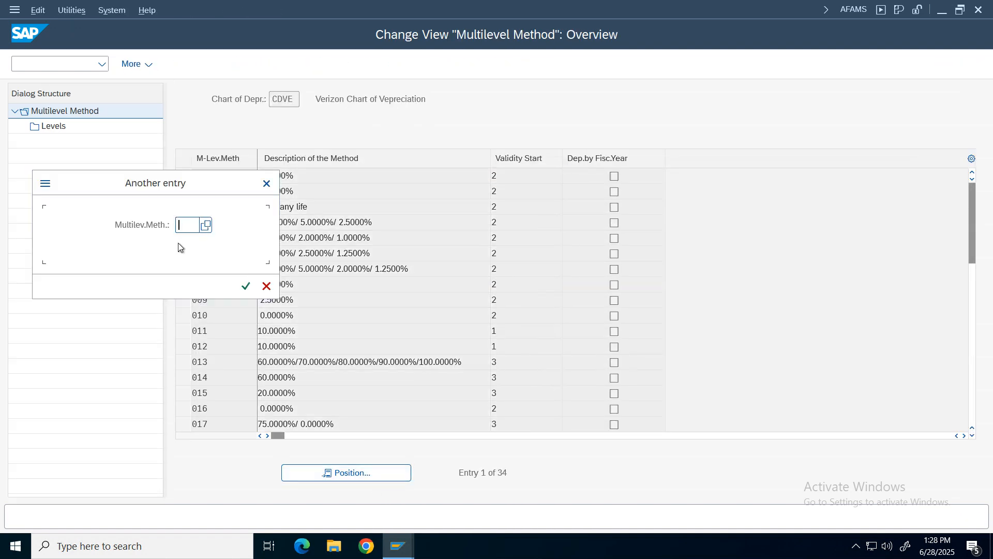
text(v)
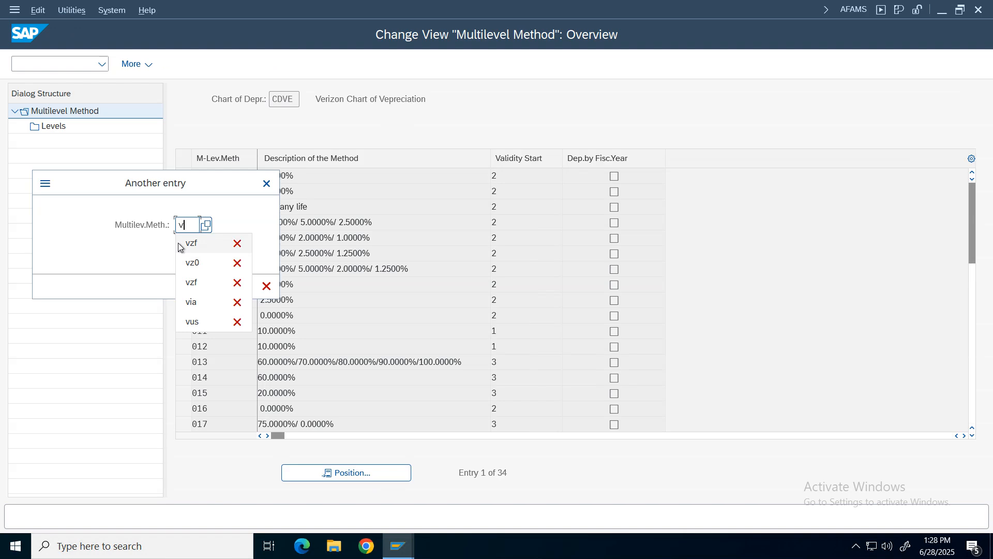
Position the multilevel method list at VS and select the VZS straight-line method
text(s)
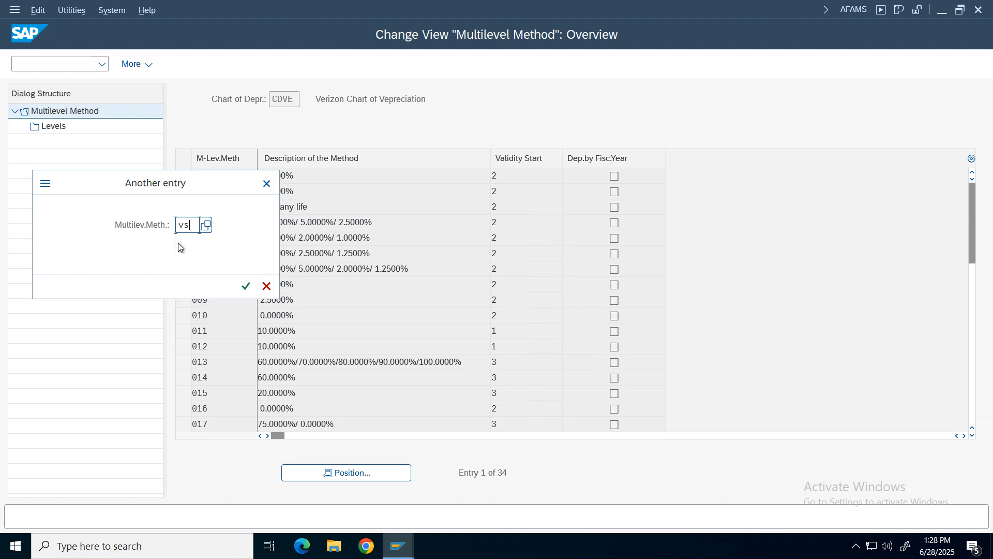
click(246, 286)
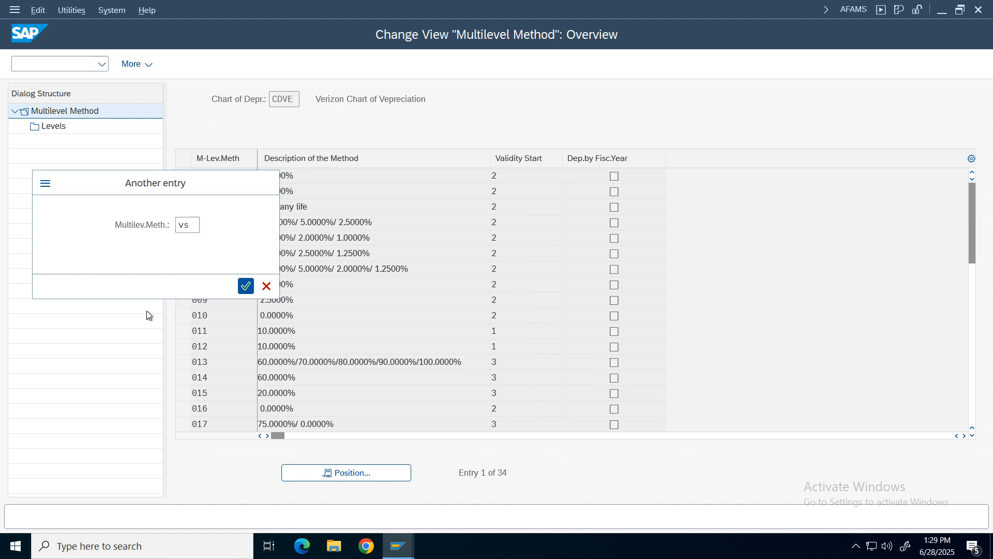
double_click(227, 175)
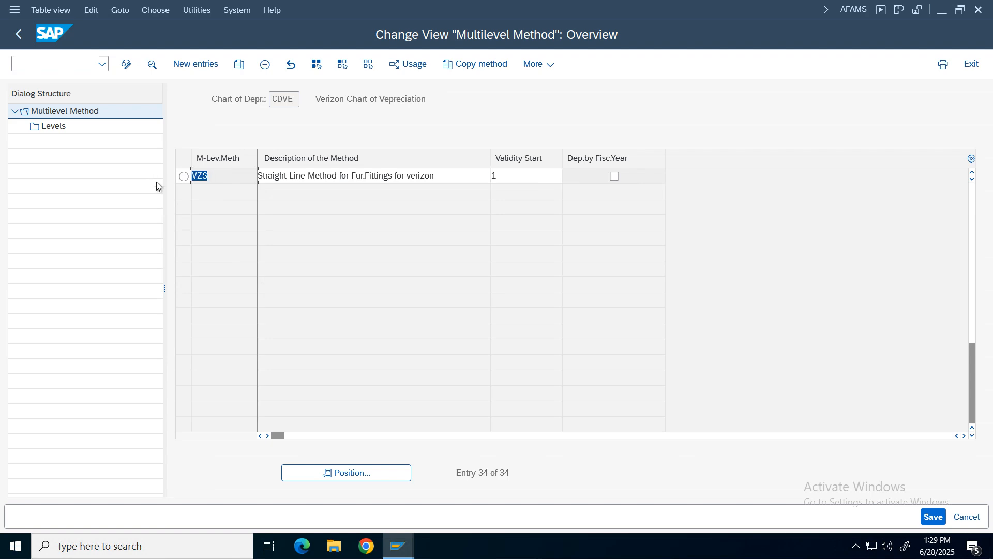
click(341, 172)
drag(225, 181, 149, 177)
click(185, 178)
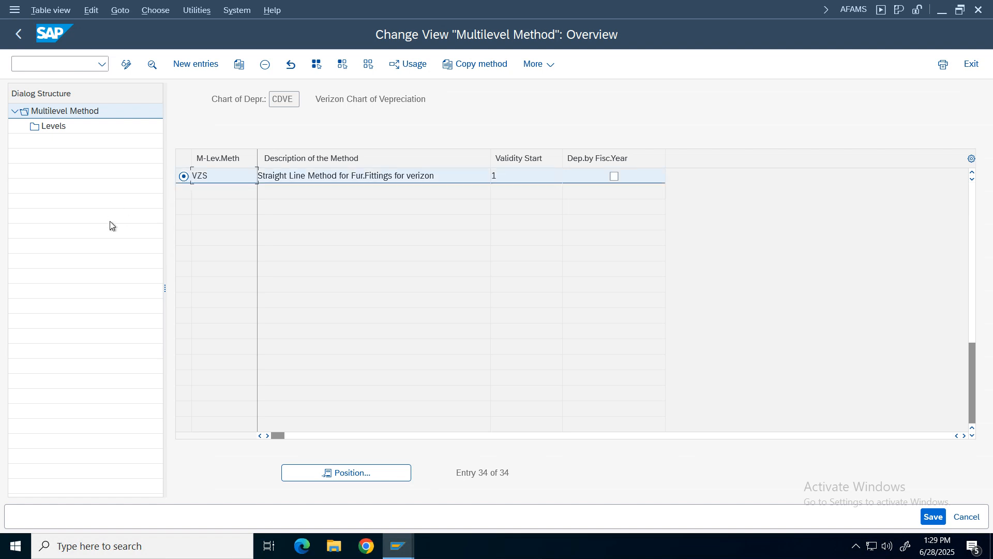
Open the details of multilevel method VZS and check the Validity Start options, keeping From capitalization date
double_click(358, 176)
click(358, 177)
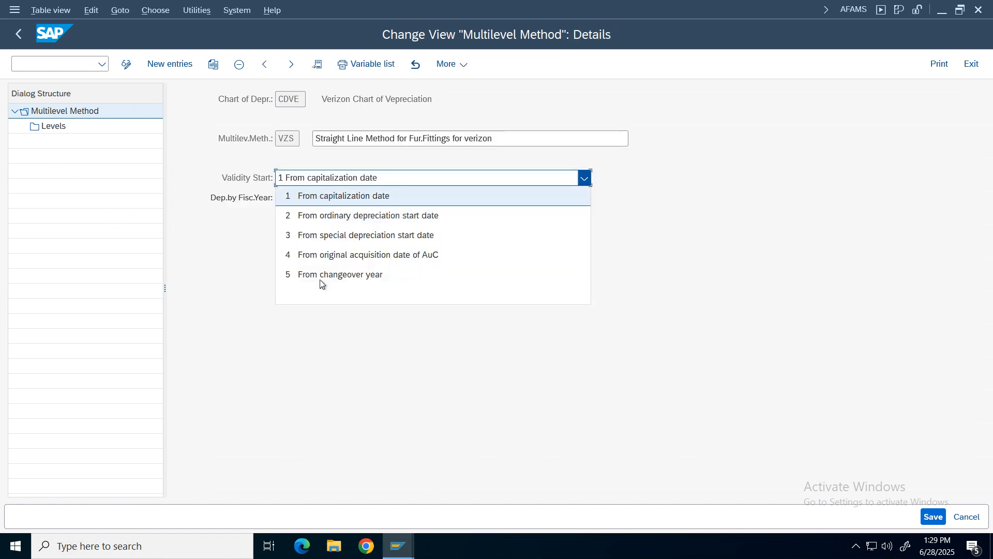
click(356, 186)
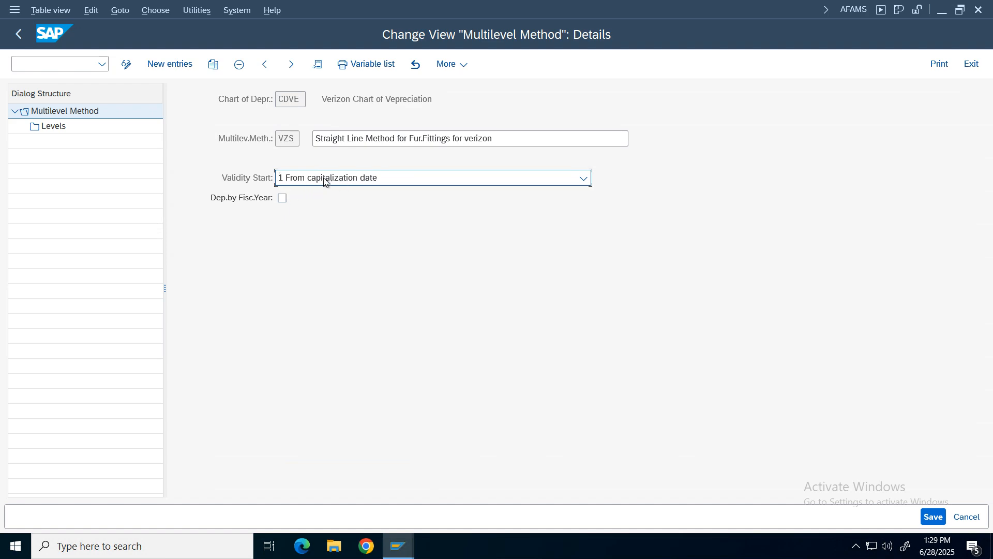
Review the percentage level defined for multilevel method VZS and return to the Asset Accounting configuration structure
click(54, 127)
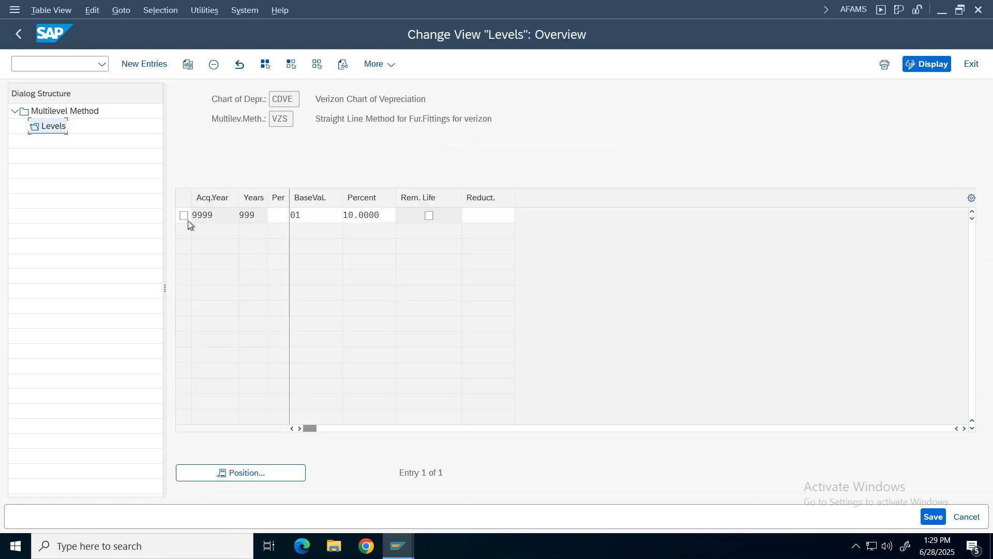
drag(387, 222, 321, 217)
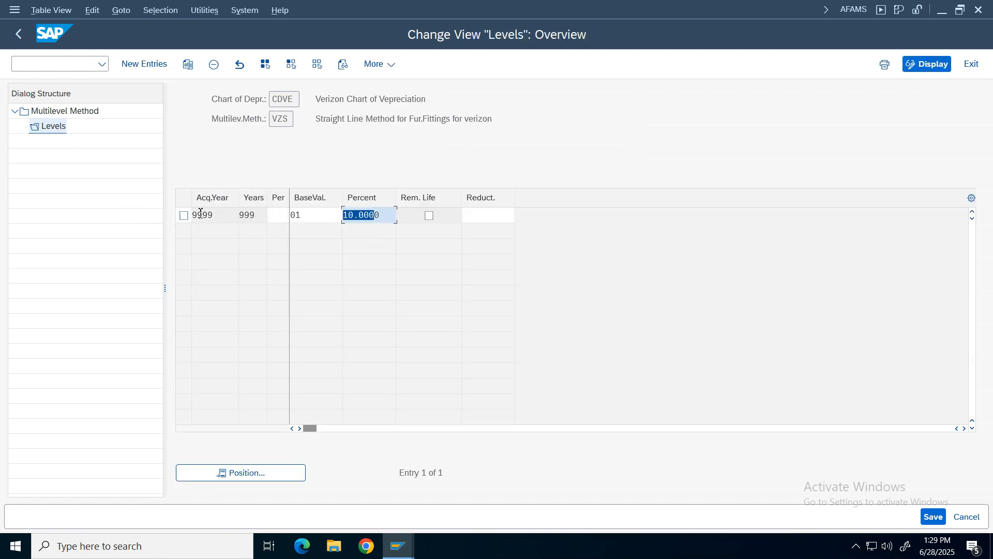
click(14, 36)
click(12, 38)
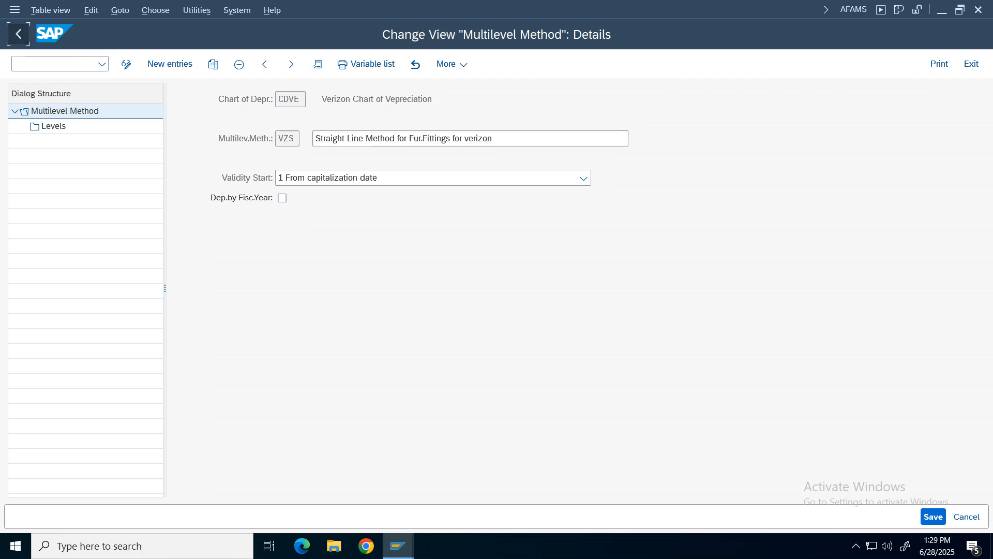
click(19, 34)
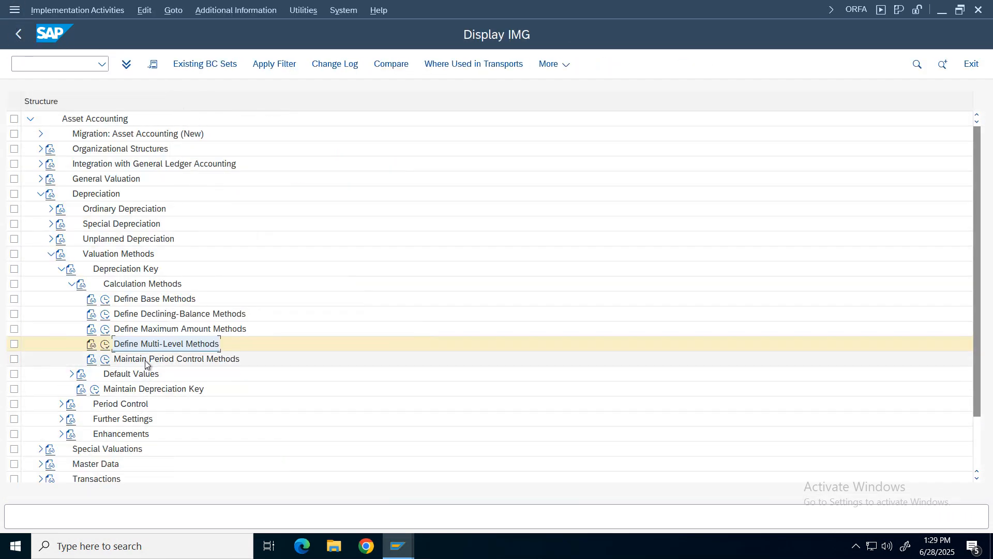
Review the period control methods for chart of depreciation CDVE and return to the configuration structure
click(105, 359)
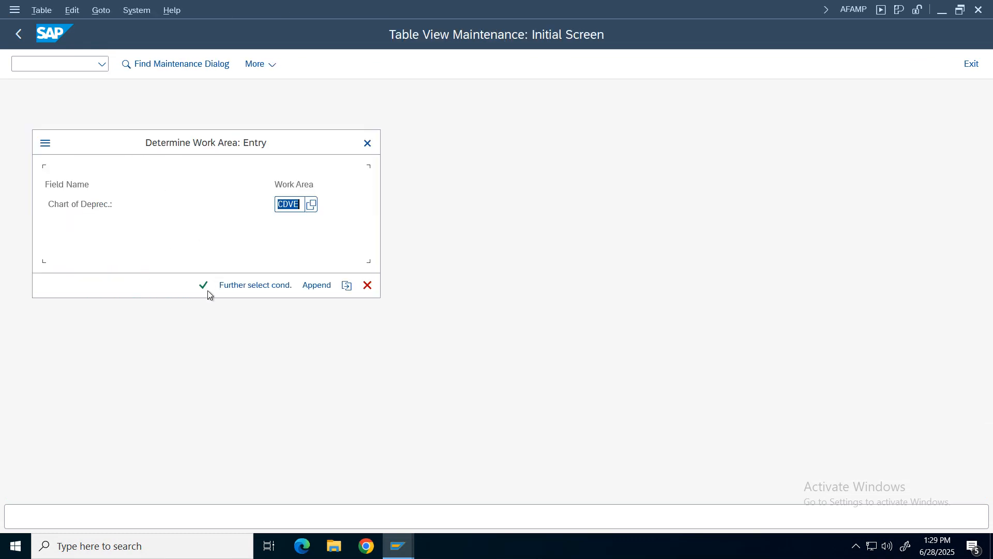
click(205, 285)
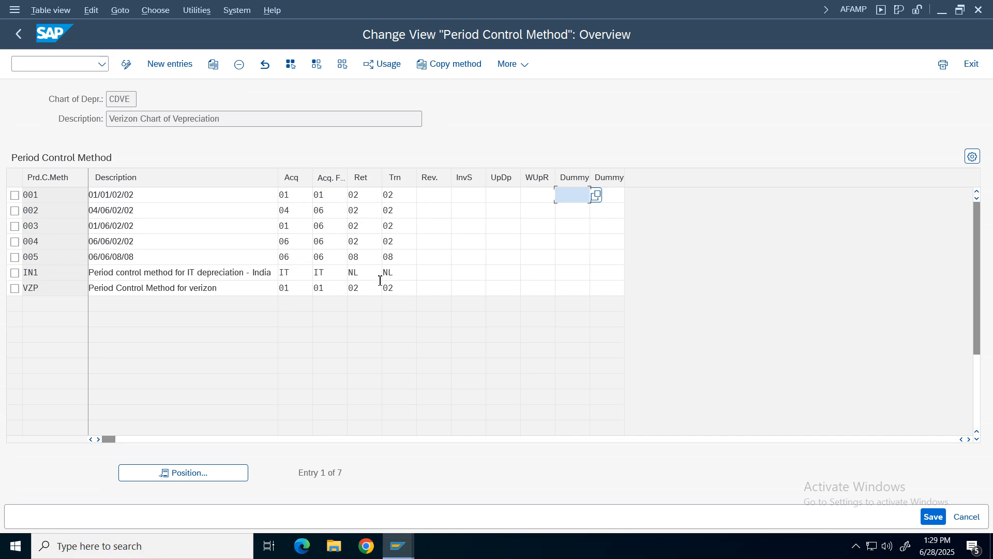
click(19, 35)
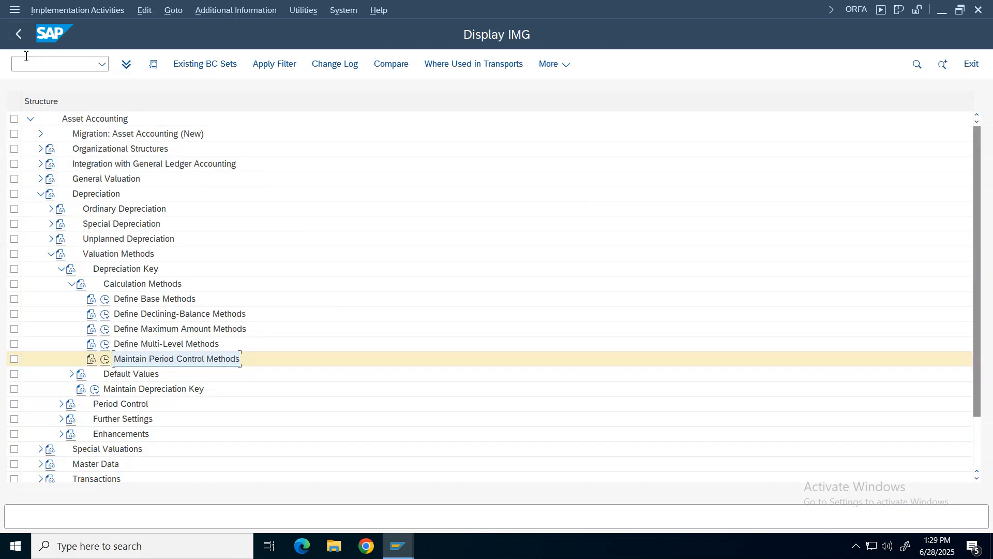
Open depreciation key maintenance for chart of depreciation CDVE and position the list at key VF
click(95, 388)
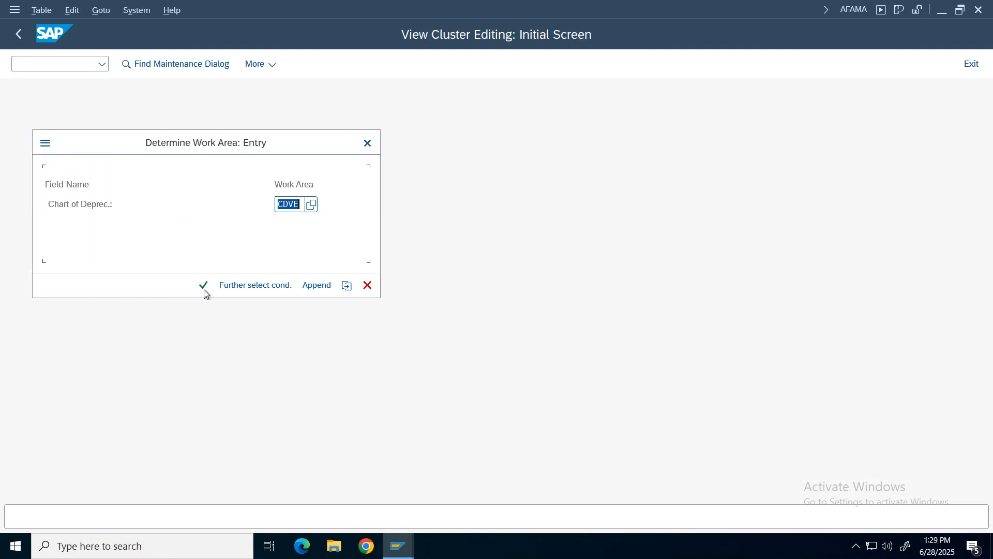
click(204, 288)
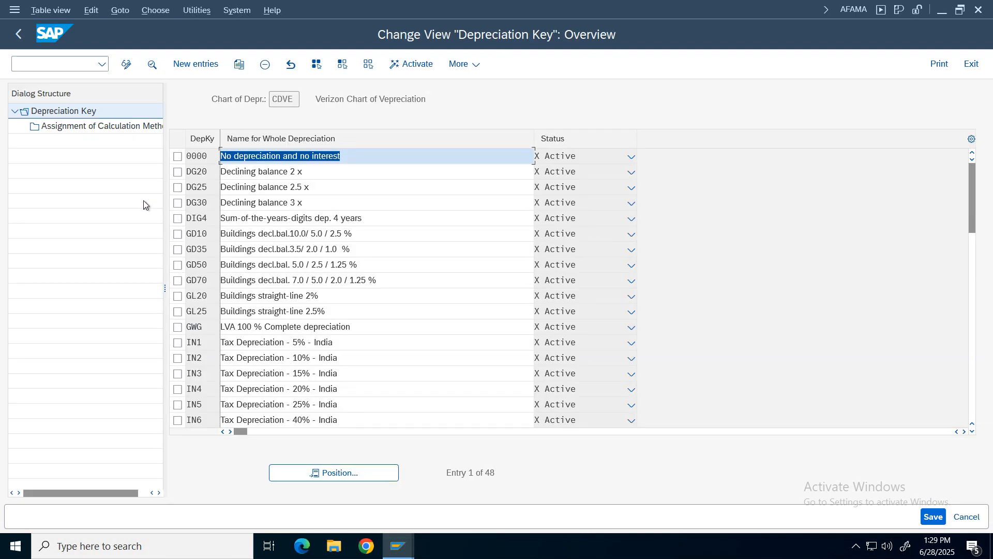
click(347, 473)
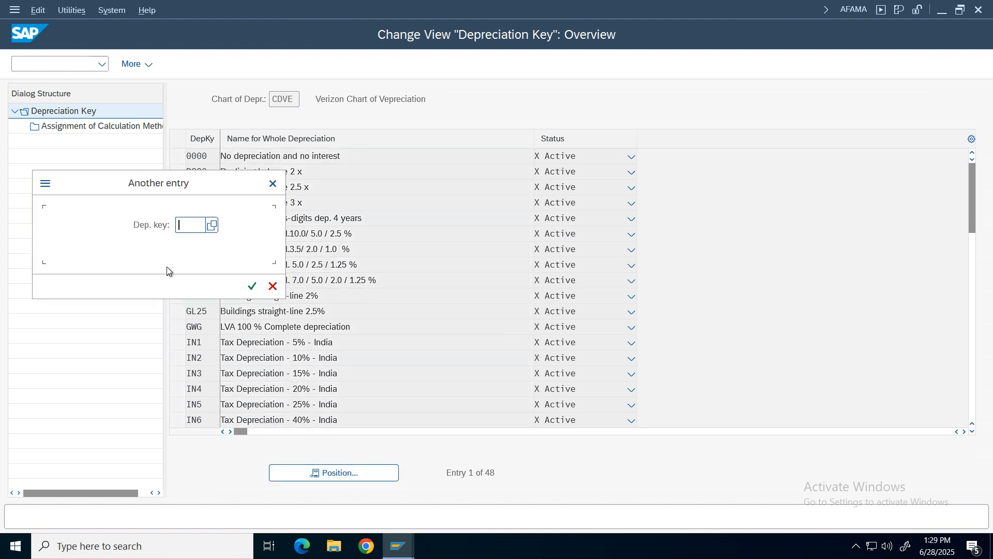
text(v)
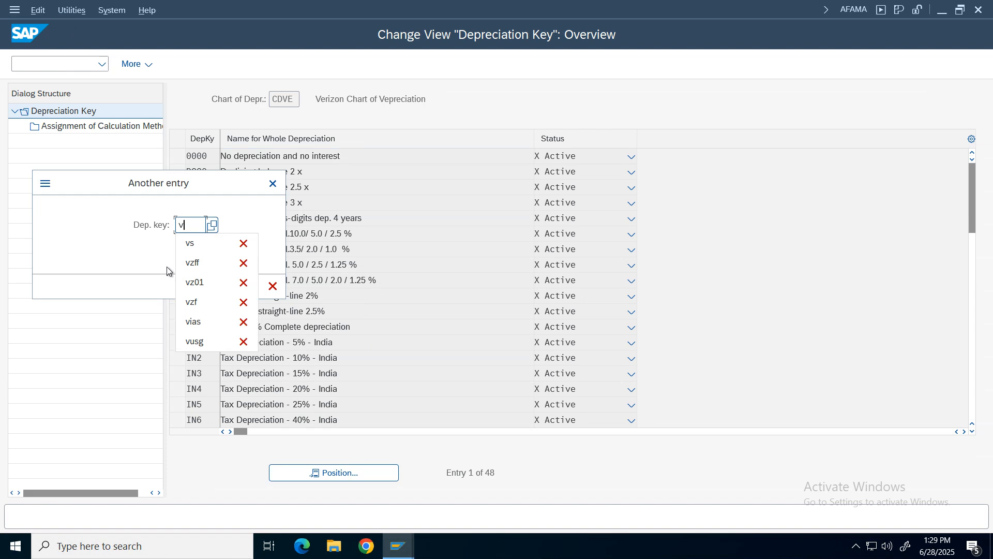
text(f)
key(Return)
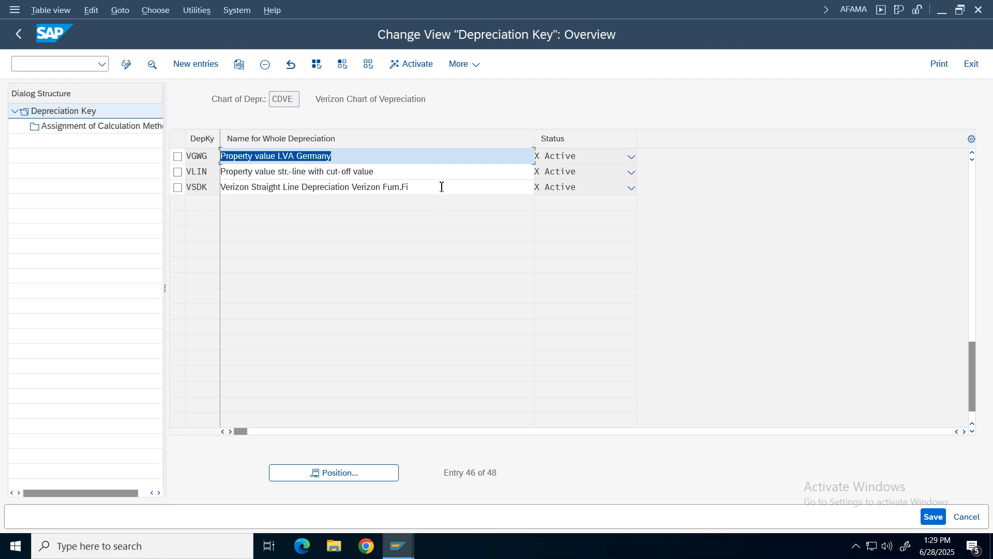
Select the Verizon straight-line depreciation key VSDK and open its details
drag(249, 186, 203, 188)
click(177, 189)
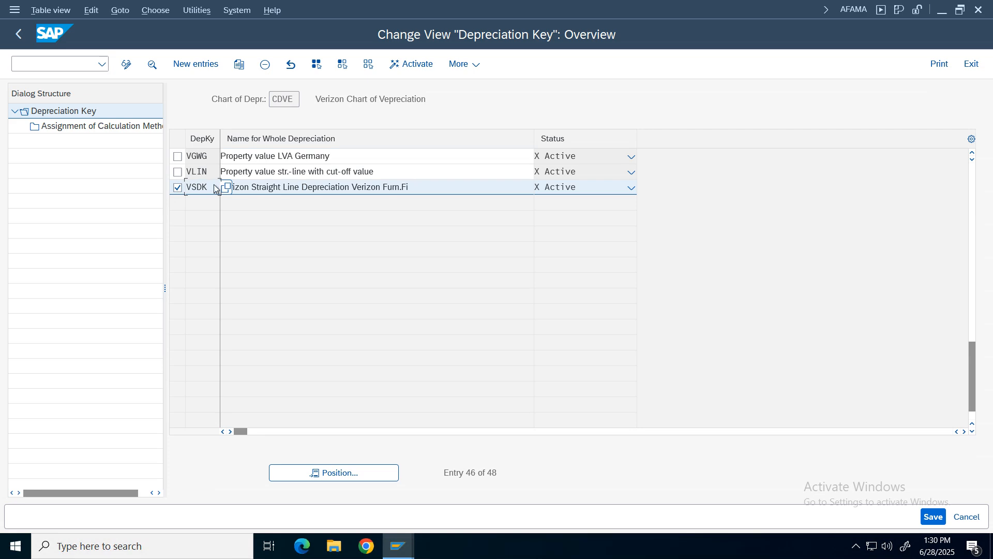
drag(220, 199, 201, 202)
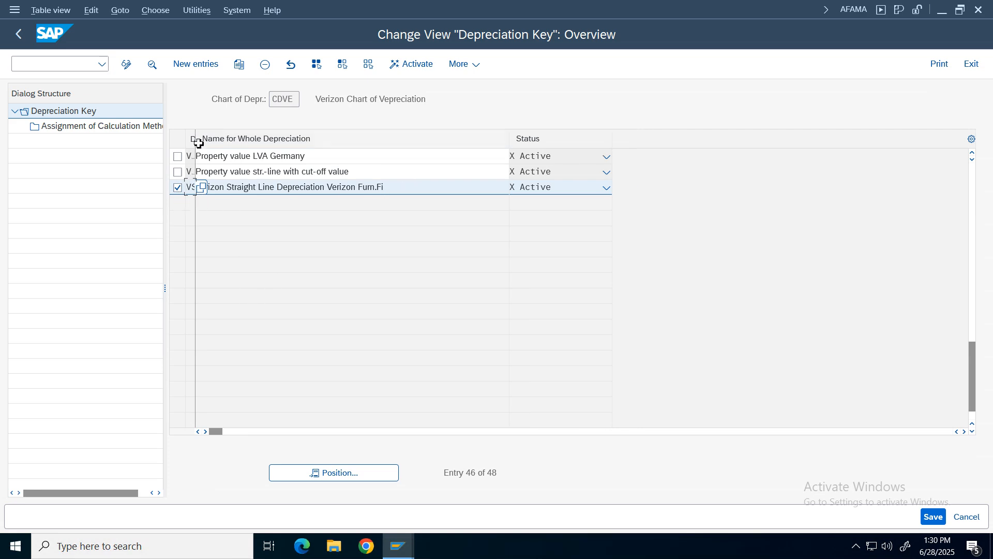
drag(196, 136, 232, 138)
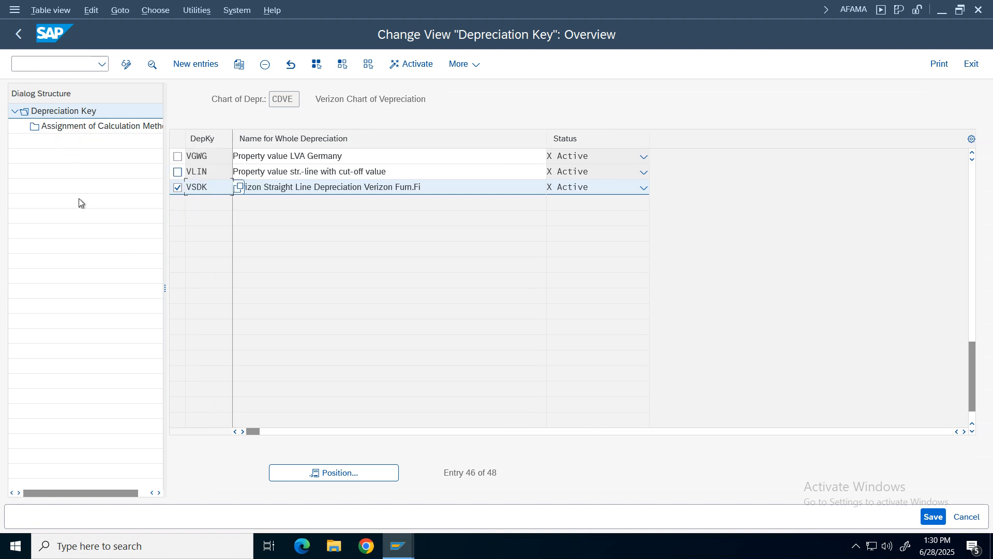
double_click(328, 191)
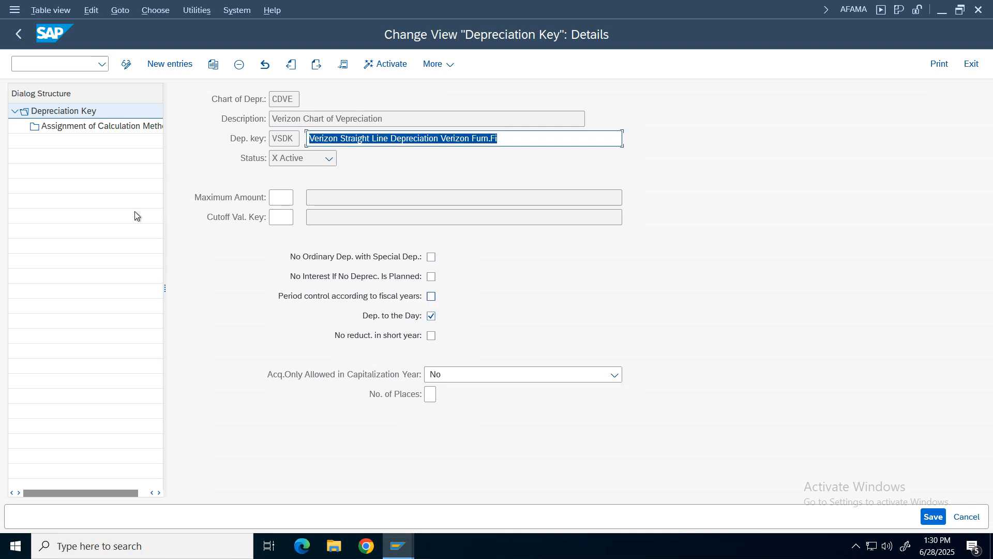
Review the base, period control and multilevel methods and the class assigned to key VSDK, and return to the configuration structure
click(74, 126)
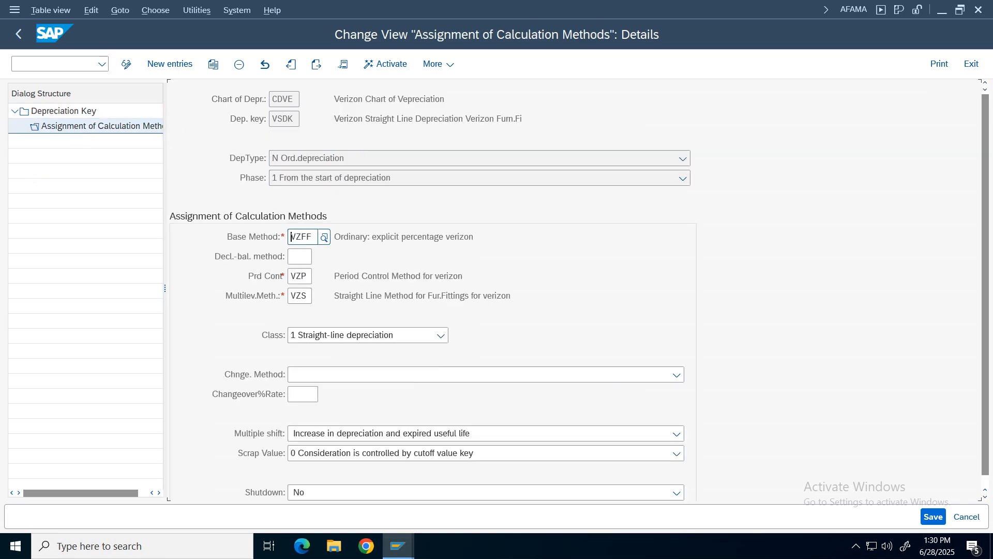
double_click(310, 238)
click(484, 236)
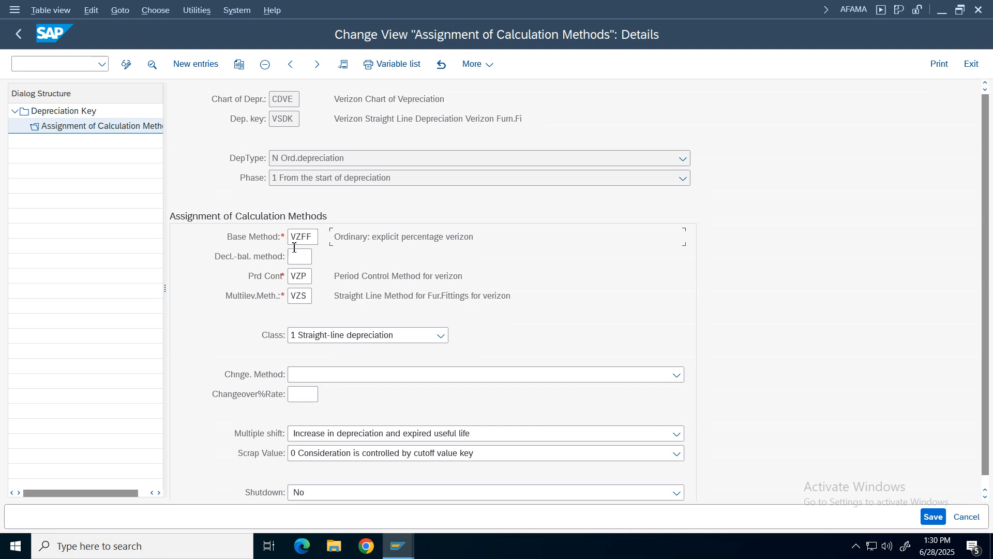
click(481, 277)
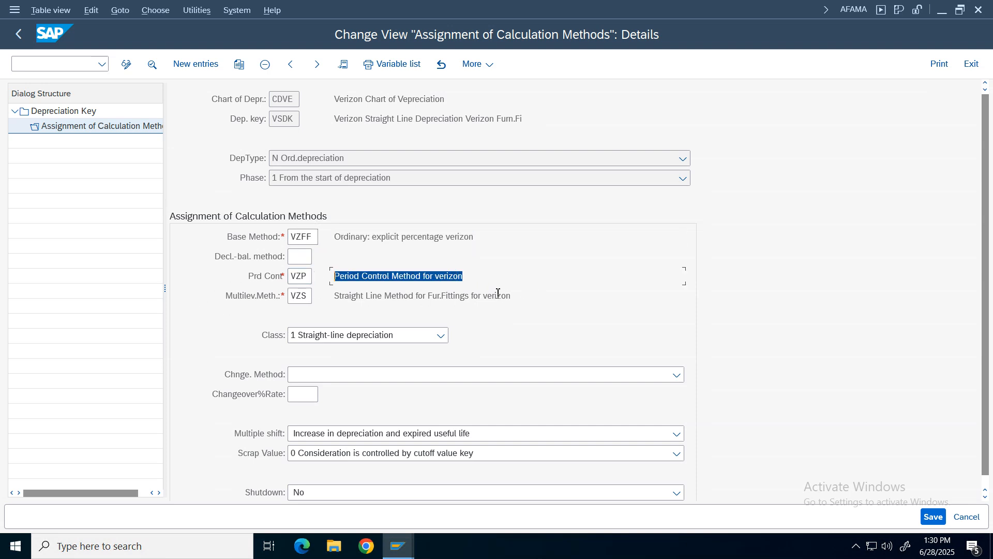
click(498, 295)
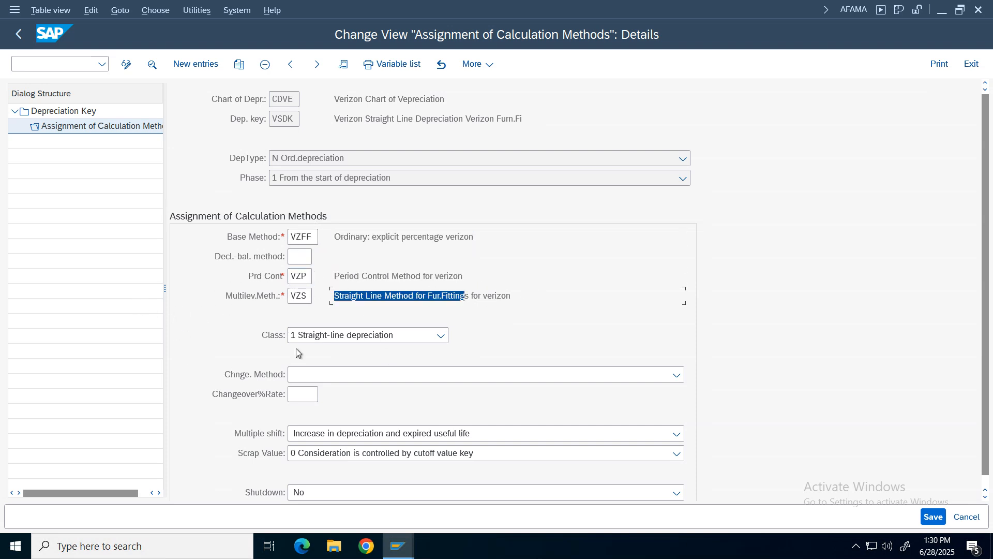
click(446, 339)
click(368, 373)
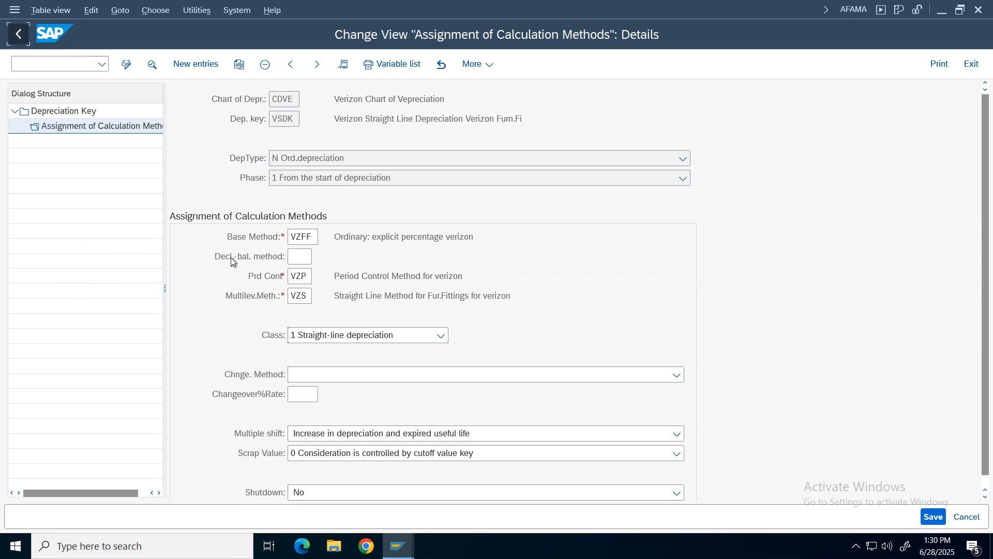
click(19, 34)
click(19, 35)
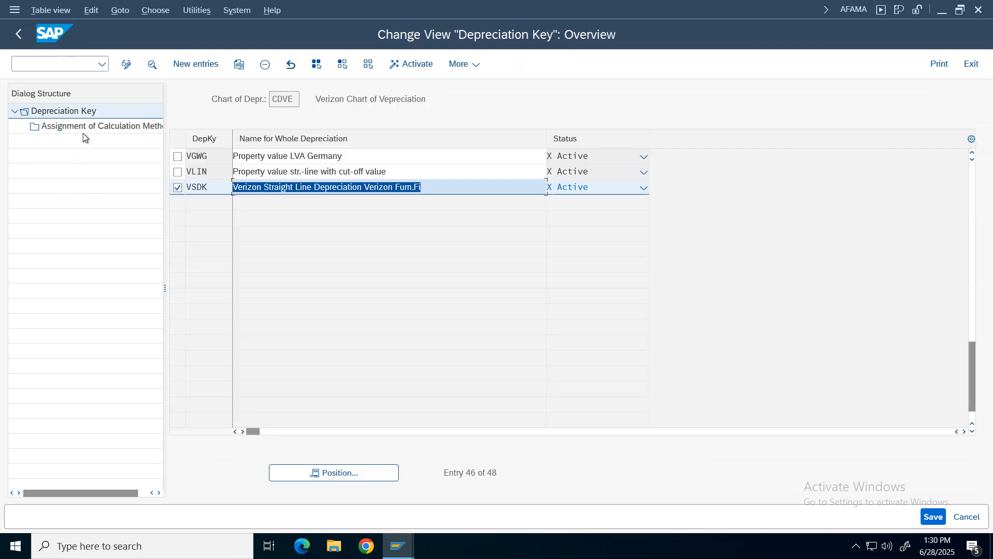
click(14, 35)
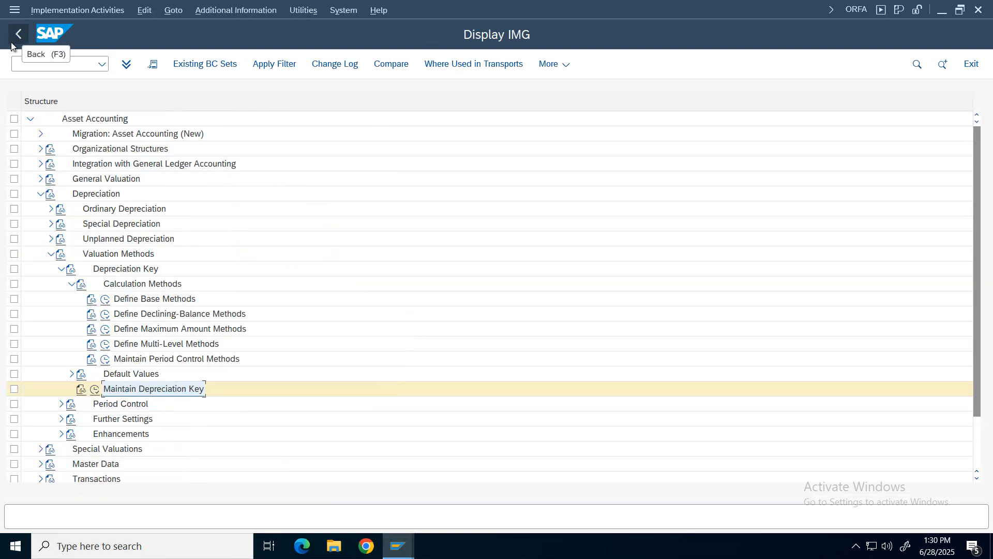
Collapse the Depreciation node and expand Master Data down to the Screen Layout activities
click(61, 269)
click(50, 254)
click(40, 194)
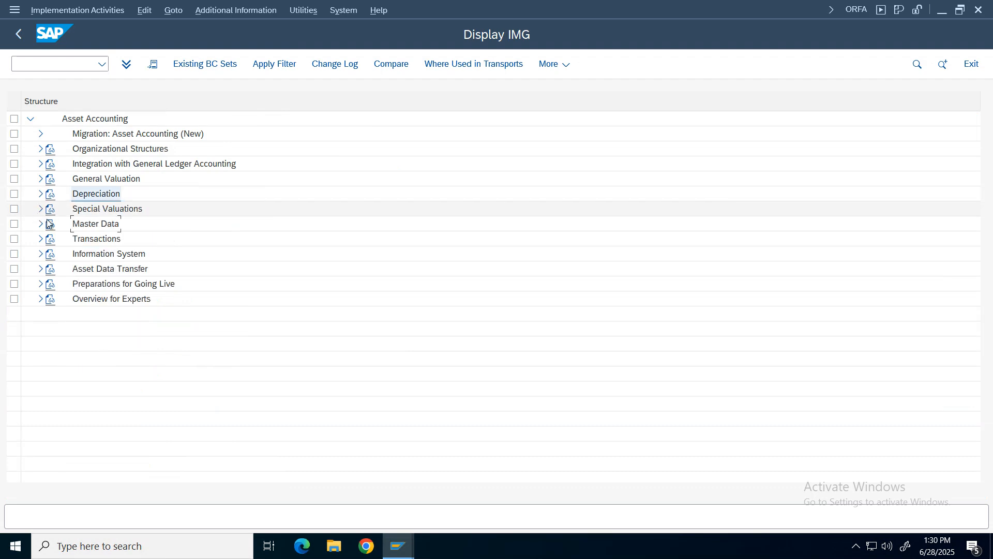
click(80, 224)
click(40, 224)
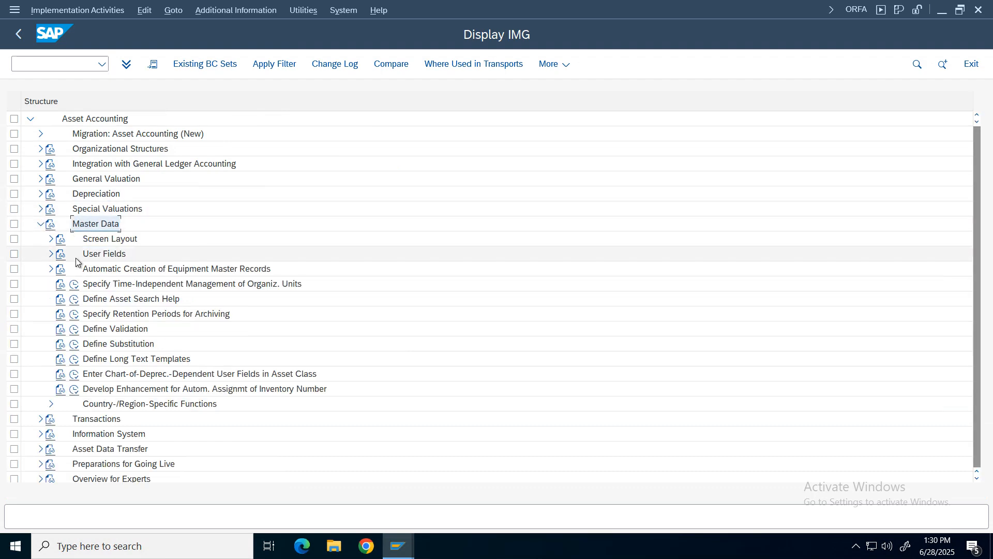
click(51, 238)
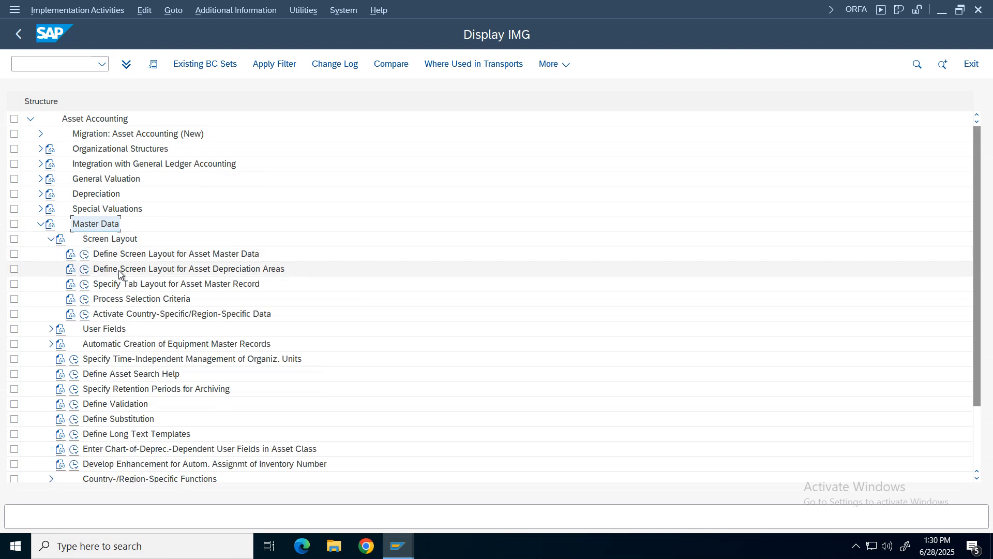
Open the screen layout definition for asset master data and position the list at layout VZFF
click(85, 254)
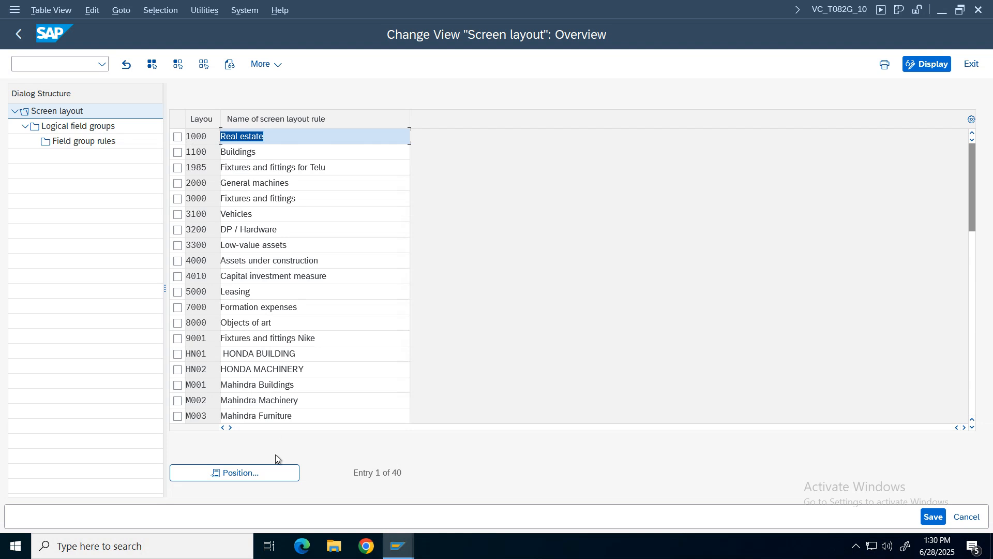
click(268, 470)
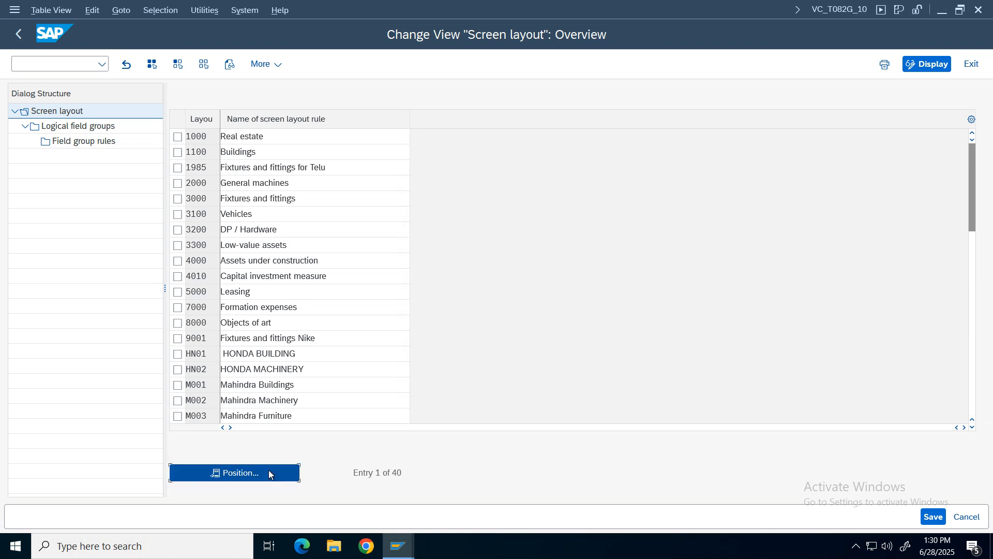
text(vzff)
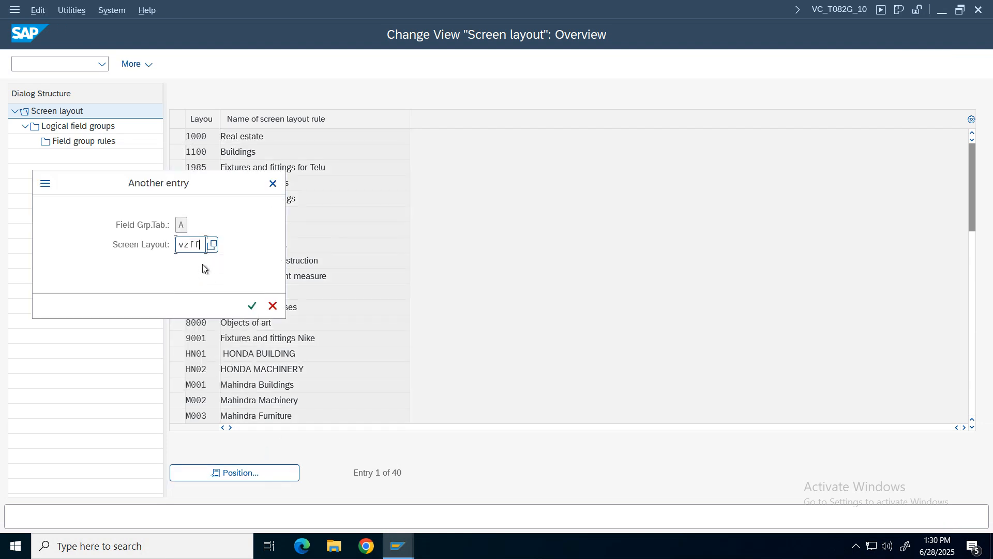
key(Return)
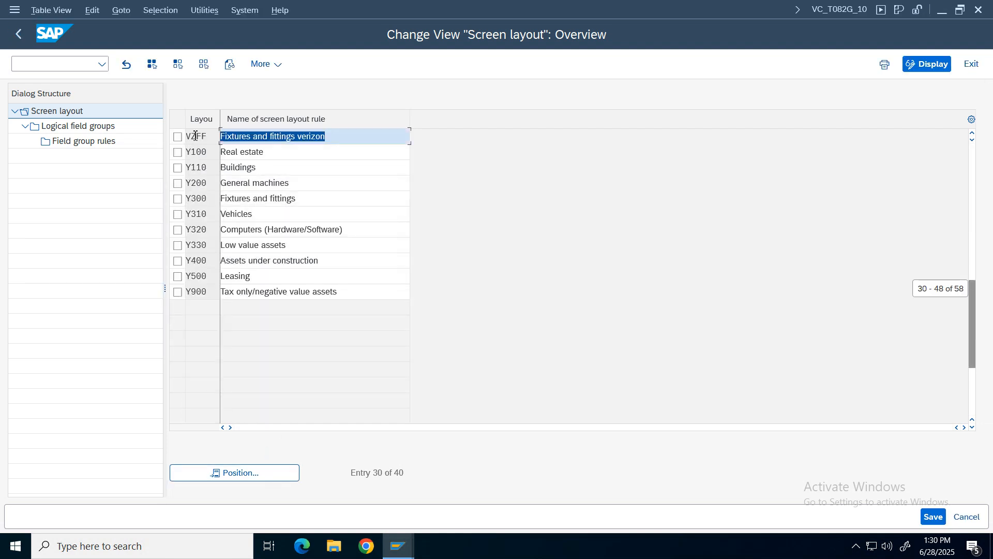
Review the field group rules of the General Data logical field group for screen layout VZFF
double_click(99, 126)
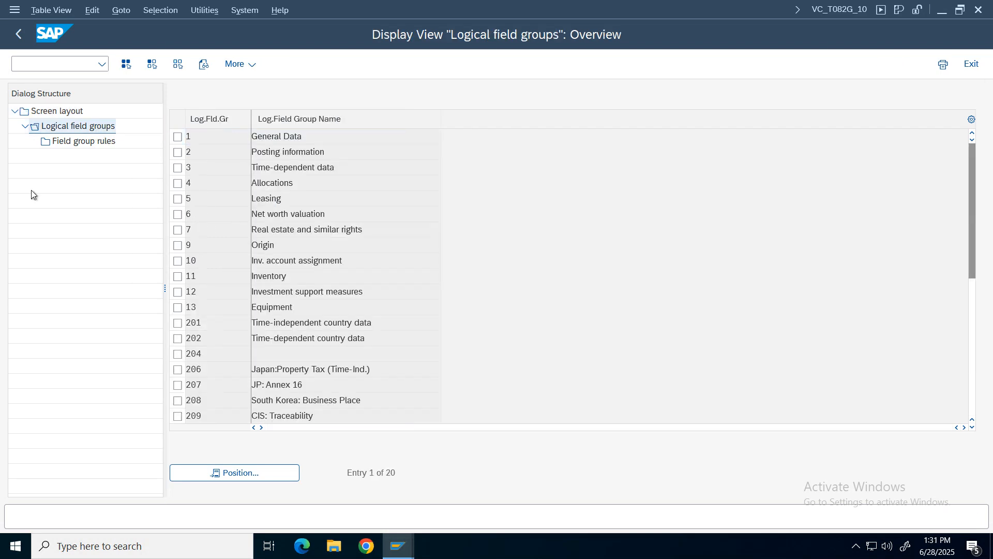
double_click(228, 136)
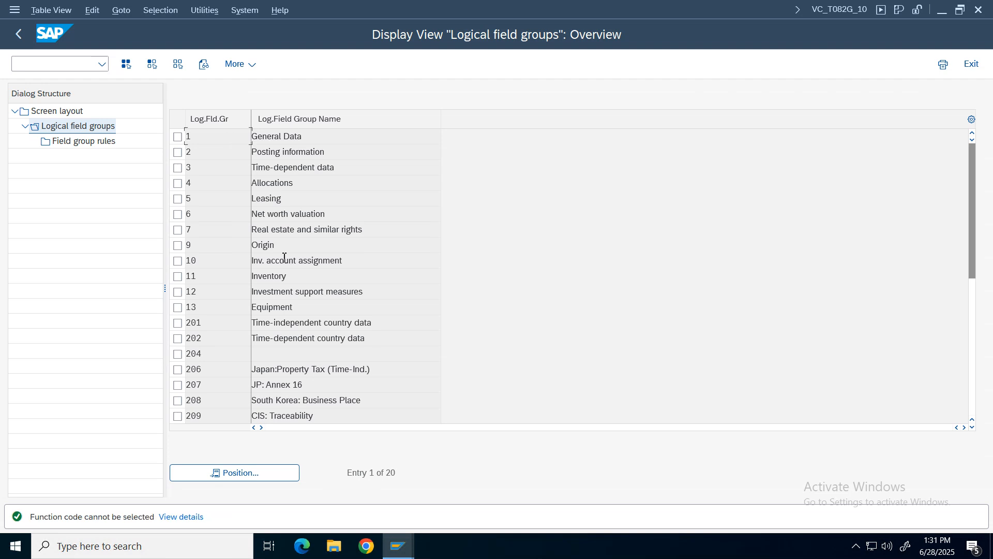
double_click(89, 141)
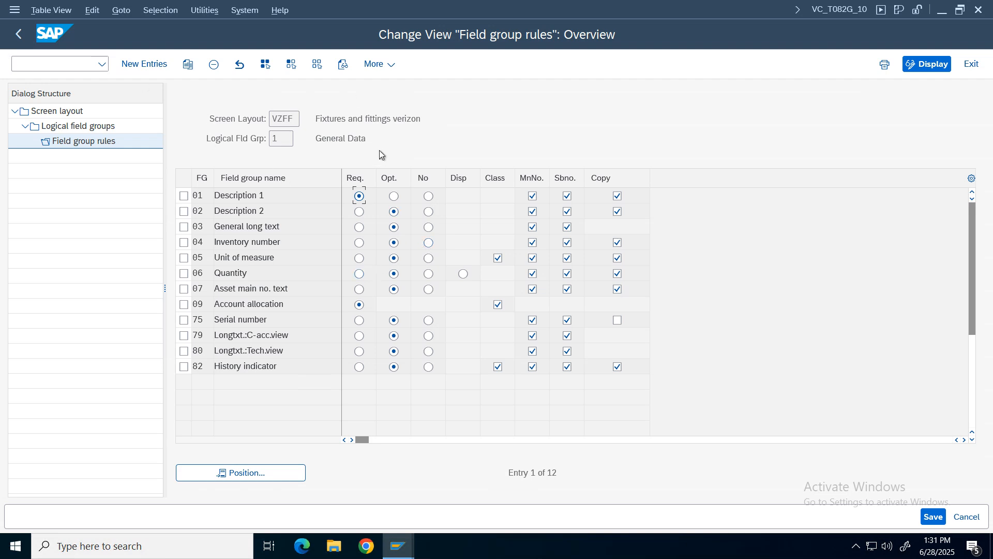
Leave the screen layout maintenance, return to the Asset Accounting structure and collapse the Master Data node
click(20, 36)
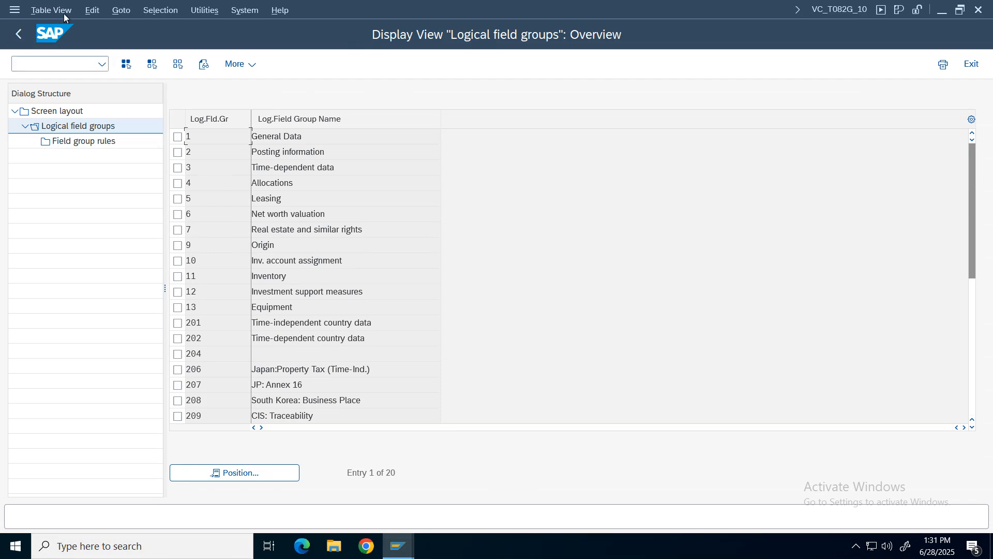
click(19, 34)
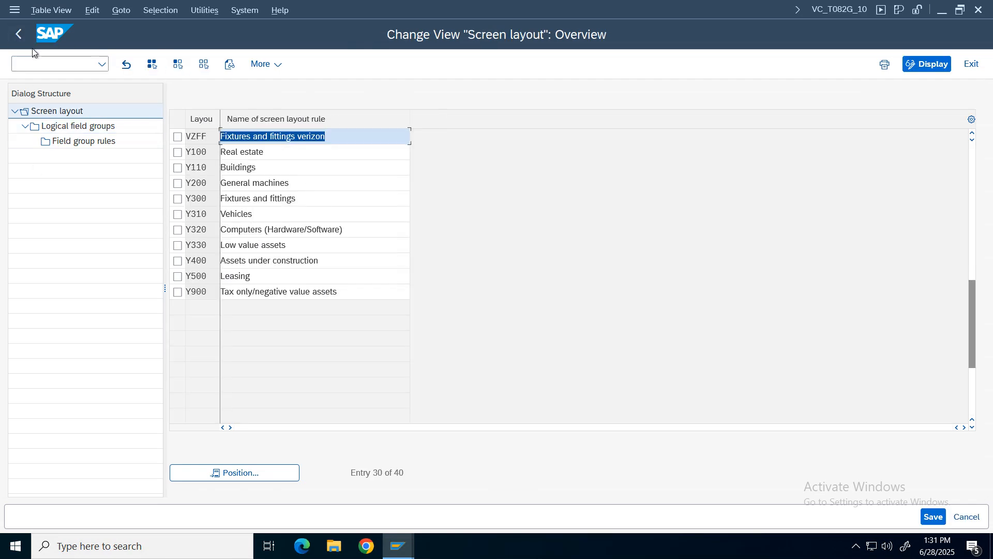
click(19, 34)
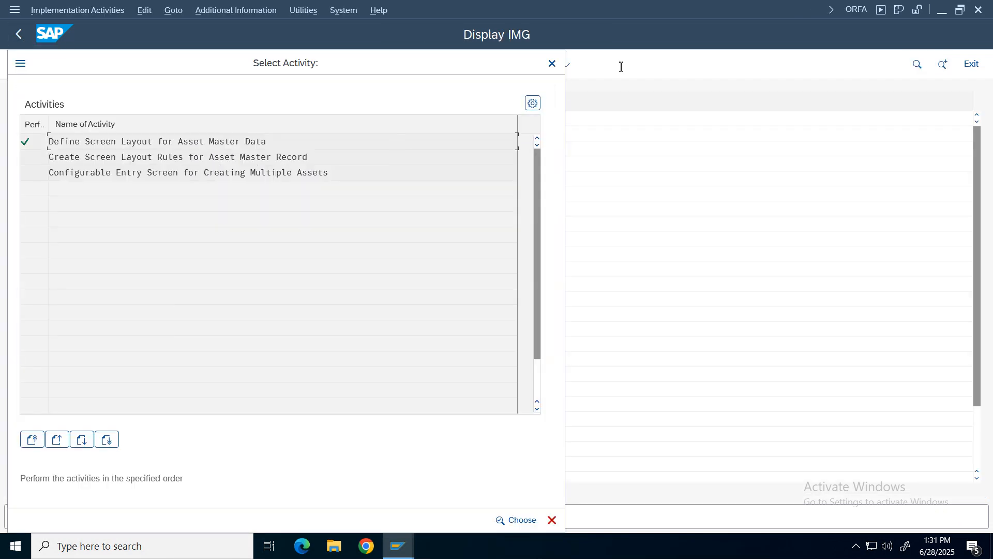
click(553, 64)
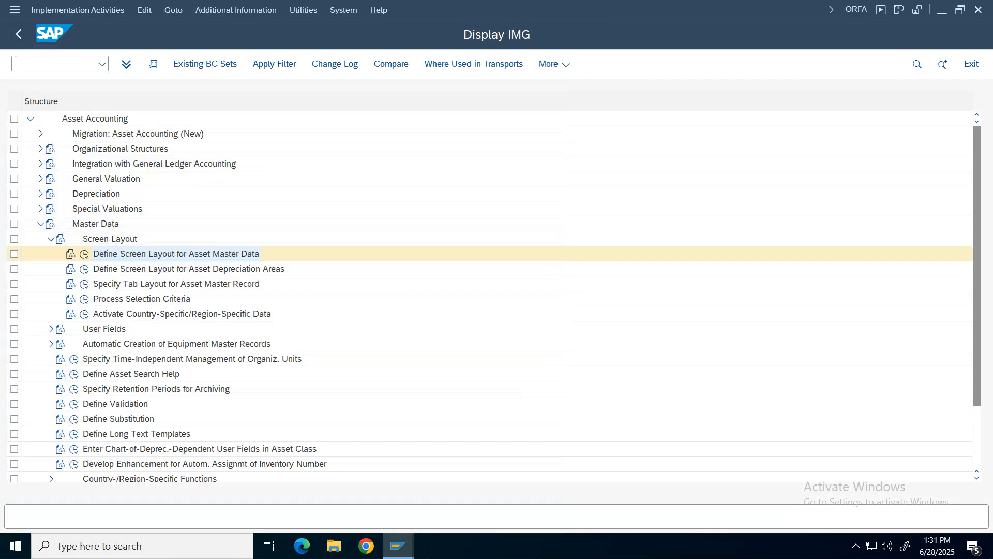
click(202, 268)
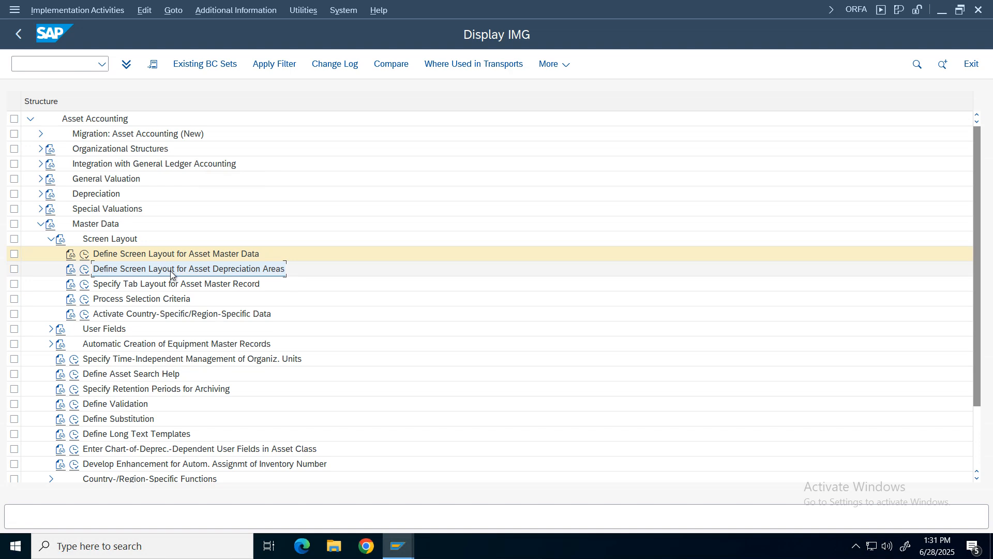
click(41, 227)
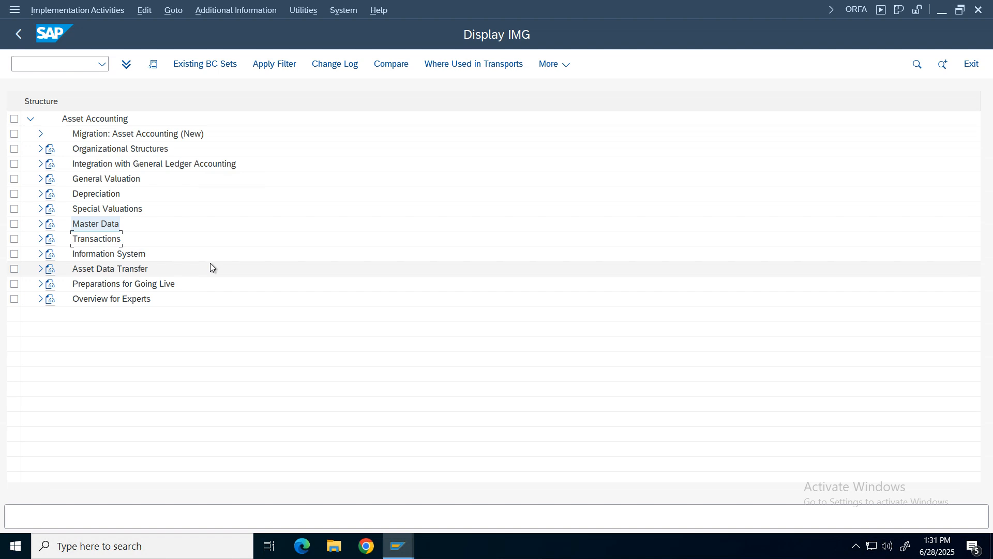
Switch to the session displaying the G/L account centrally and leave it for the SAP Easy Access menu
click(401, 548)
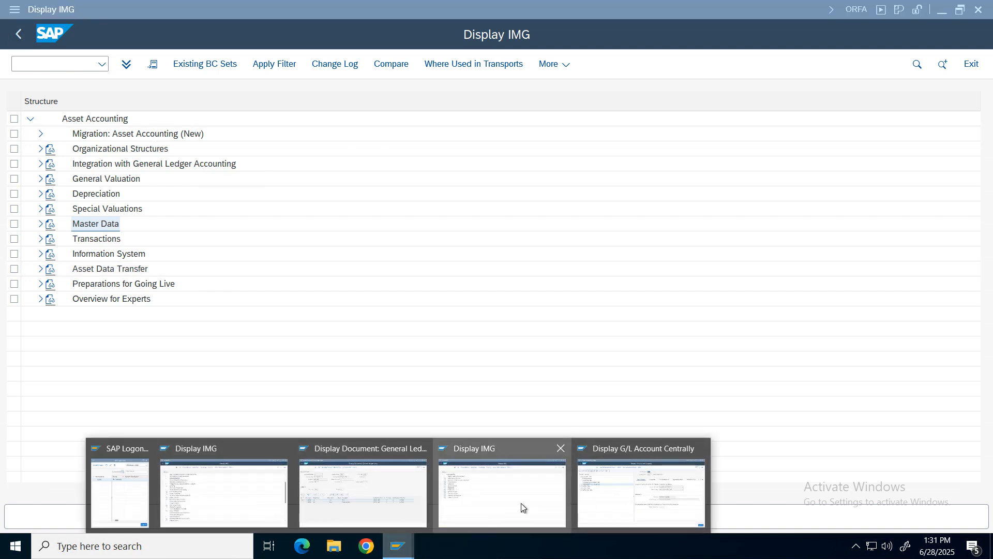
click(596, 501)
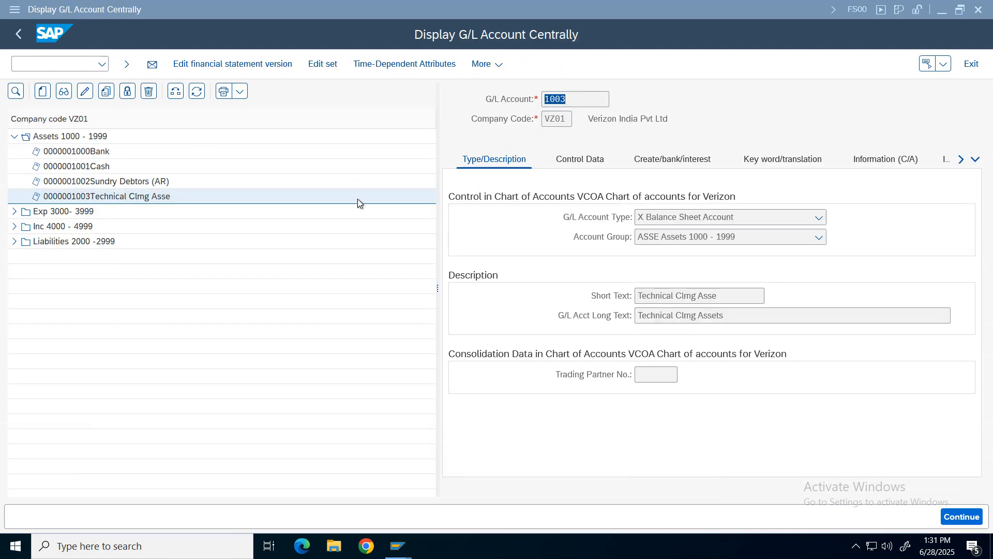
click(19, 35)
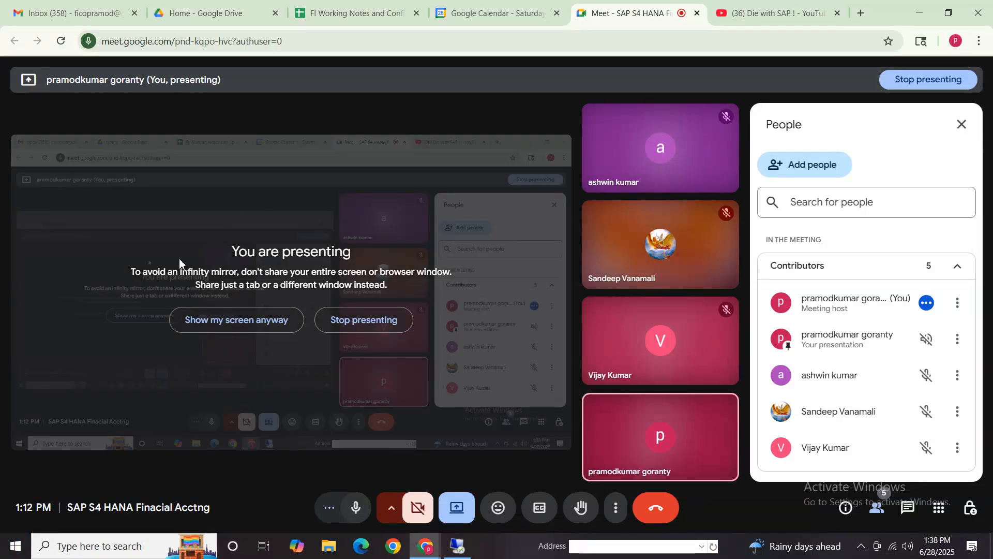
Switch to the FI Working Notes spreadsheet in Google Sheets, move the floating meeting window aside and go to the empty rows below the Technical Clrng Account entries
click(311, 17)
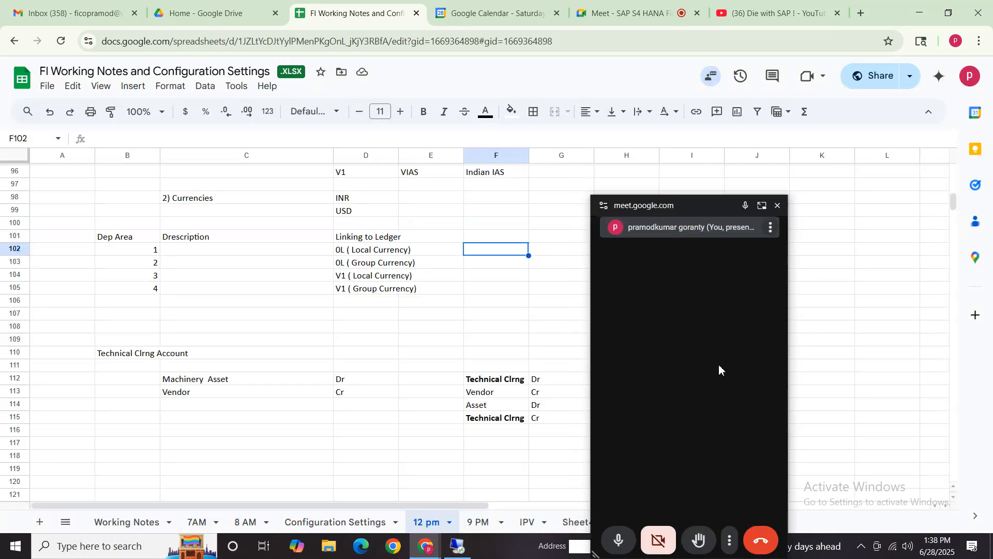
drag(701, 205, 857, 558)
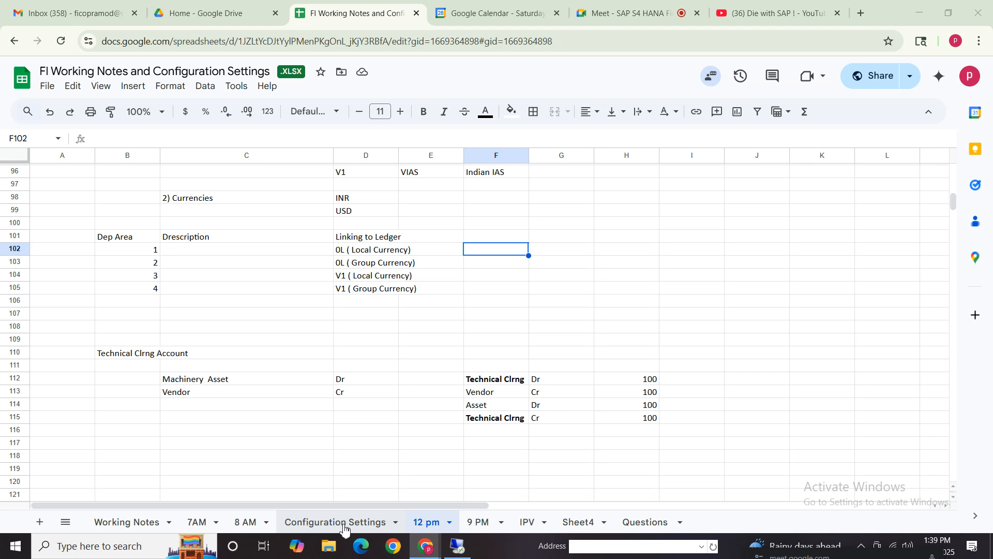
click(155, 417)
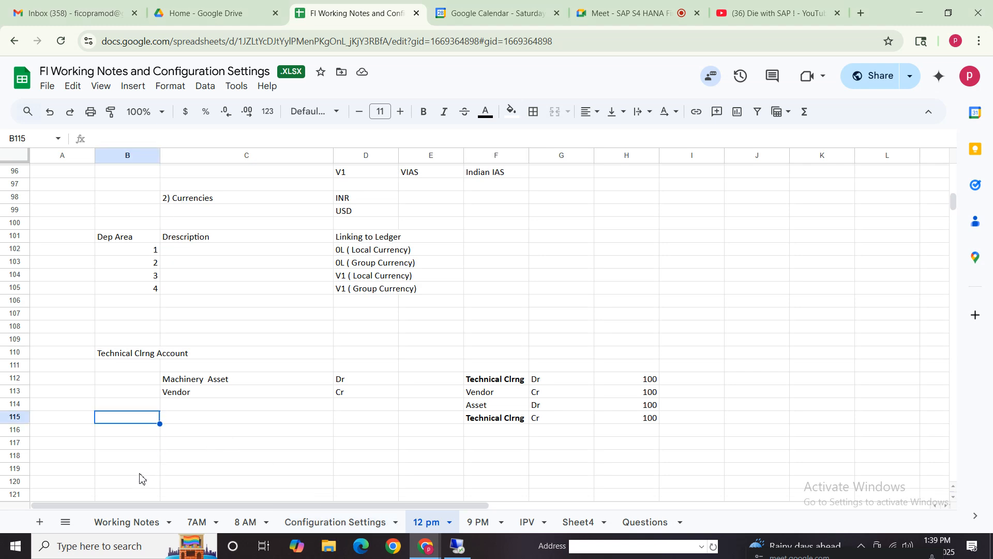
key(Down)
key(Down)
key(Down)
key(Down)
key(Down)
key(Down)
key(Down)
key(Down)
key(Down)
key(Down)
key(Down)
key(Down)
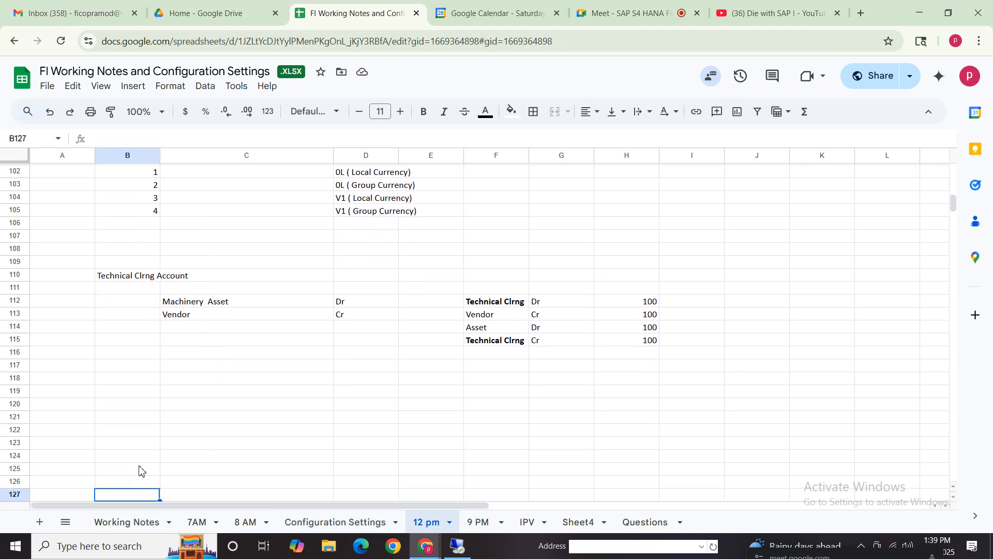
key(Down)
key(Down)
key(Down)
key(Down)
key(Down)
key(Down)
key(Down)
key(Down)
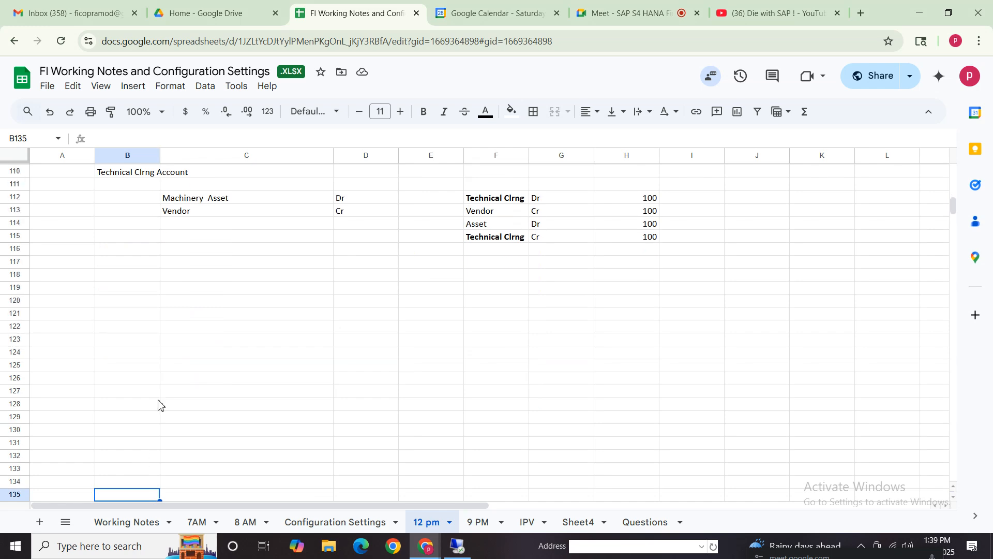
Enter the numbering "1)" in B118 and the note "Asset Acqusition form Vendor" in C118
click(127, 280)
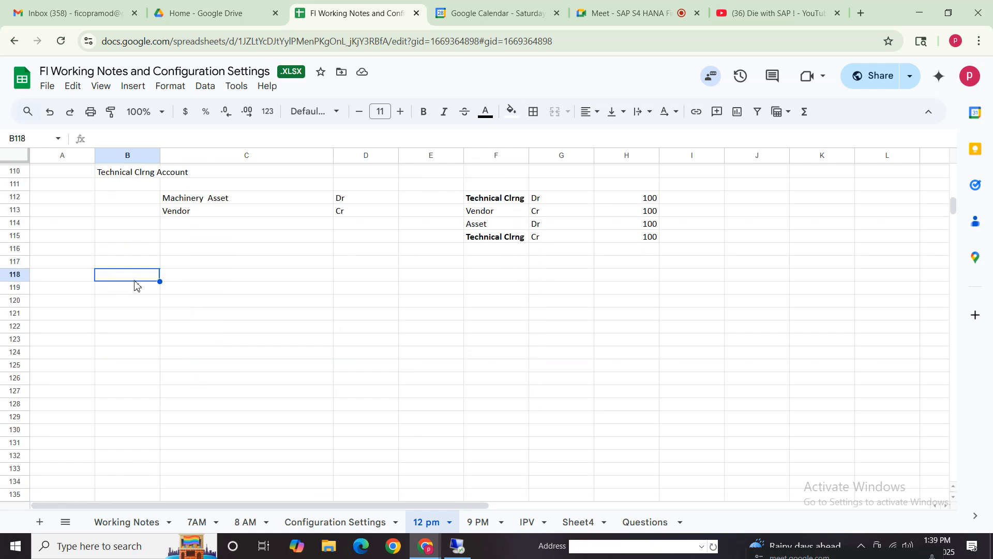
text(1)
key(Tab)
text(As)
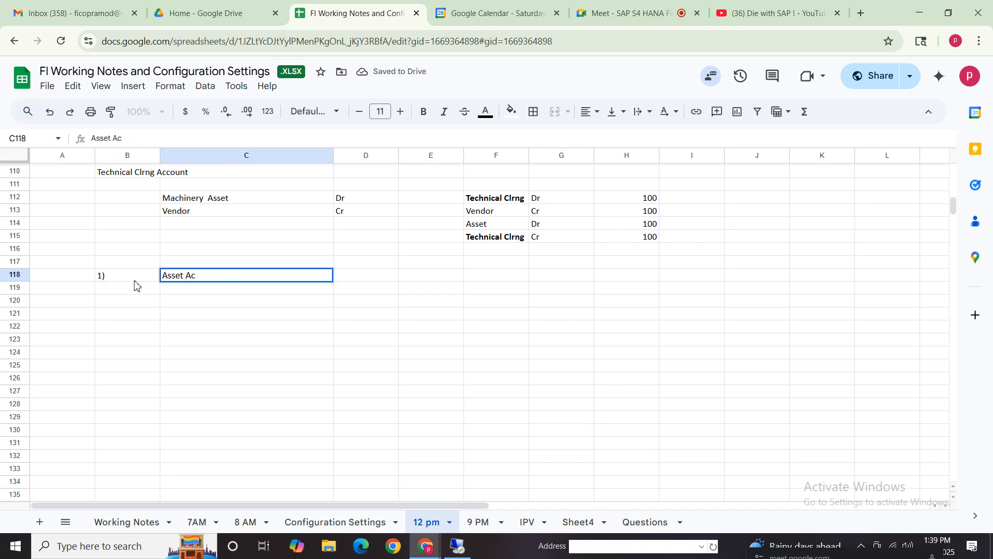
text(set Acqusiti)
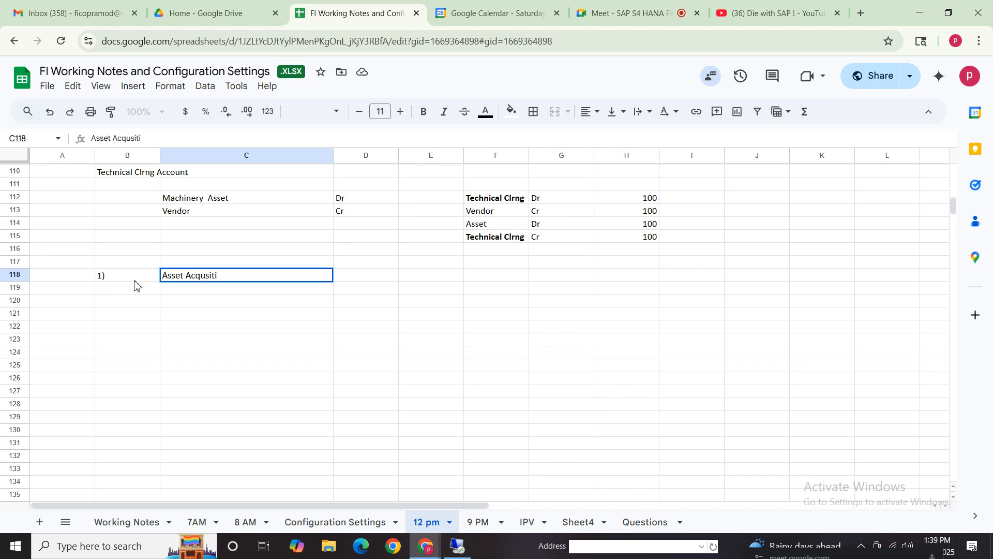
text(on form Vendor)
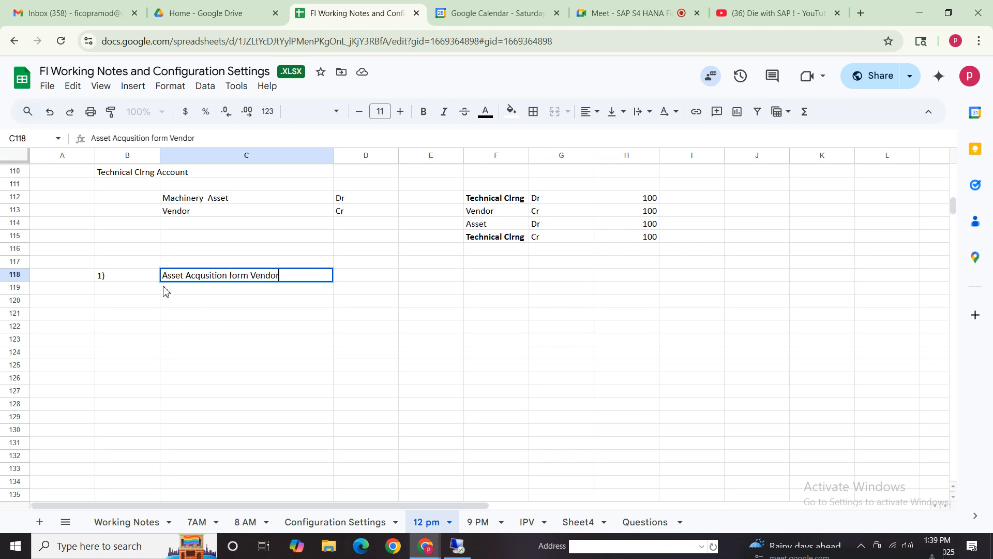
click(144, 279)
click(143, 266)
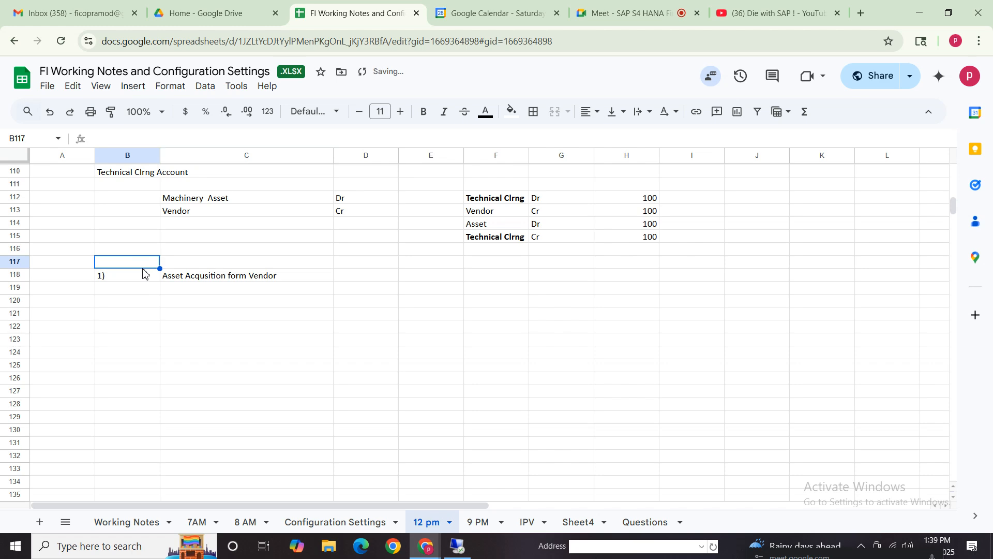
Add the note "Asset Master" in C117, above the vendor acquisition line
click(185, 265)
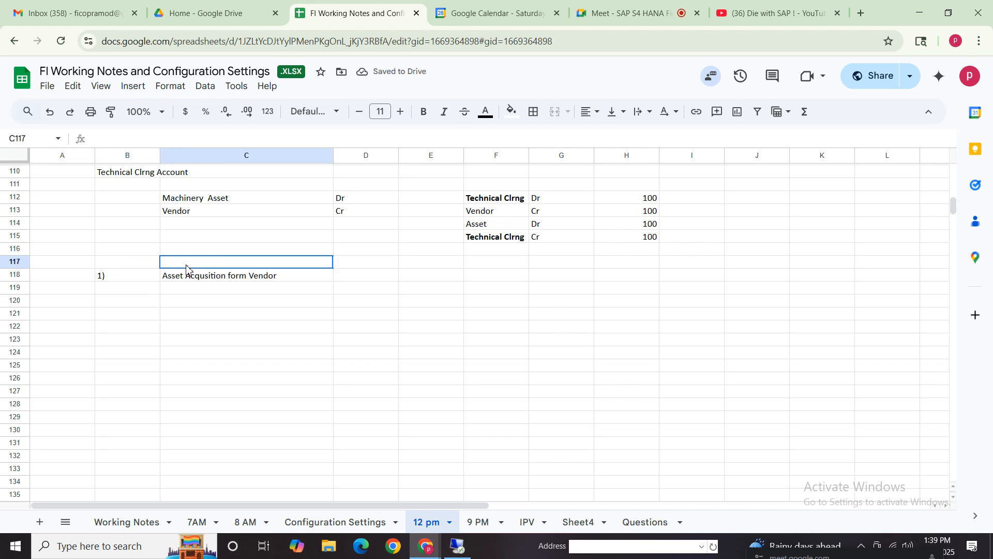
text(Asset M)
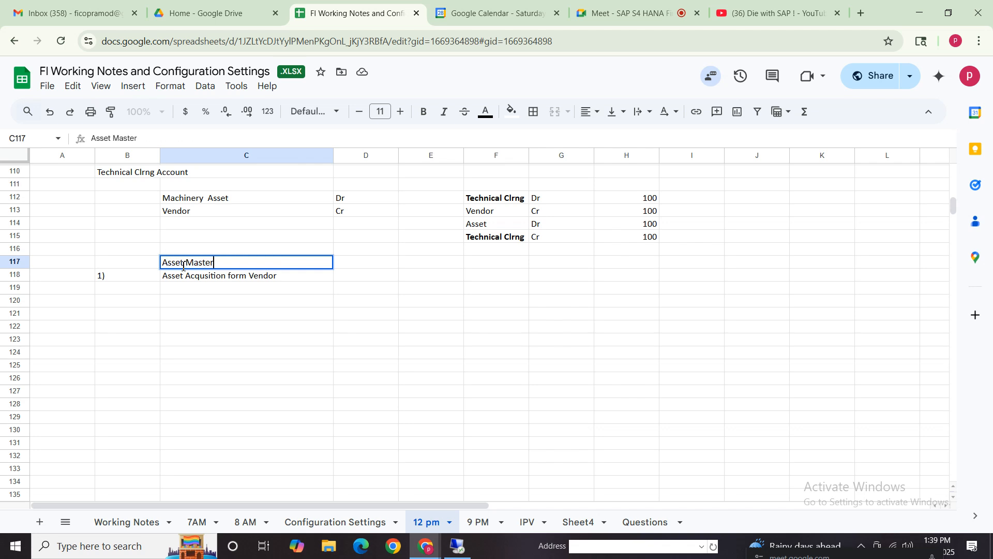
text(aster)
click(103, 264)
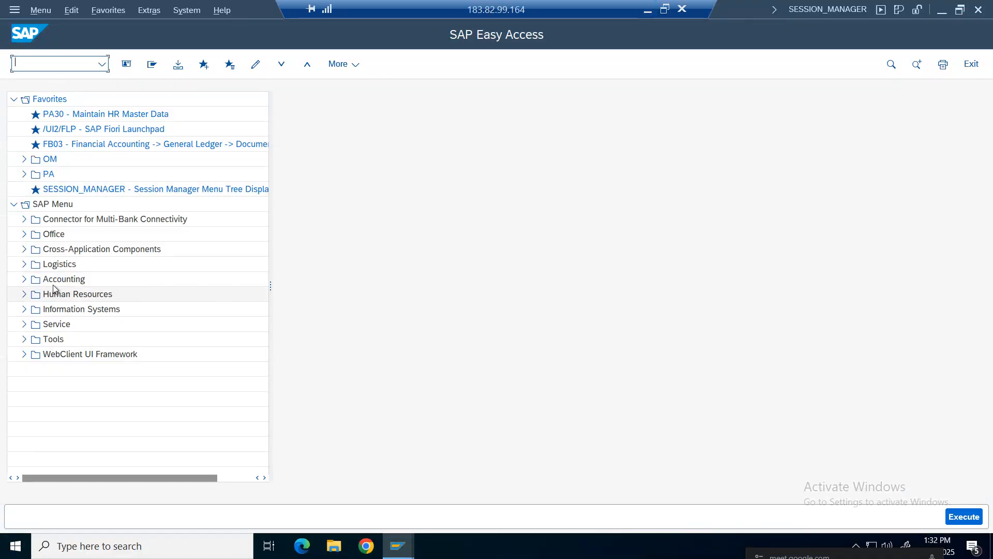
Switch back to SAP Easy Access and expand Accounting, Financial Accounting and Fixed Assets
double_click(52, 282)
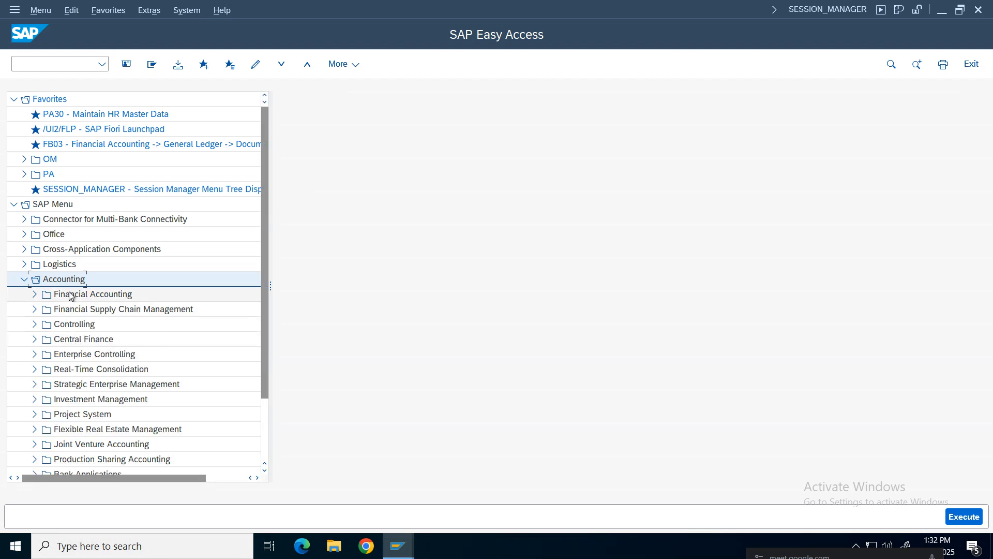
double_click(73, 294)
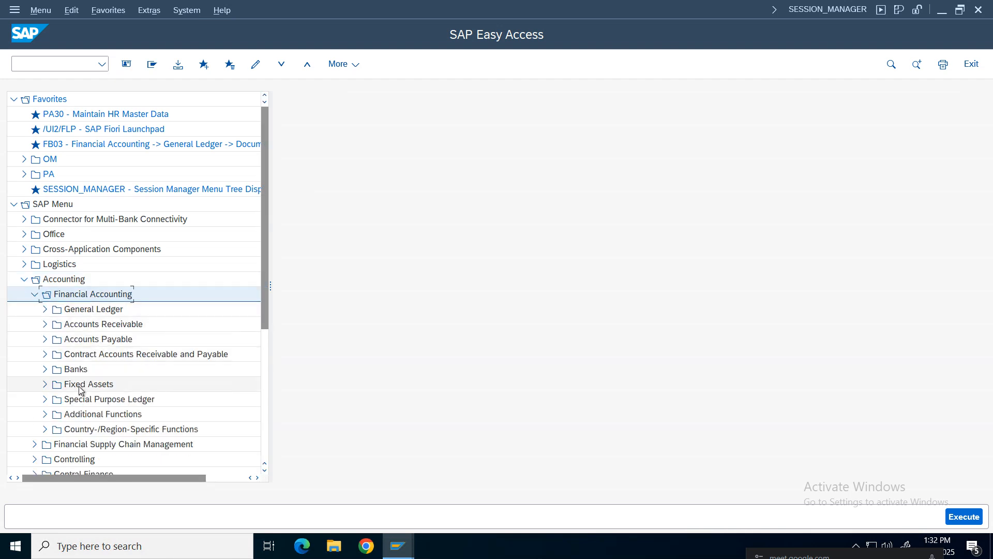
click(46, 389)
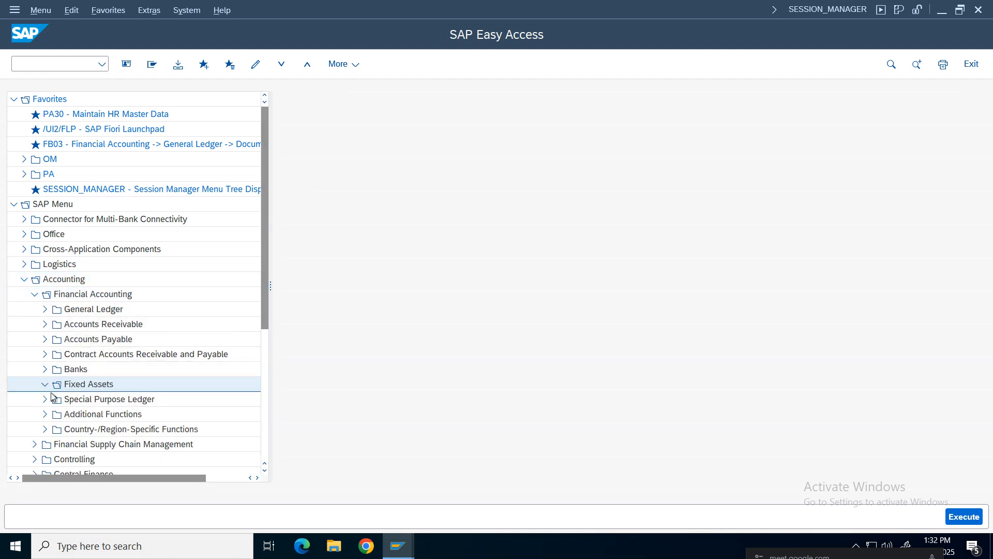
click(46, 385)
click(54, 403)
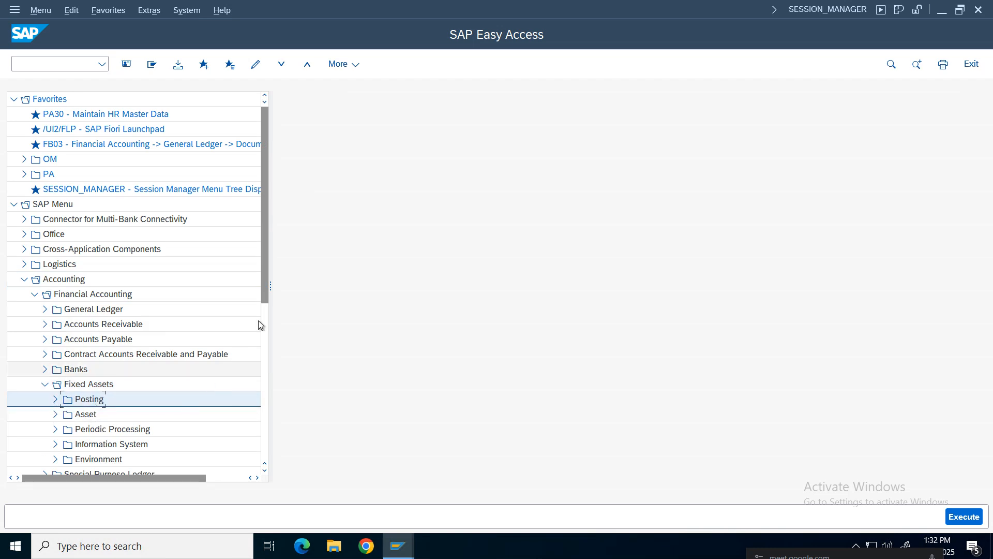
Expand the Posting folder under Fixed Assets and its Acquisition subfolder
drag(266, 267, 266, 309)
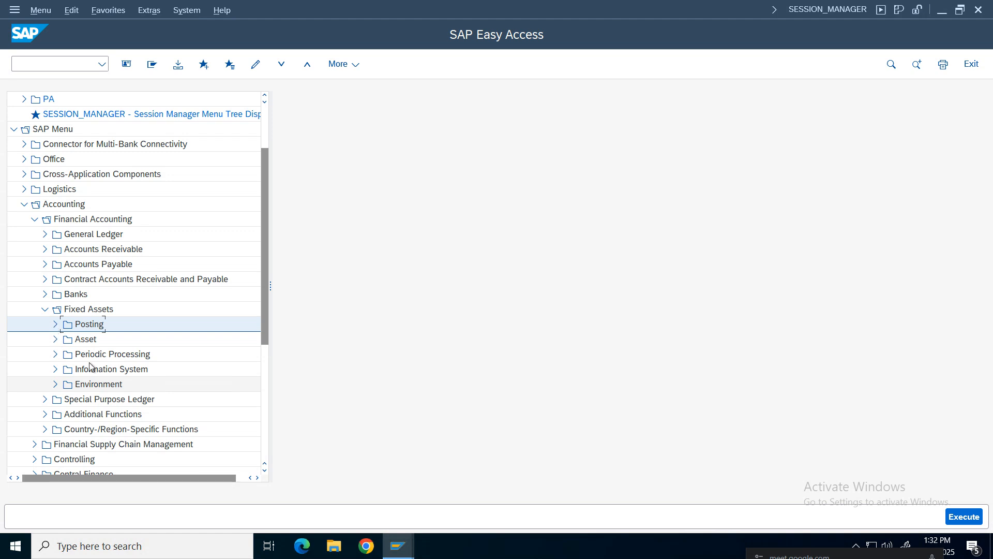
click(55, 324)
click(96, 295)
click(66, 294)
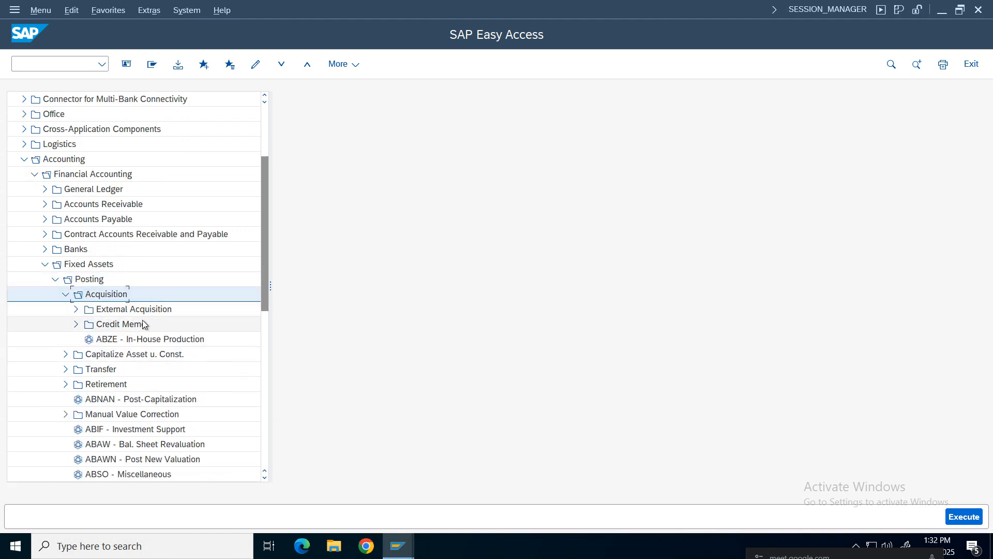
Open the F-90 With Vendor posting under External Acquisition to view its header screen, and exit without entering data
click(134, 308)
click(76, 309)
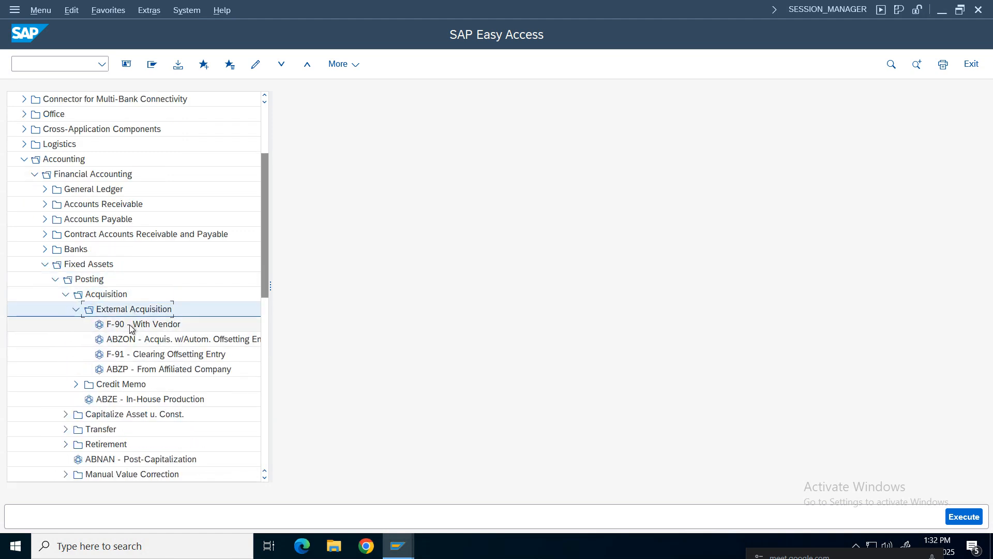
drag(274, 291, 351, 288)
click(146, 326)
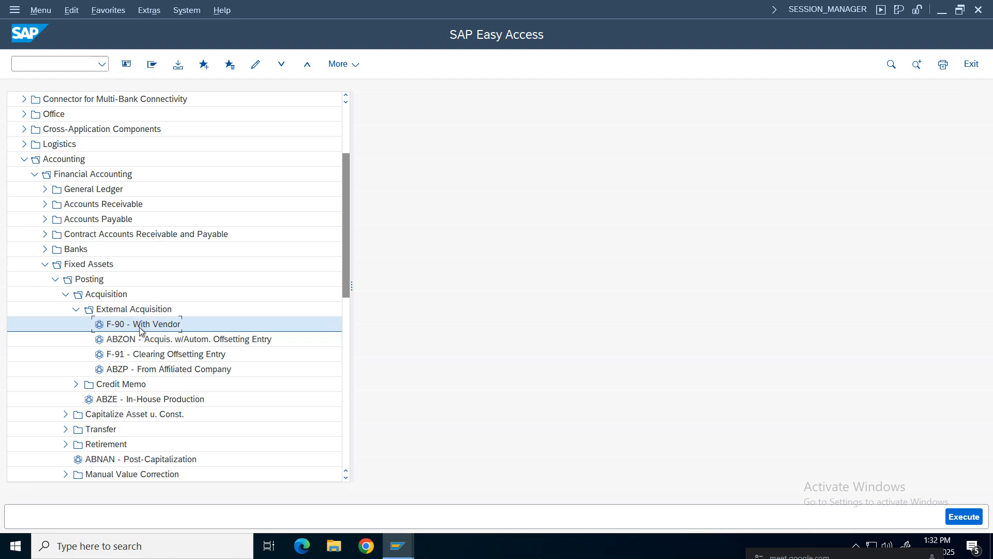
double_click(145, 325)
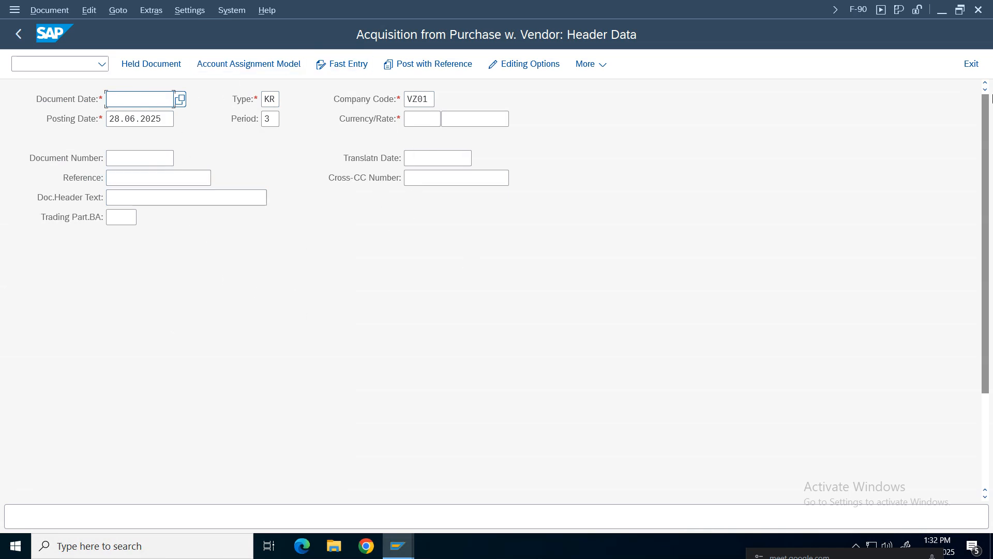
click(972, 64)
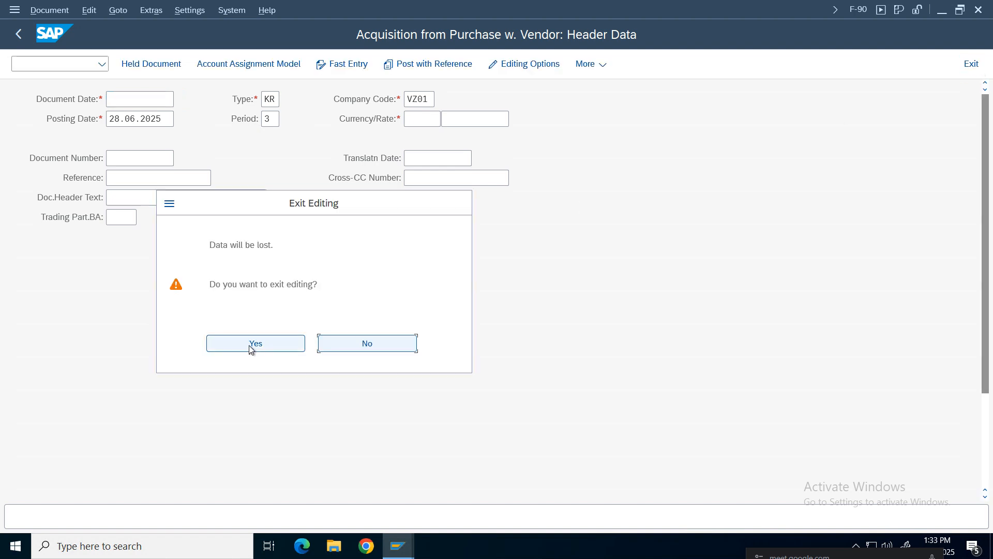
click(249, 344)
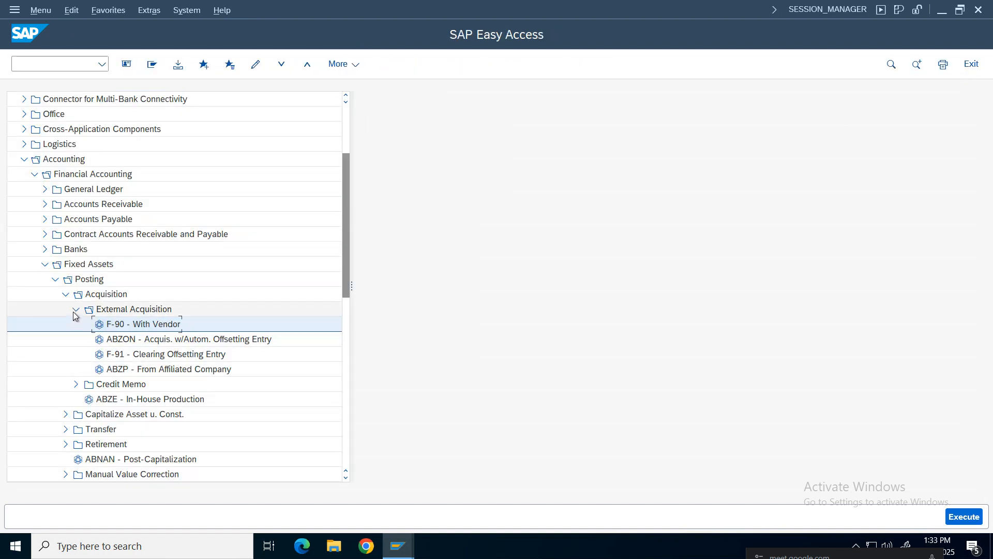
Collapse the Posting folder and open AS01 - Asset from the Create folder under Fixed Assets, Asset
click(75, 310)
click(65, 294)
click(56, 279)
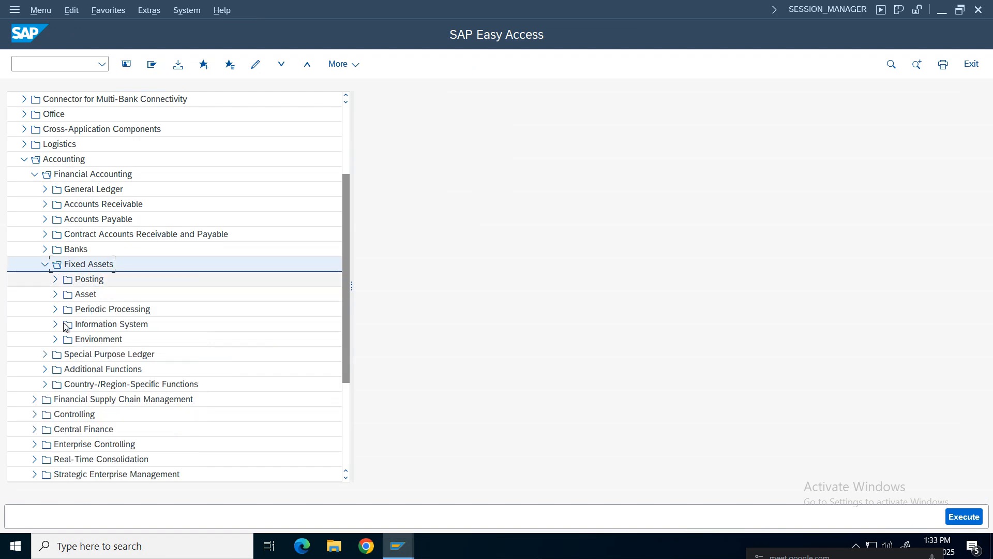
click(55, 294)
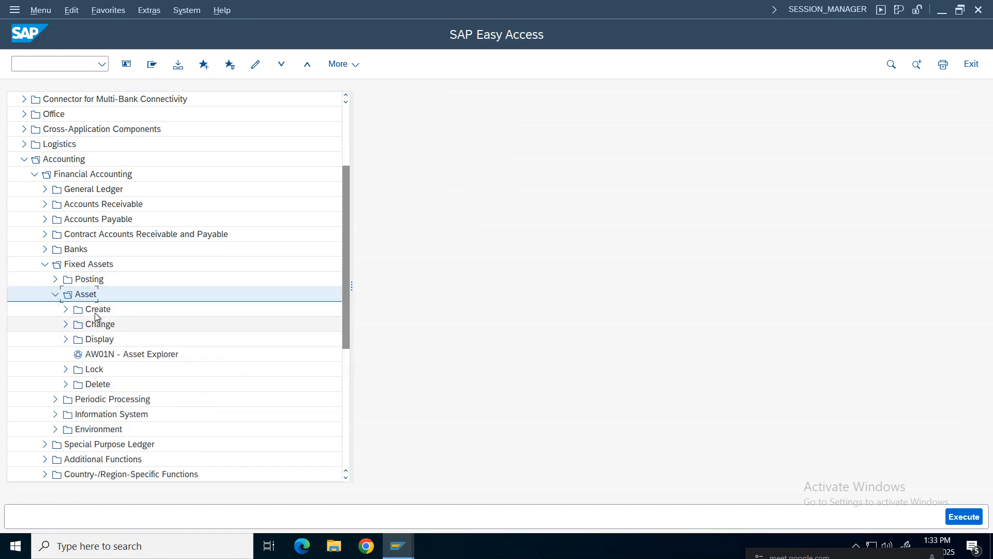
click(66, 309)
click(112, 325)
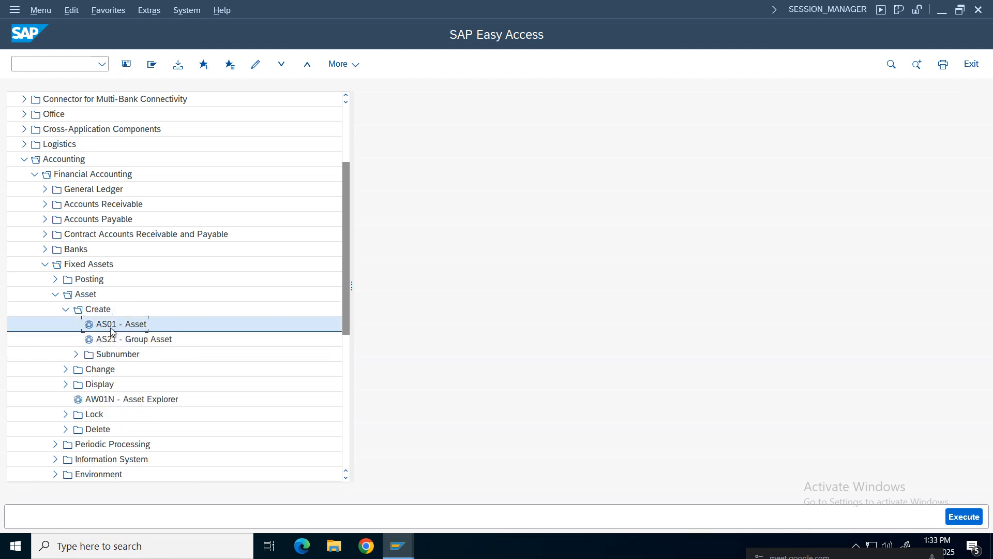
double_click(118, 326)
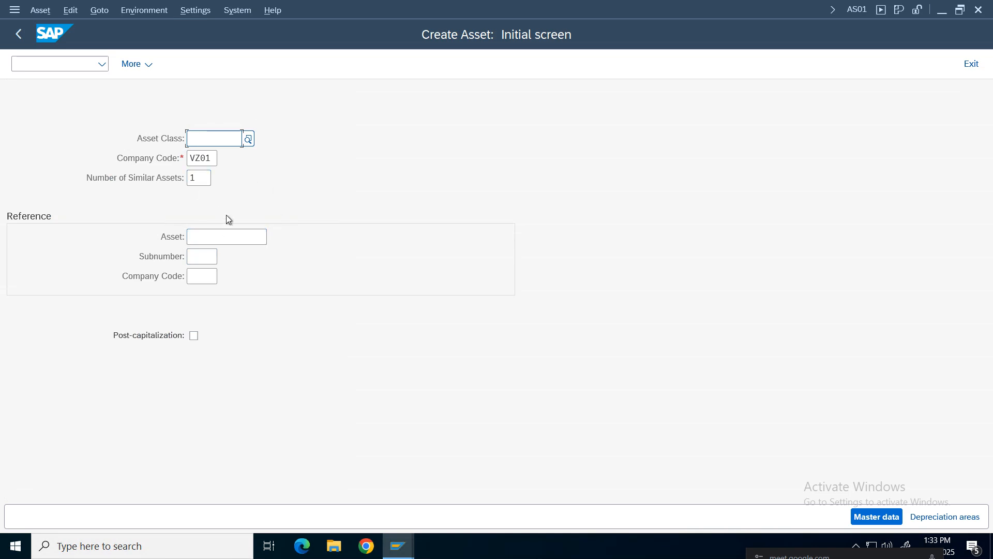
Try to create one asset of class VZFF, Fixtures and Fittings for Verizon, in company code VZ01
click(248, 141)
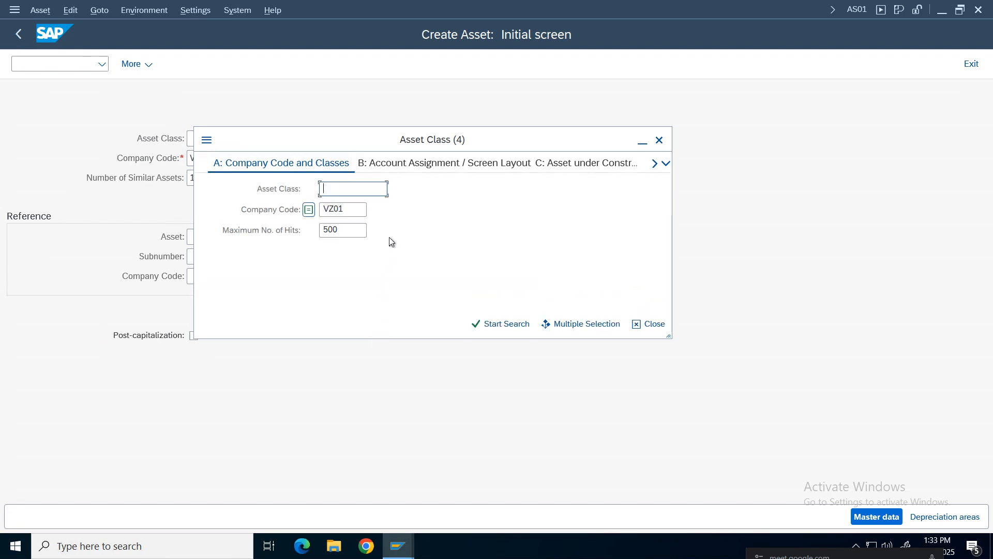
key(Return)
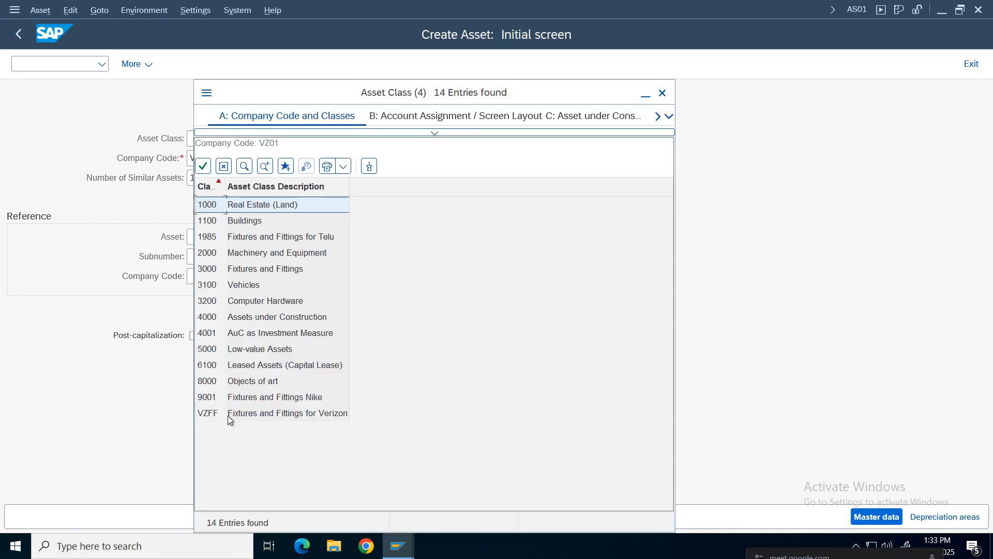
double_click(227, 414)
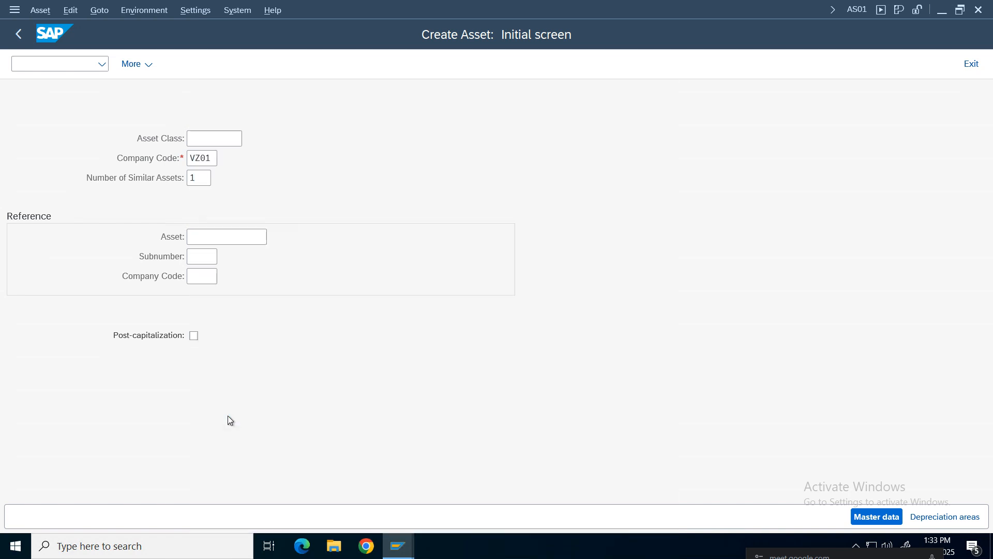
click(206, 159)
click(203, 180)
key(Return)
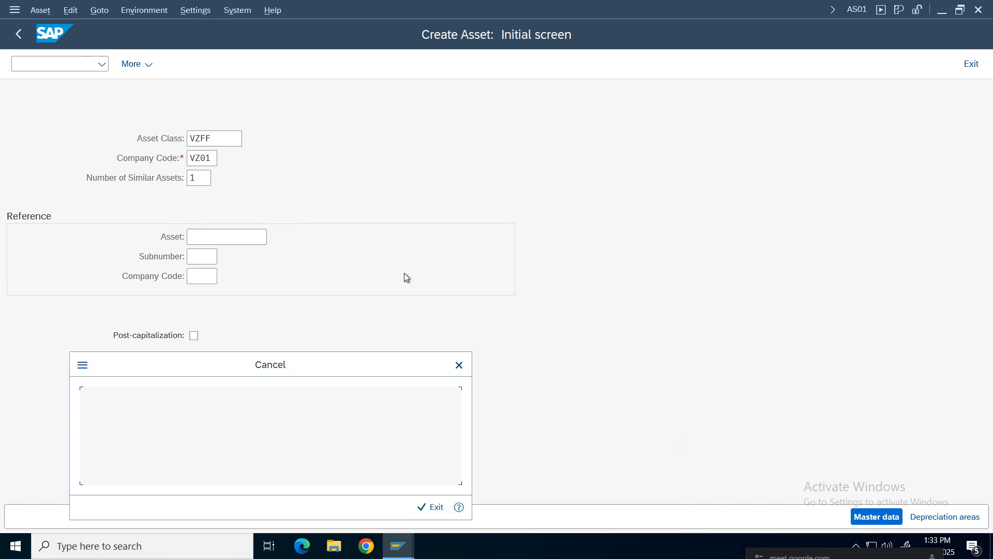
Read the error message about the last completed fiscal year and leave asset creation
drag(302, 368, 501, 170)
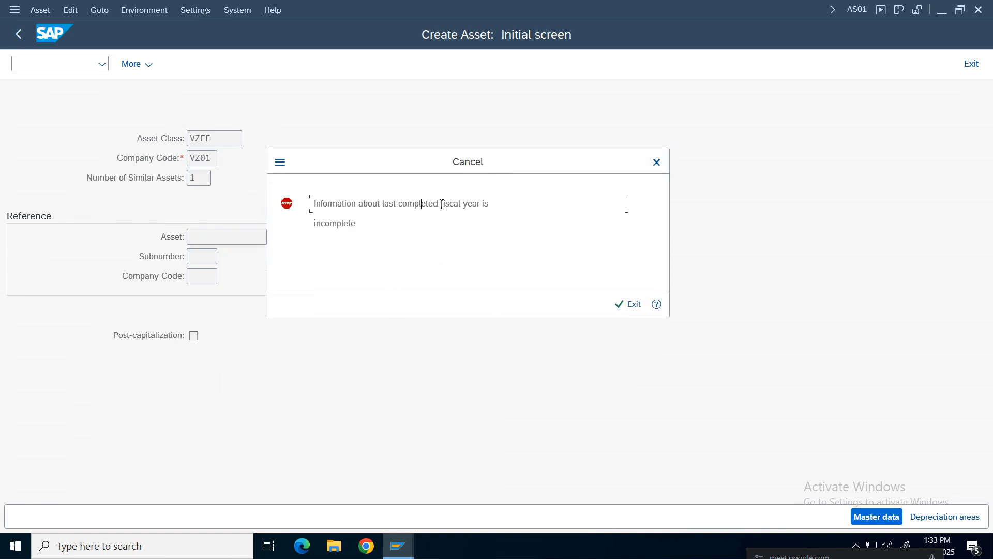
drag(368, 224, 313, 224)
click(656, 163)
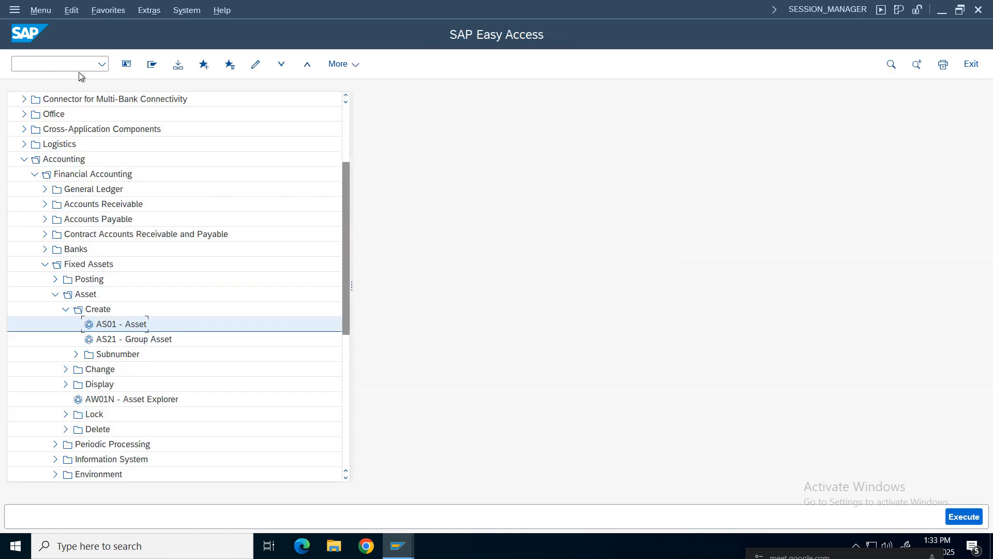
Collapse the Asset folder and open FAA_CMP - Execute/Undo from Year-End Closing under Periodic Processing
click(66, 309)
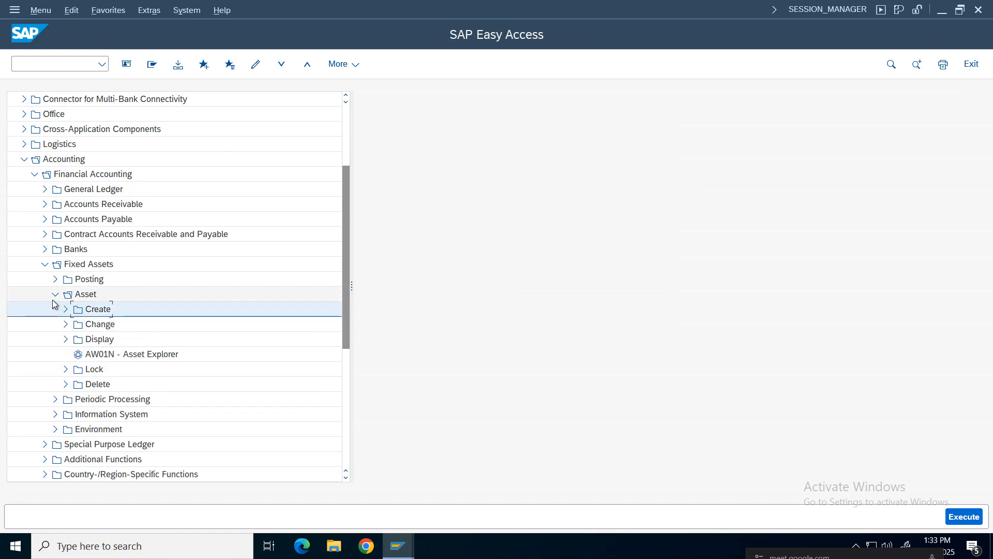
click(55, 293)
click(56, 309)
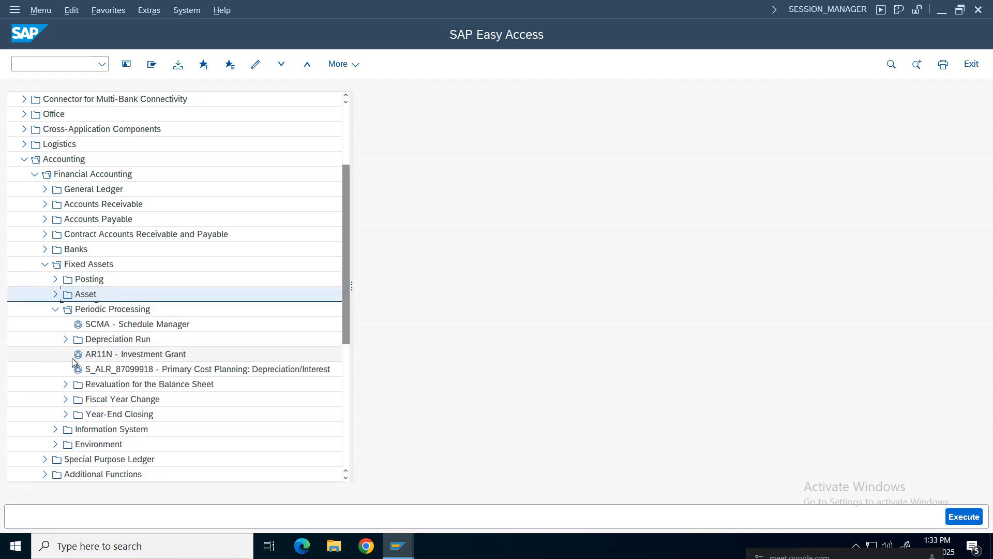
click(66, 399)
click(66, 448)
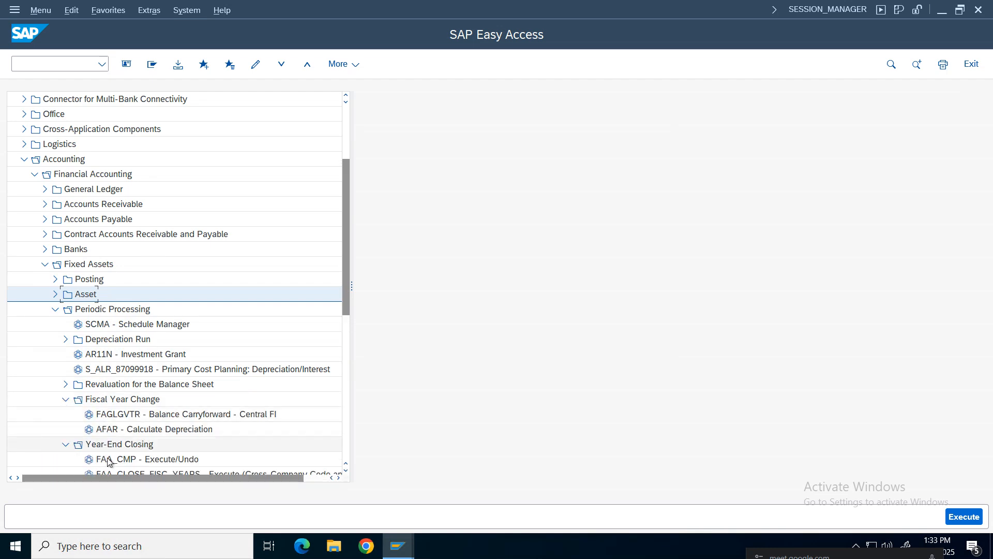
drag(350, 286, 350, 339)
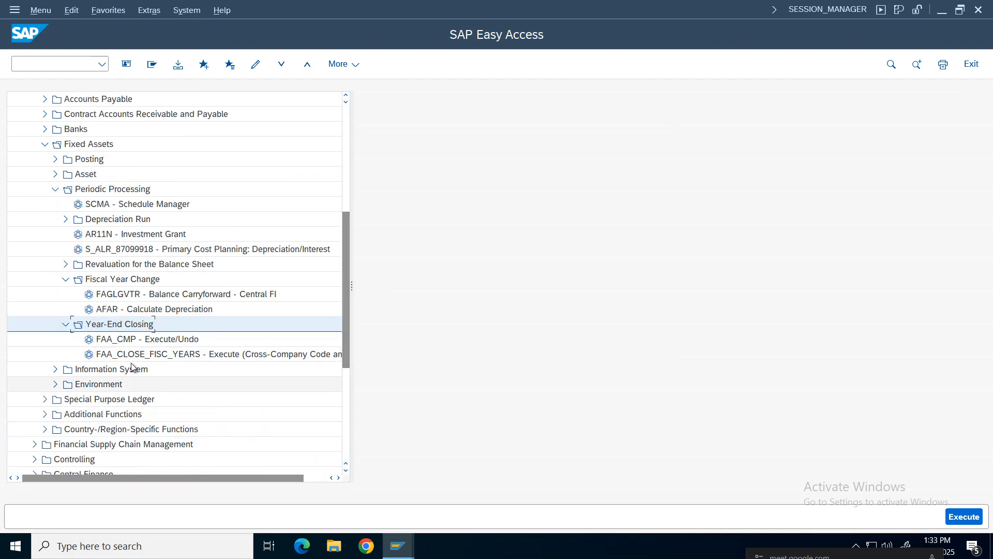
click(112, 341)
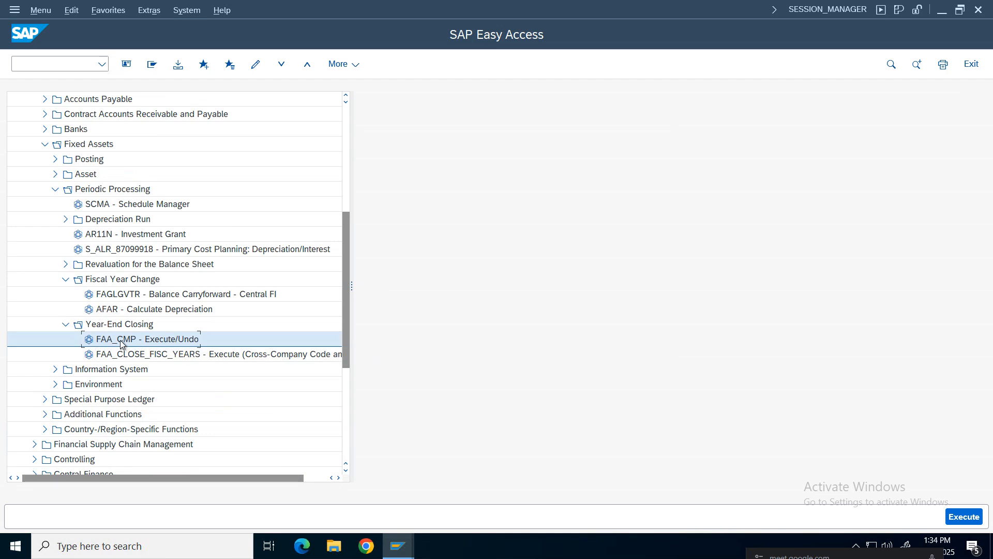
double_click(123, 341)
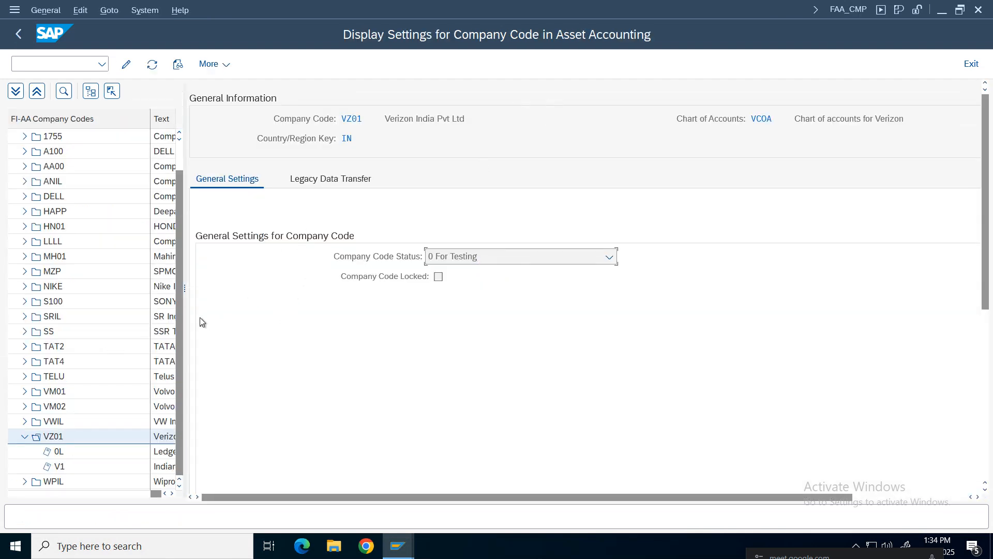
Widen the list of company codes to show their full names and check the current transaction code
drag(184, 288, 229, 287)
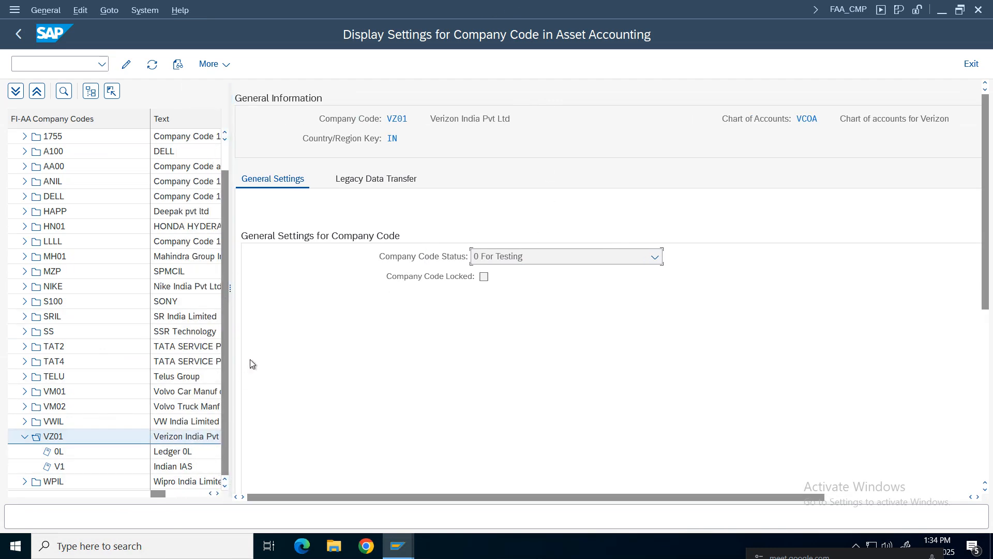
drag(231, 290, 257, 283)
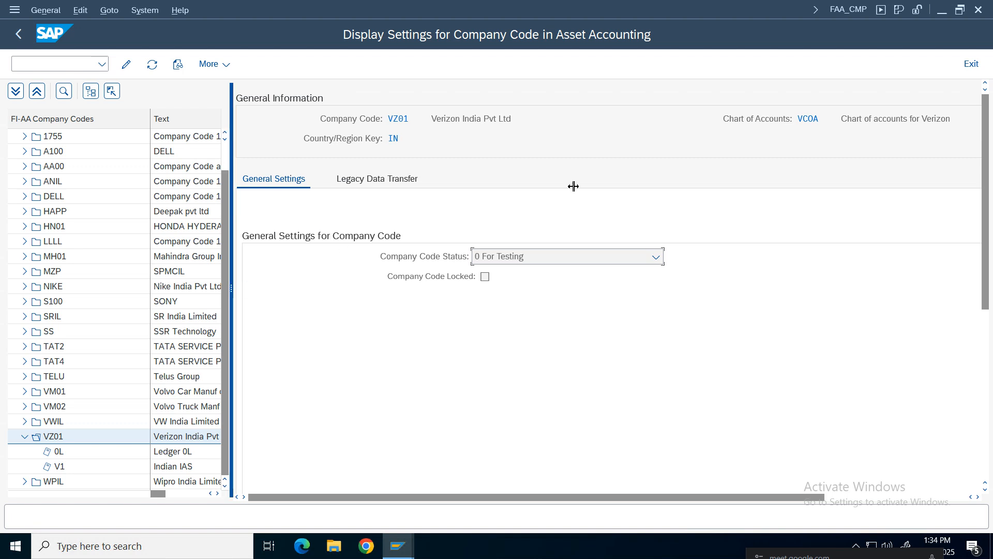
click(844, 15)
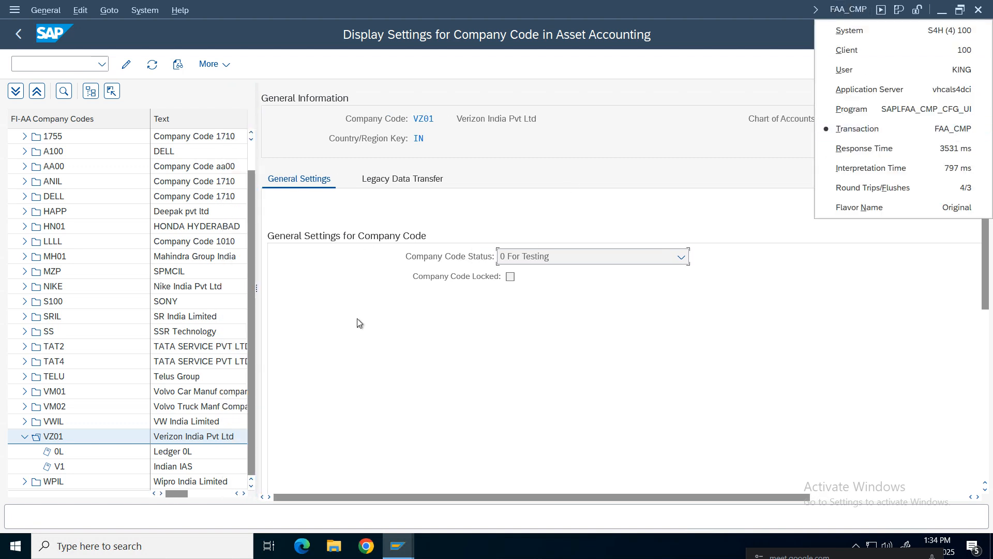
click(323, 365)
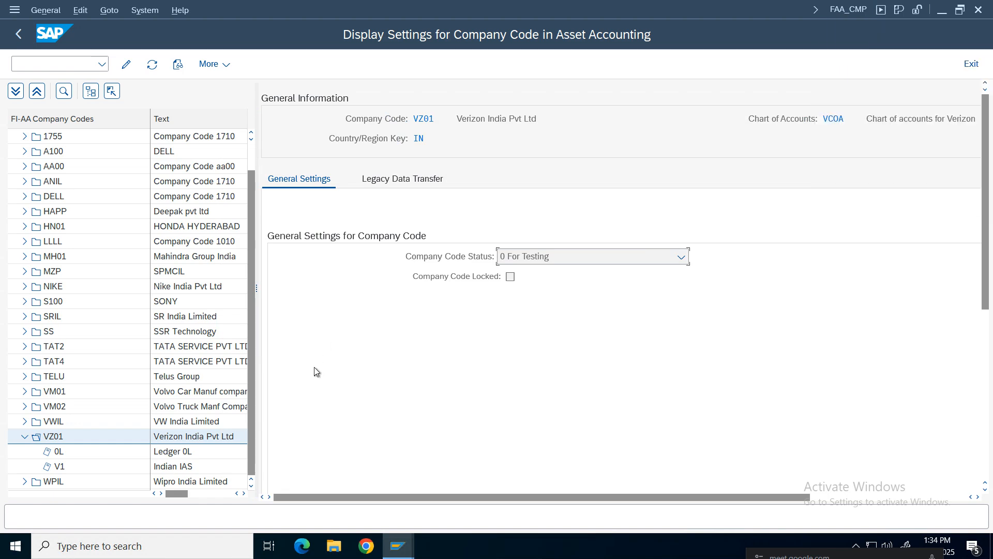
Switch company code VZ01 to change mode and set the highest fiscal year of Ledger 0L to 2025
click(200, 437)
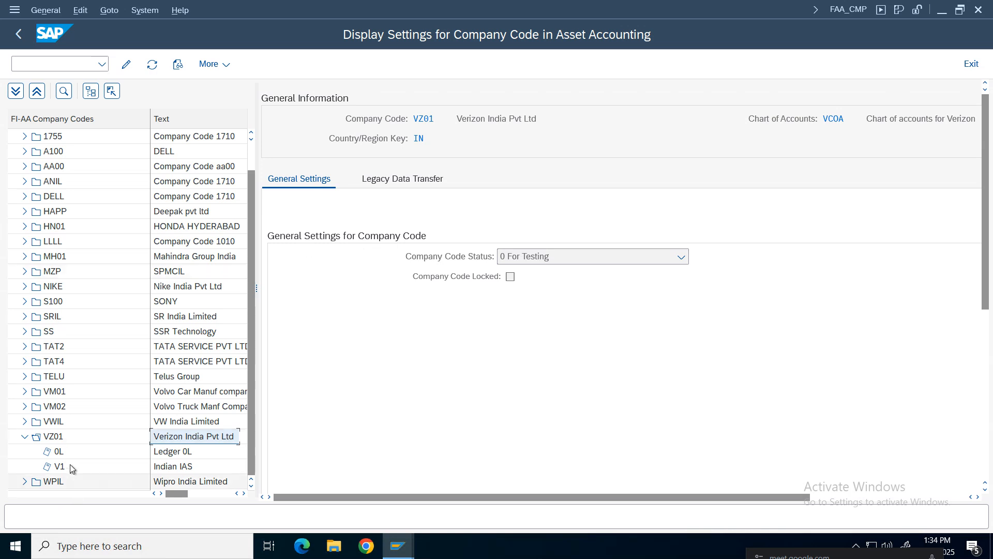
click(176, 457)
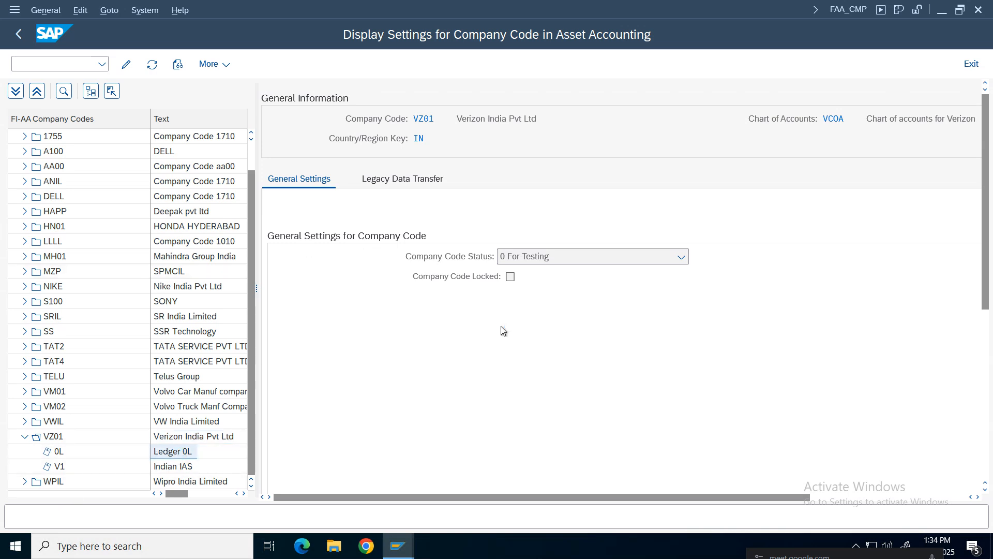
click(126, 64)
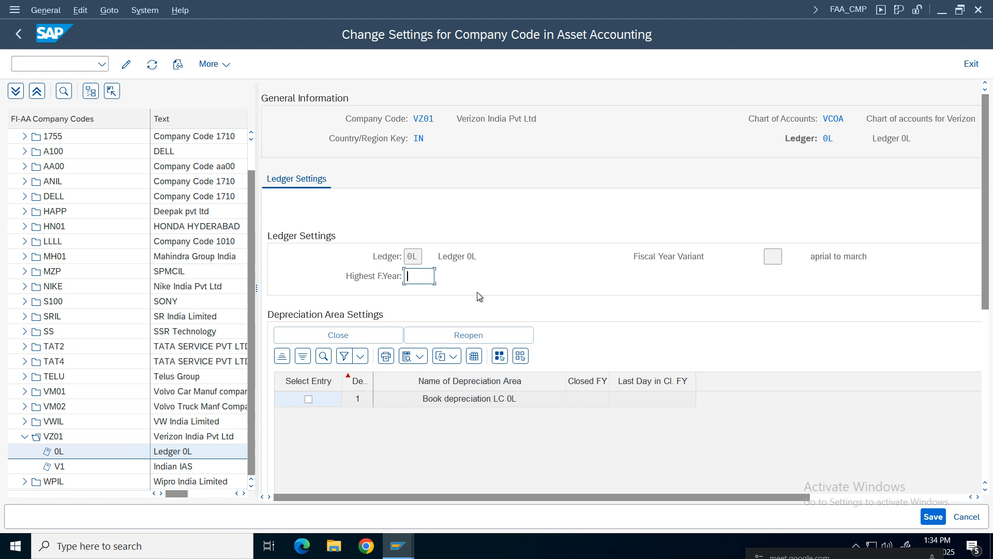
text(2025)
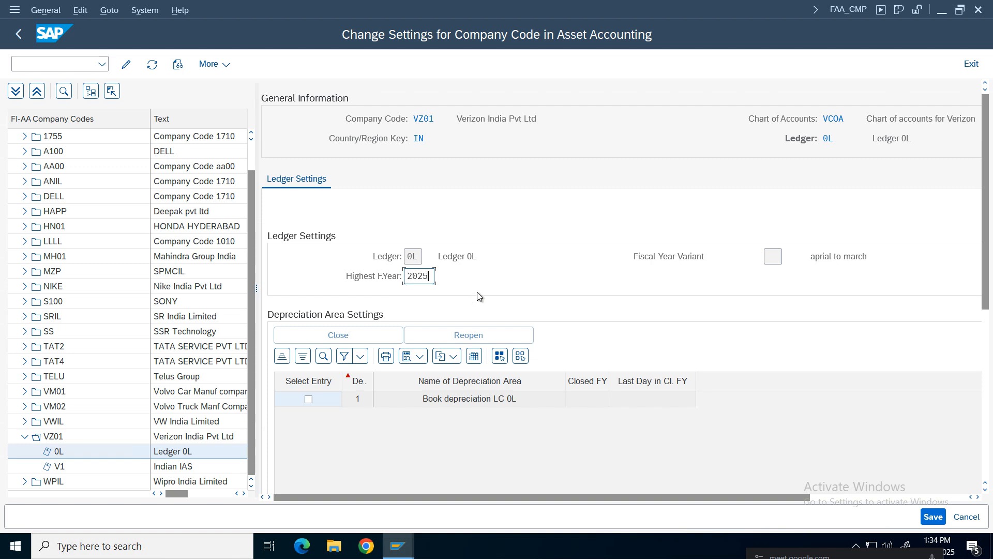
key(Return)
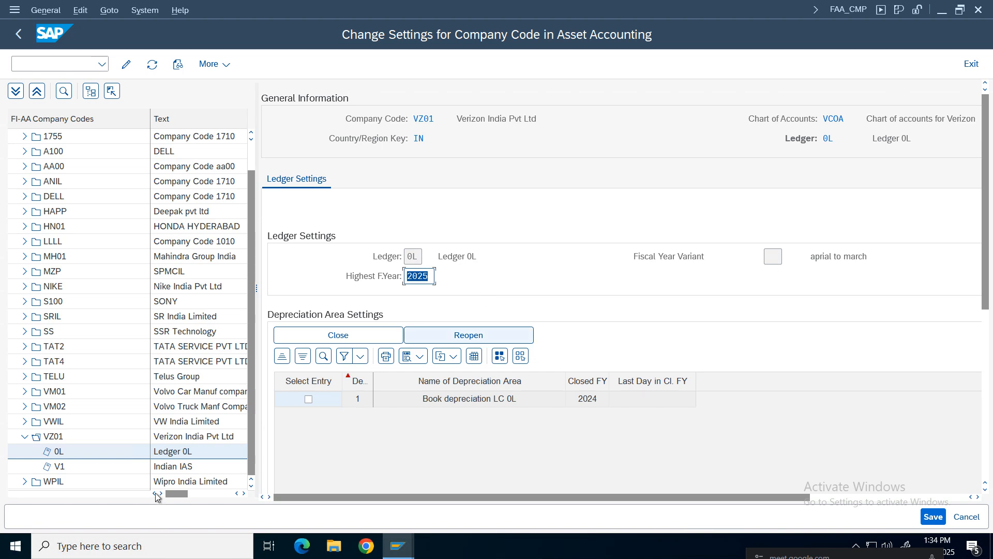
Check the ledger settings of V1, Indian IAS, and return to Ledger 0L
double_click(178, 469)
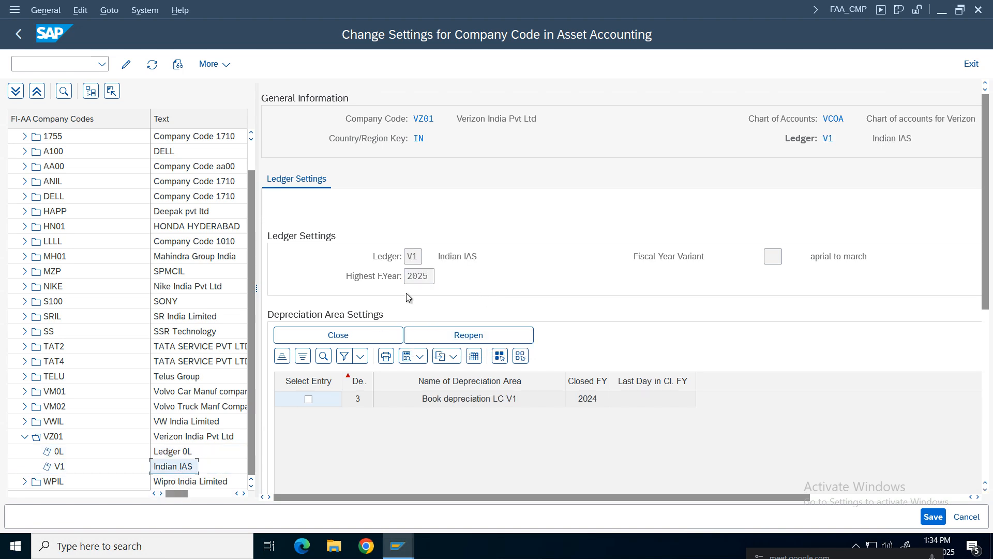
double_click(173, 451)
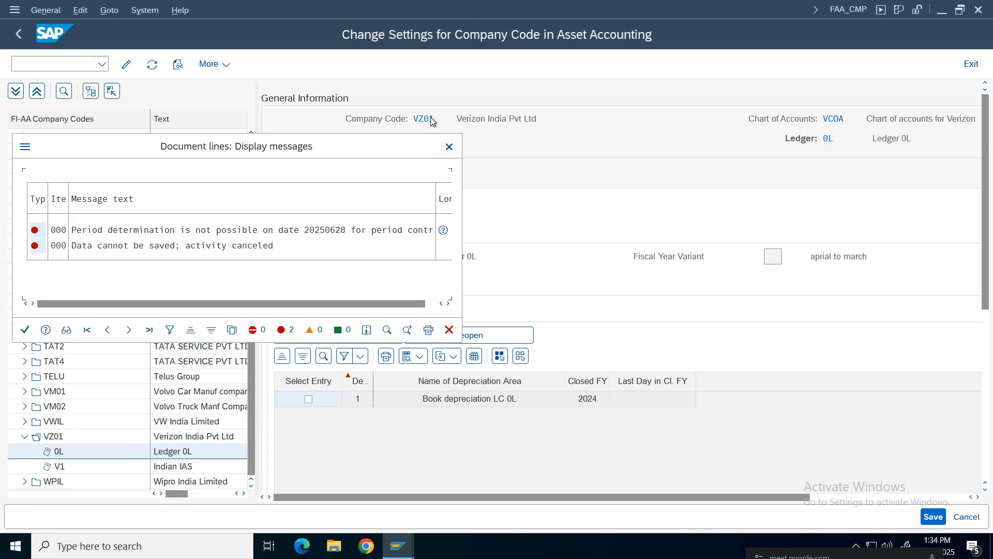
Examine the error messages about period determination and saving the company code settings
drag(296, 149, 299, 107)
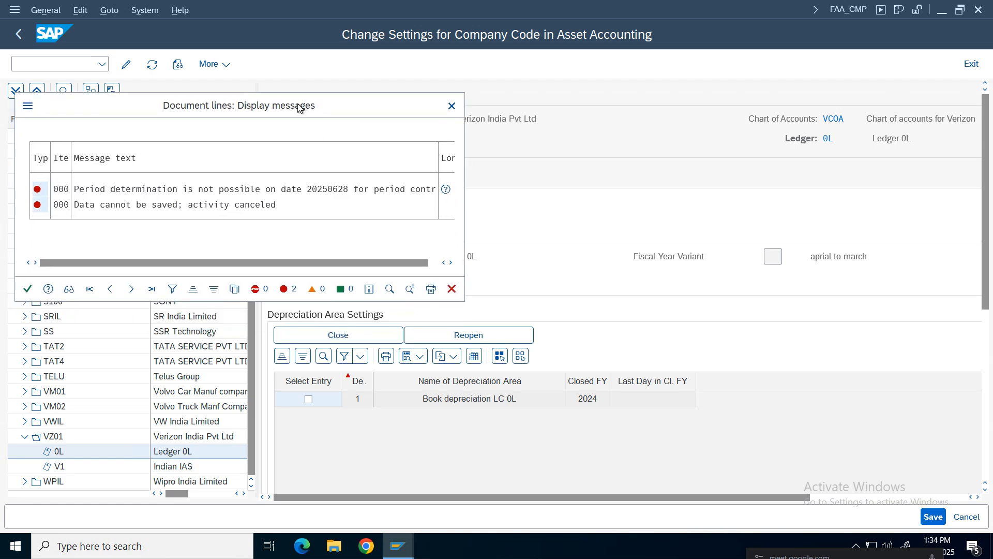
click(130, 190)
click(238, 190)
click(299, 191)
click(314, 189)
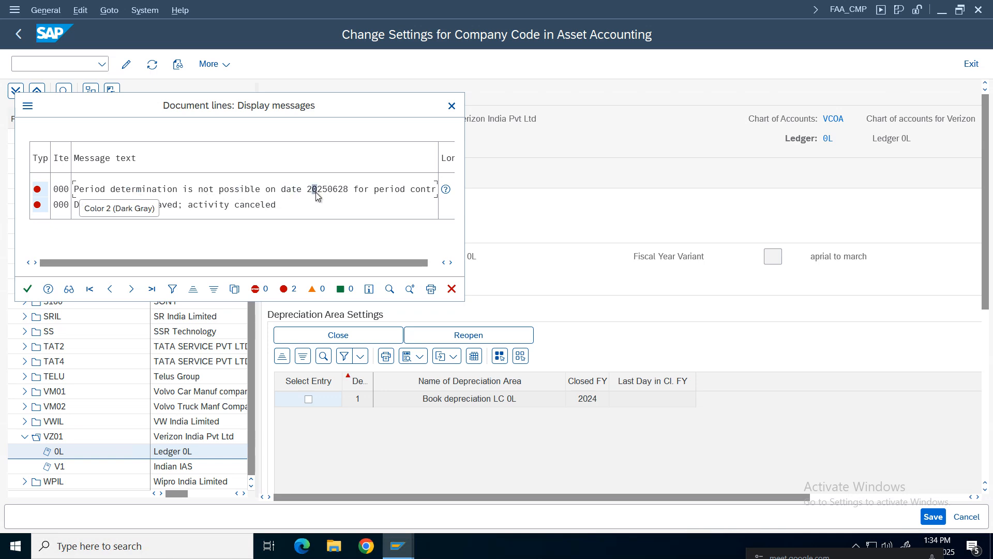
click(322, 189)
click(335, 190)
click(425, 190)
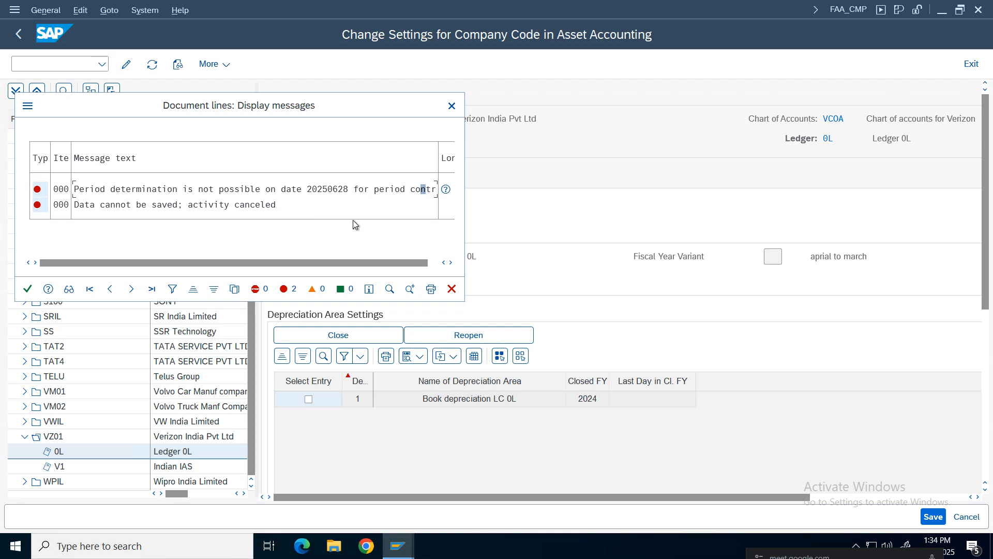
Open the long text of the period determination error and read its diagnosis and procedure for period control FV
click(446, 190)
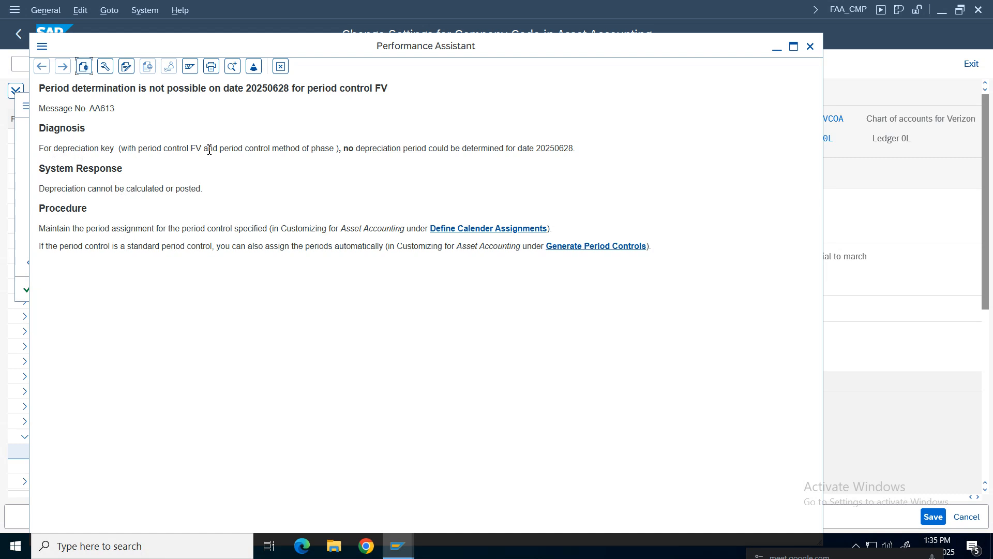
drag(210, 150, 109, 147)
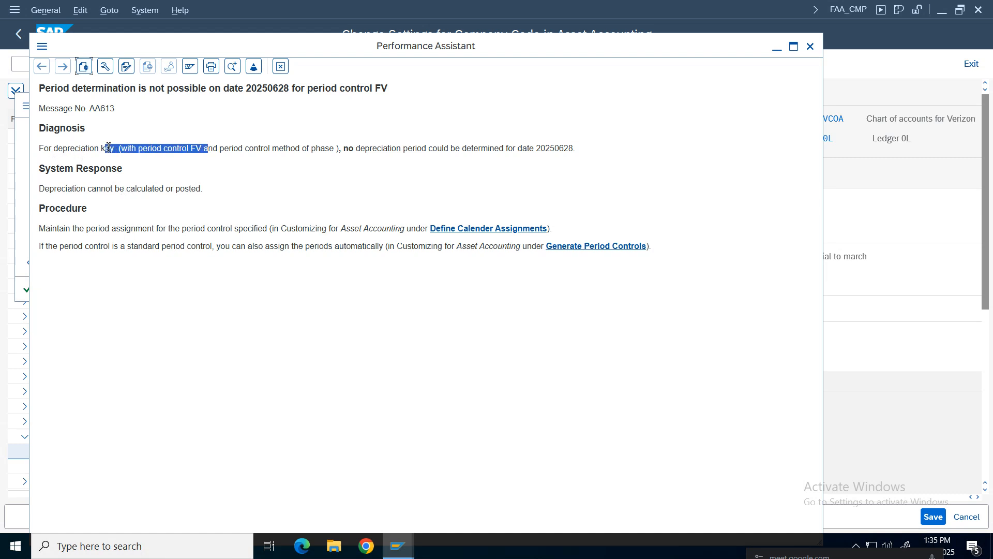
click(243, 150)
drag(209, 149, 150, 149)
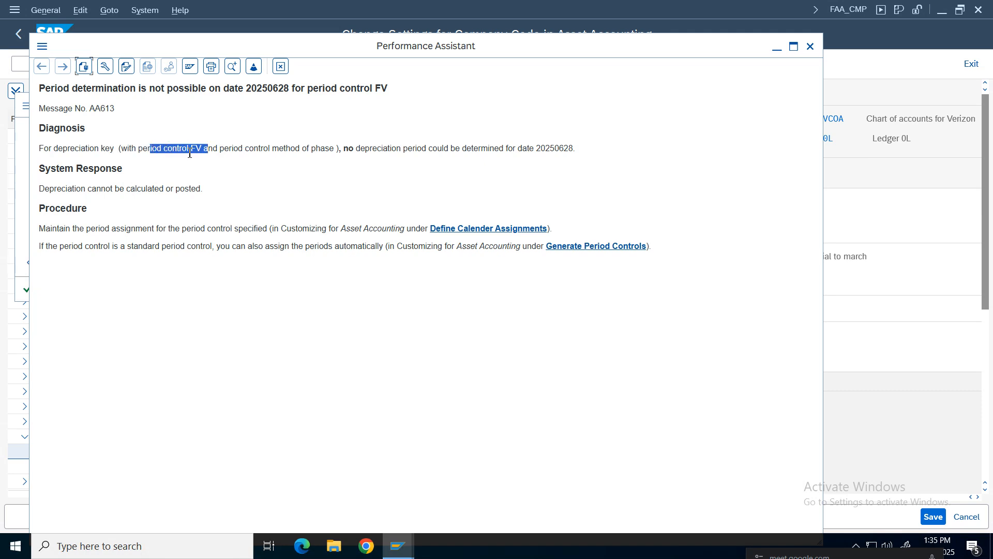
click(280, 151)
drag(330, 150, 118, 148)
click(408, 147)
drag(578, 149, 37, 149)
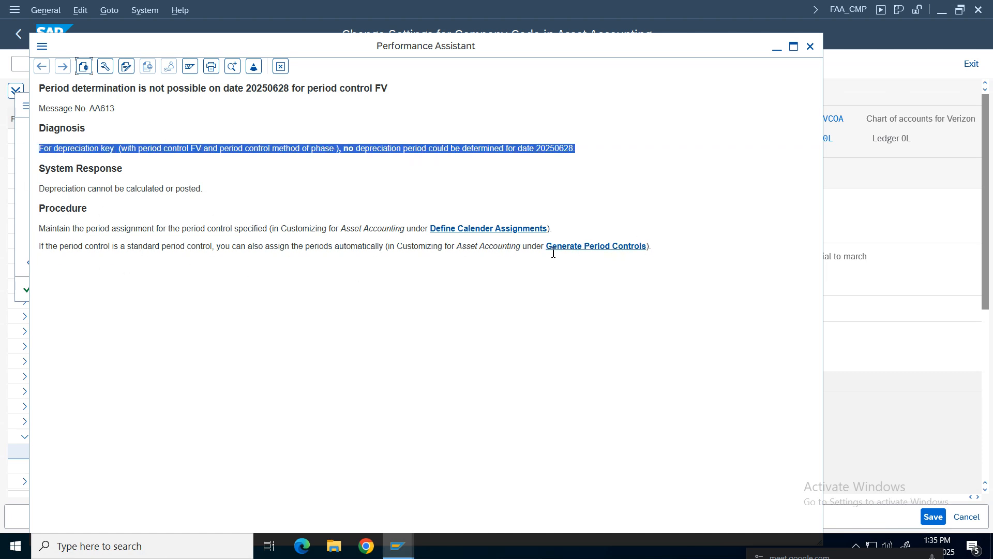
drag(148, 228, 361, 229)
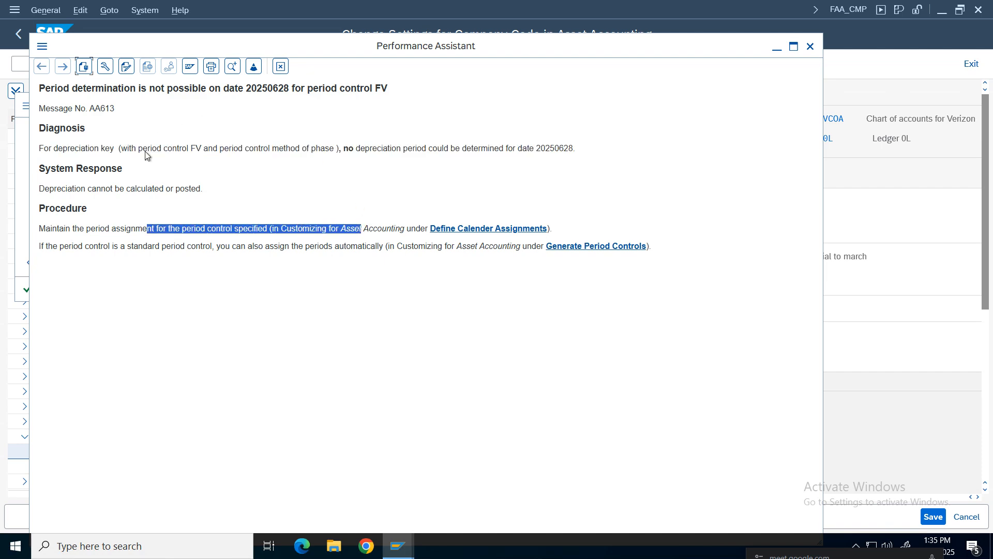
drag(224, 149, 307, 149)
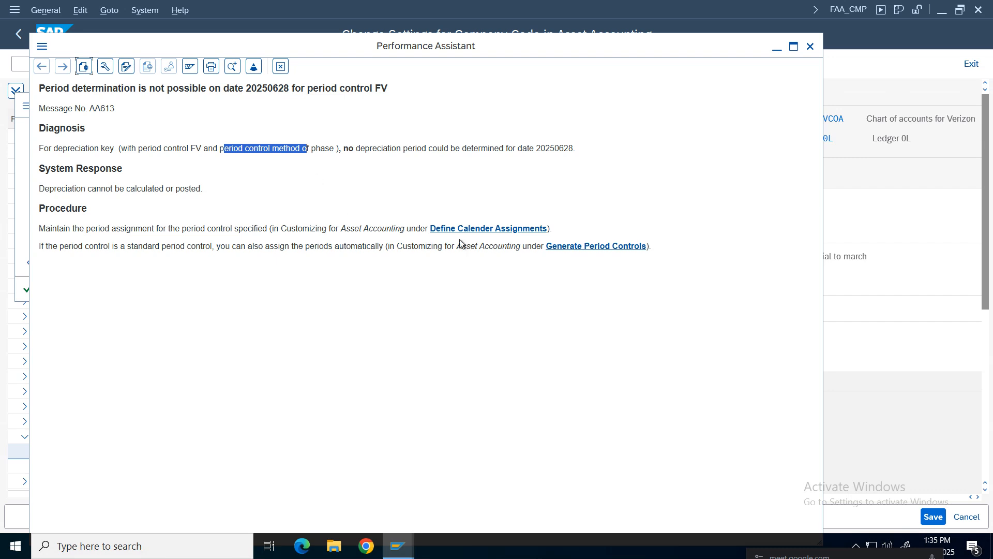
Open the Define Calender Assignments activity from the error's procedure and widen the period control column
click(480, 230)
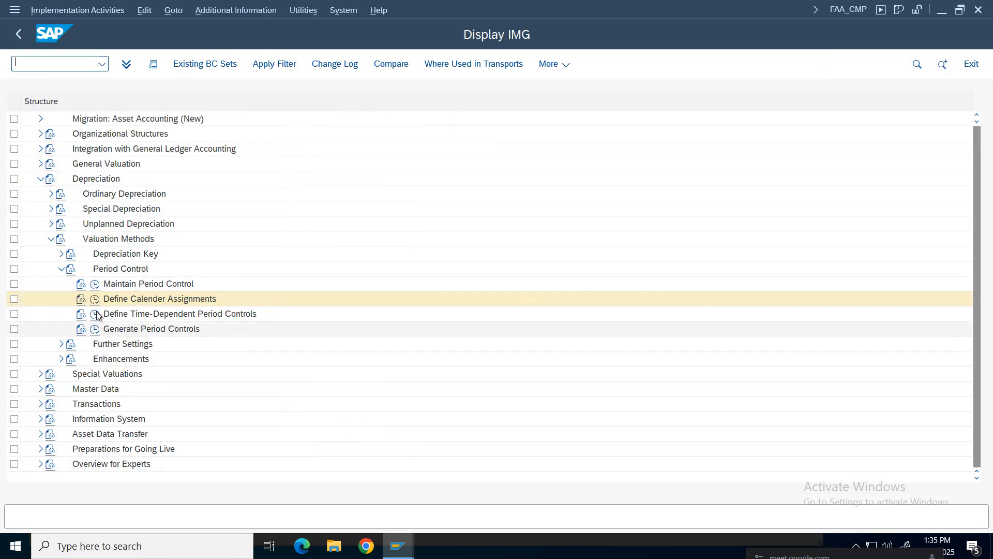
click(95, 302)
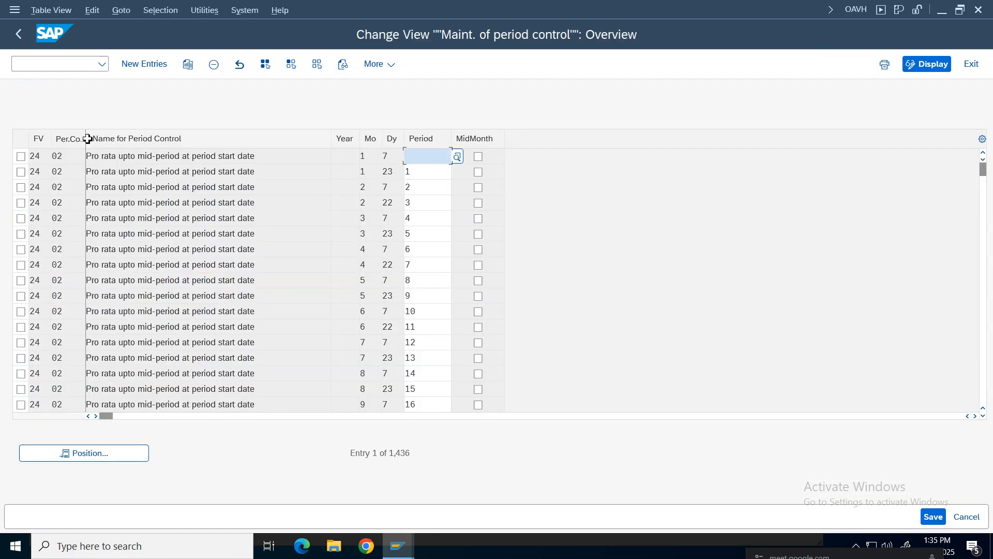
drag(85, 136, 127, 136)
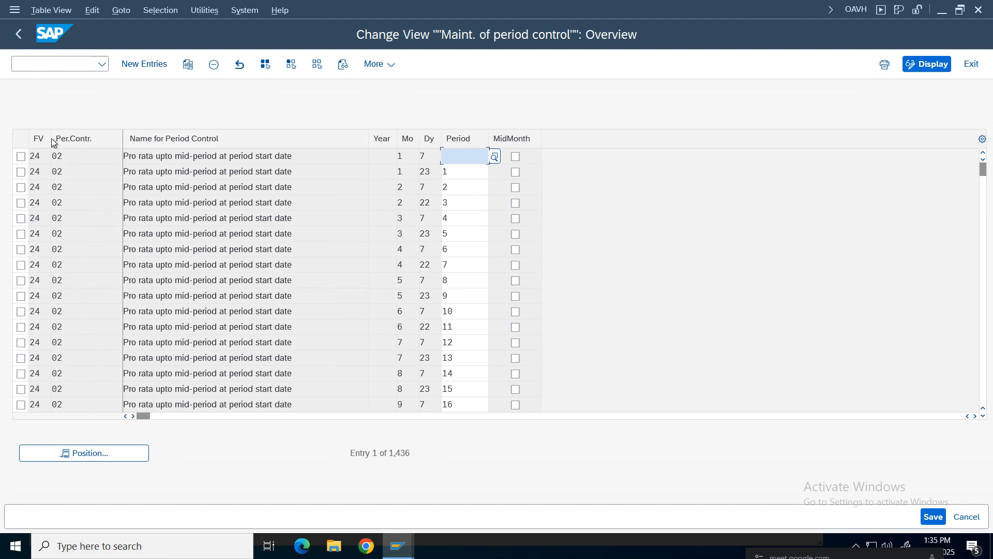
Position the period control list at the entries of fiscal year variant V3
click(87, 453)
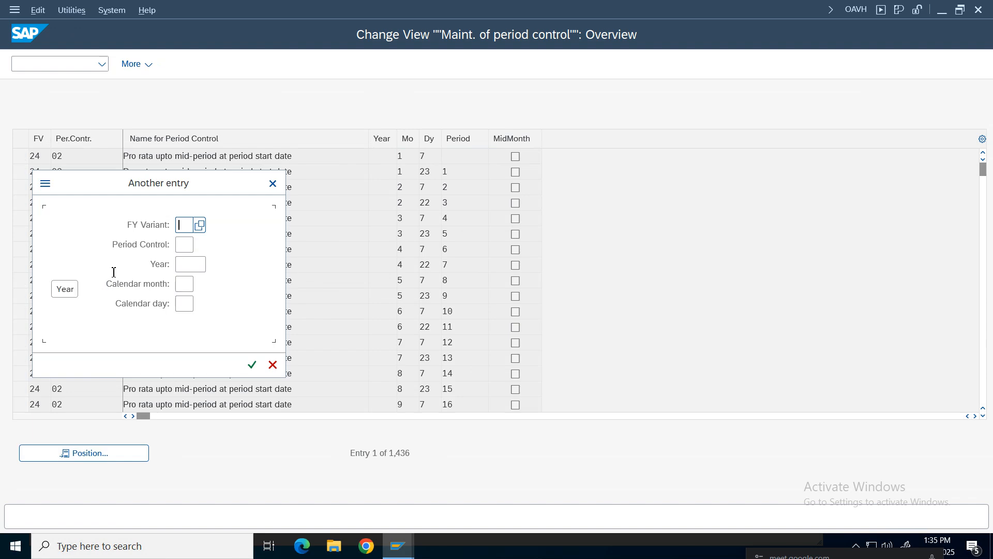
text(Y4)
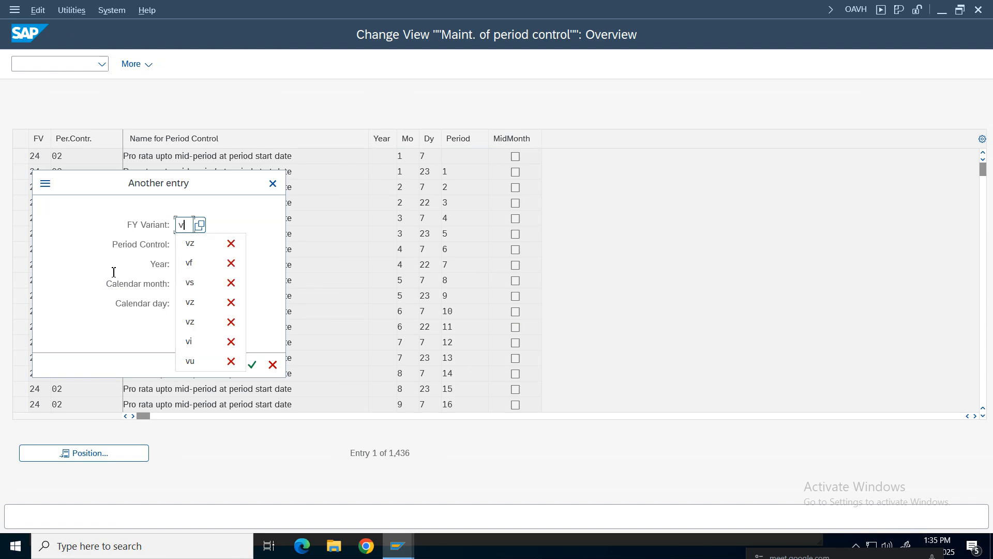
key(Return)
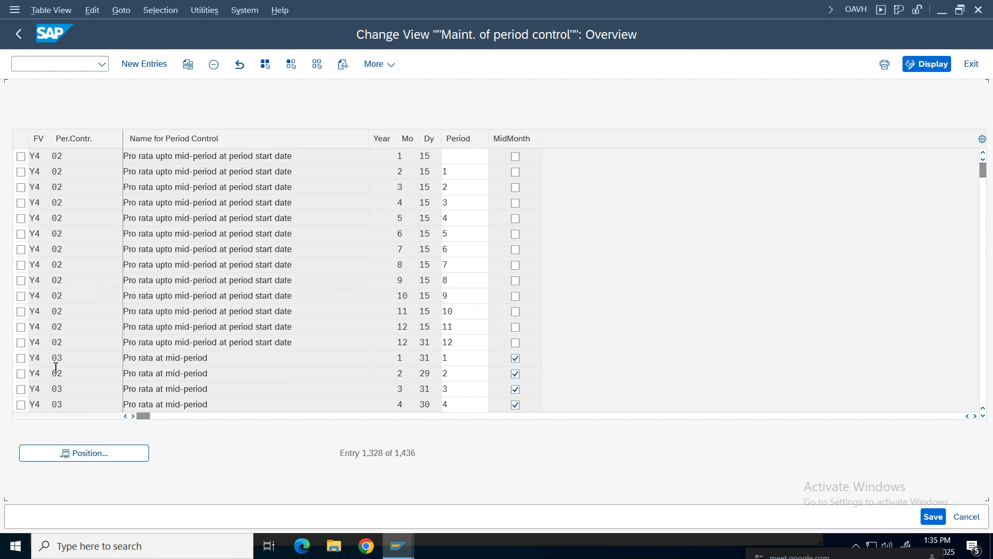
click(84, 452)
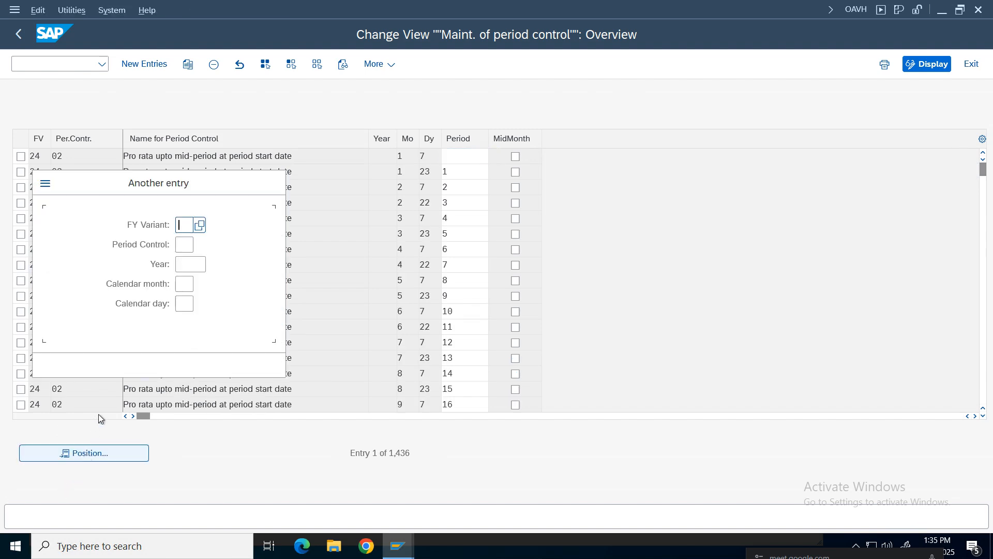
text(v3)
key(Return)
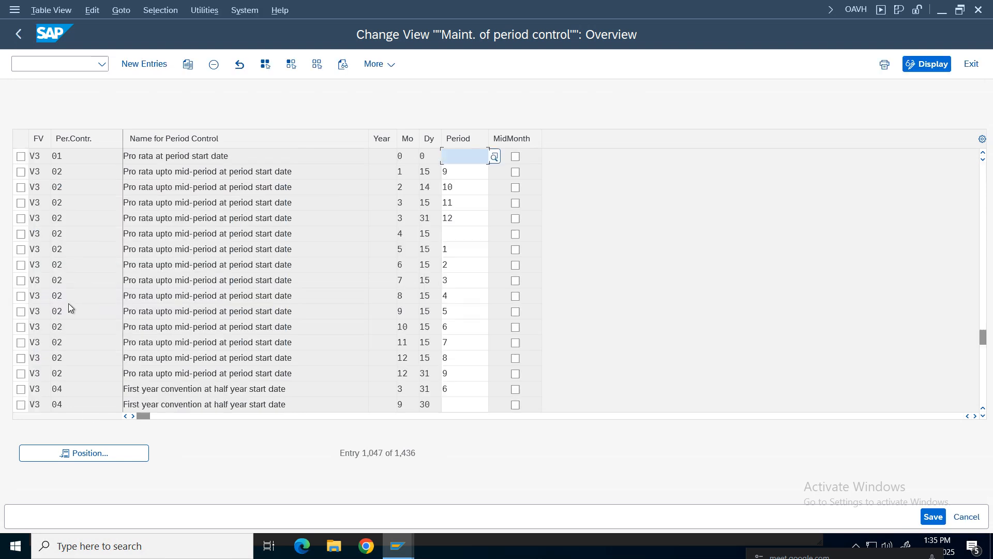
Start copying the first V3 entries of period controls 01 and 02, entering VF as fiscal year variant for both
click(20, 156)
click(21, 172)
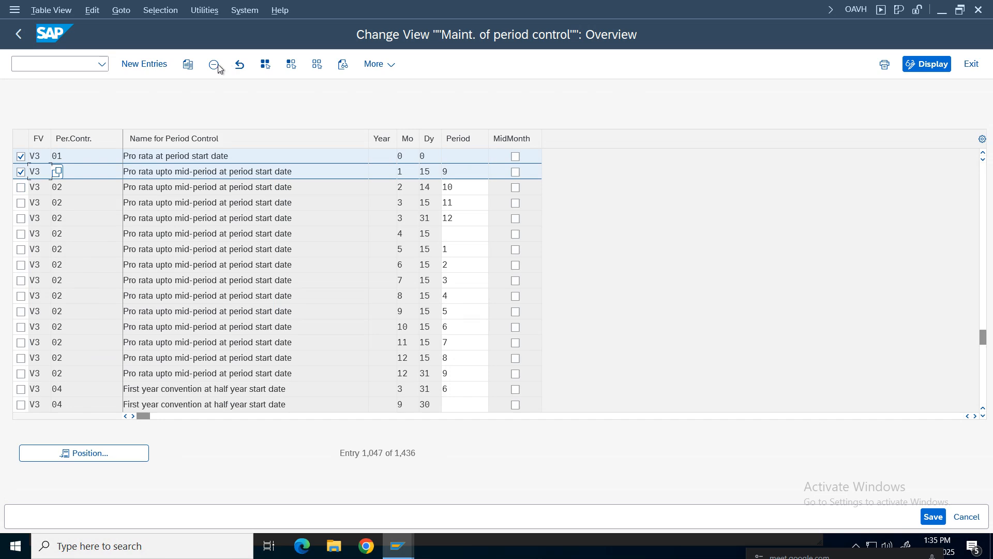
click(189, 64)
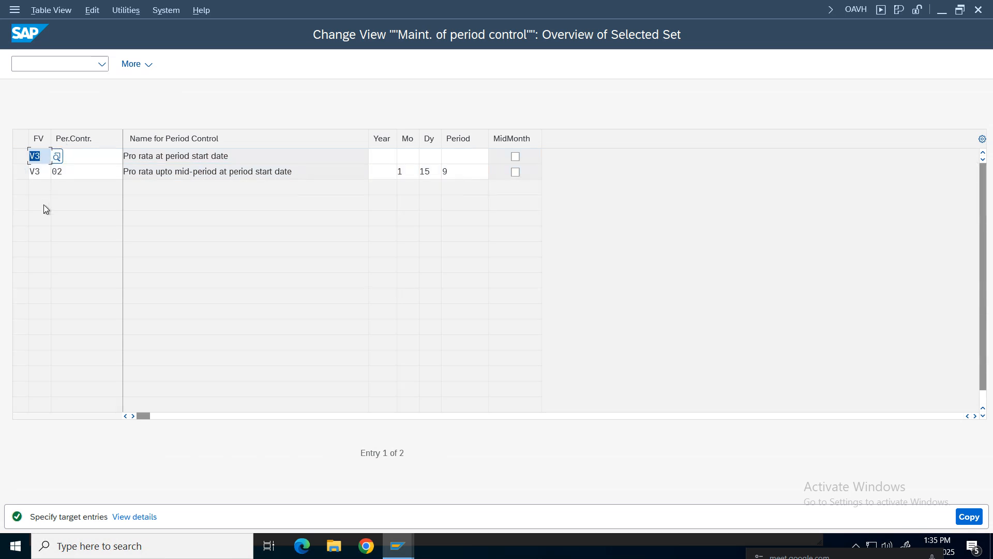
text(vf)
click(46, 177)
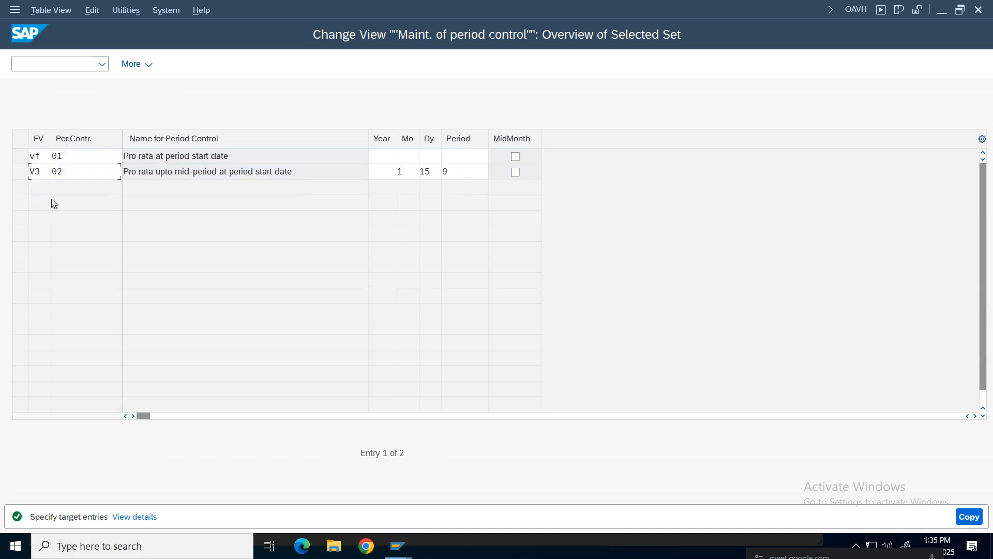
text(vf)
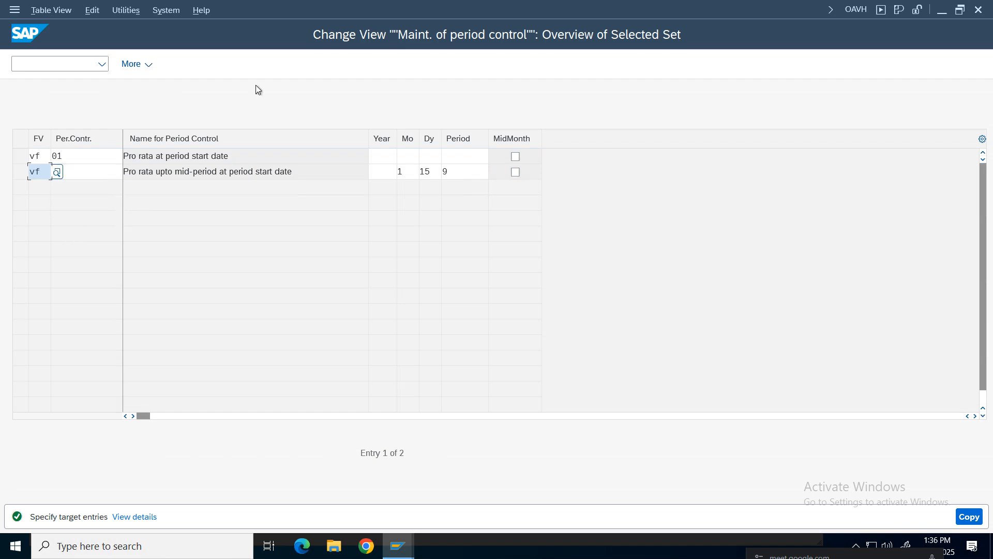
Open transaction OBY6 in a new session and display the locked company code global data
click(15, 10)
click(54, 147)
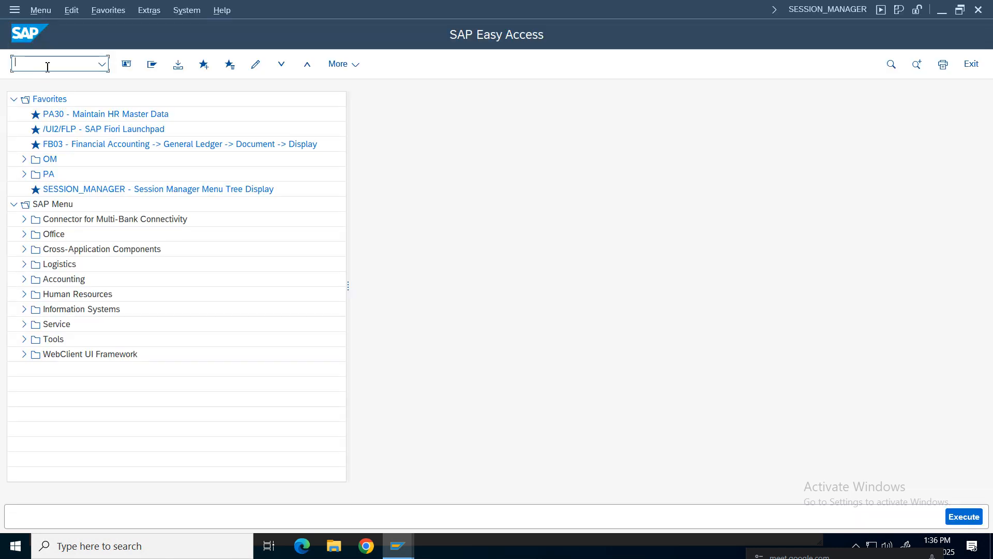
text(OBY6)
key(Return)
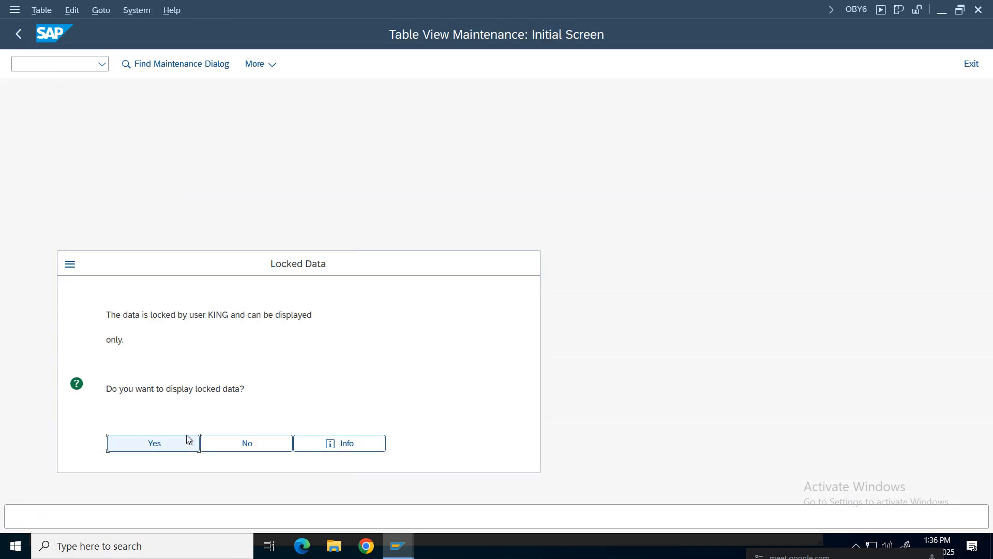
click(181, 446)
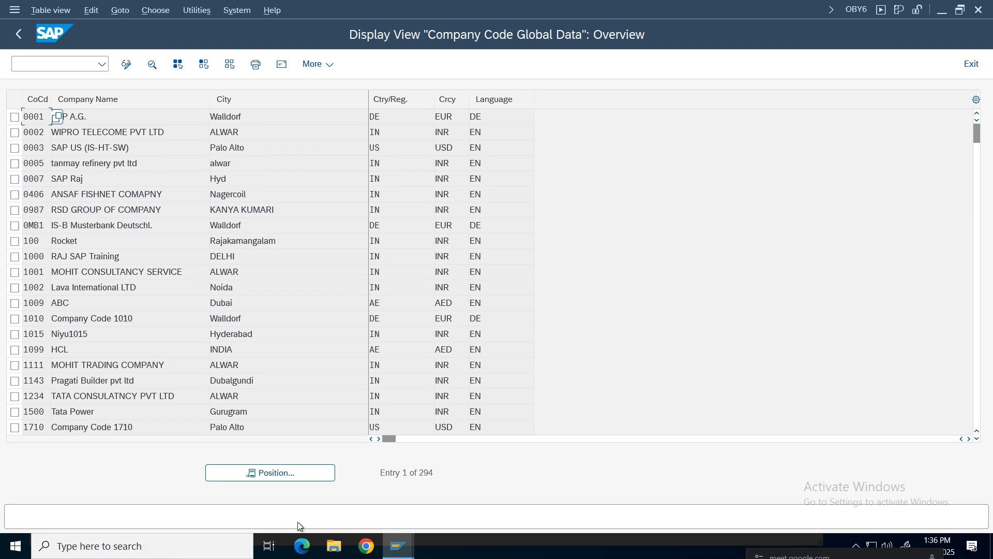
Find company code VZ01 and check the fiscal year variant in its global data details
click(281, 475)
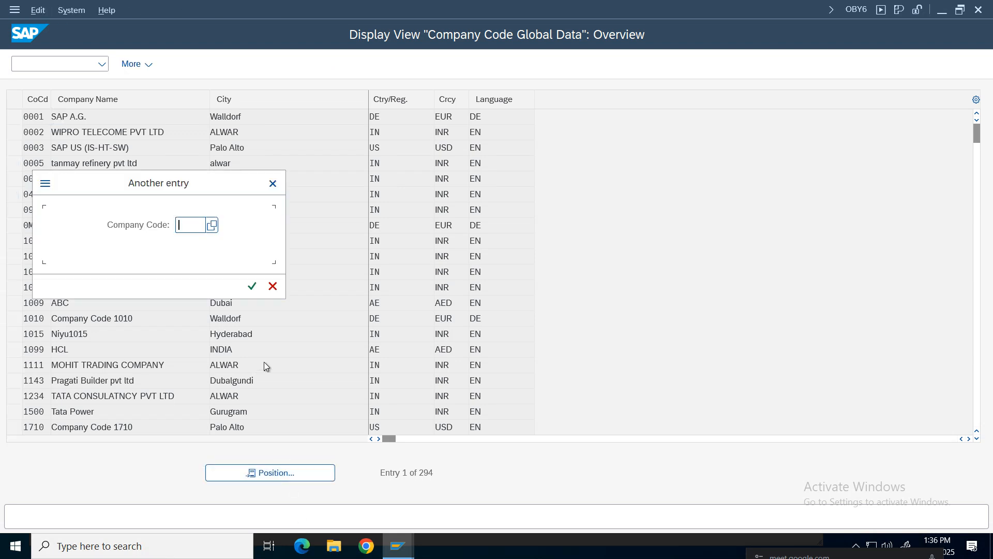
text(vd01)
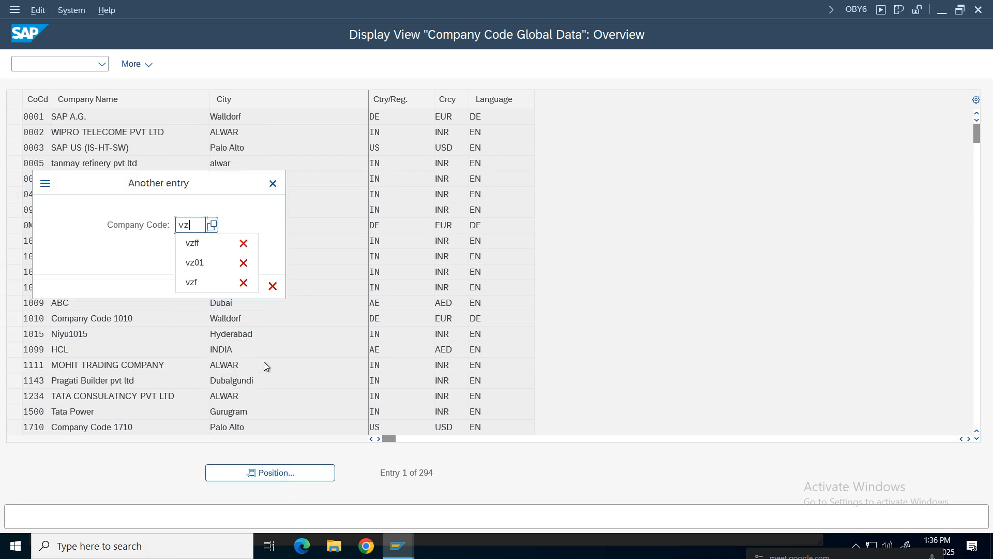
key(Return)
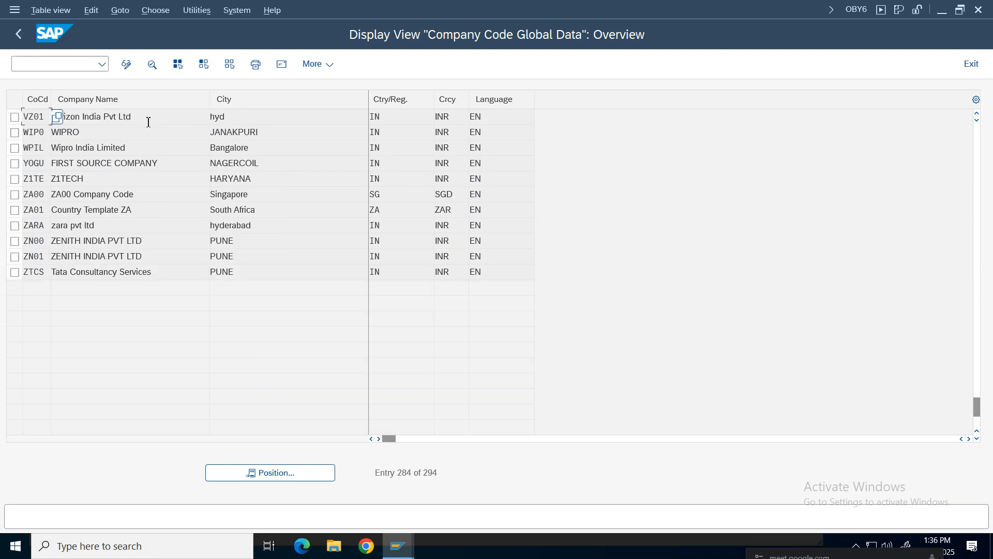
click(150, 116)
double_click(158, 117)
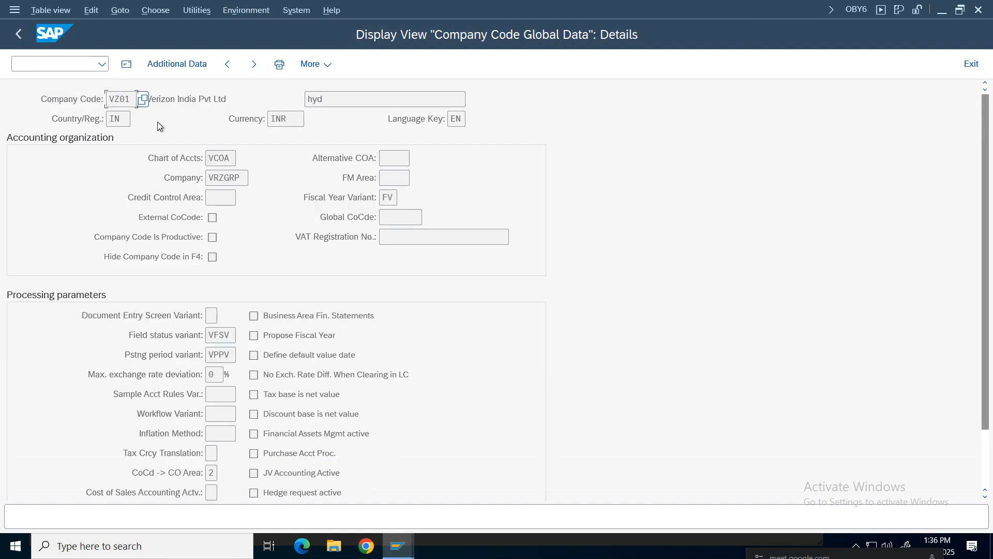
double_click(386, 198)
Return to the period control entries being copied and set the fiscal year variant of both to FV
click(397, 546)
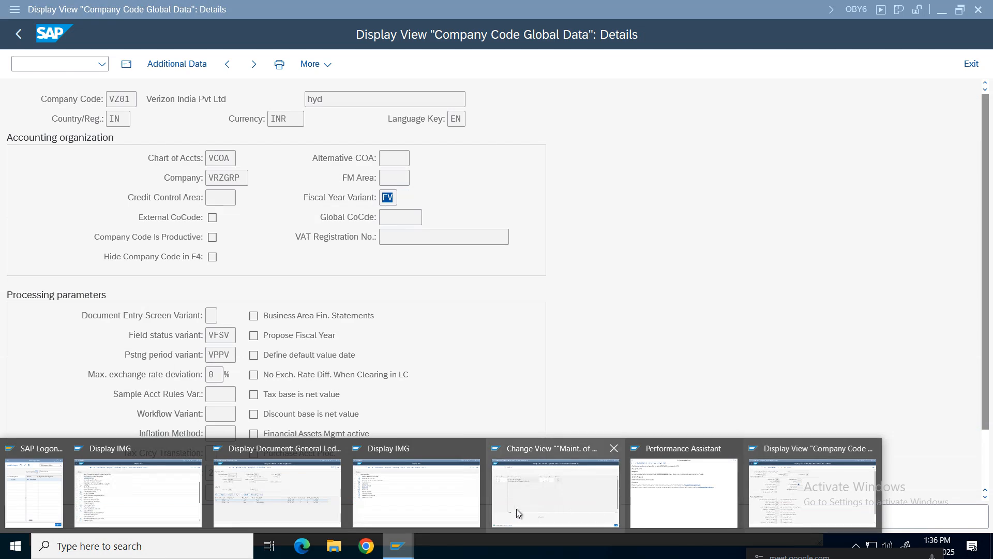
click(530, 486)
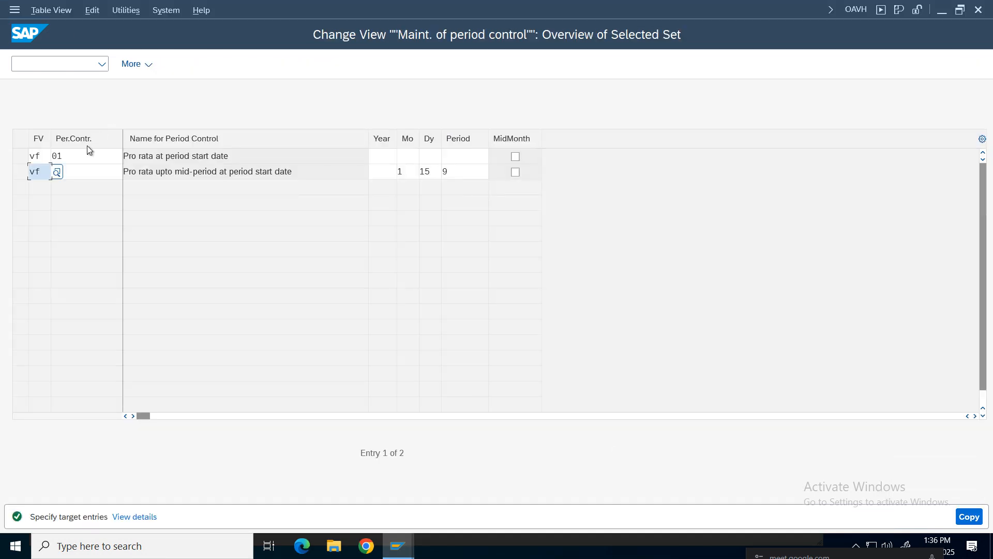
double_click(44, 157)
key(BackSpace)
text(fv)
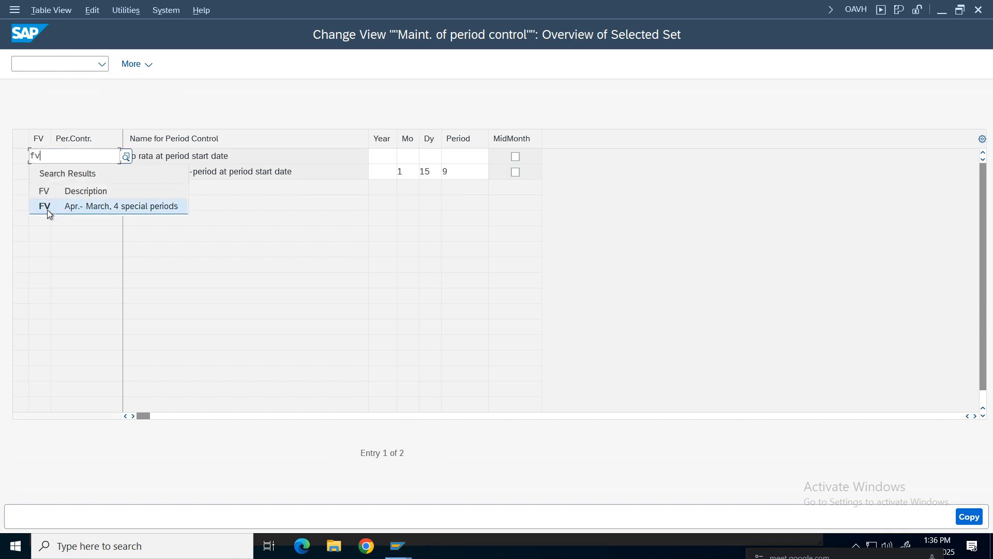
click(45, 206)
double_click(45, 173)
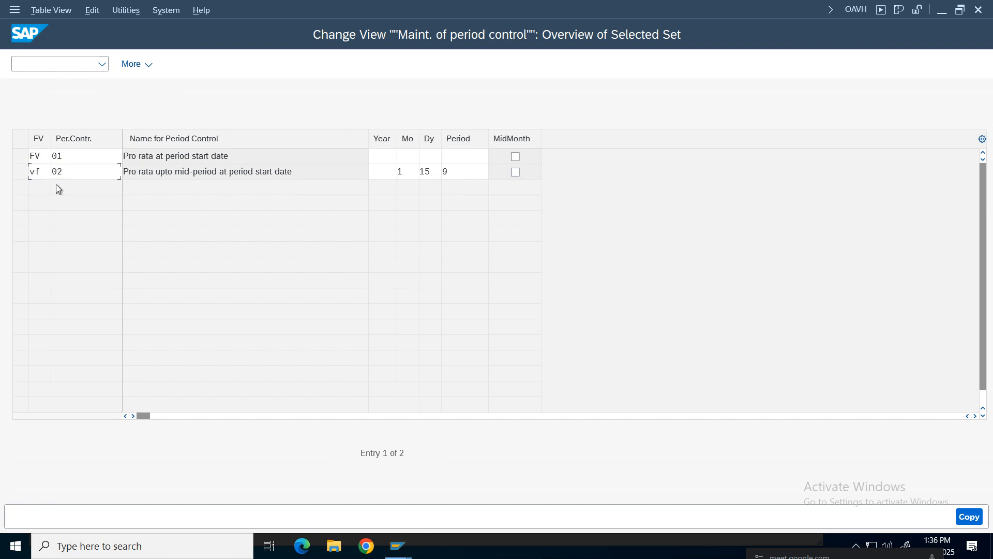
text(fv)
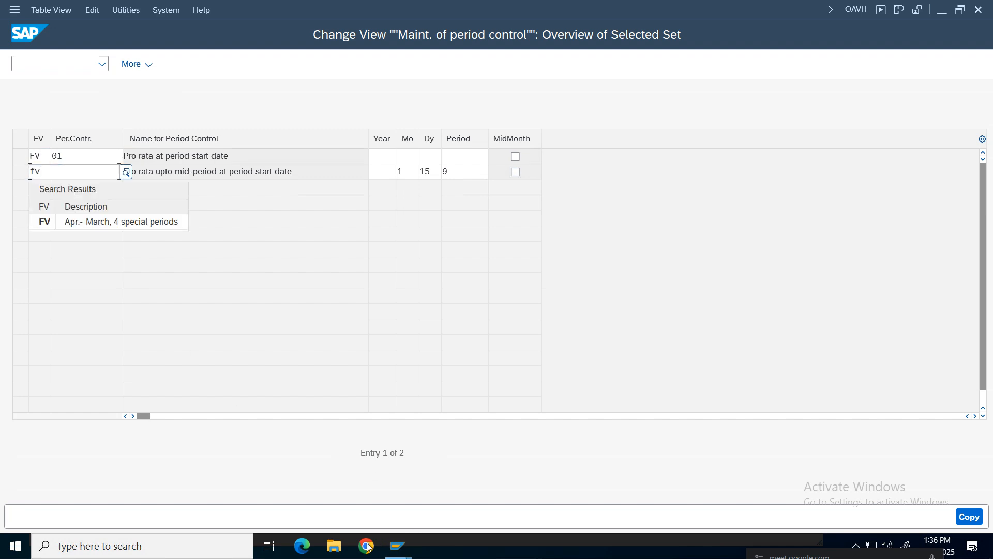
Recheck the fiscal year variant in VZ01's global data and return to the period control entries
click(397, 546)
click(786, 493)
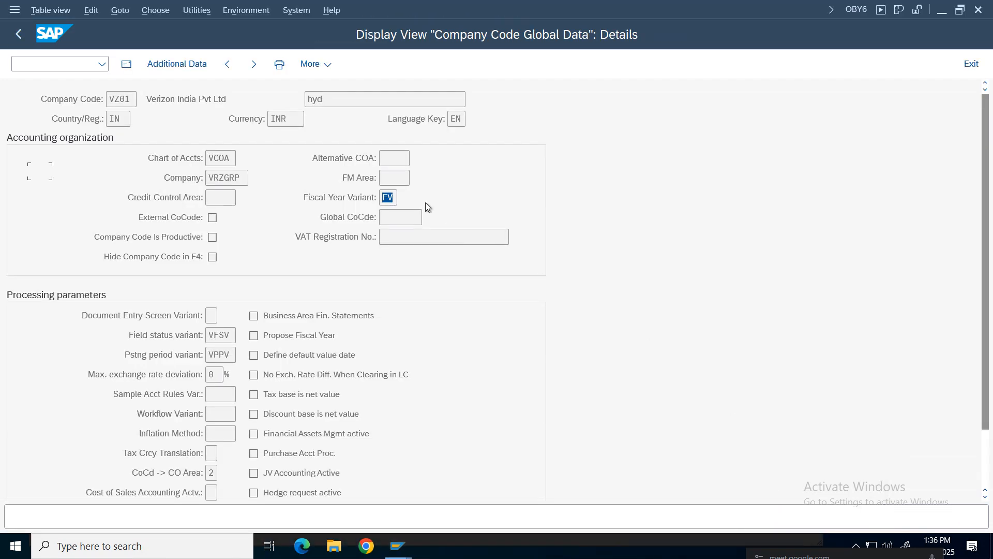
click(404, 543)
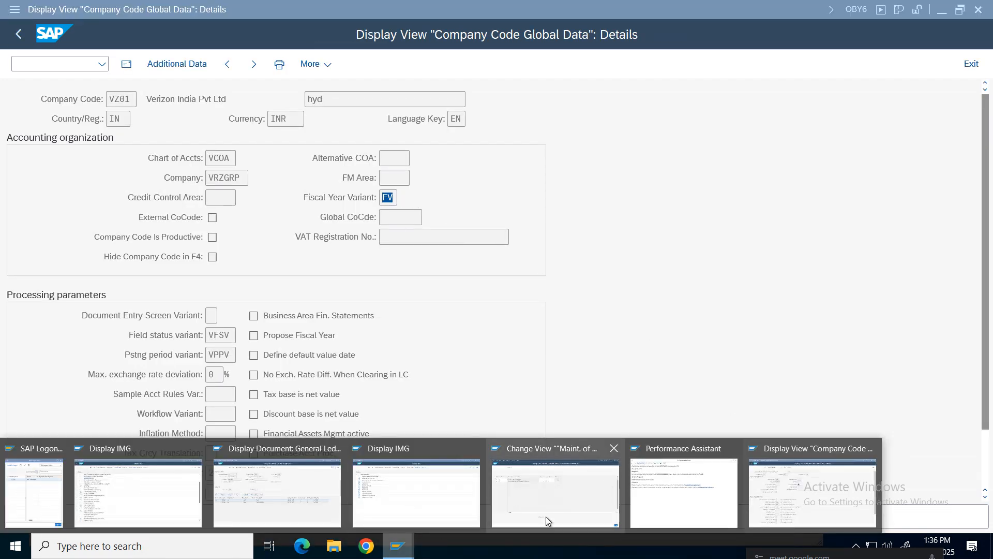
click(548, 498)
Copy the two period control entries to variant FV and save them, confirming the customizing request
key(Return)
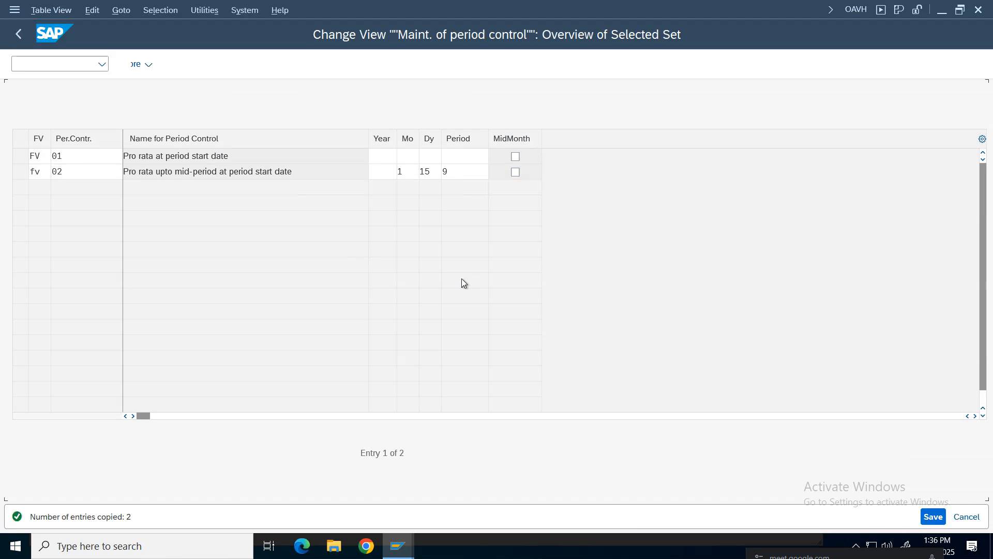
click(934, 516)
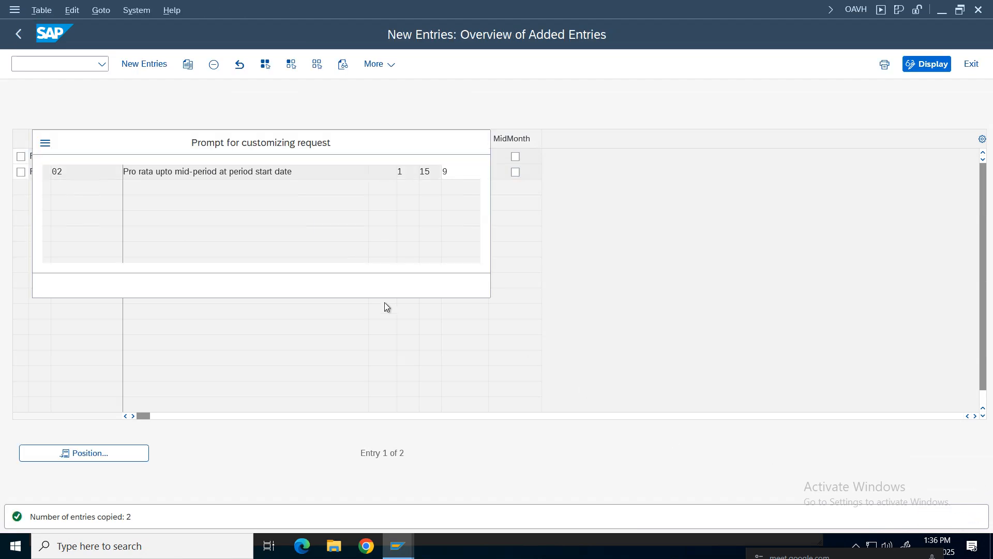
click(328, 284)
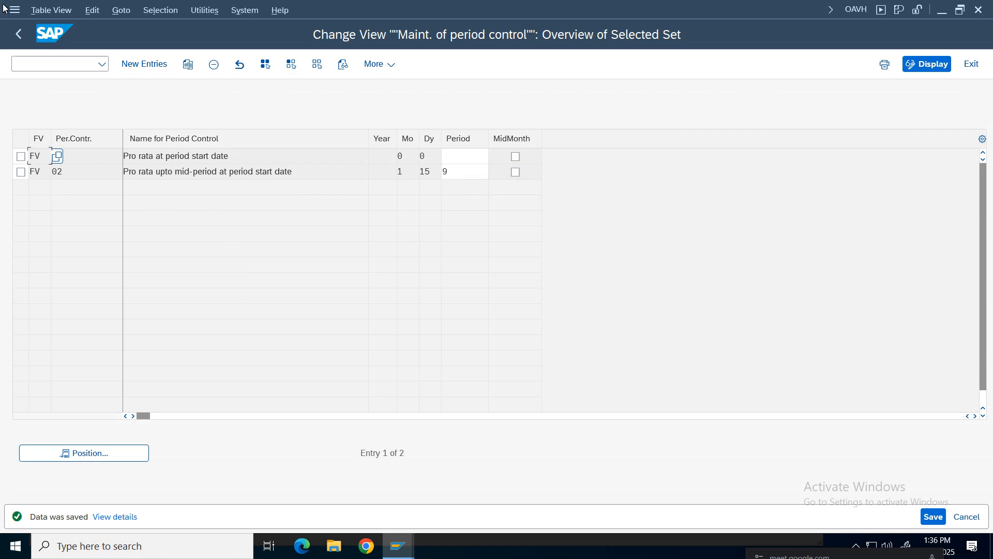
Close the period control maintenance and the period determination error messages, and leave VZ01's asset accounting settings without saving
click(19, 36)
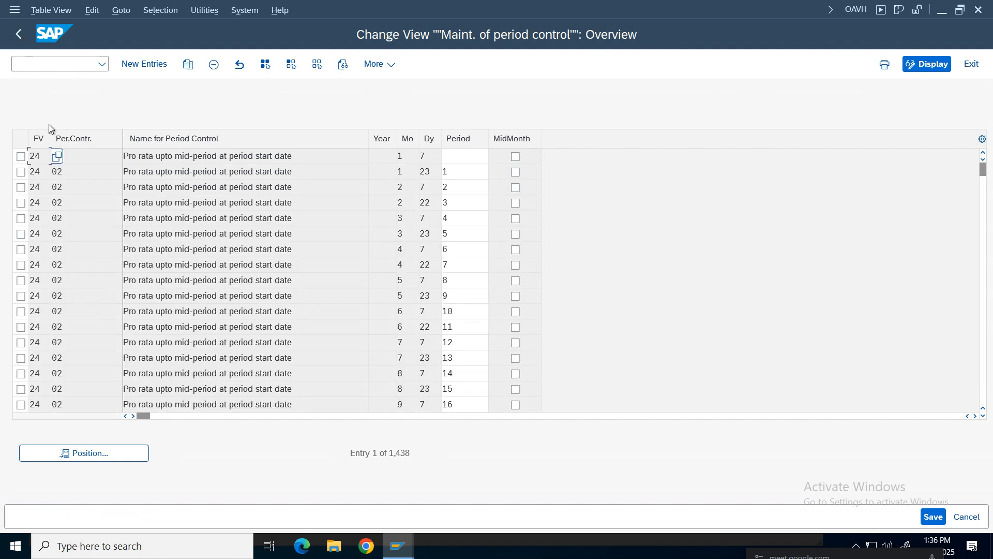
click(15, 43)
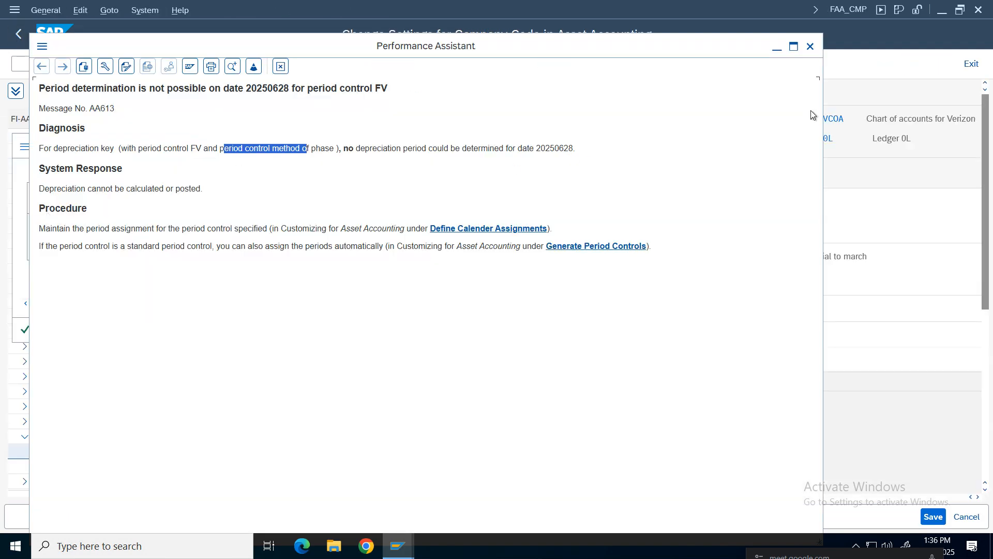
click(810, 47)
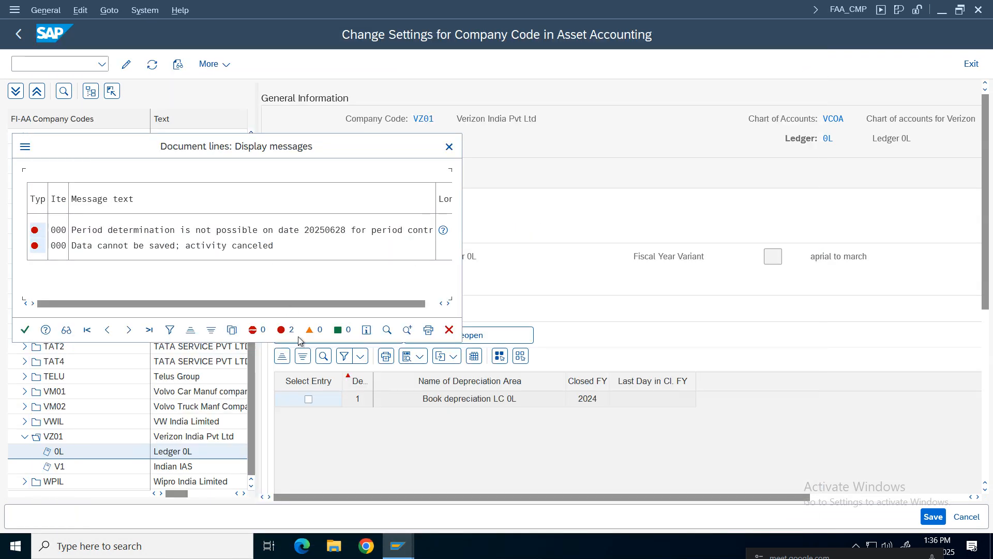
click(449, 146)
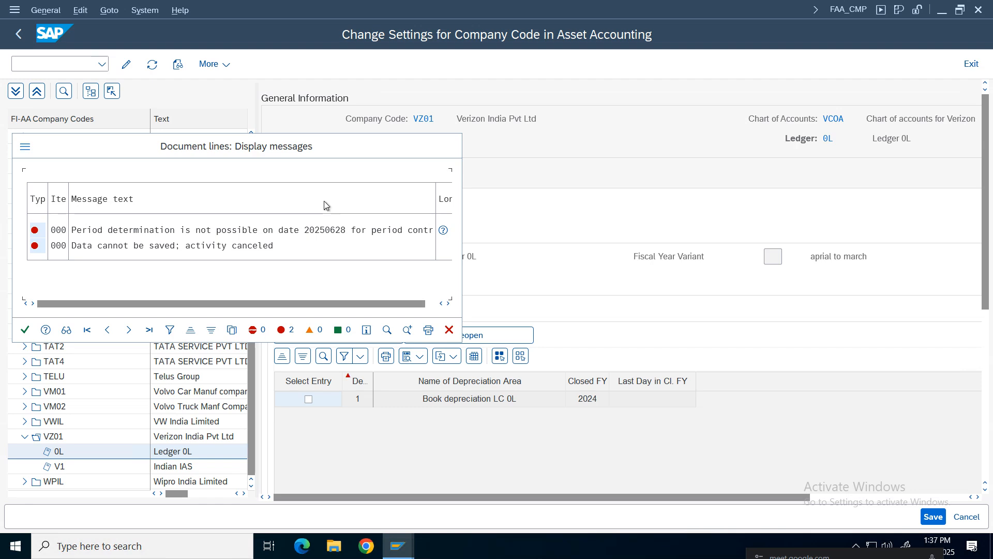
click(18, 34)
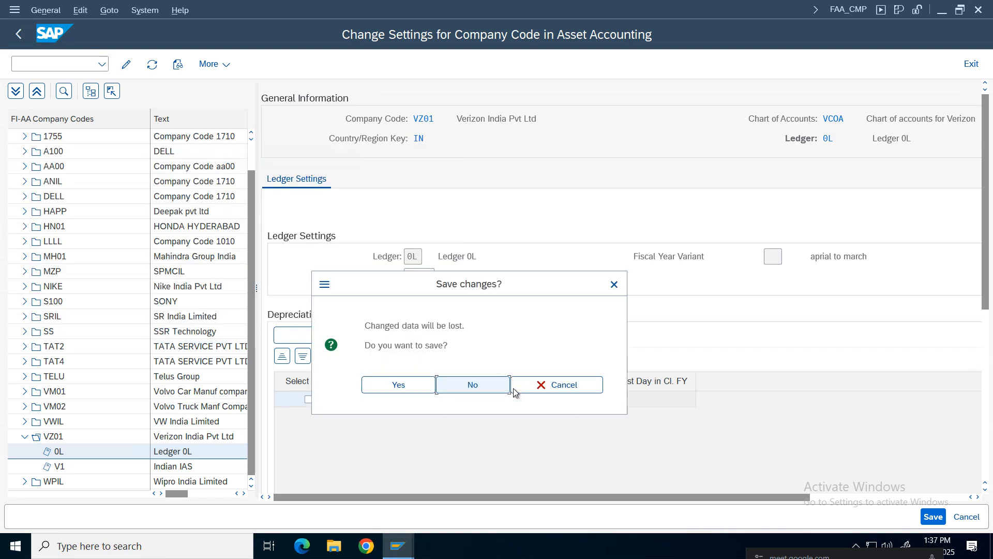
key(Return)
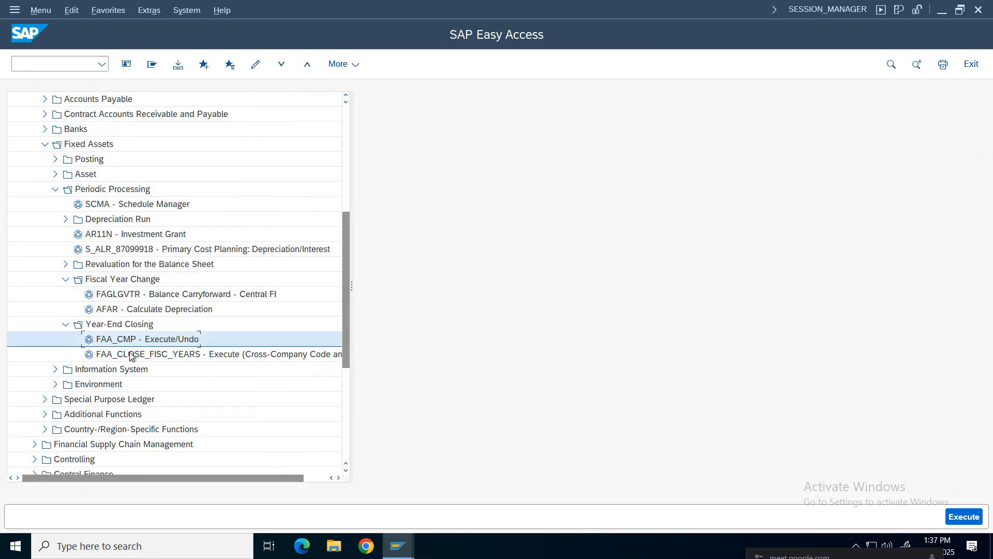
Reopen VZ01's asset accounting settings for change, set ledger 0L's highest fiscal year to 2025, display ledger V1 and try to save
double_click(123, 339)
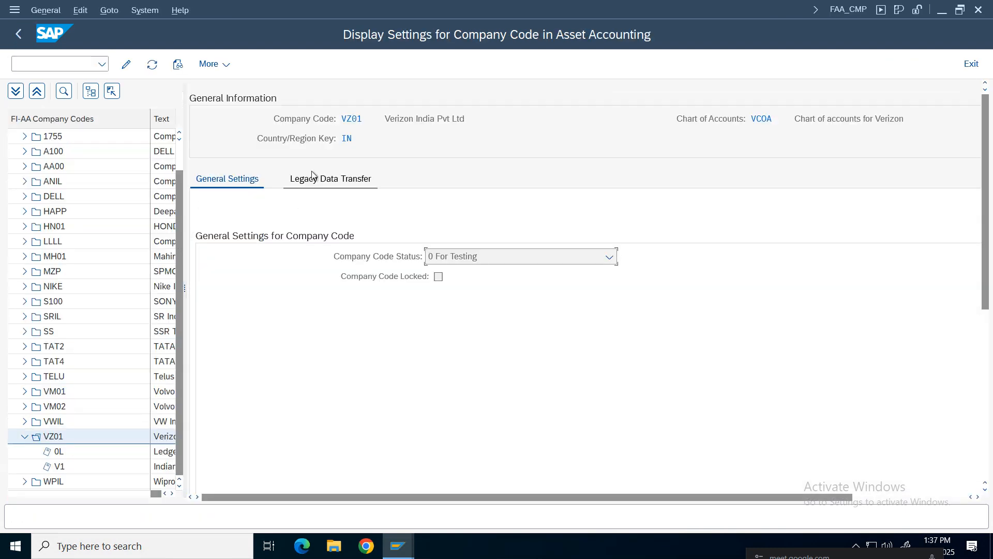
click(126, 63)
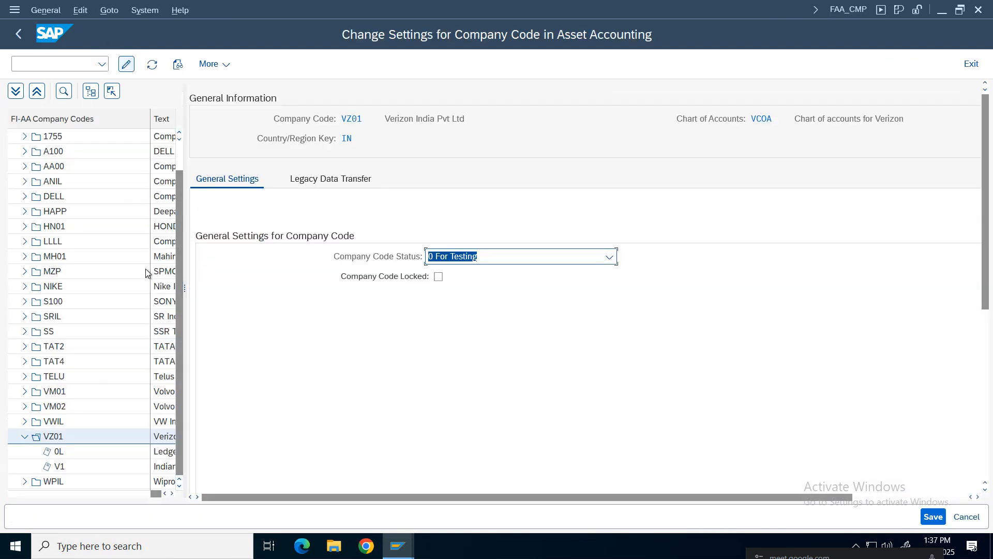
double_click(58, 452)
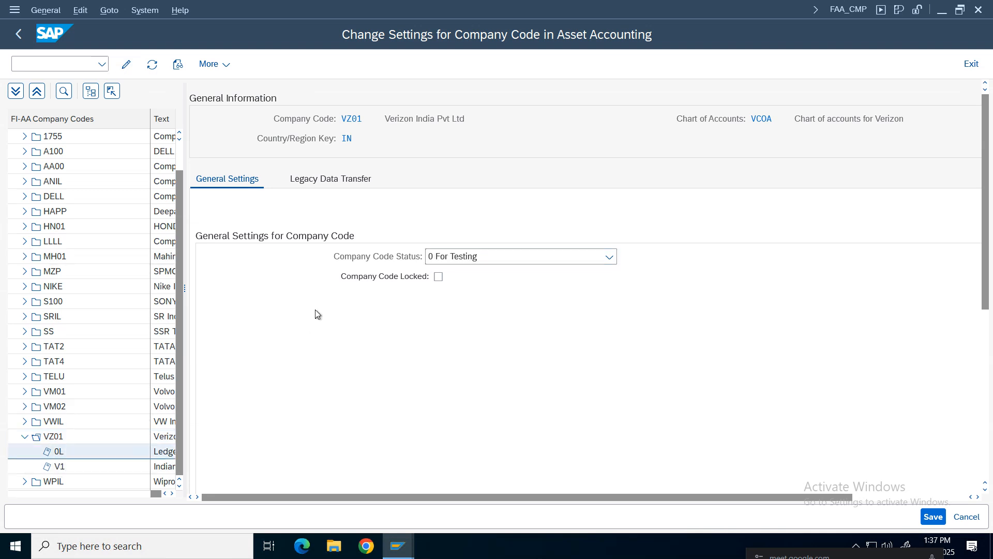
click(346, 276)
text(2025)
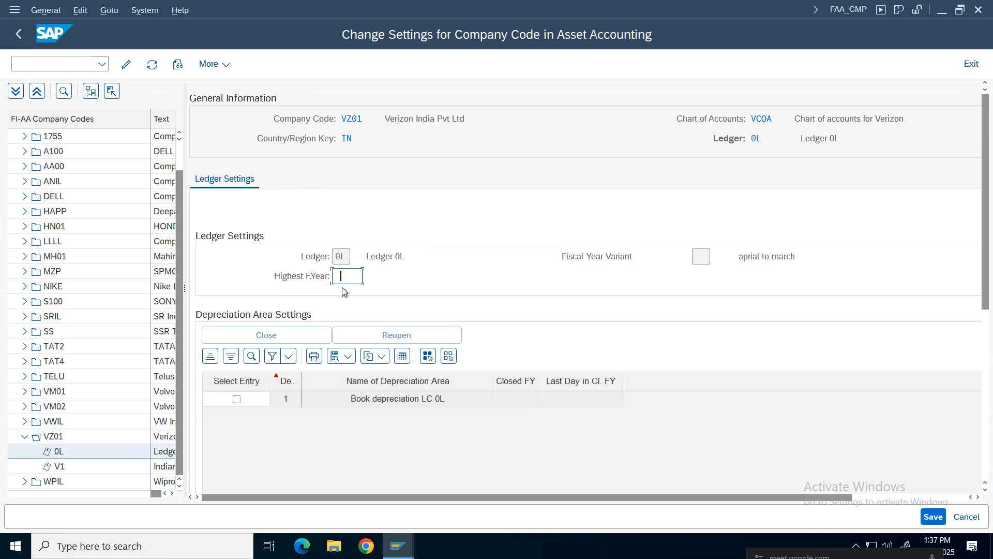
click(346, 294)
key(Return)
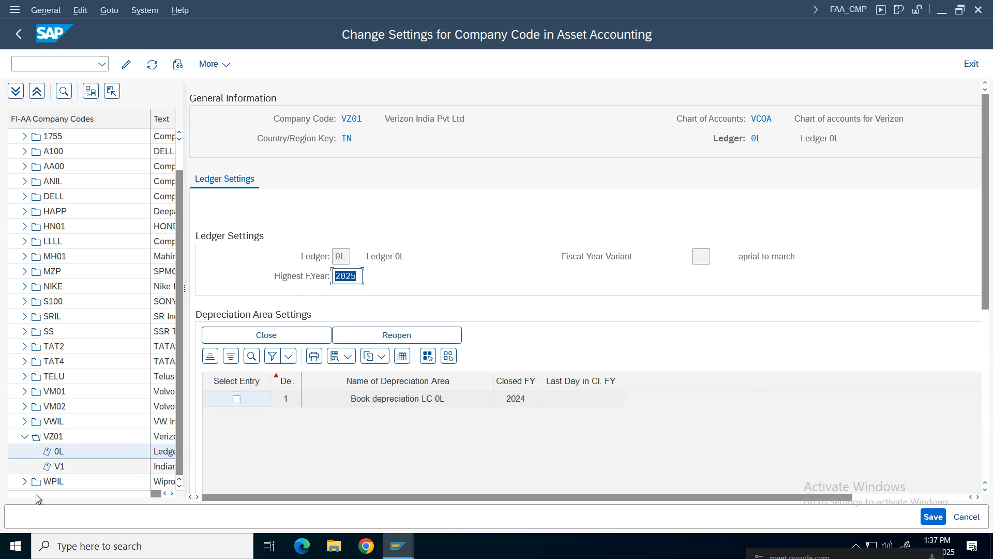
click(59, 466)
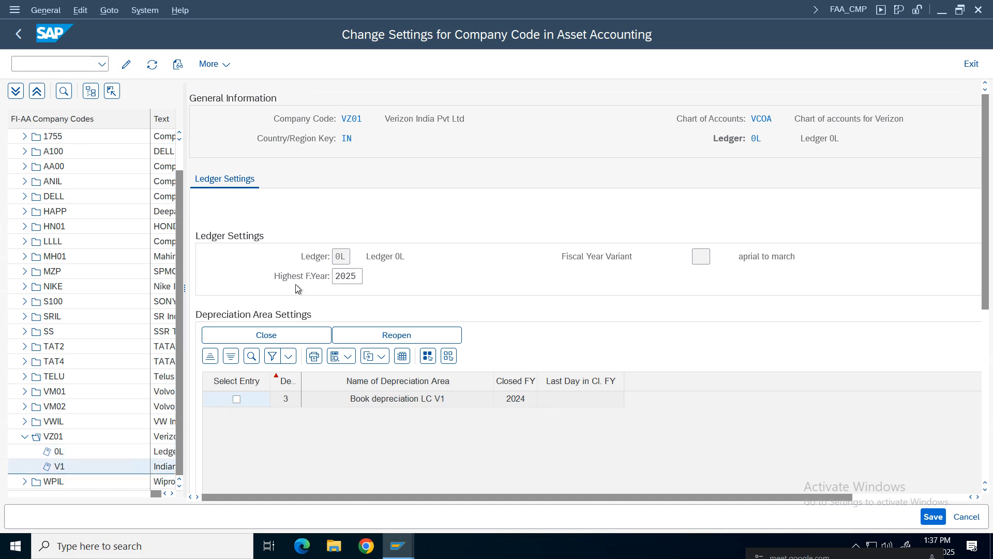
click(935, 516)
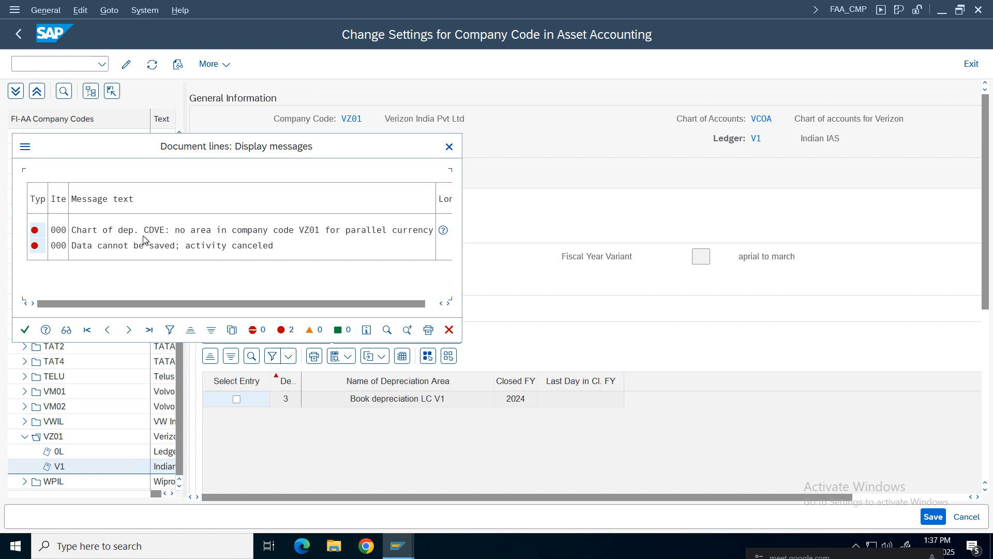
Open the long text of the chart of depreciation CDVE error and read its message number, diagnosis and procedure
click(161, 231)
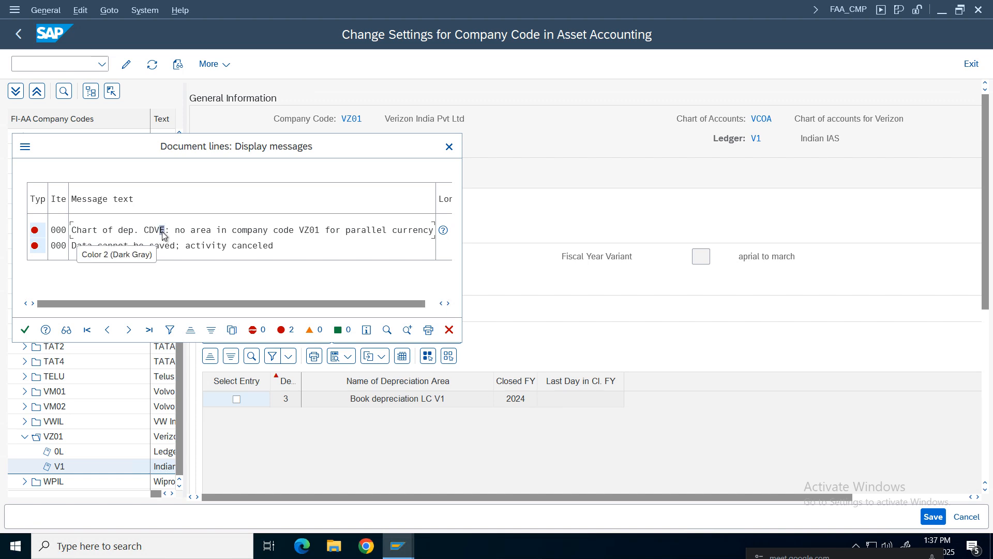
click(214, 231)
click(313, 234)
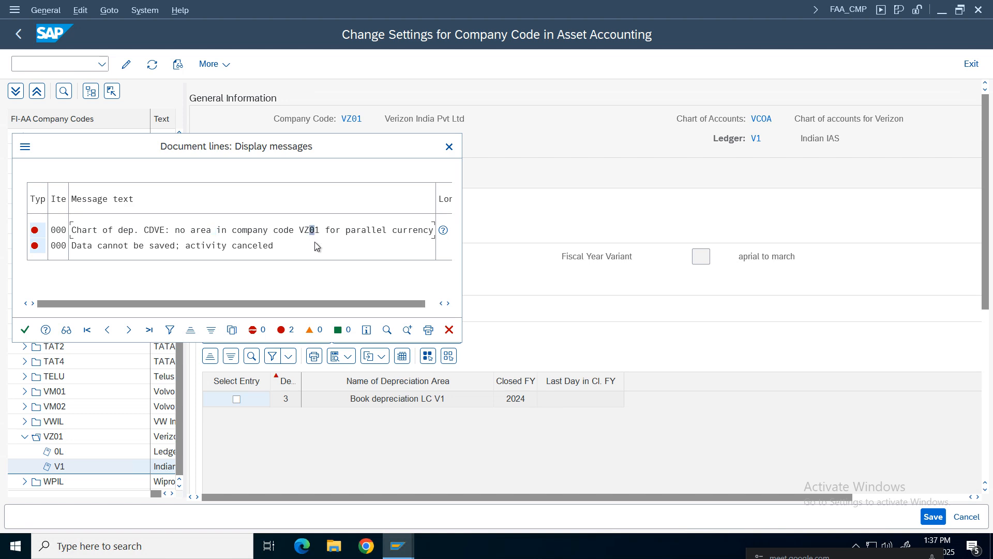
click(400, 232)
click(443, 231)
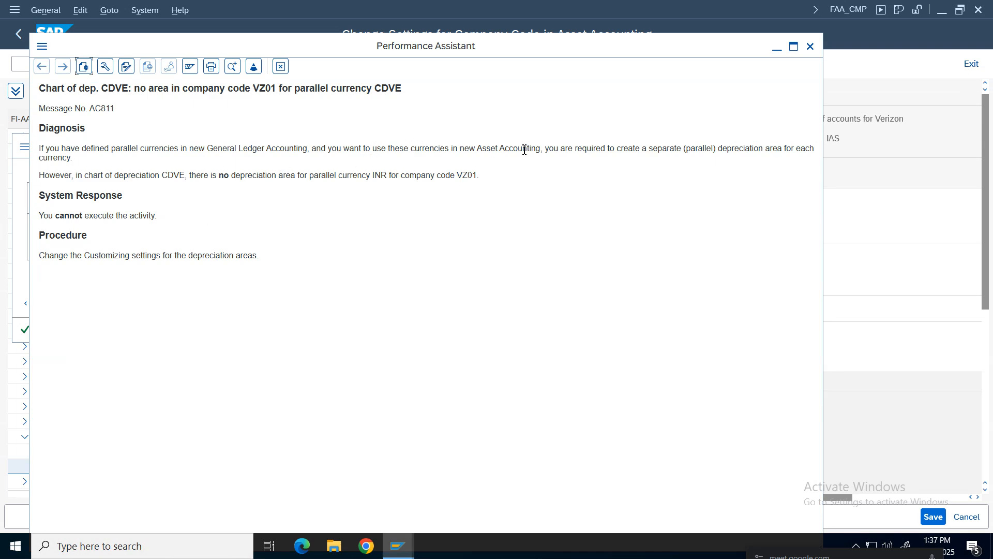
drag(548, 148, 361, 147)
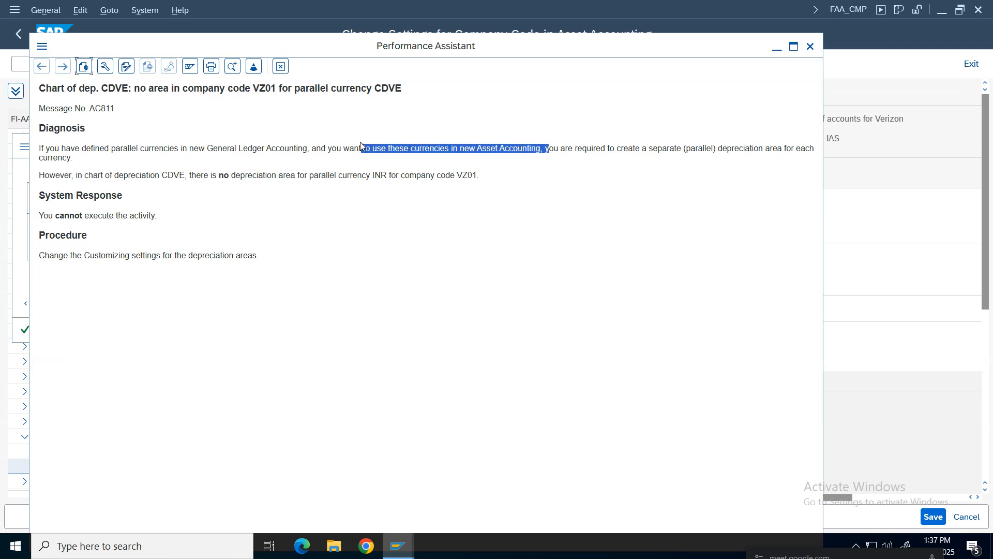
click(658, 173)
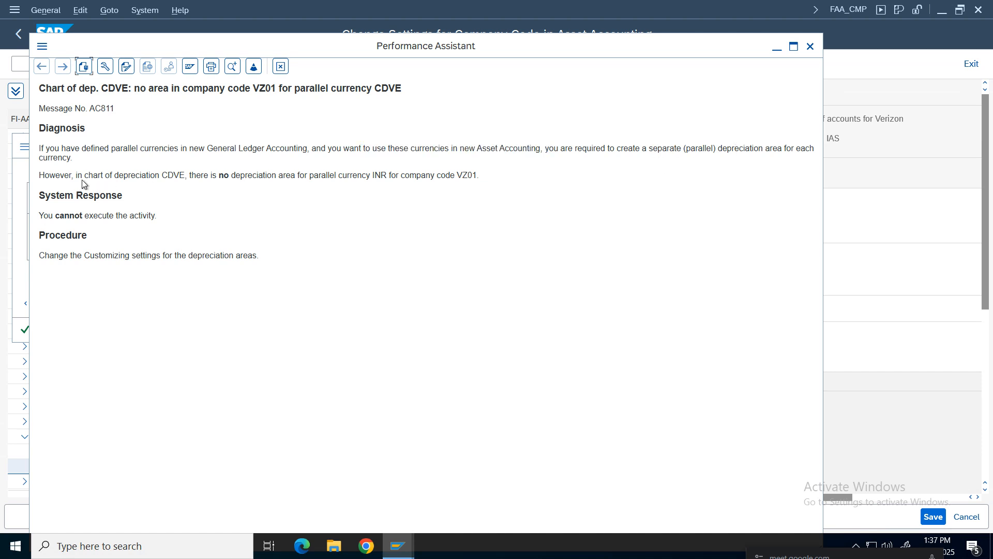
drag(89, 164, 19, 134)
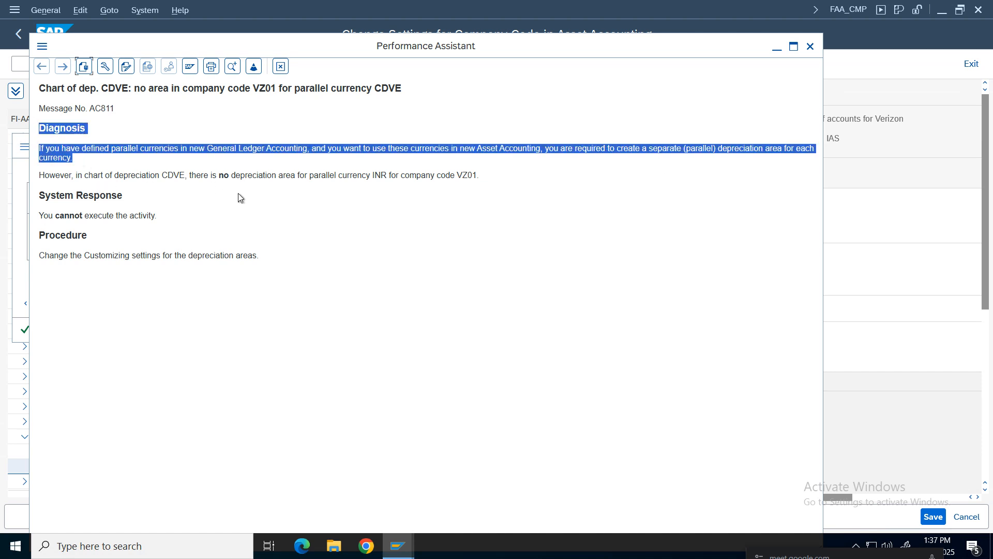
click(179, 187)
drag(191, 176, 71, 176)
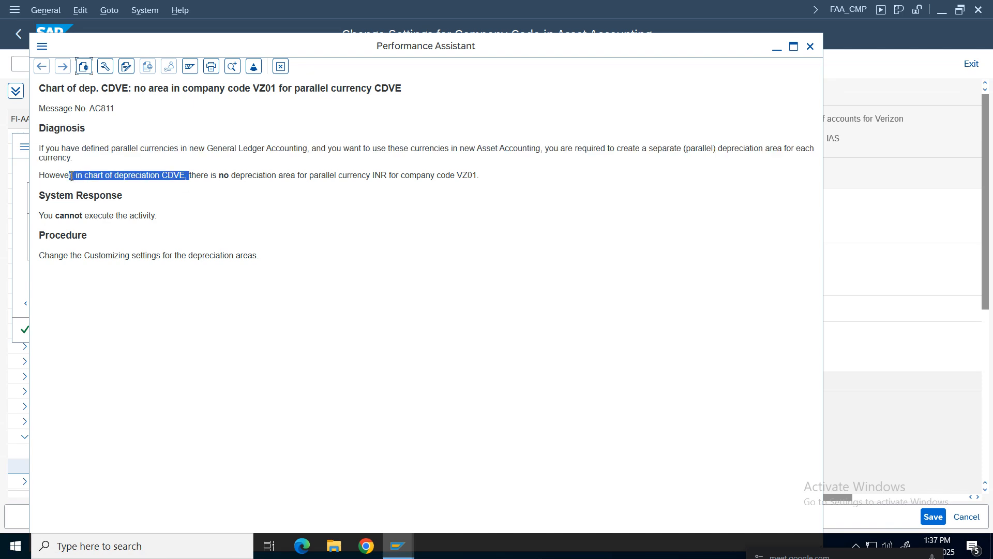
click(236, 176)
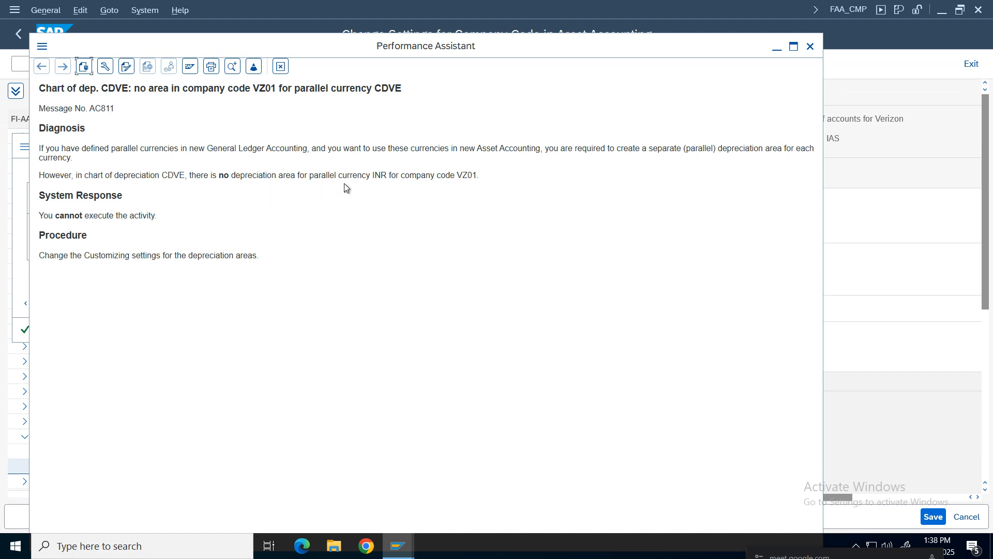
drag(473, 175, 41, 159)
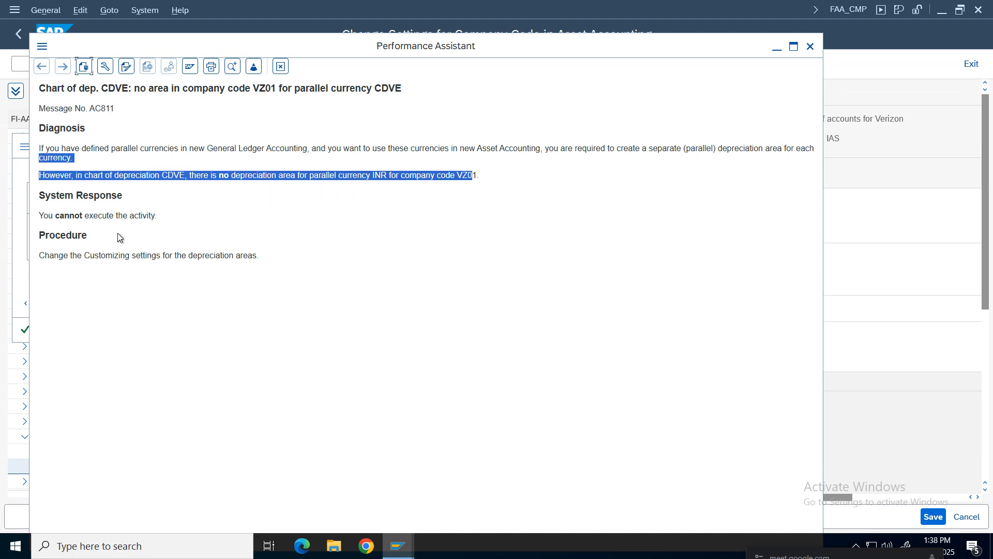
click(74, 228)
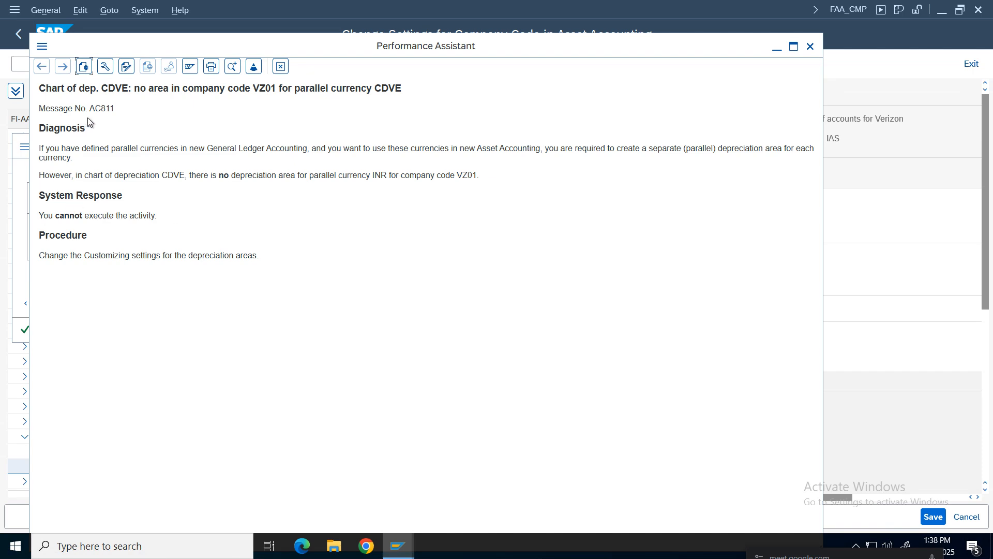
drag(116, 109, 29, 89)
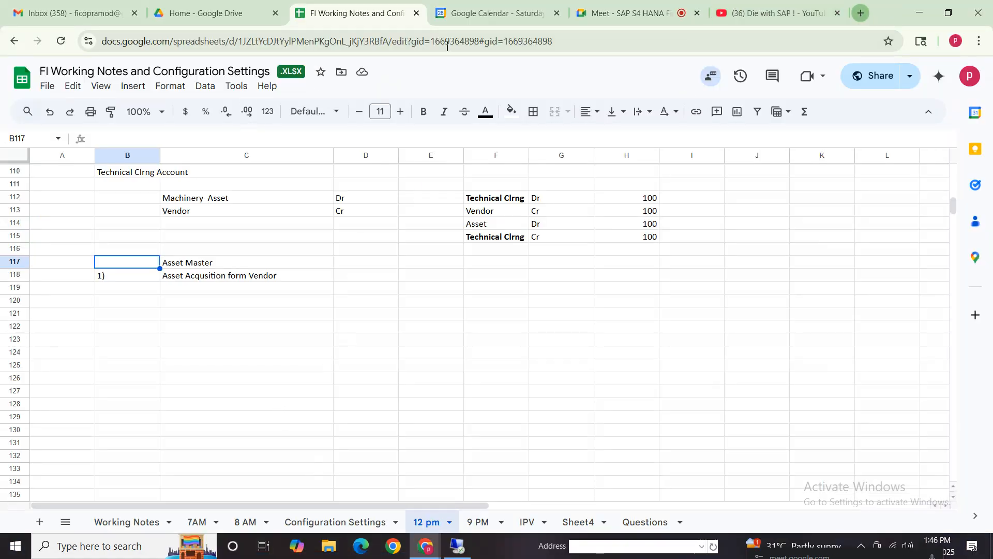
Switch to Chrome, search Google for "ac8111 error in sap" in a new tab and read the explanation and potential solutions
click(861, 13)
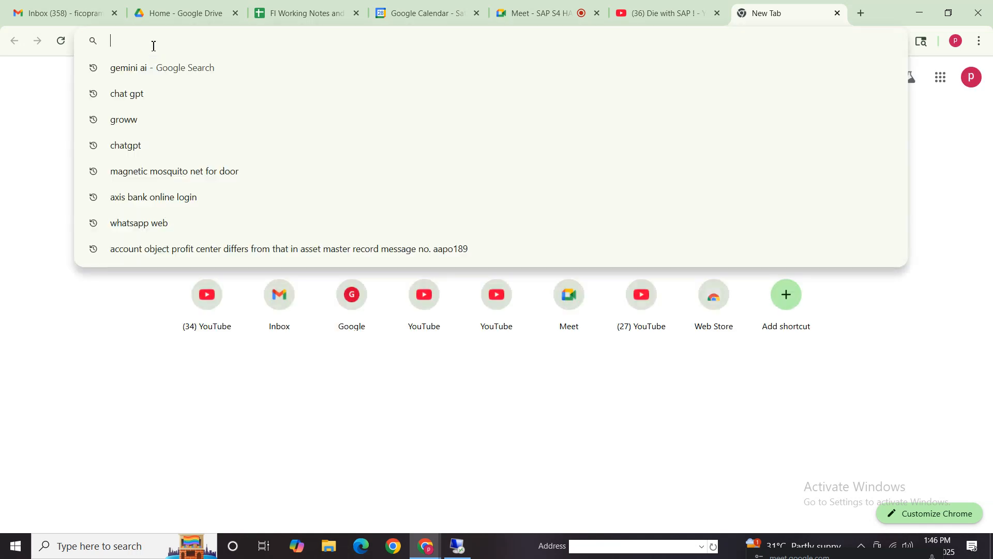
text(ac8111 )
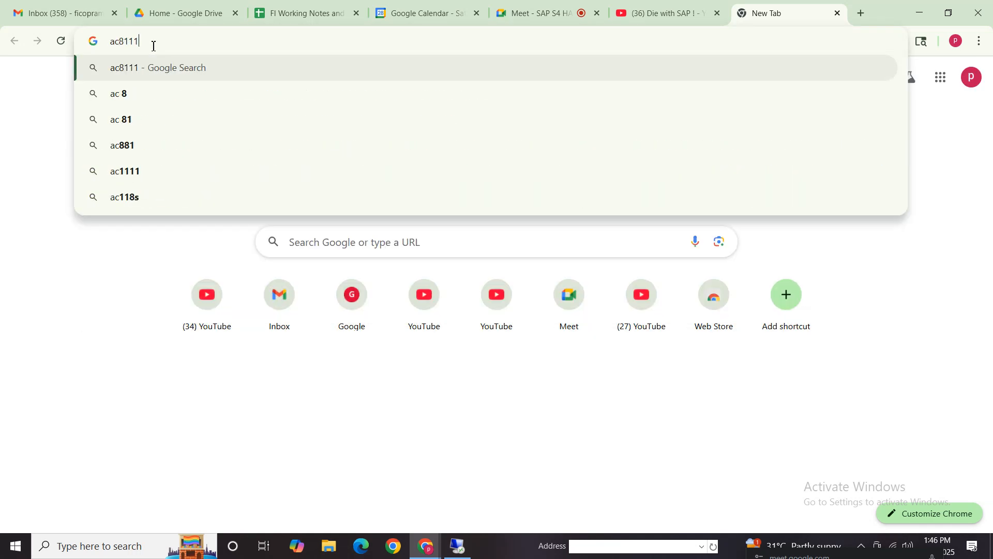
text(e)
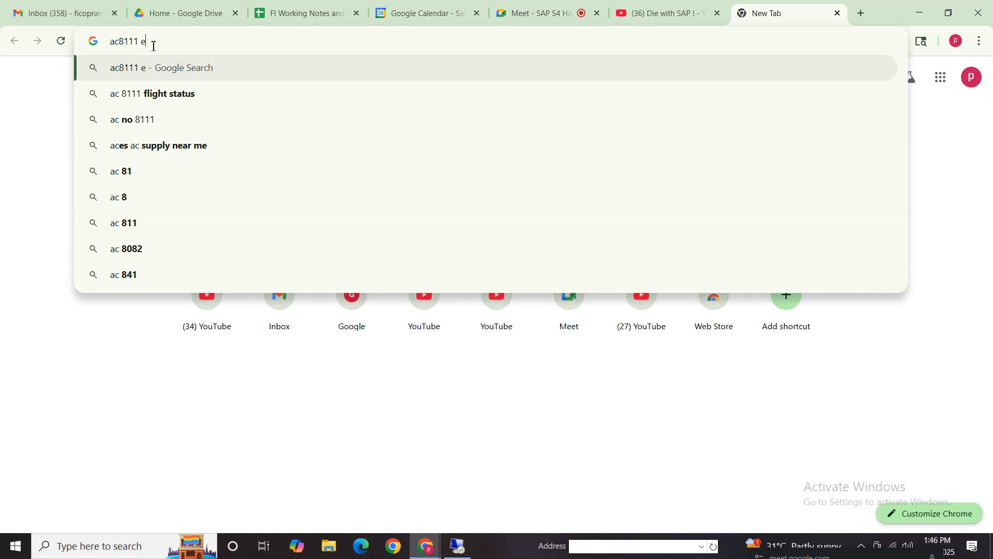
text(rror in sap)
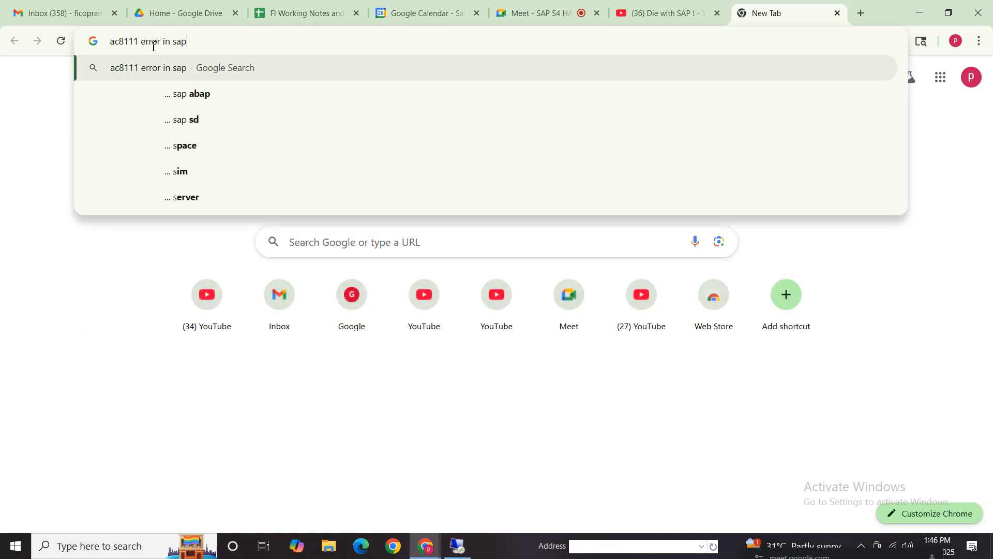
key(Return)
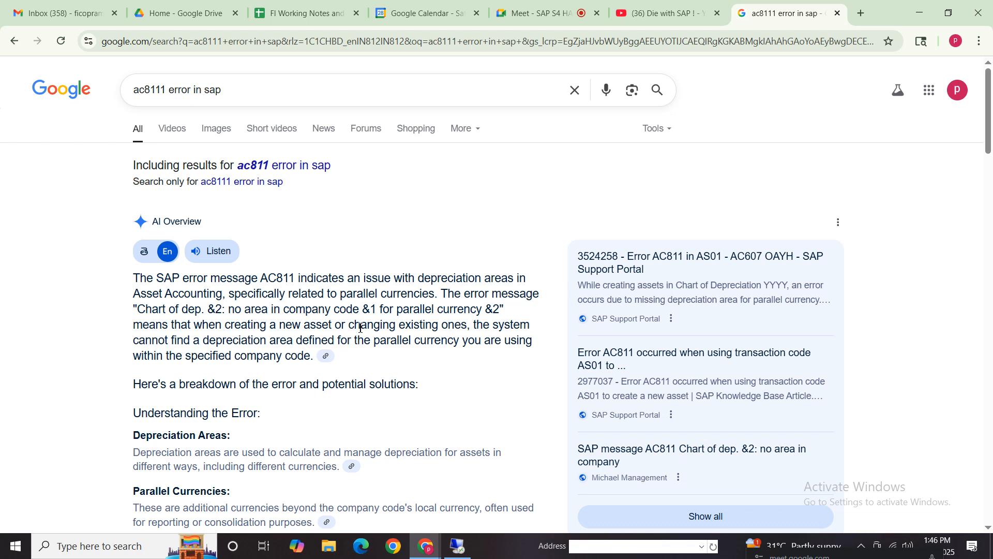
drag(192, 325, 471, 326)
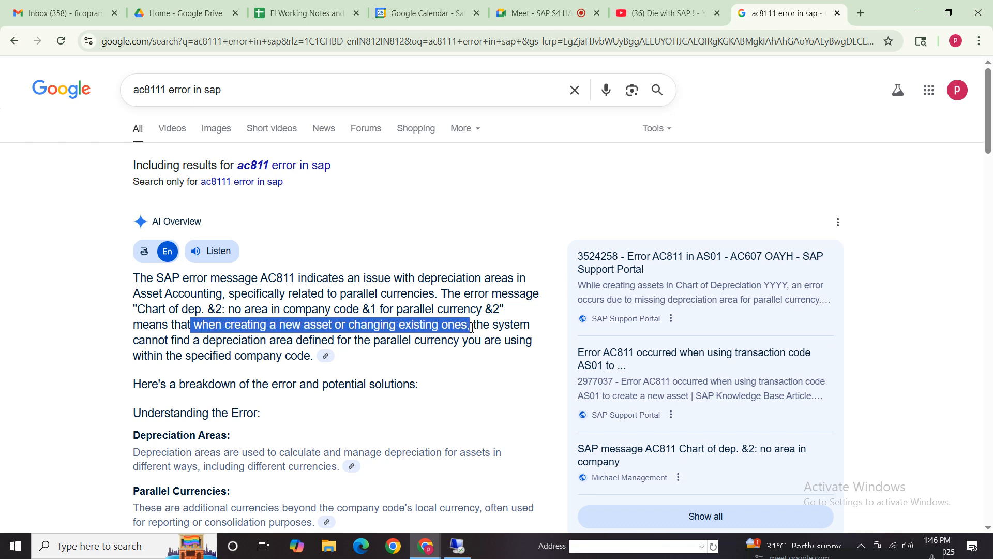
click(376, 343)
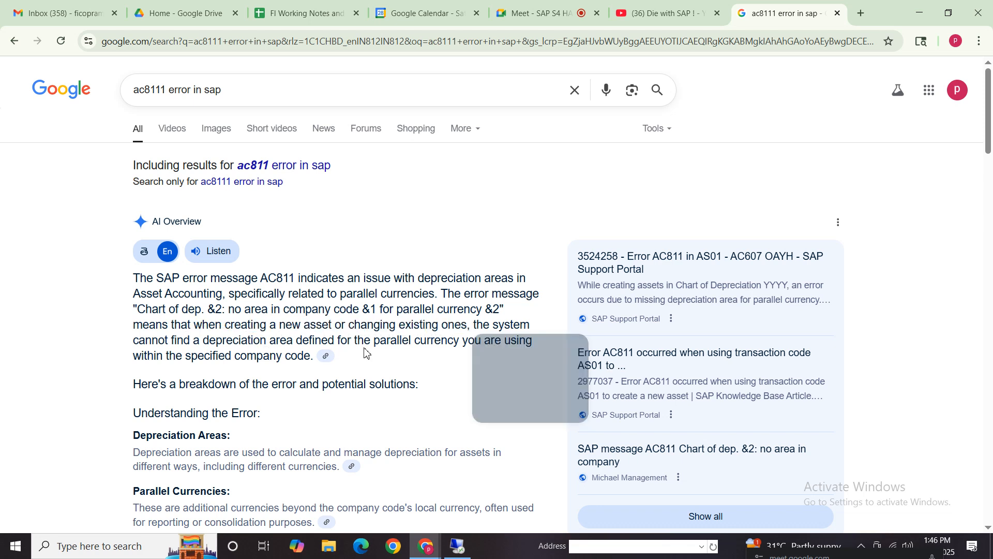
drag(988, 133, 992, 261)
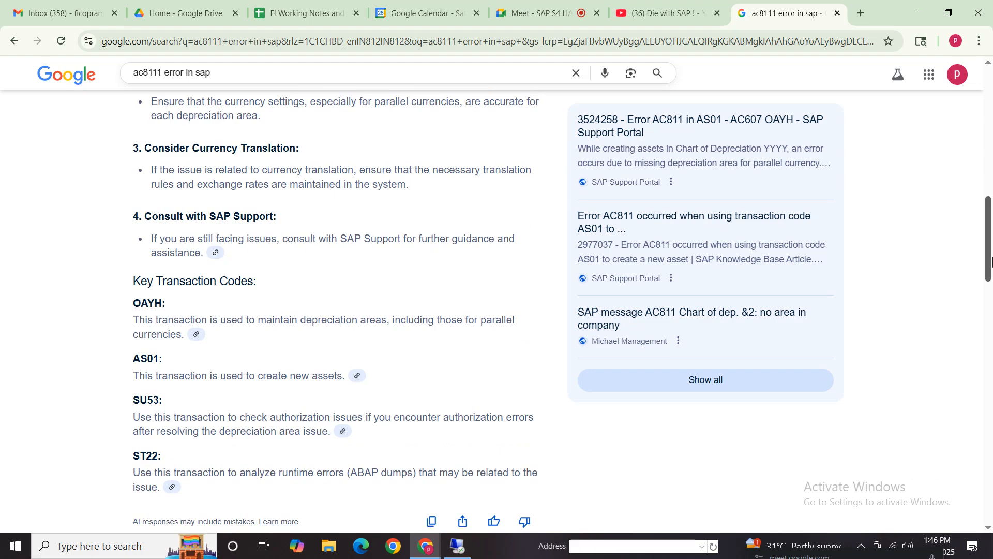
drag(992, 261, 980, 213)
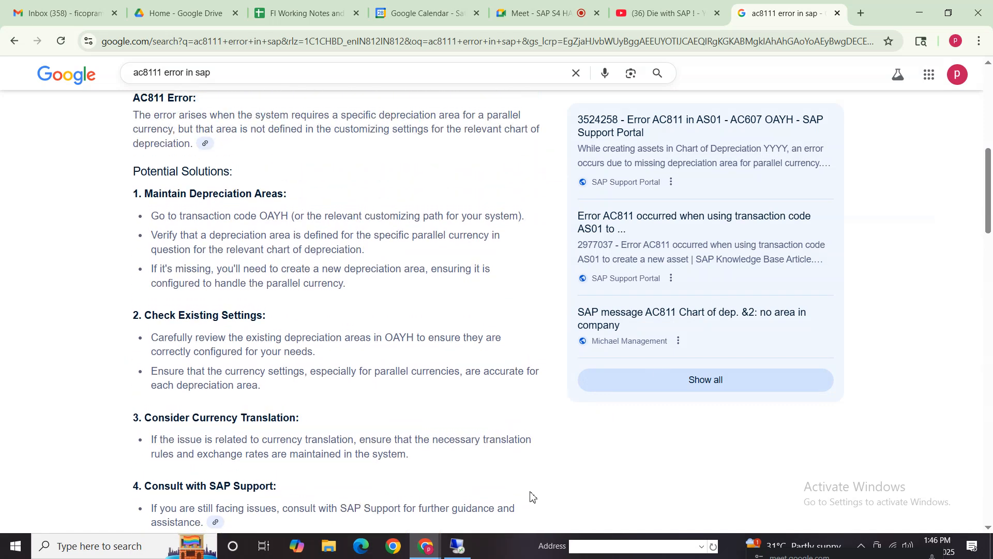
Switch back to SAP and close the AC811 error explanation and the message list
click(460, 552)
click(282, 68)
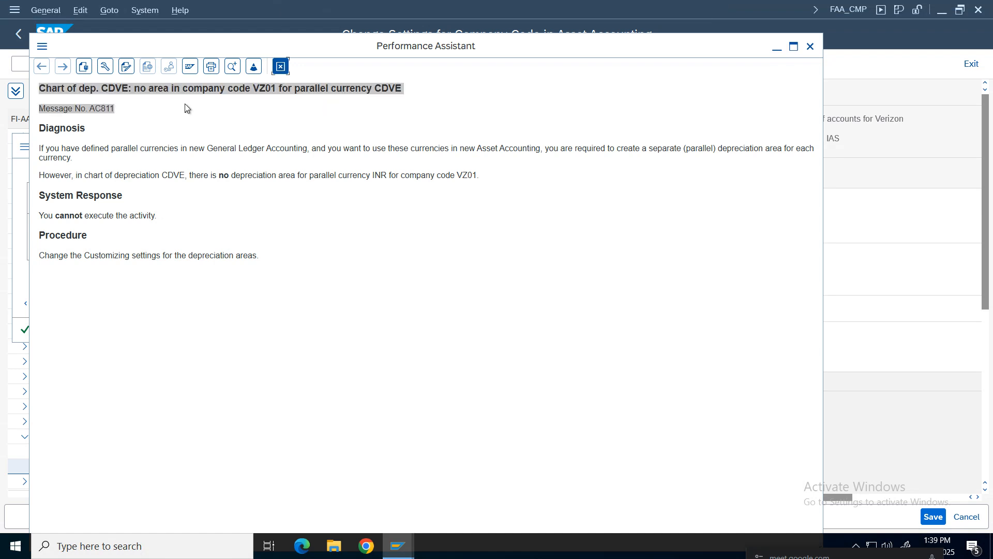
click(449, 147)
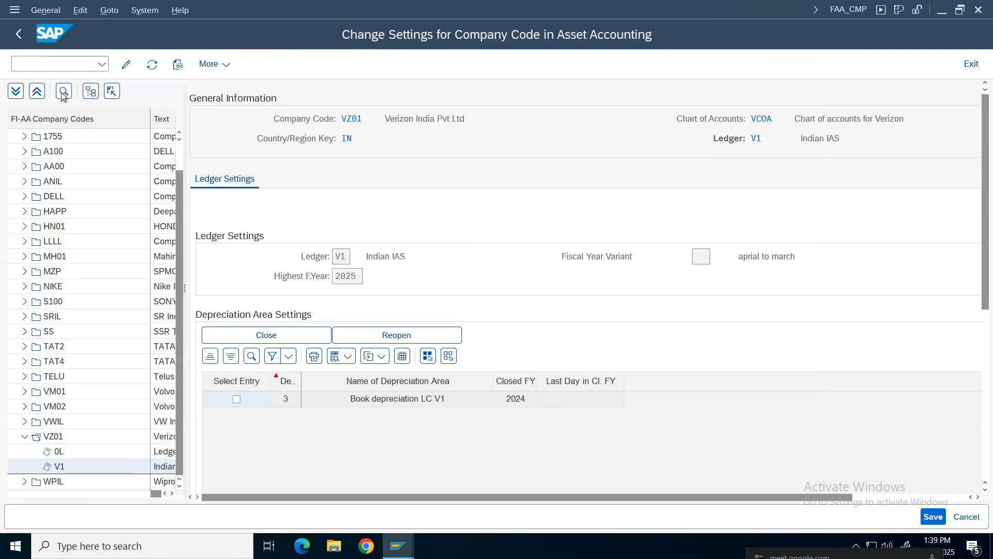
Open transaction OAYH in a new session, locate company code VZ01 and display its depreciation area currency settings
click(46, 64)
text(/o)
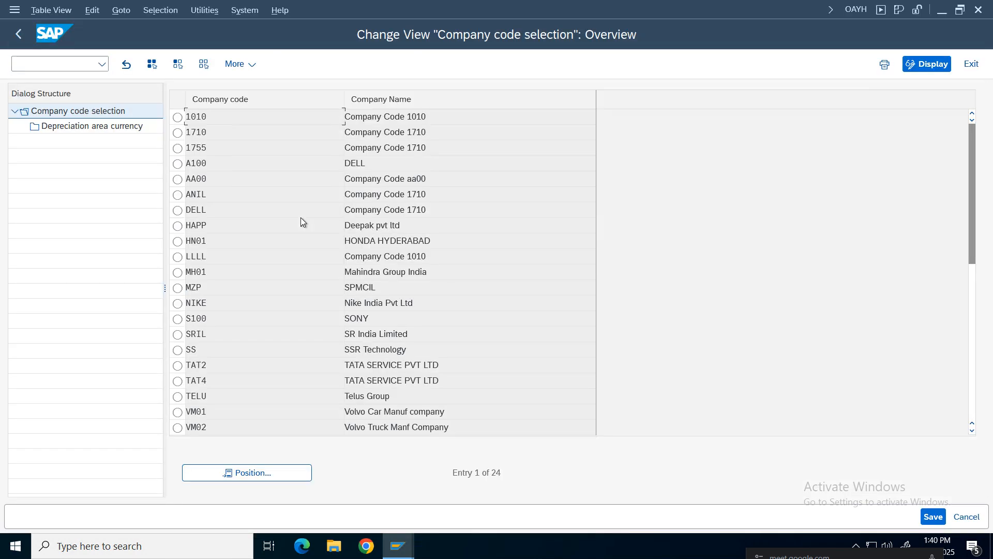
click(270, 475)
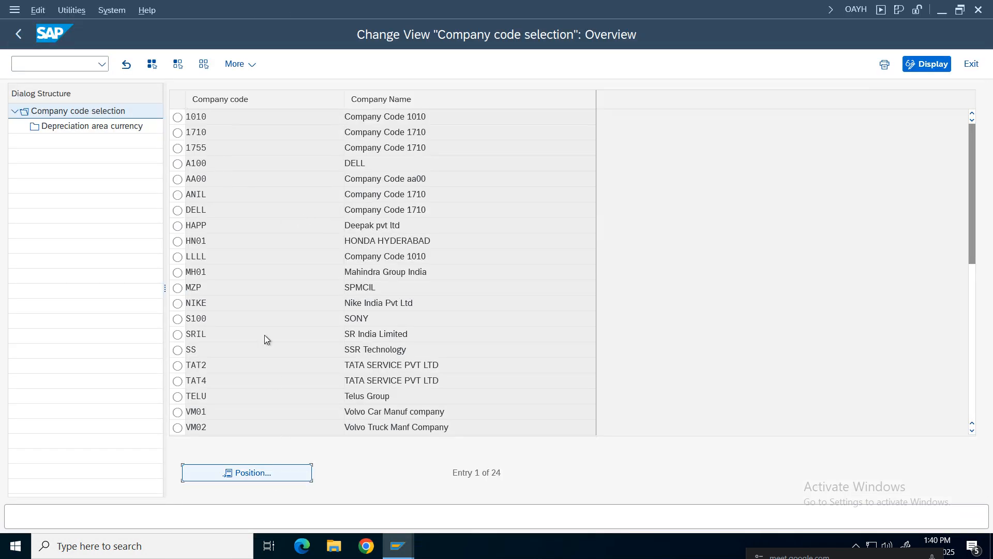
key(space)
click(190, 226)
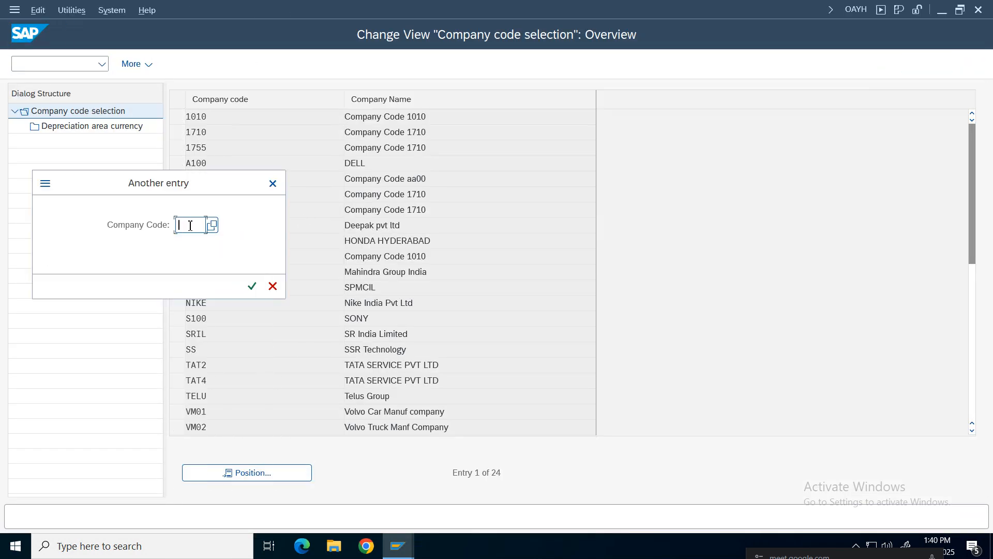
text(1010)
key(Return)
click(178, 117)
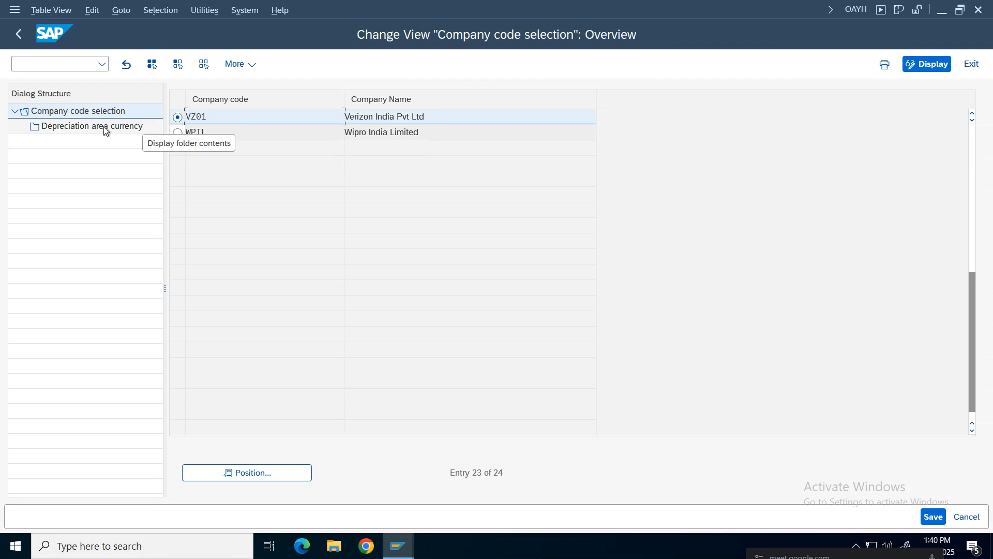
double_click(103, 126)
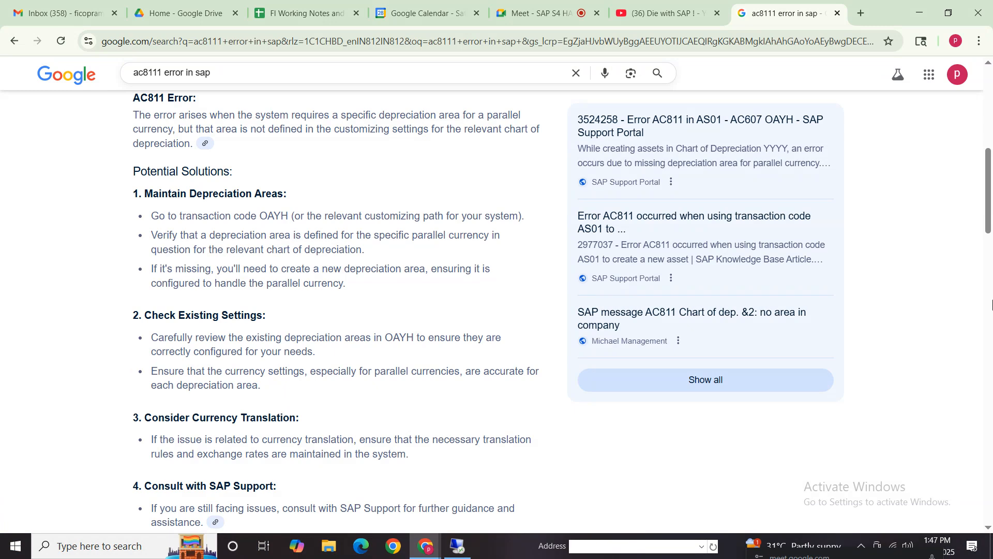
Switch to Chrome and read the AC811 search overview's potential solutions and key transaction codes, including OAYH
scroll(991, 250, down, 3)
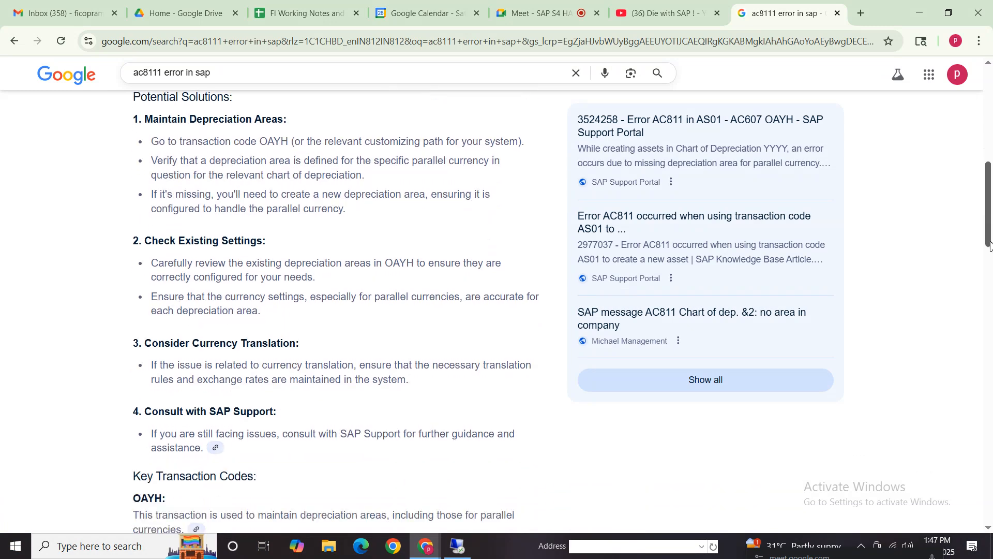
drag(991, 251, 990, 281)
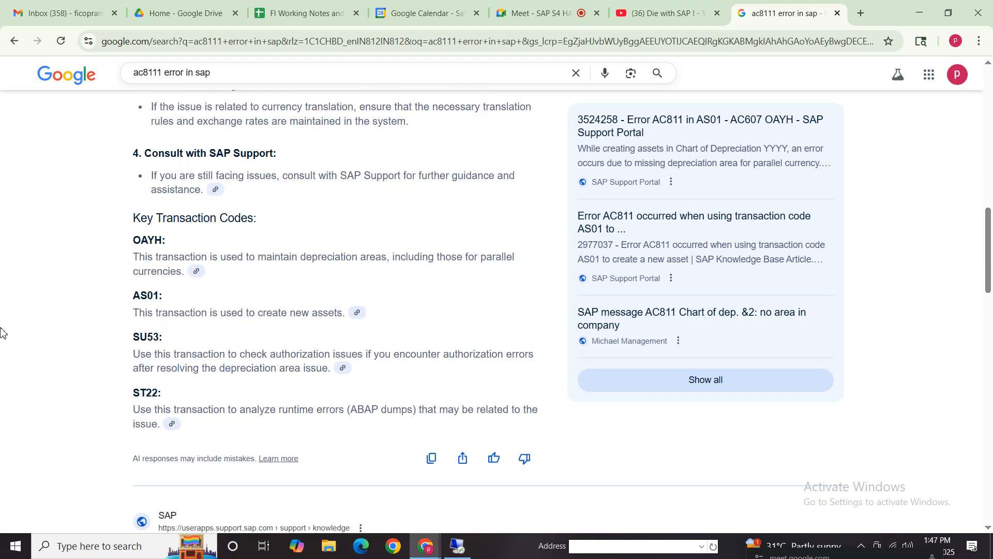
drag(128, 336, 230, 430)
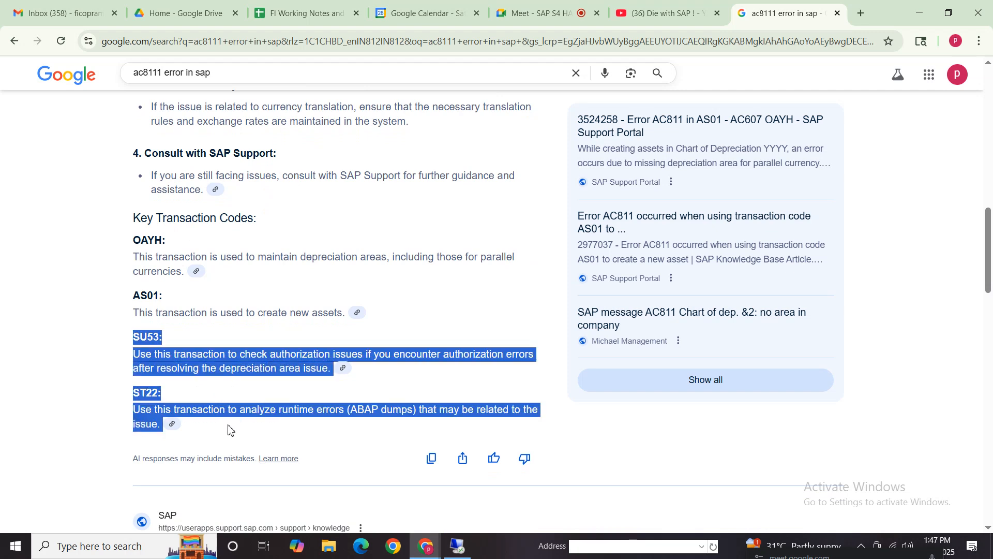
click(231, 430)
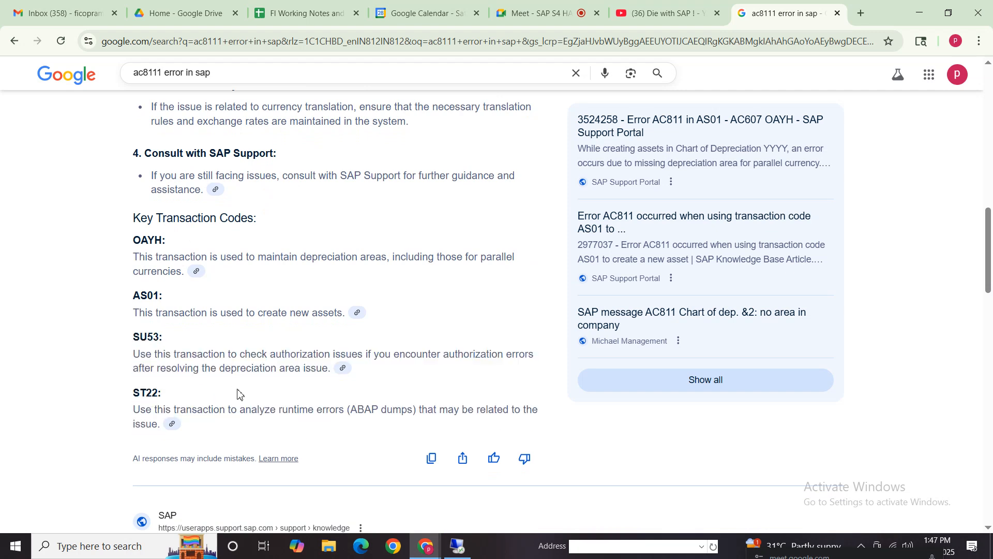
scroll(311, 320, up, 2)
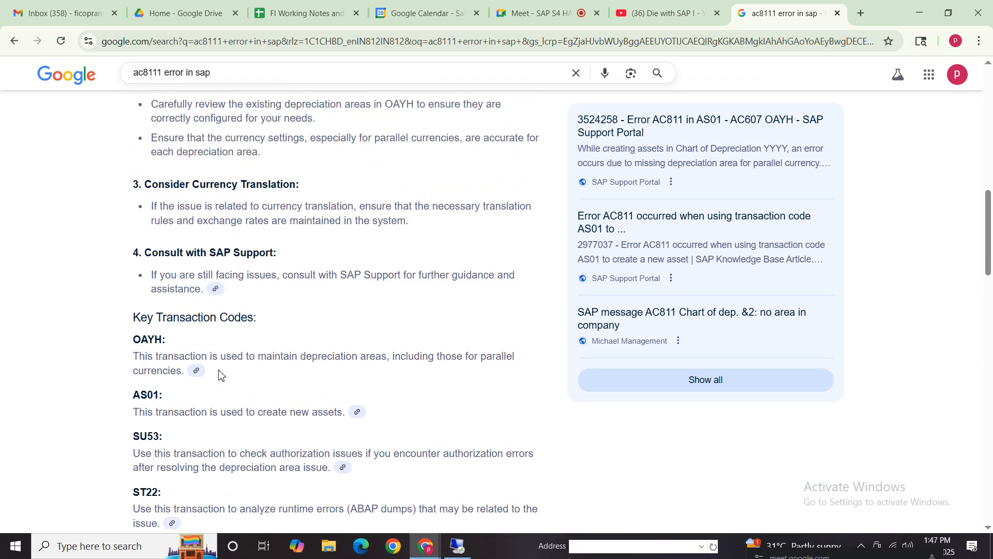
drag(167, 340, 119, 349)
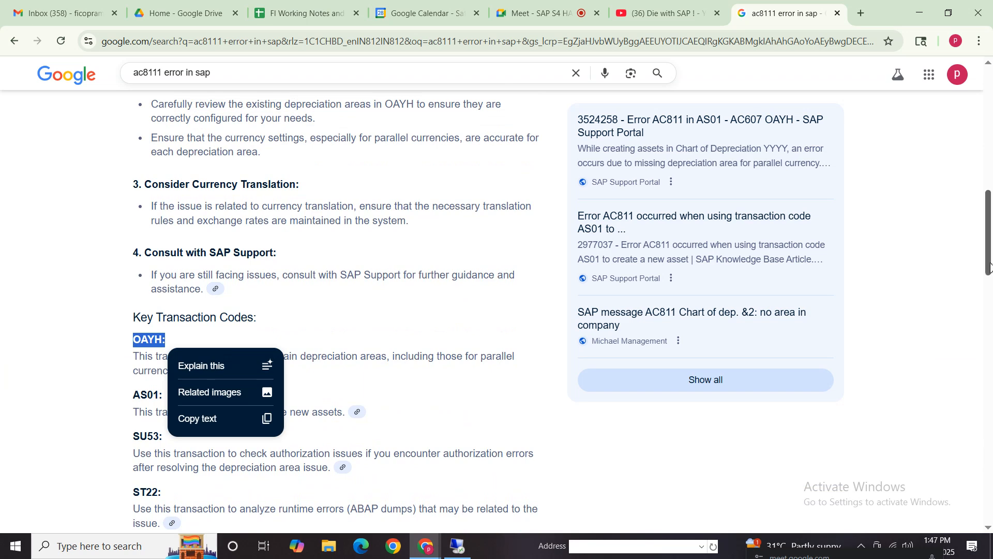
scroll(634, 274, up, 1)
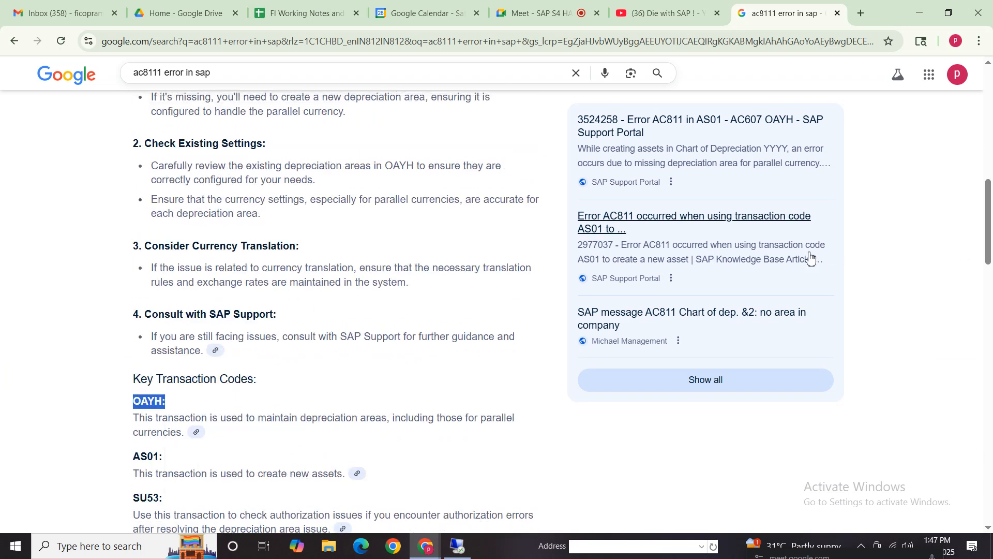
drag(989, 262, 989, 163)
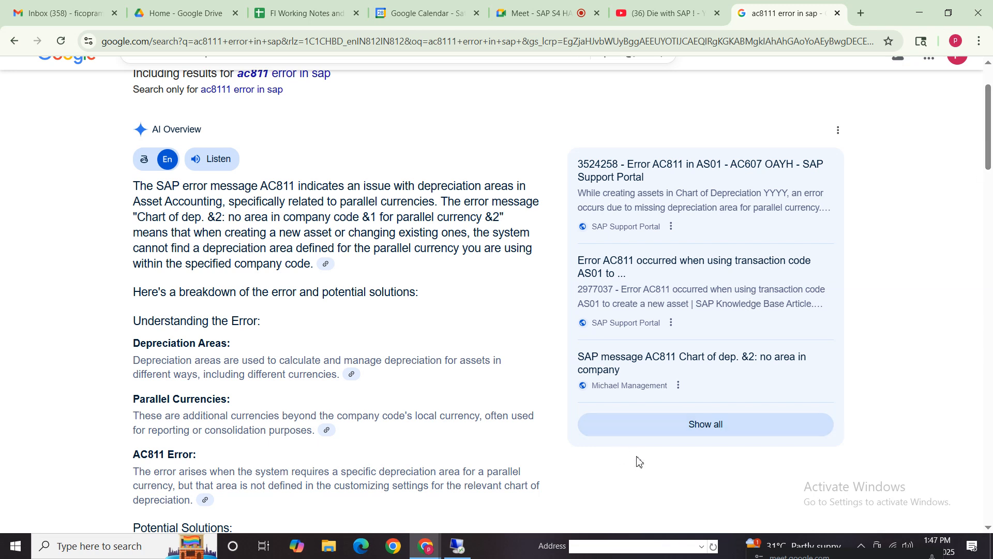
Open the Michael Management result on SAP message AC811, dismiss the sign-up pop-up and read the error's cause and fix
click(594, 371)
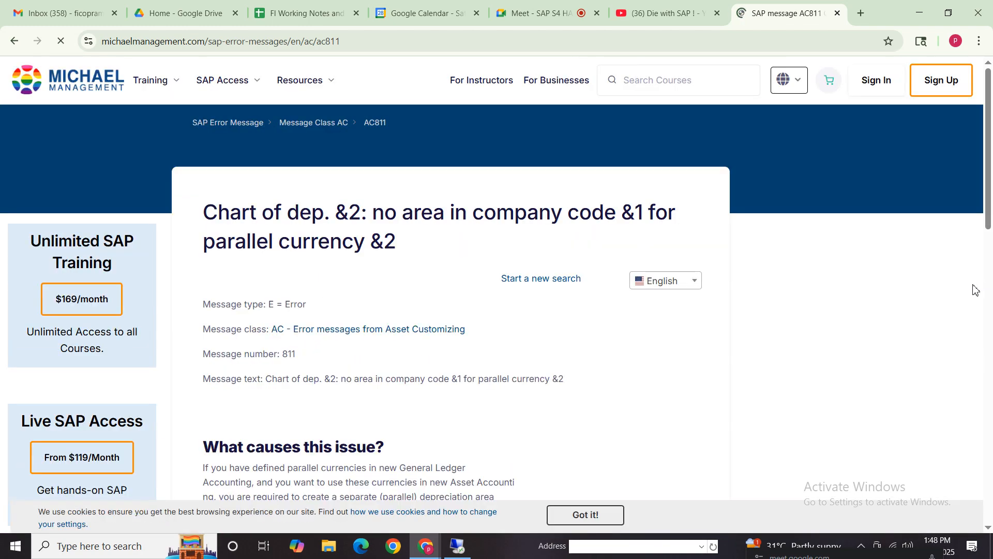
drag(989, 176, 991, 327)
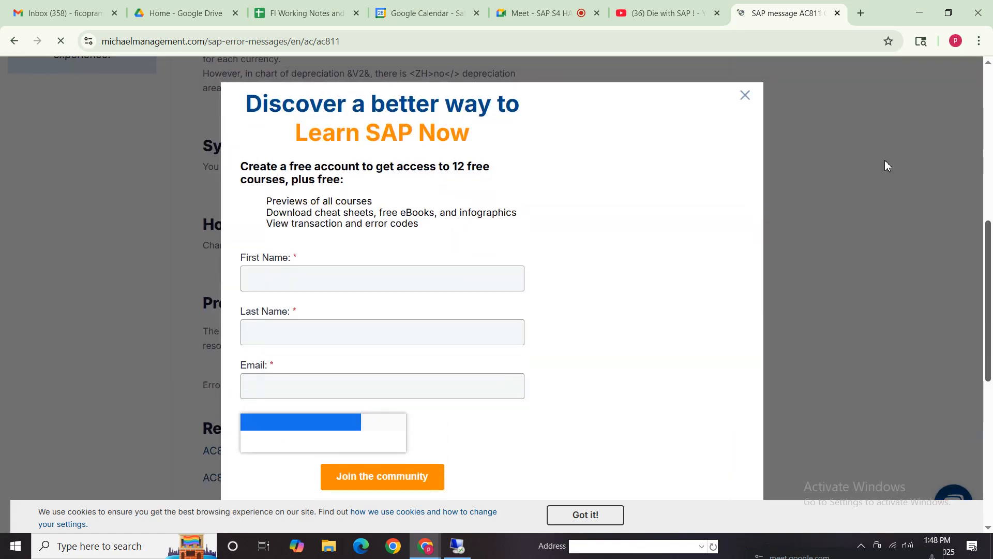
click(745, 95)
drag(990, 283, 974, 189)
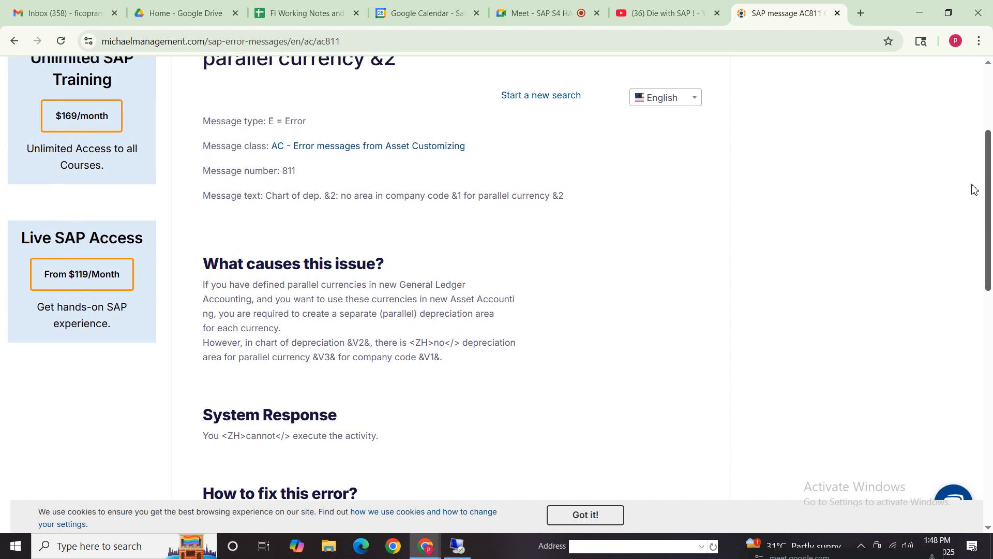
drag(975, 190, 972, 176)
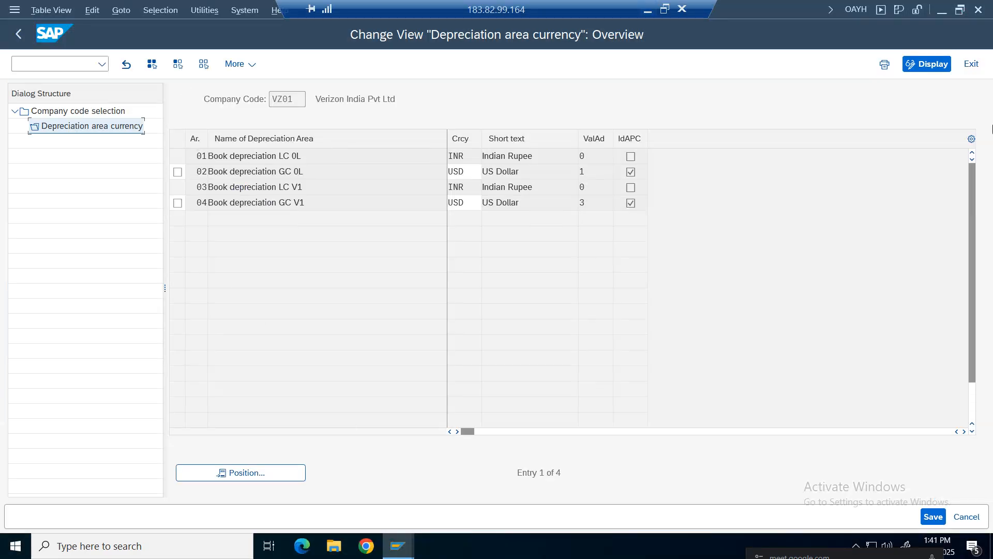
Switch back to SAP, start G/L posting F-02 and enter currency INR, document and posting dates 01.04.2025 and reference test
click(971, 64)
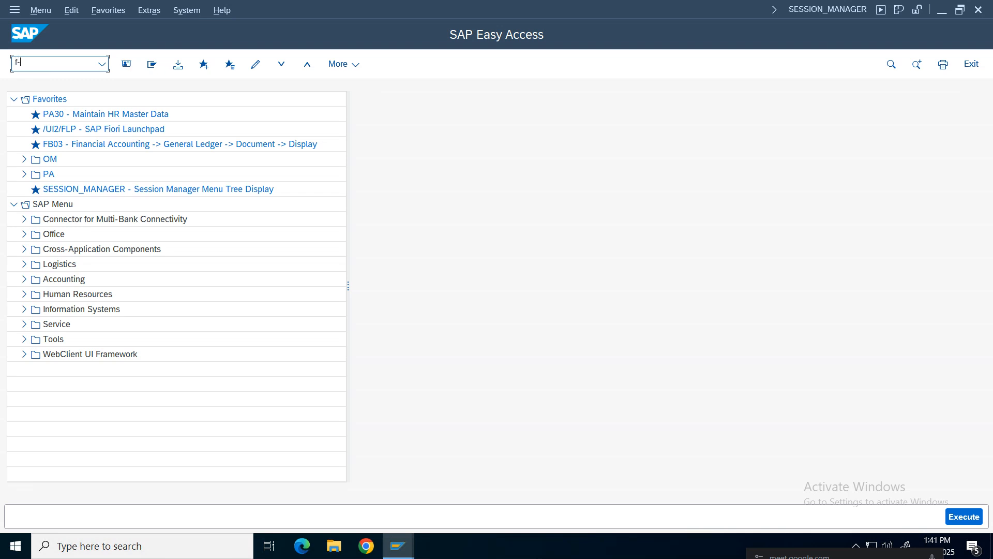
text(f-02)
key(Return)
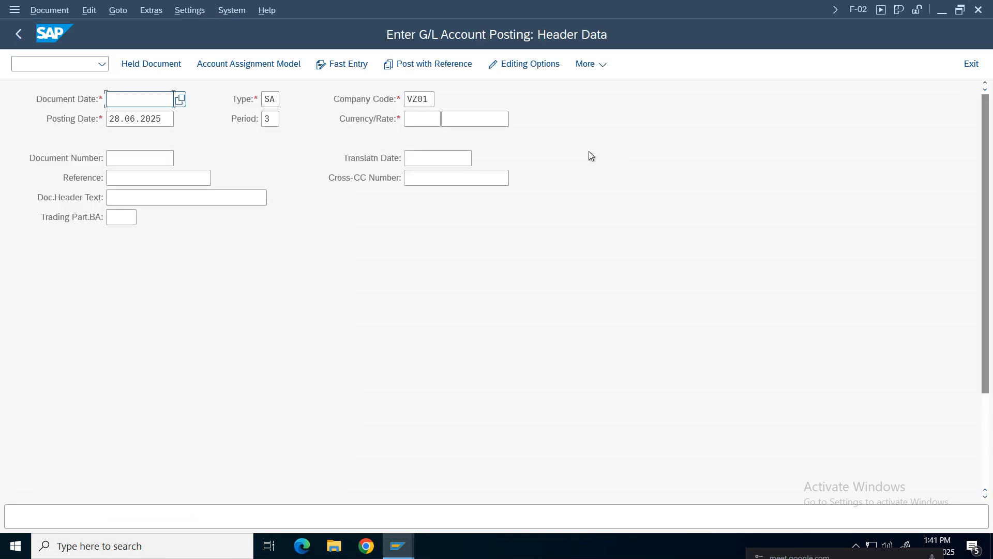
click(428, 123)
text(inr)
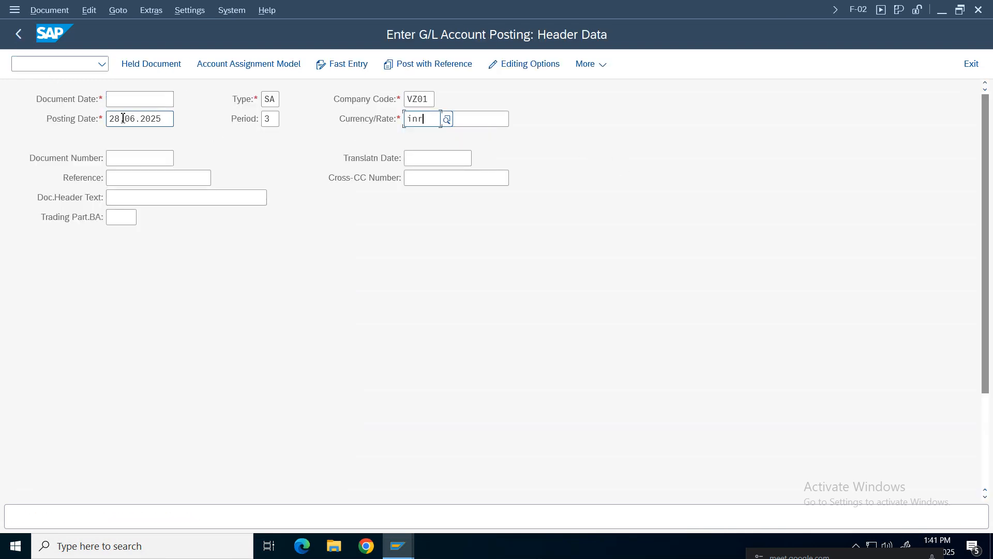
click(123, 102)
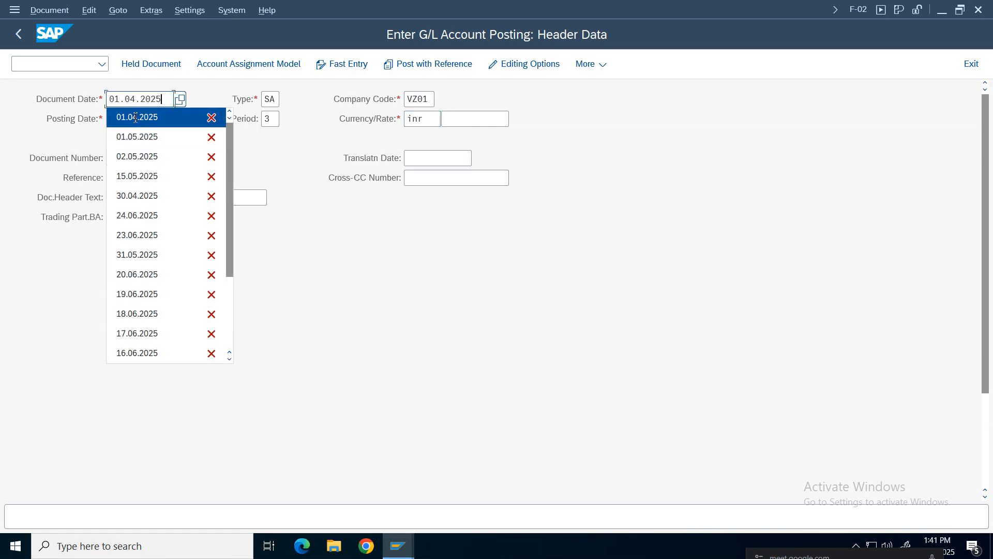
click(133, 116)
click(133, 116)
click(129, 135)
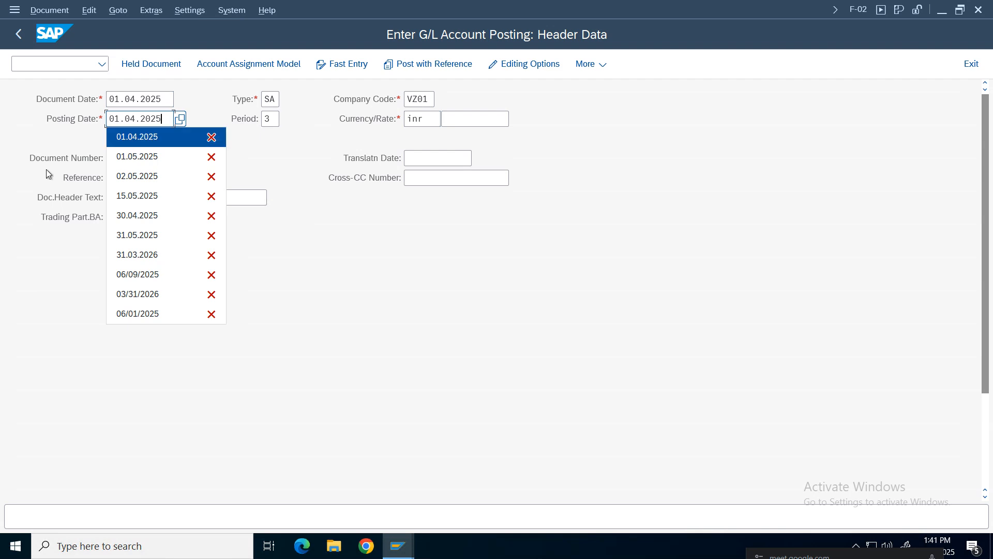
click(120, 181)
text(tet)
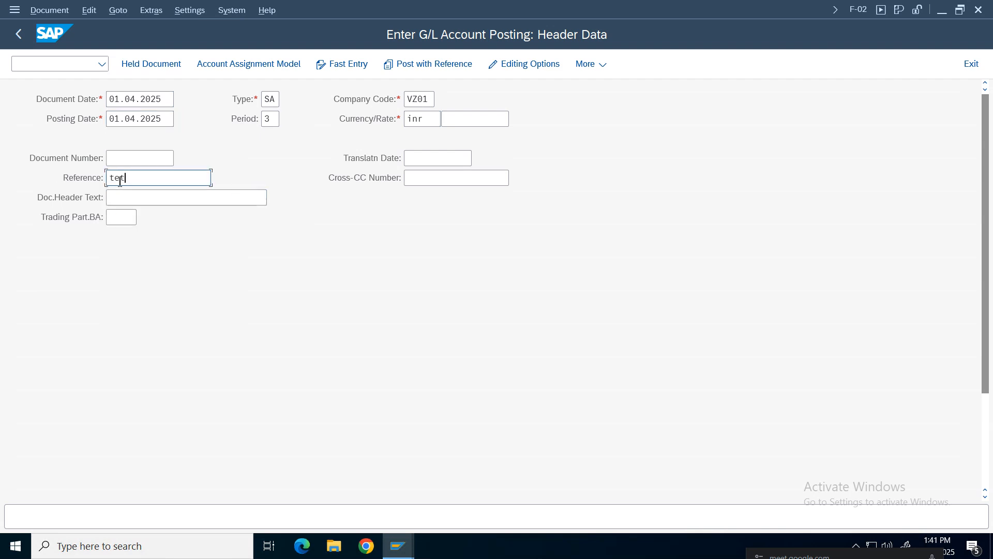
key(BackSpace)
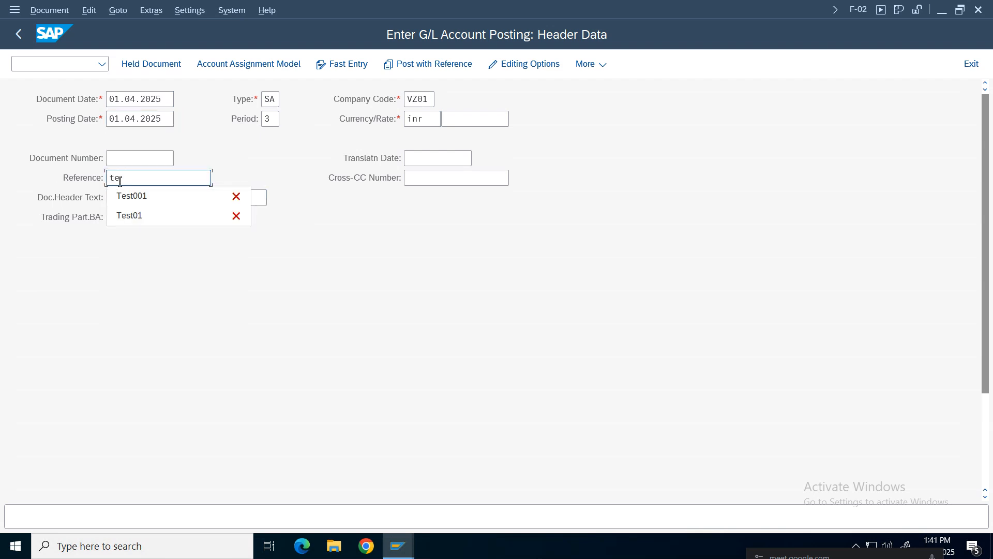
Look up Cash (1001) as the account for the first line item with posting key 40 and proceed to its item details
scroll(980, 279, down, 5)
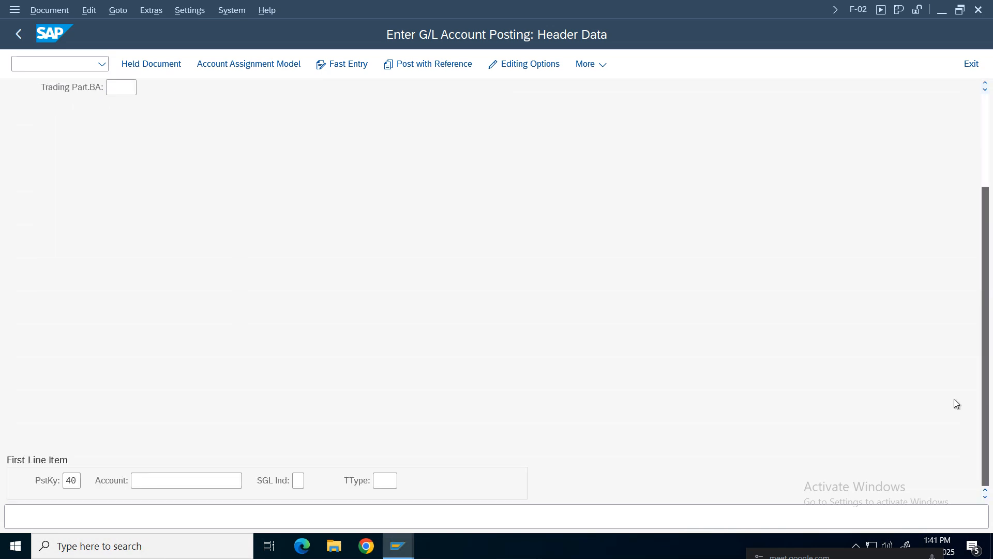
click(223, 489)
click(247, 481)
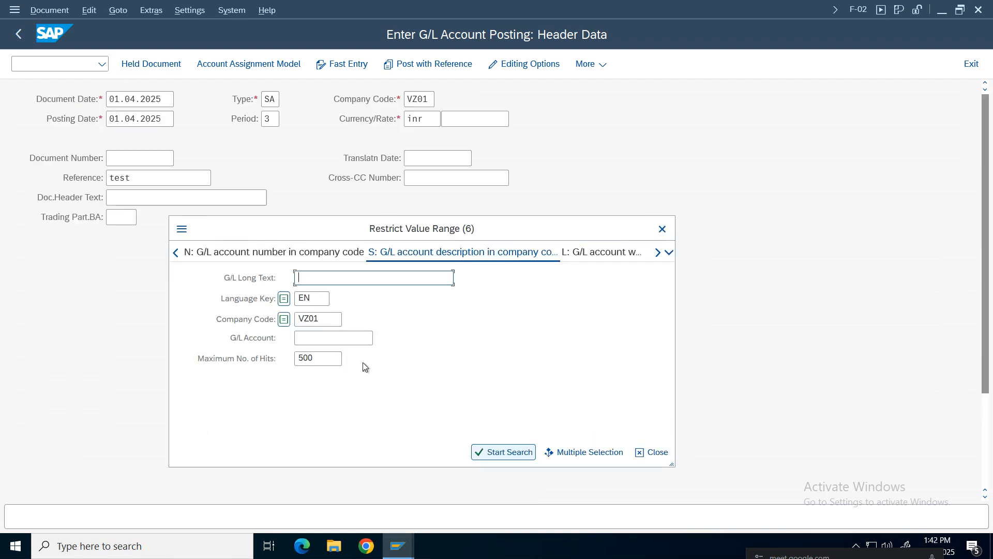
key(Return)
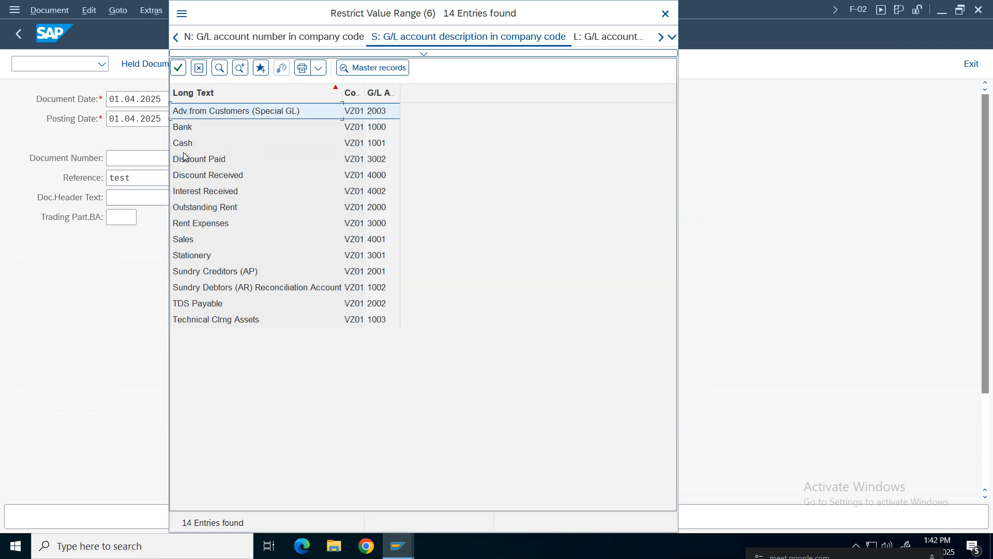
double_click(184, 145)
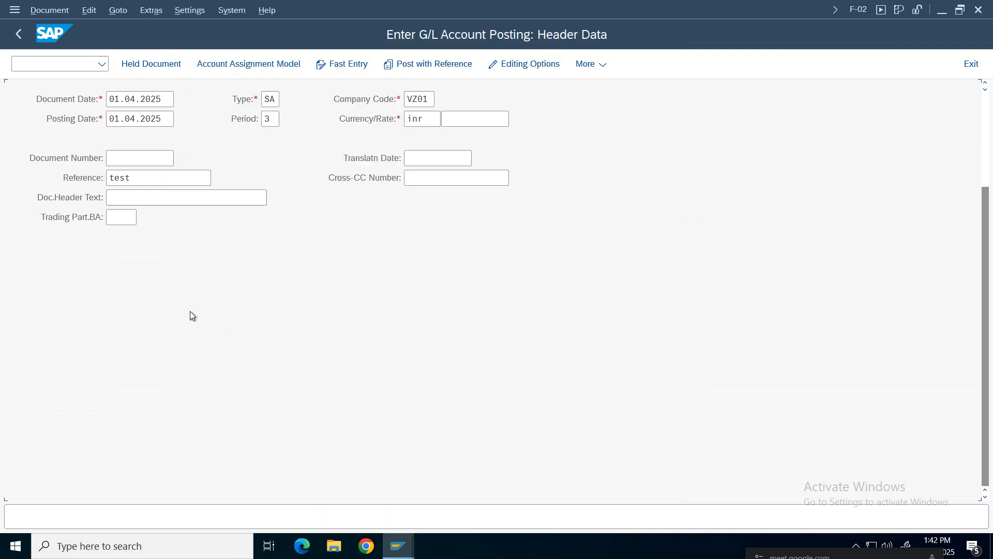
key(Return)
key(Return)
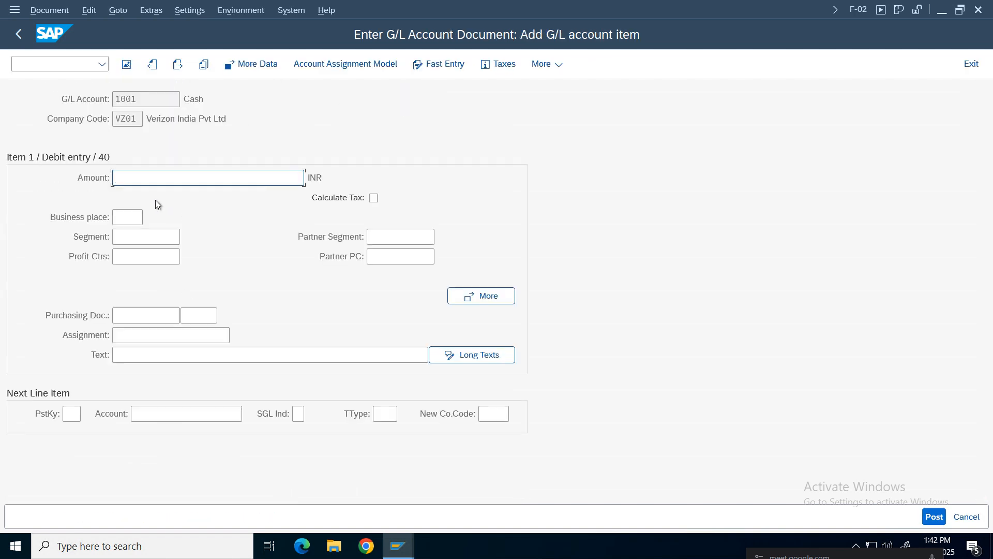
Enter 500 INR for the Cash debit item and add a line item with posting key 50 and account Bank (1000)
click(137, 179)
click(136, 257)
click(73, 414)
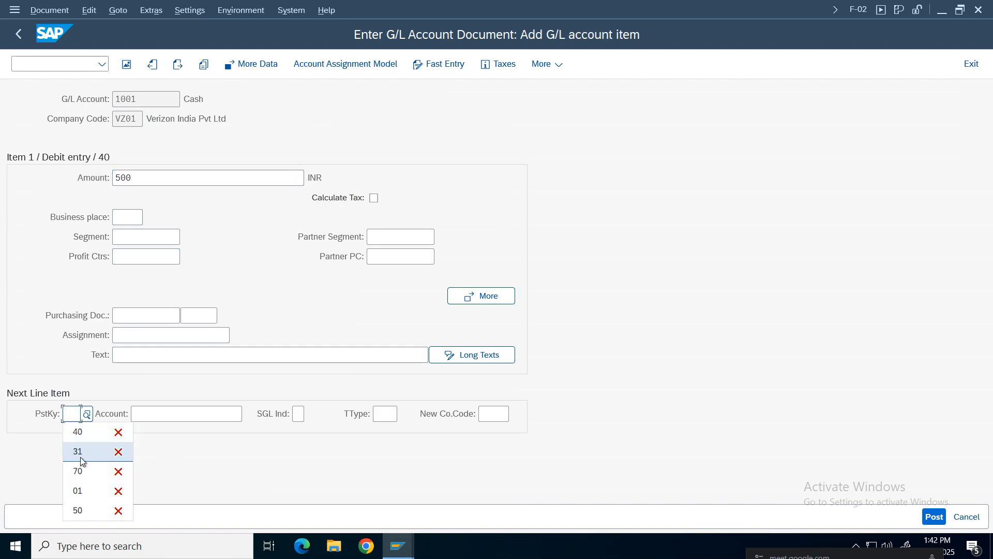
click(77, 509)
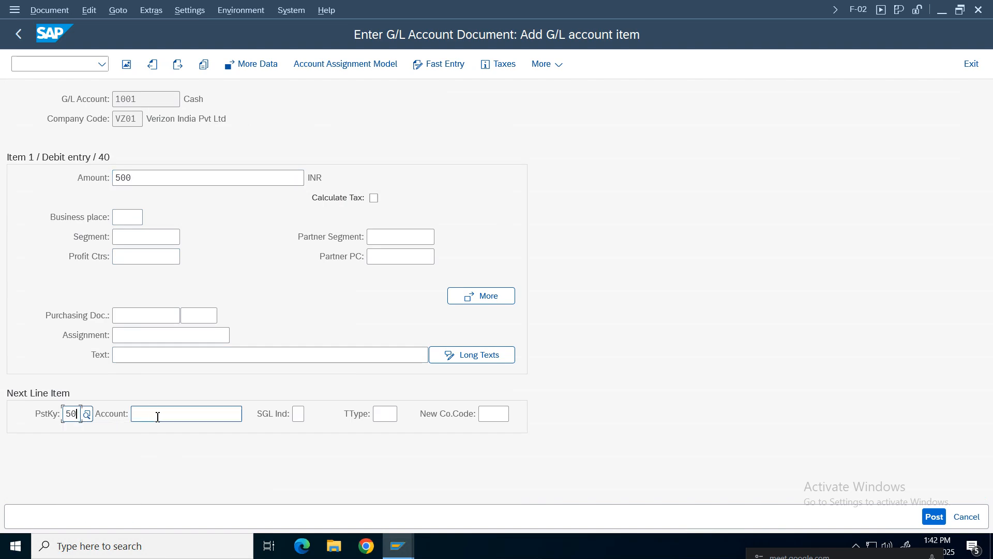
click(155, 413)
key(F4)
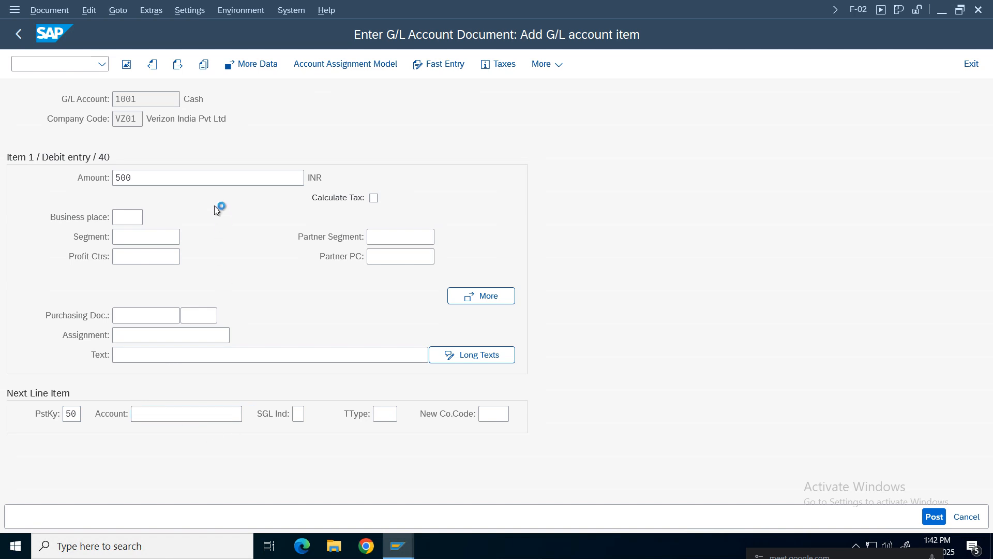
key(Return)
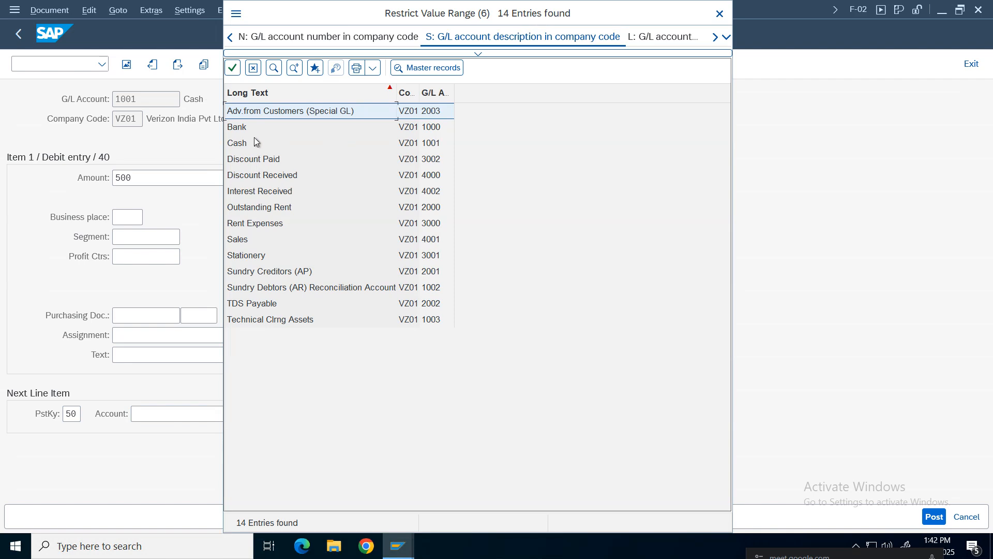
double_click(257, 127)
key(Return)
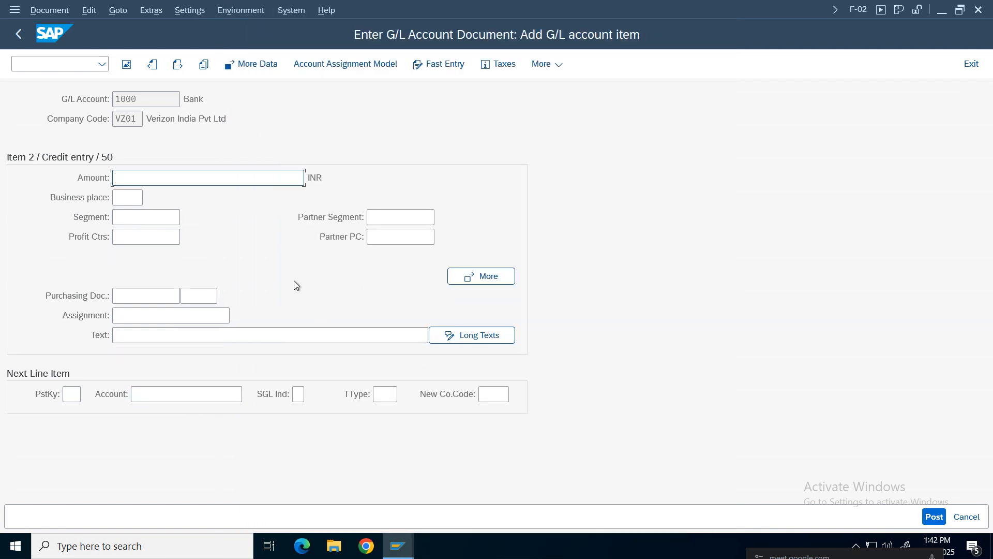
Enter 500 INR as the amount of the Bank (1000) credit item
click(143, 181)
click(137, 199)
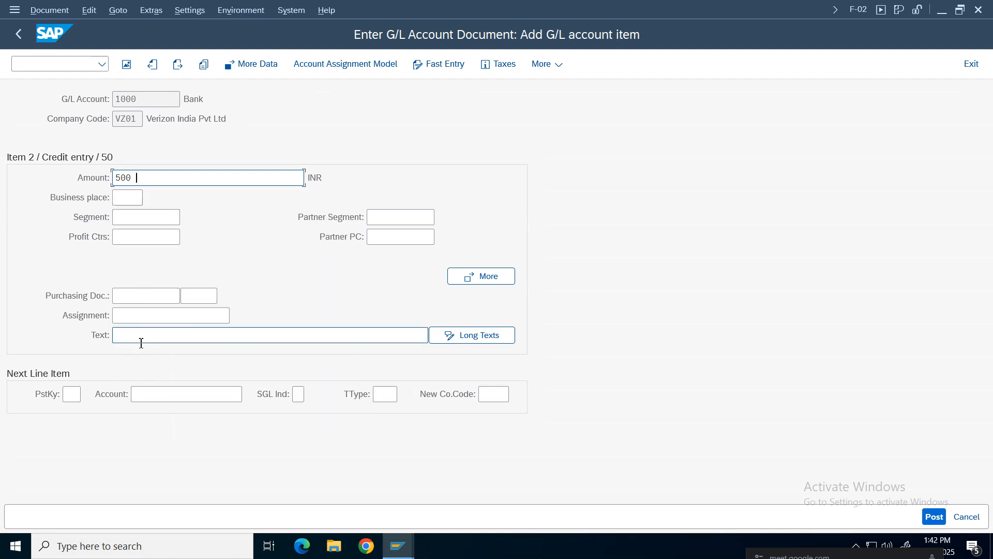
click(141, 341)
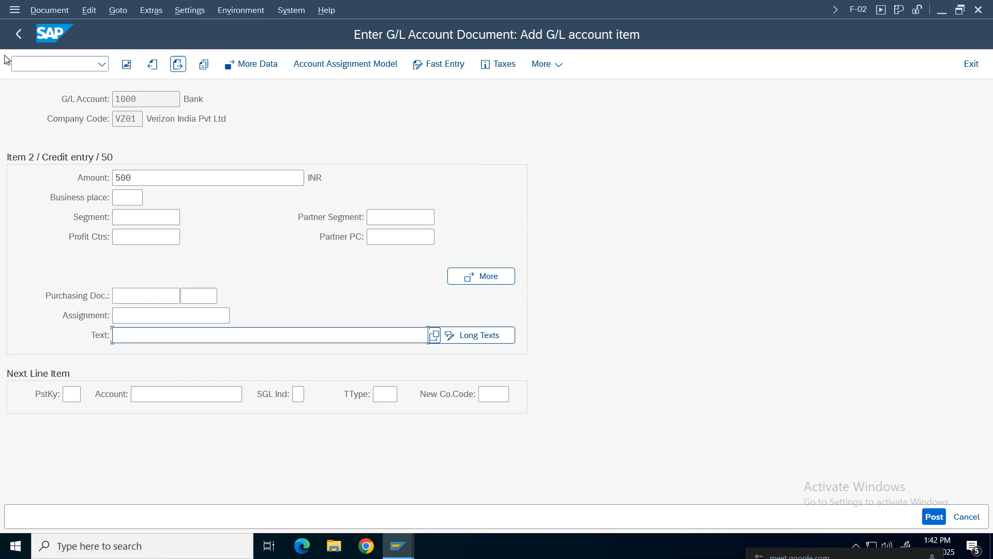
Simulate the G/L document with the Cash and Bank line items and try to post it
click(49, 10)
click(61, 83)
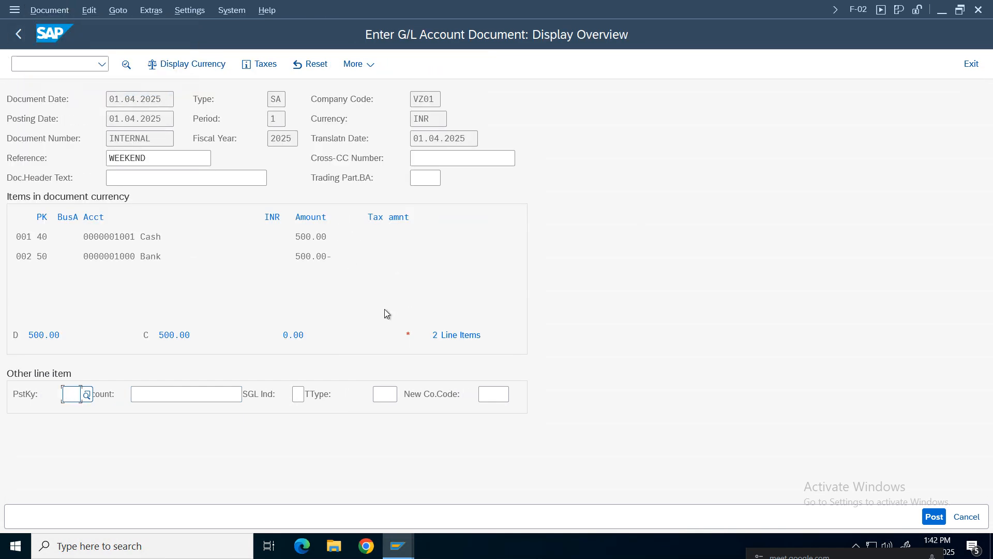
click(935, 516)
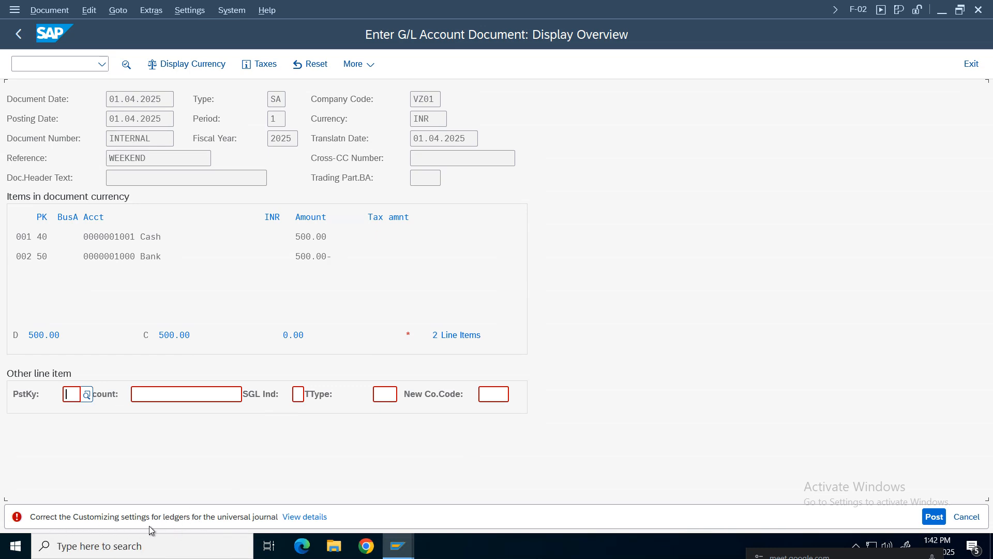
Open the posting error's details, run check FINS_CUST_CONS_CHK_P and review the messages for VZ01's ledgers
click(306, 519)
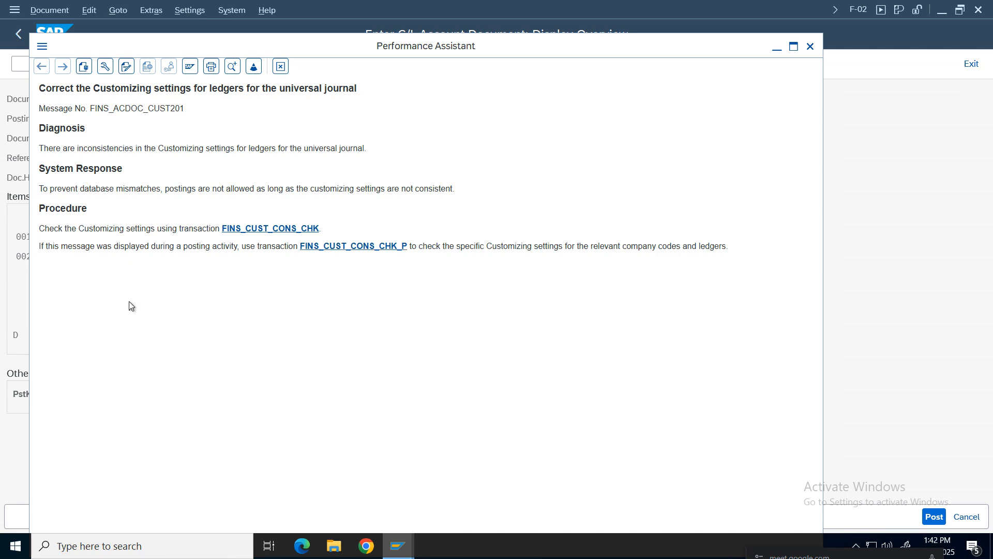
click(350, 247)
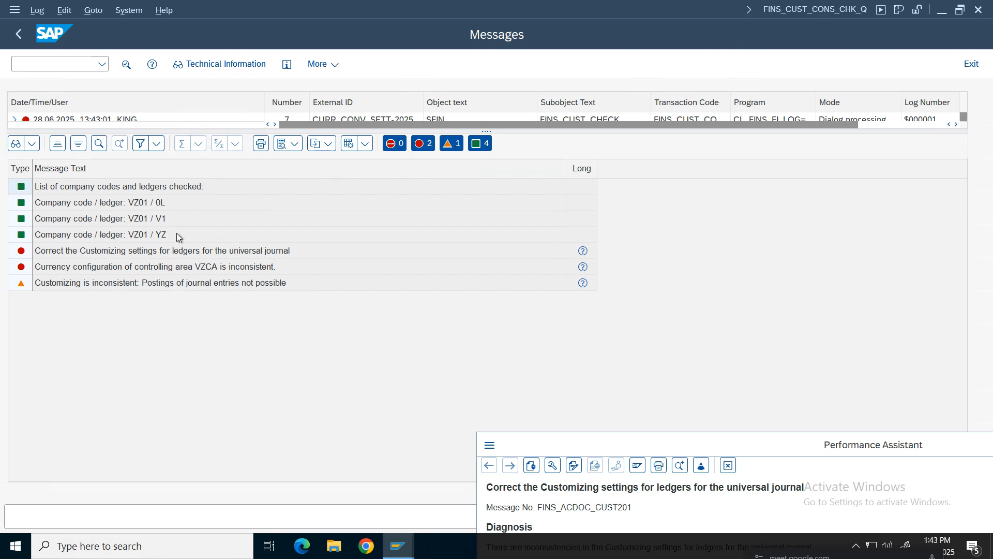
click(167, 206)
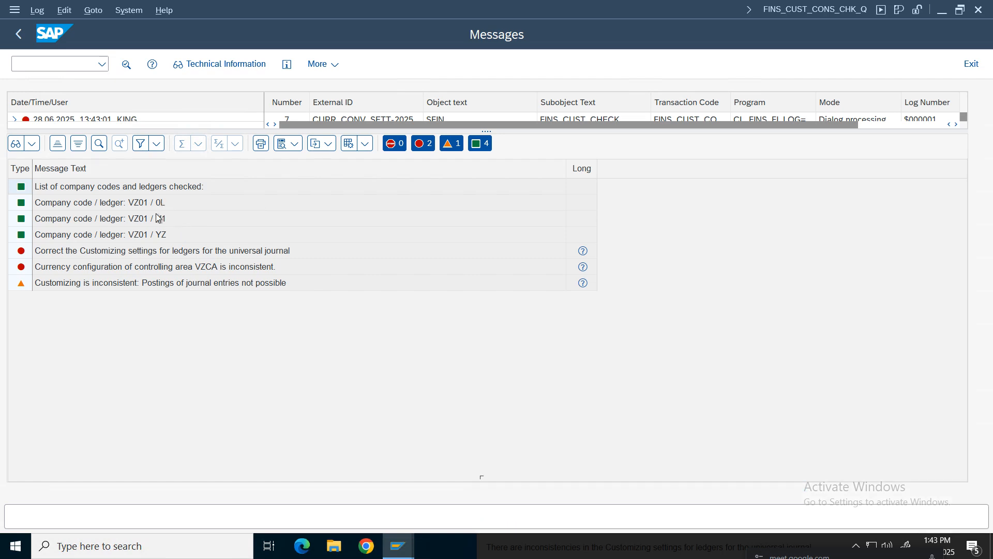
click(156, 215)
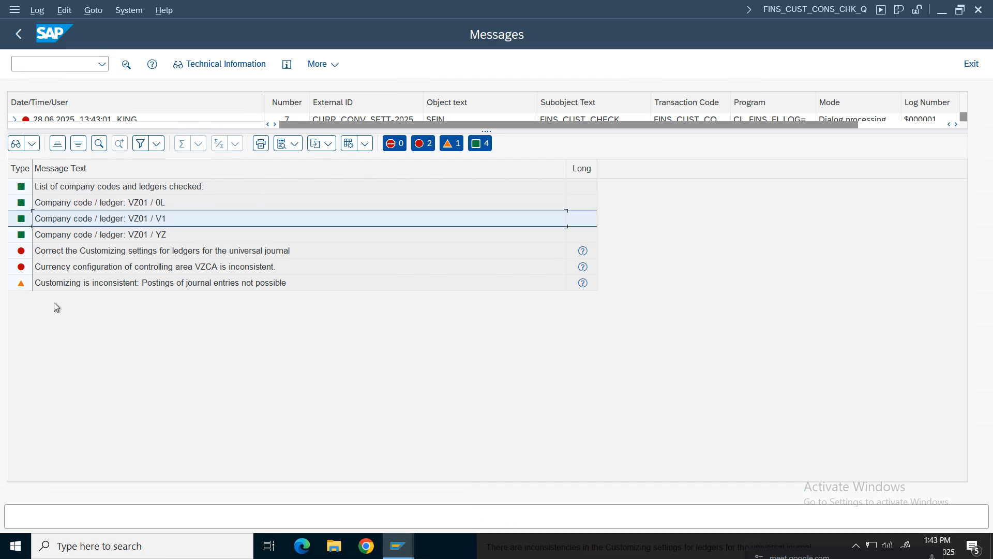
click(154, 240)
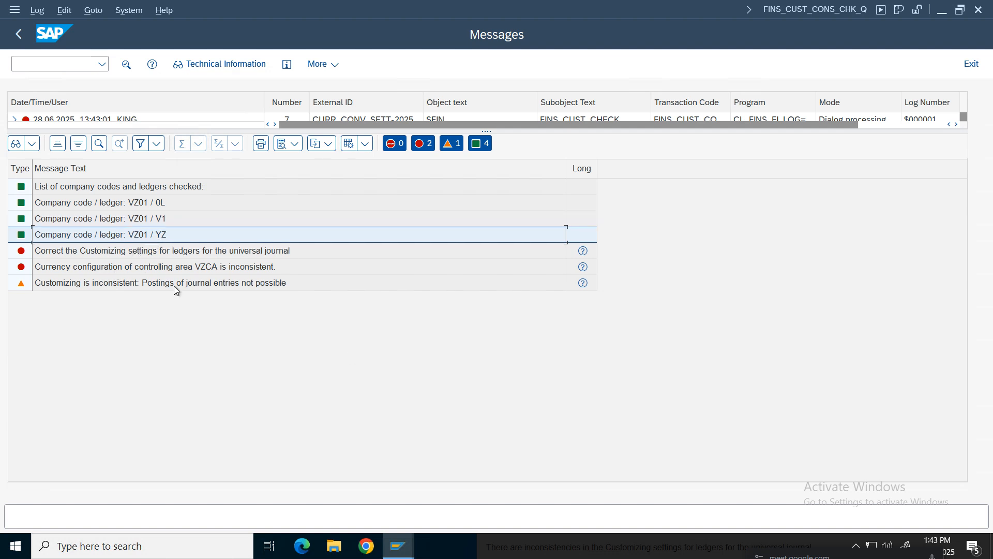
Switch to the IMG session and open Define Settings for Ledgers and Currency Types under Financial Accounting Global Settings
click(398, 546)
click(151, 465)
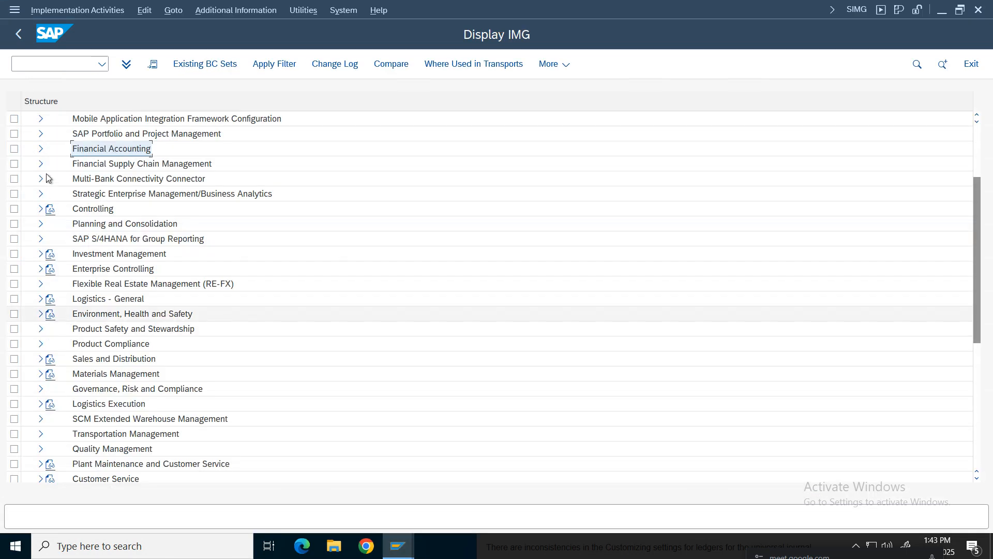
click(43, 150)
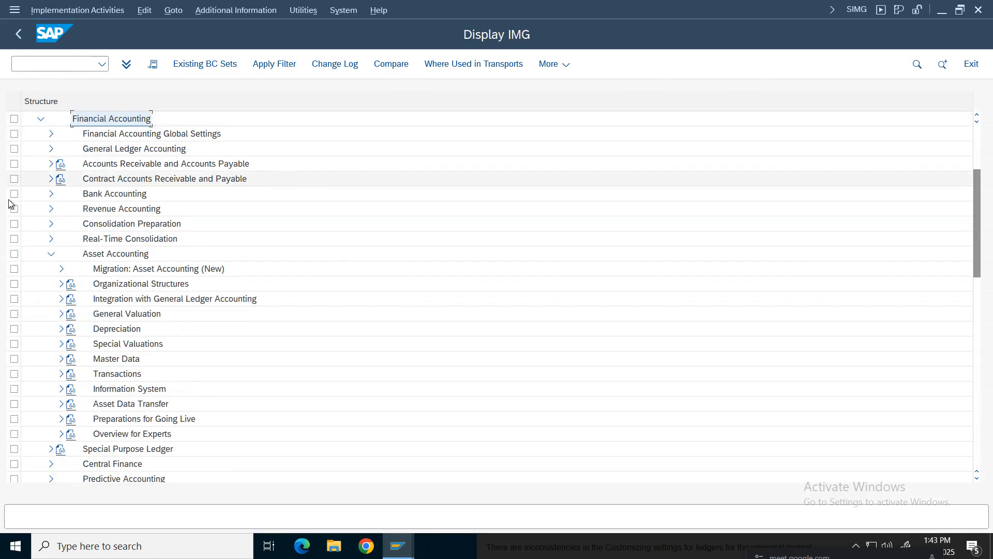
click(51, 134)
click(72, 178)
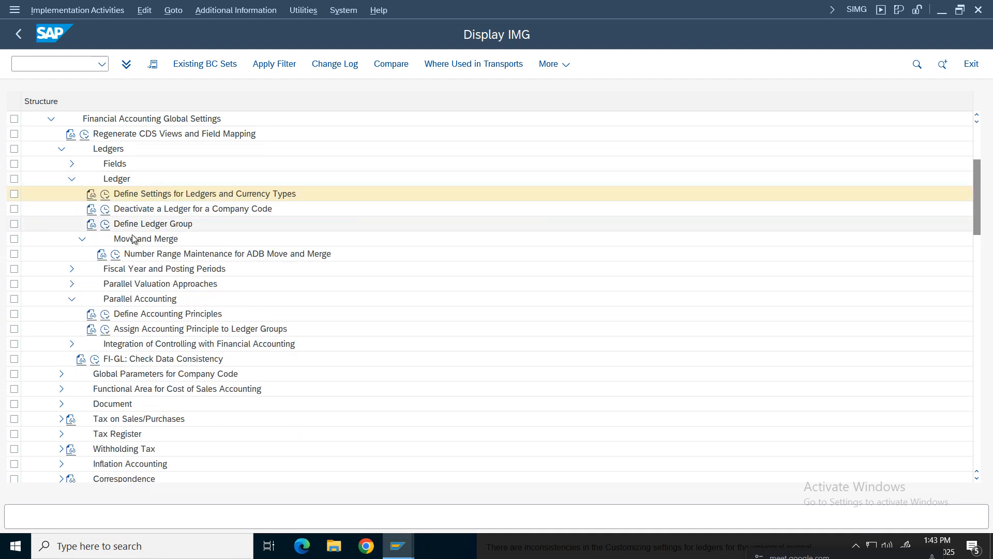
click(105, 196)
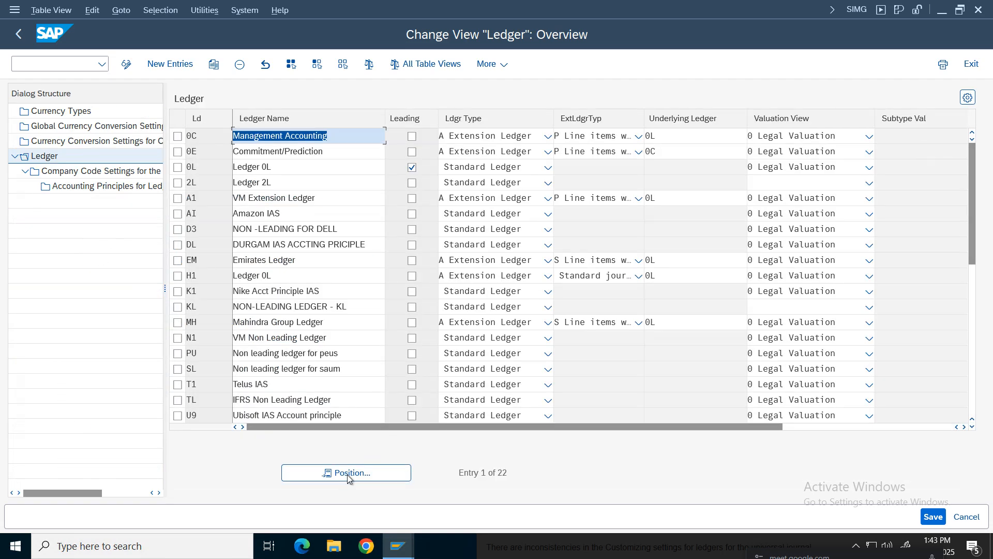
Find extension ledger YZ and open its company code settings, dismissing the consistency check messages
click(348, 473)
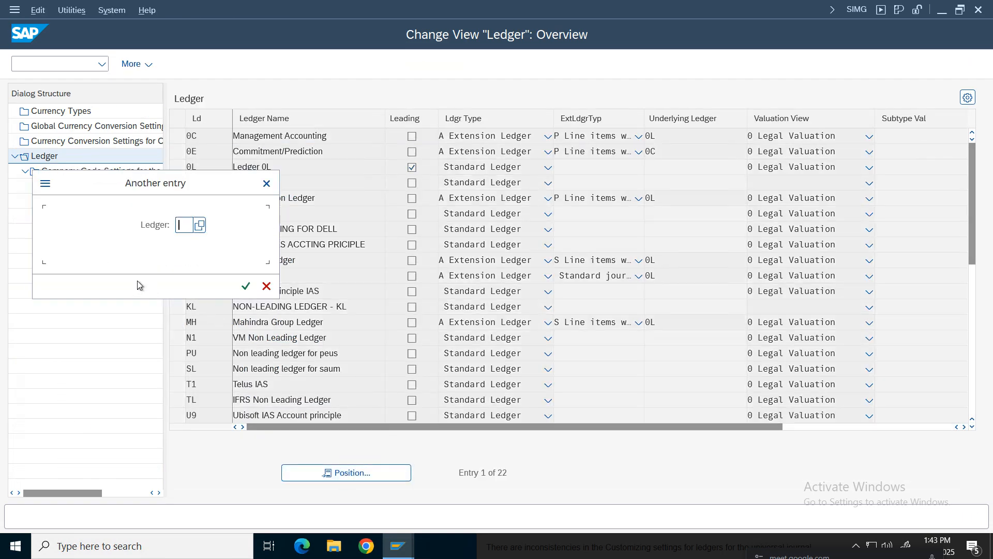
text(vz)
key(Return)
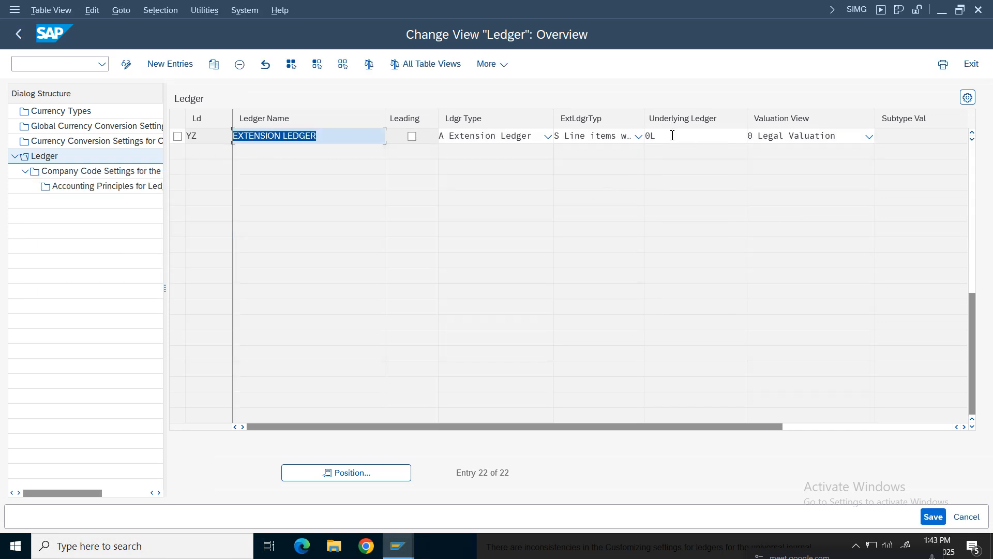
click(178, 136)
click(87, 172)
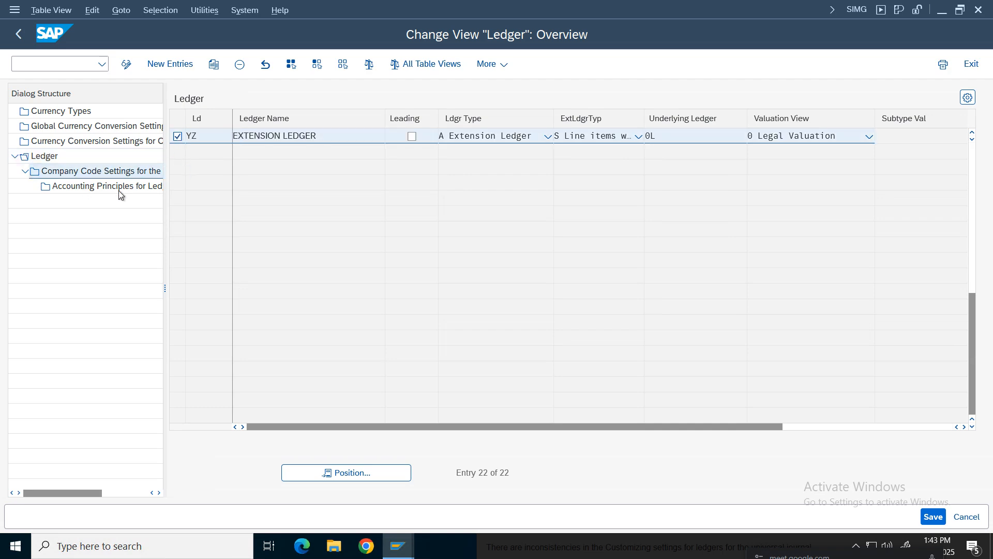
double_click(127, 172)
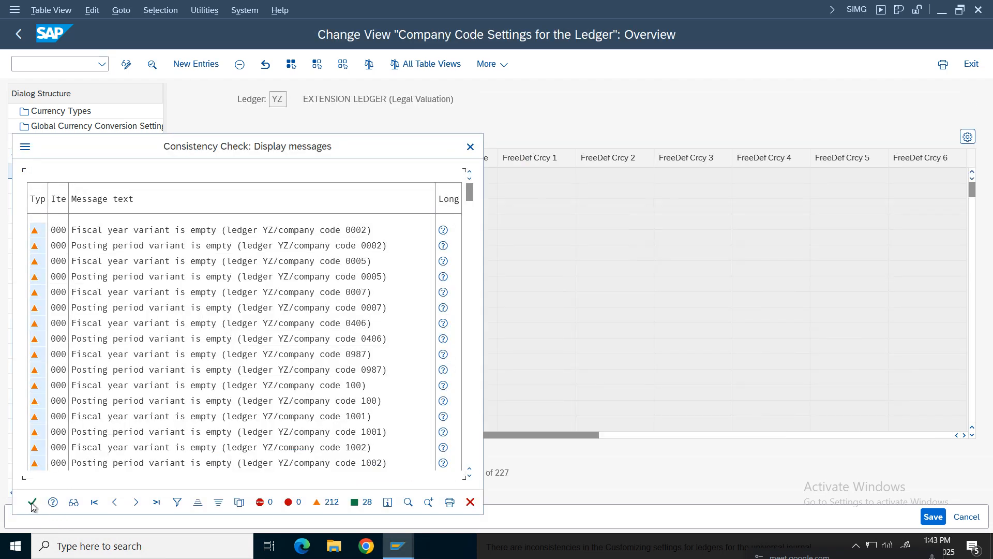
click(32, 502)
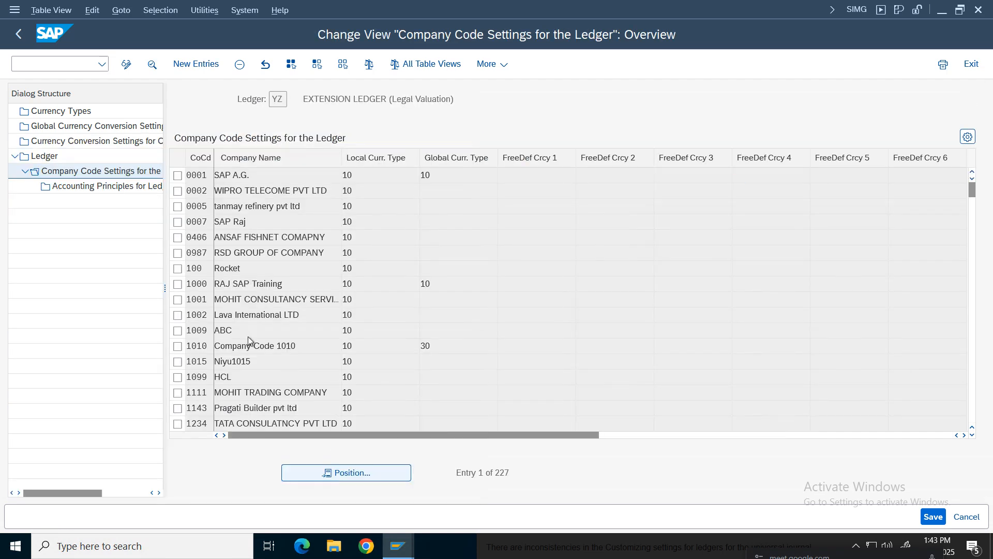
Delete the company code VZ01 entry from ledger YZ's settings and save it in the Verizon Group customizing request
text(v)
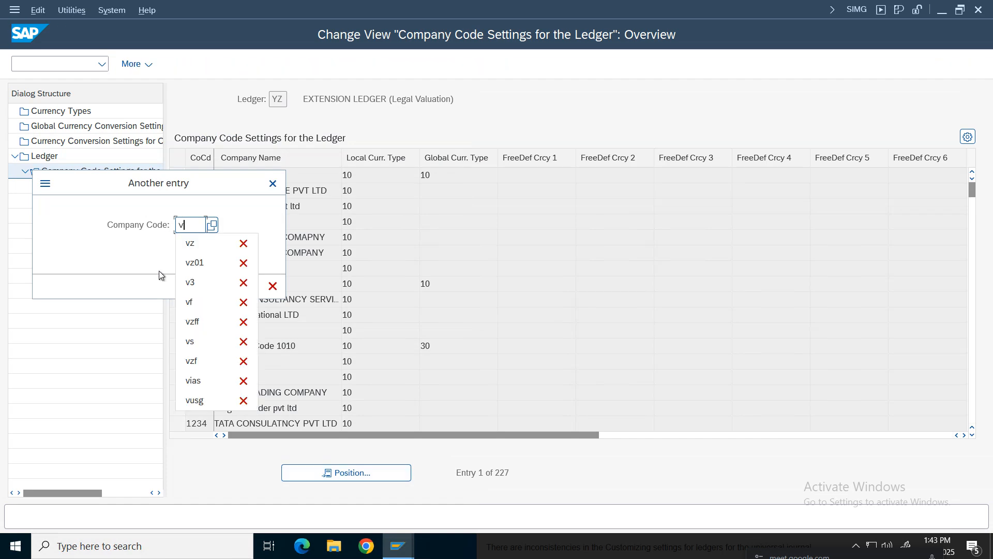
click(208, 263)
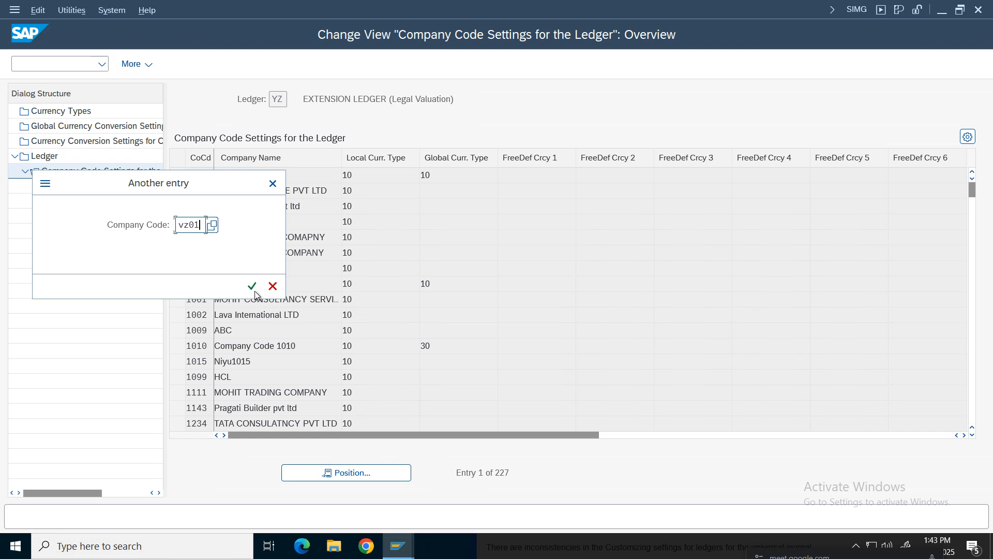
key(Return)
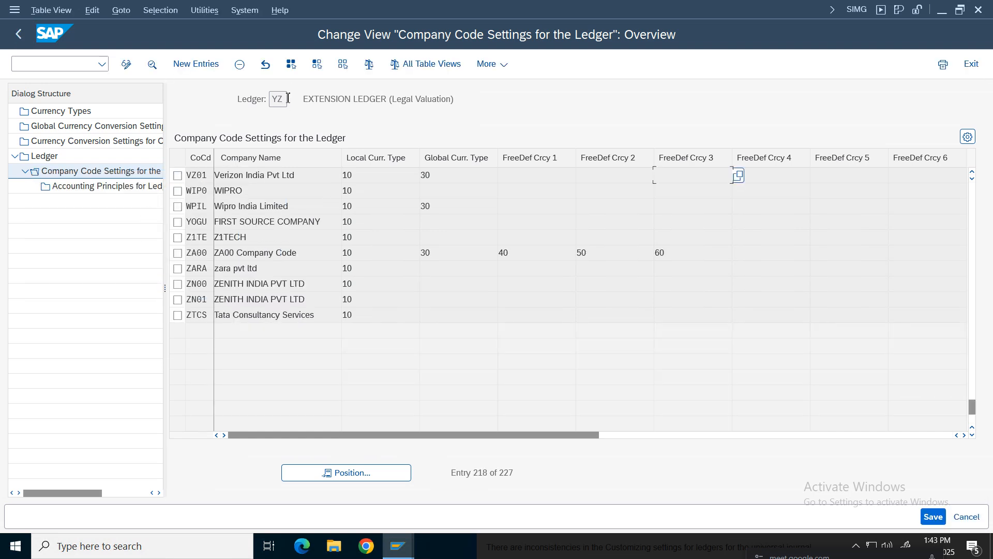
click(262, 96)
click(178, 176)
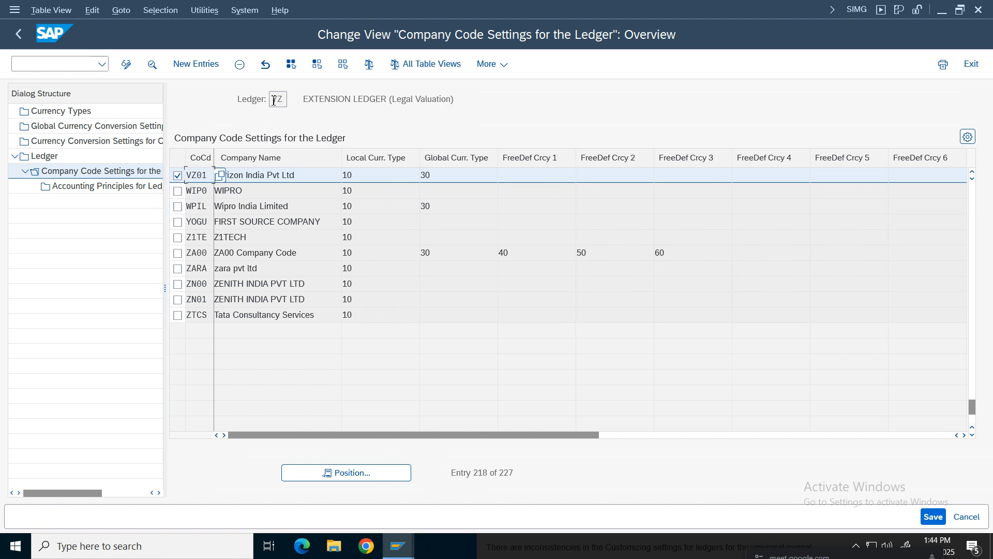
click(240, 64)
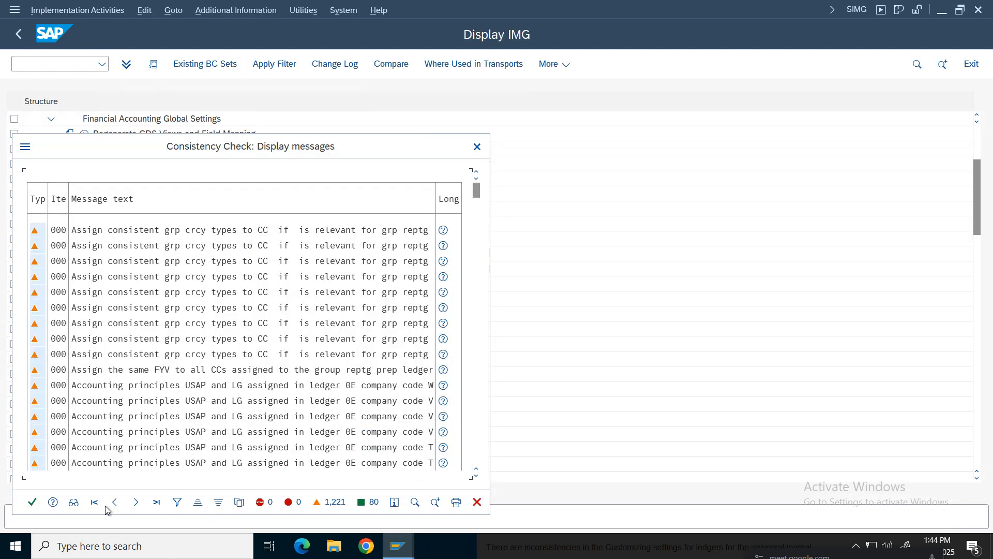
click(32, 503)
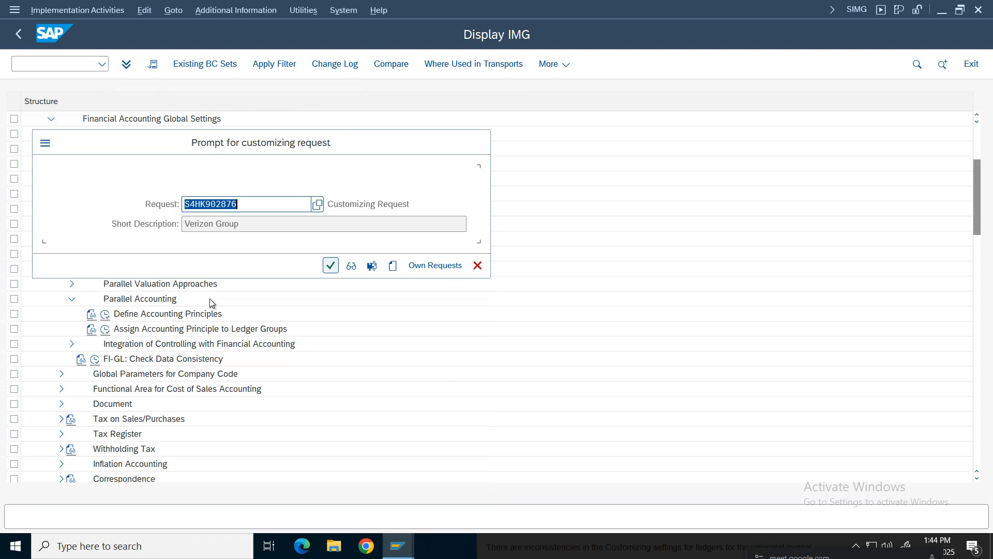
click(331, 265)
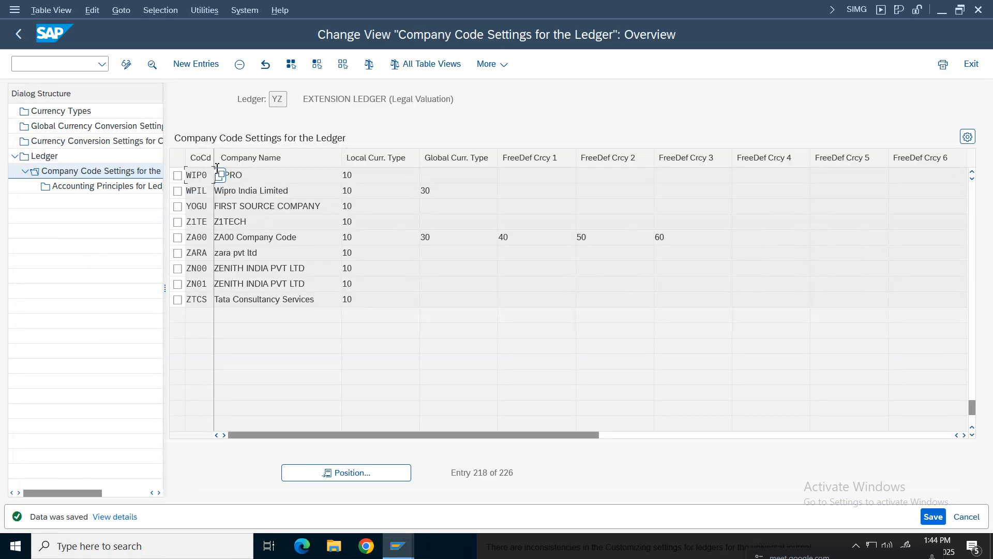
Leave ledger YZ's company code settings, then close the check log and error help to return to the F-02 document
click(398, 546)
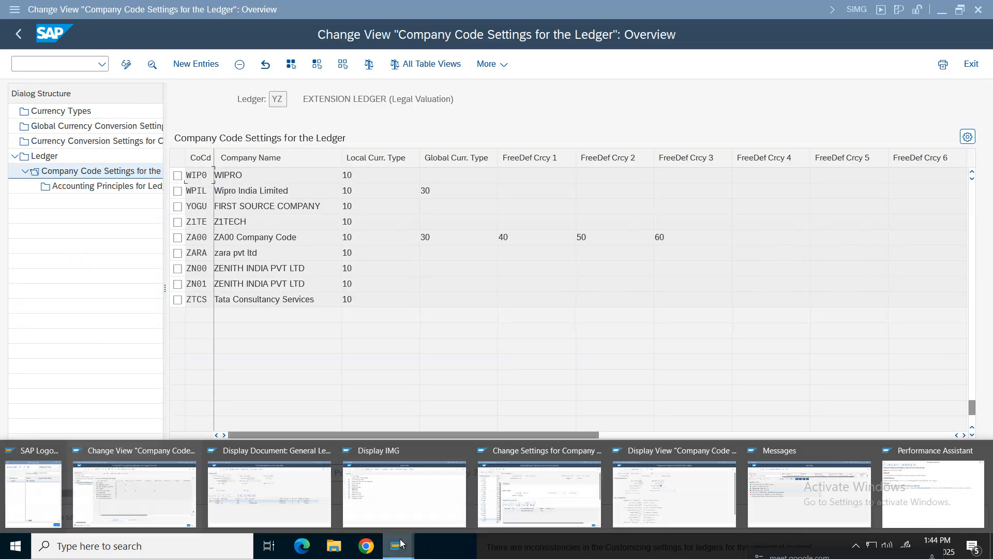
click(923, 487)
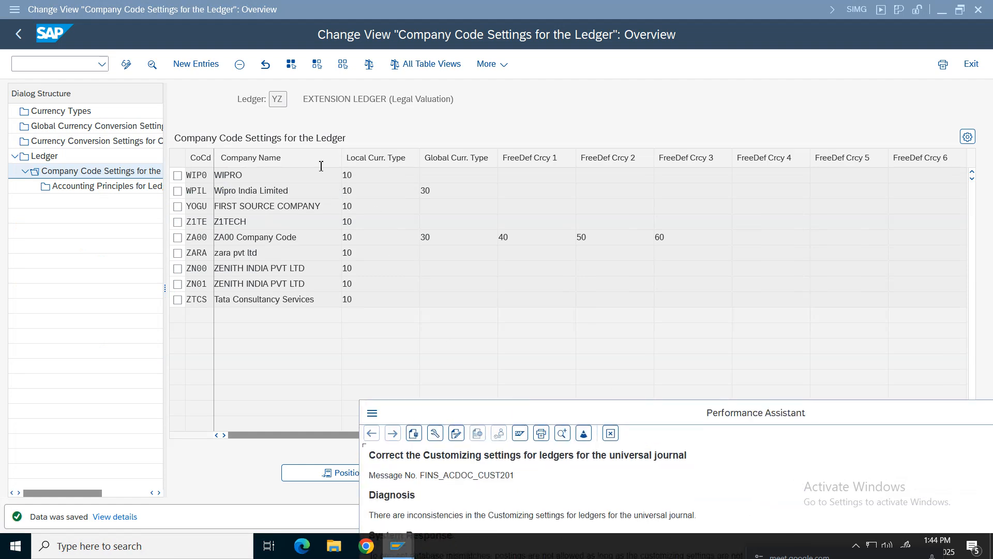
click(294, 195)
click(18, 34)
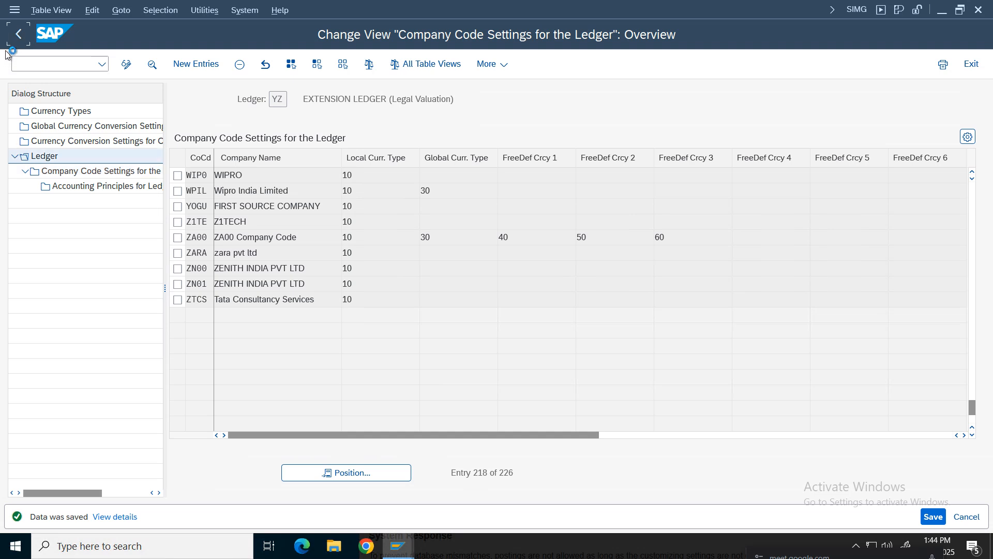
click(409, 548)
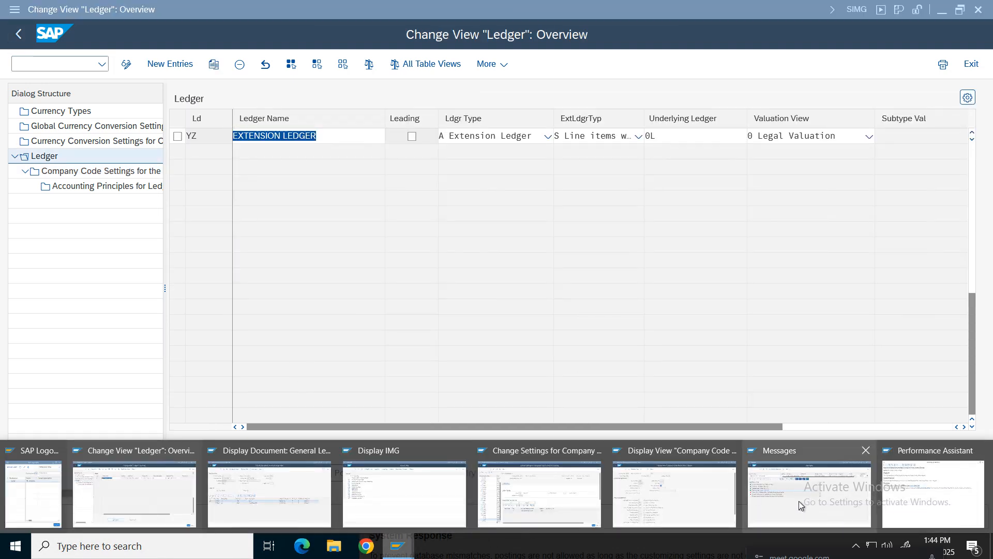
click(865, 503)
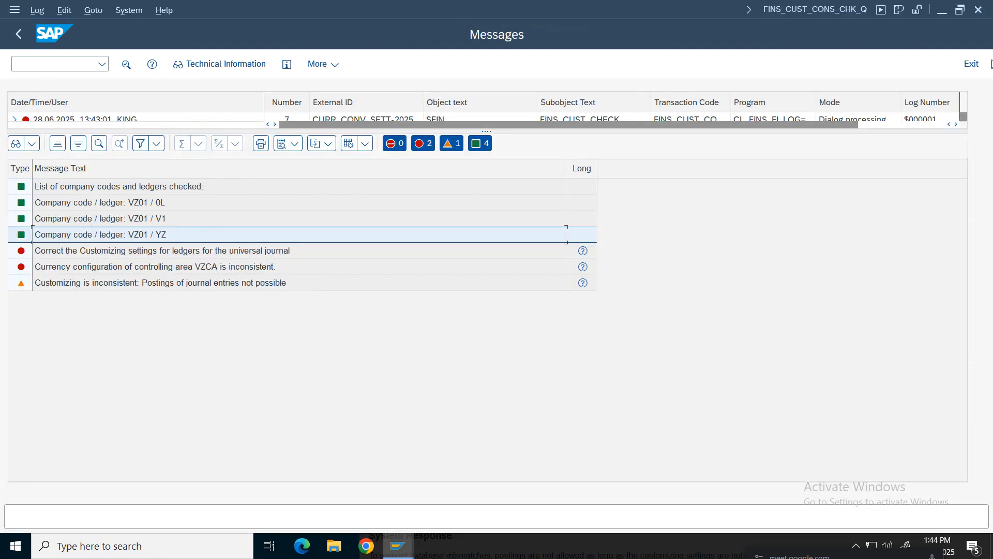
click(972, 63)
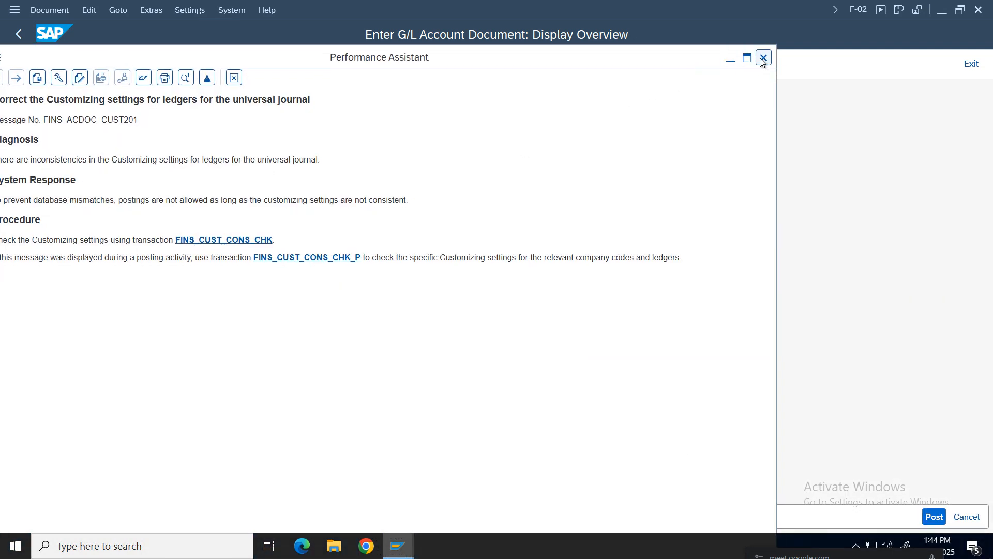
click(763, 58)
key(Return)
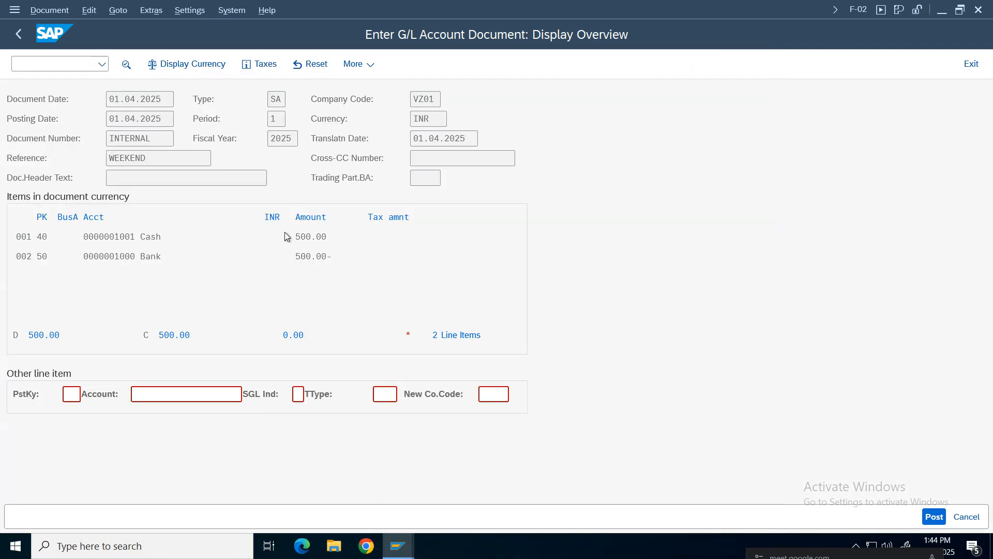
Simulate the 500 INR Cash and Bank document again and retry posting it
click(30, 6)
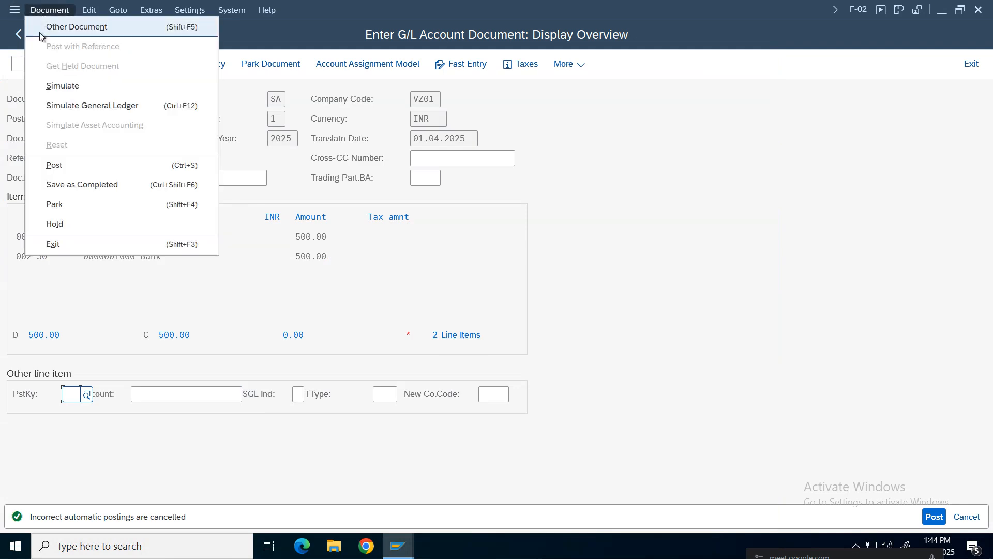
click(52, 82)
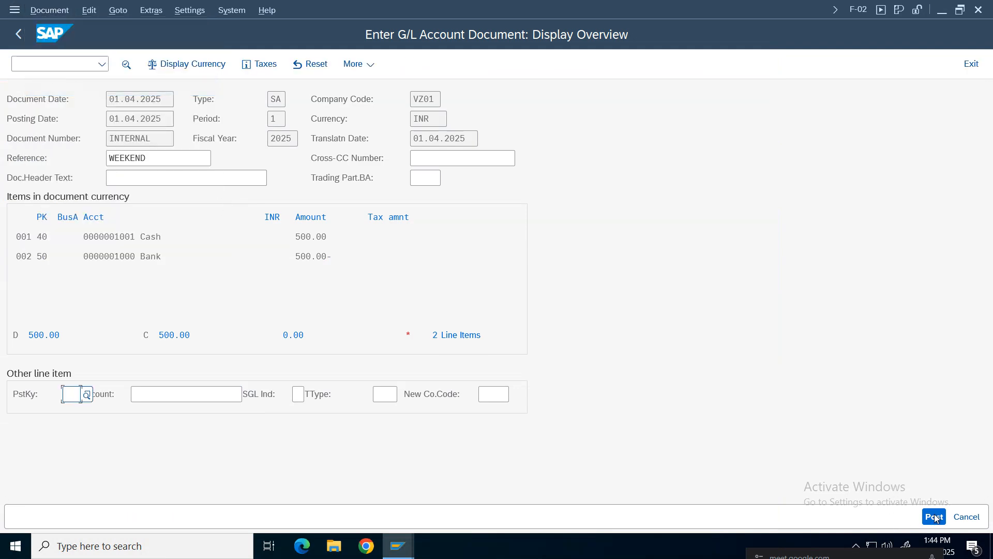
click(934, 517)
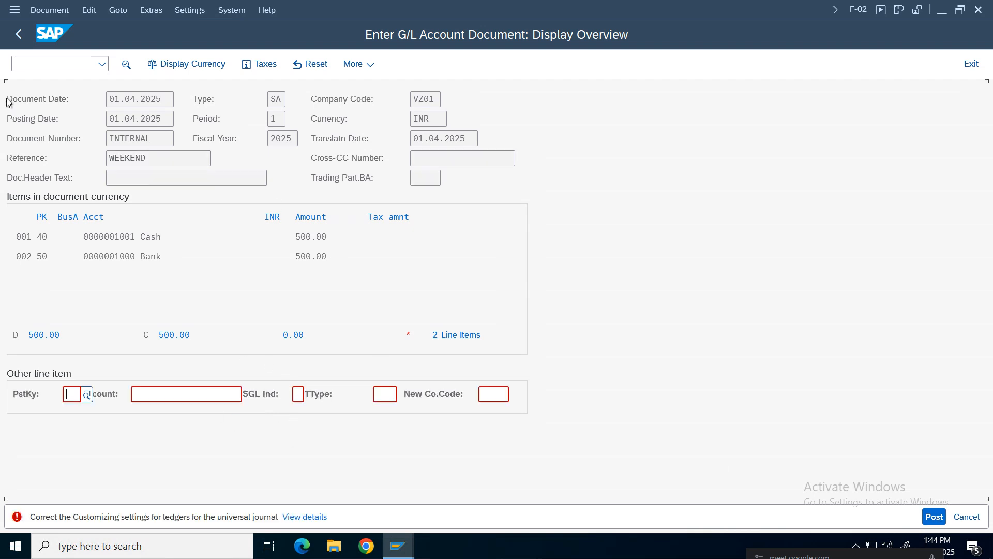
Open the long text of the ledger customizing error, run the FINS_CUST_CONS_CHK_P check and read its messages
click(305, 517)
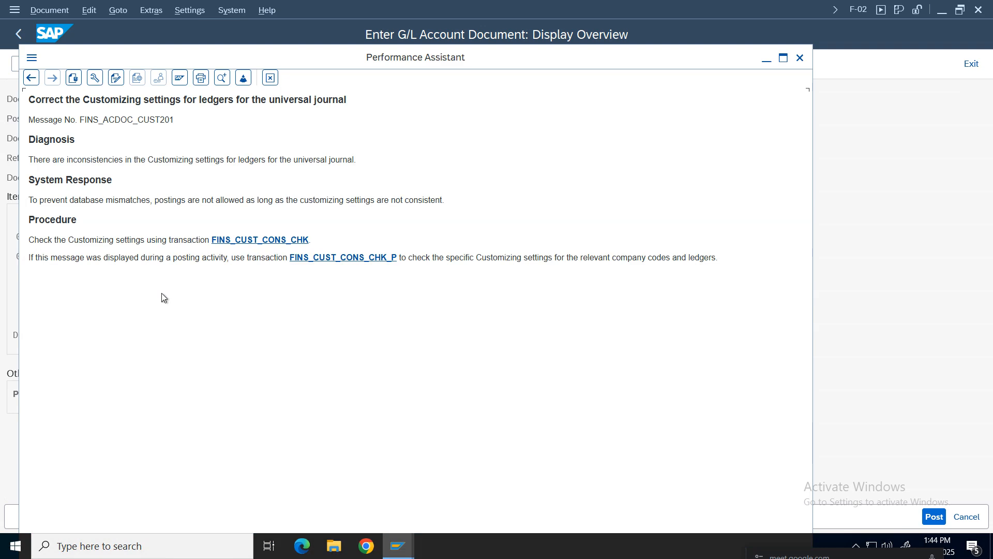
drag(290, 67, 451, 334)
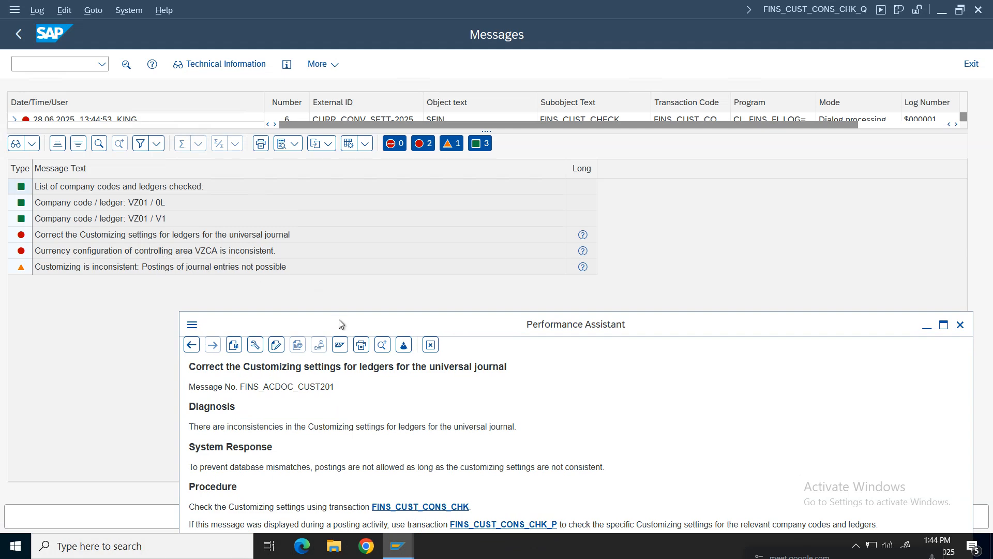
drag(339, 324, 237, 156)
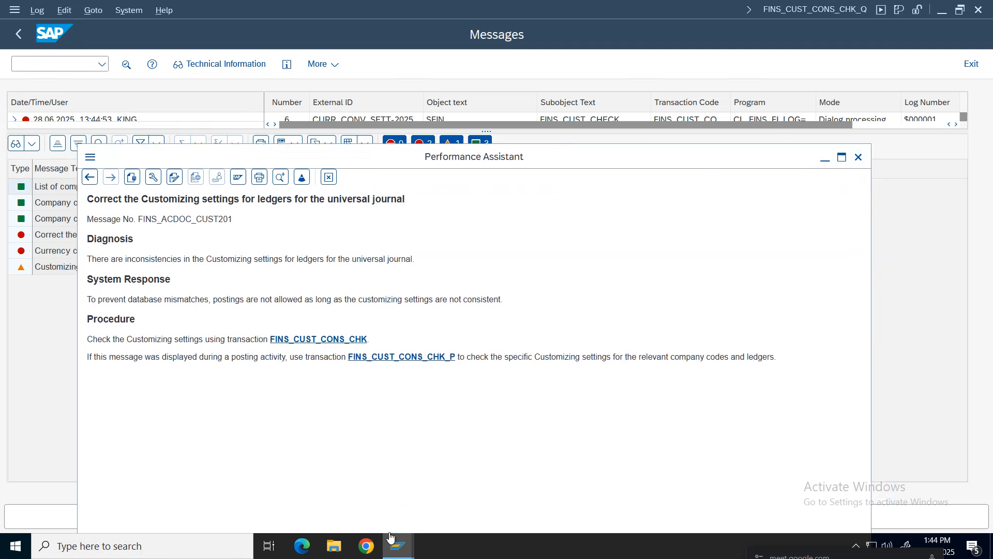
Switch to the VZ01 company code global data session and open client maintenance SCC4 in a new session
mouse_move(391, 541)
mouse_move(759, 499)
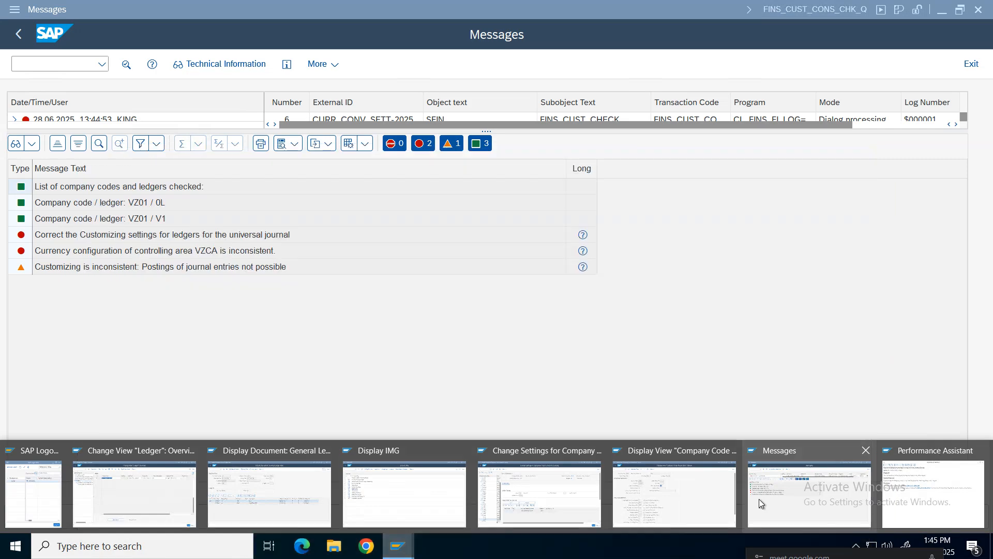
mouse_move(351, 505)
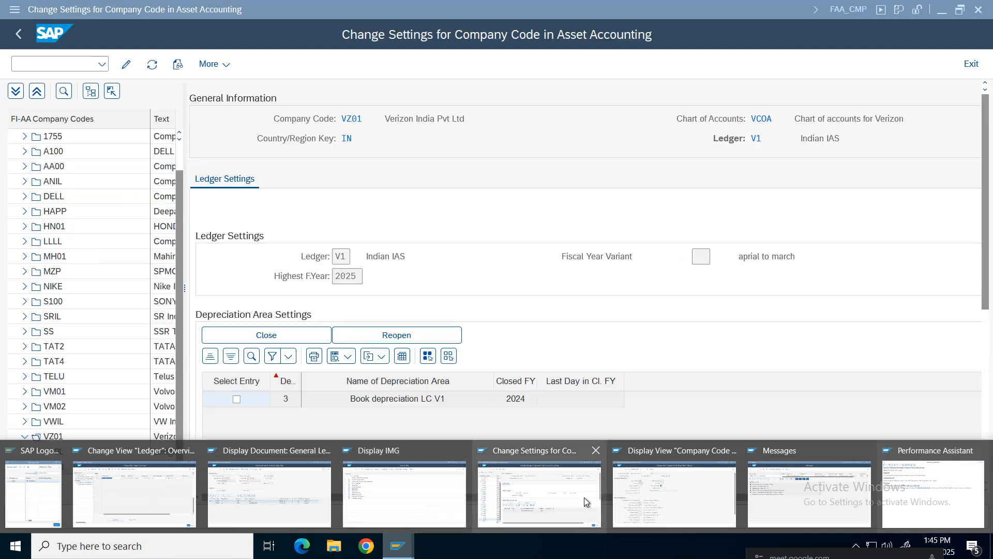
click(640, 500)
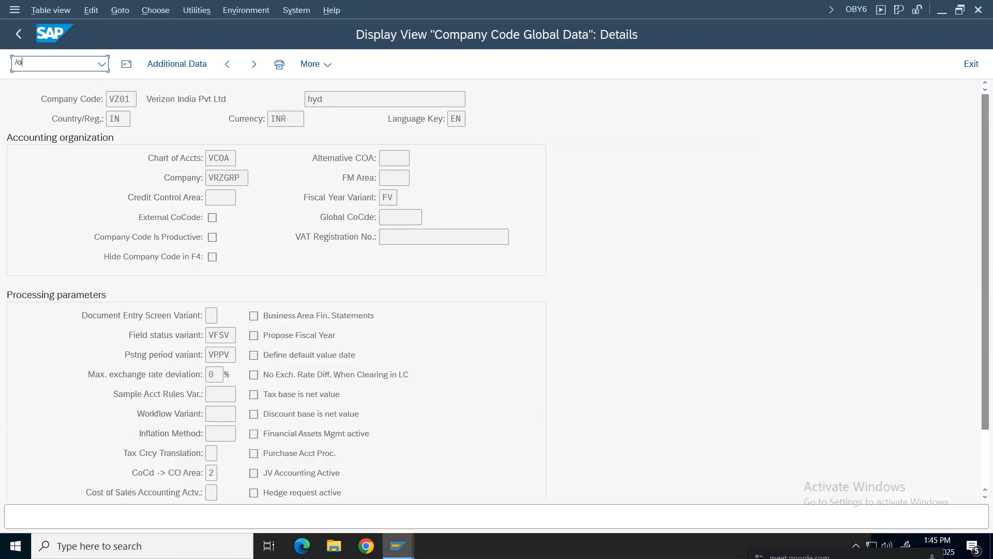
text(/oscc)
key(Return)
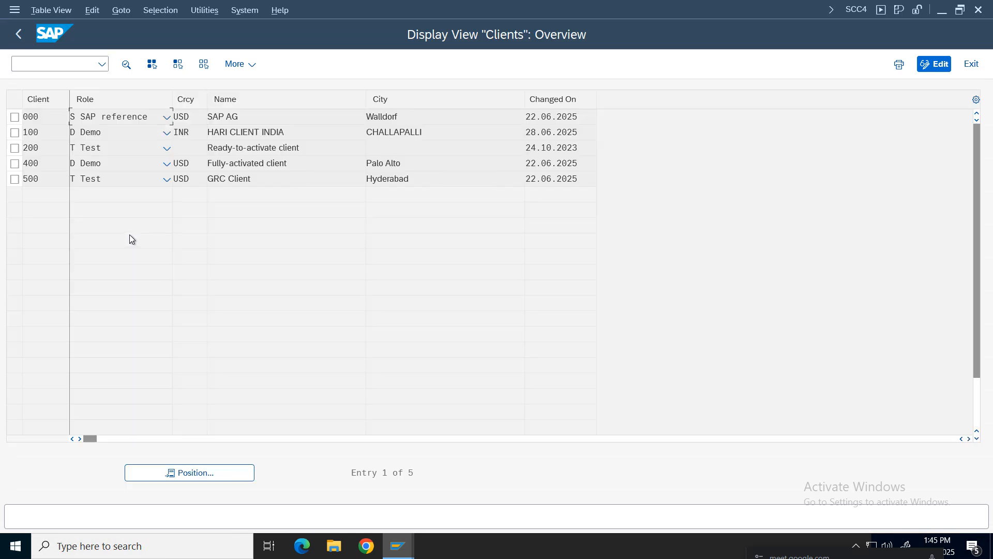
Check the currency and role of client 100 in the client list and open its details
drag(194, 133, 80, 184)
click(856, 9)
click(924, 52)
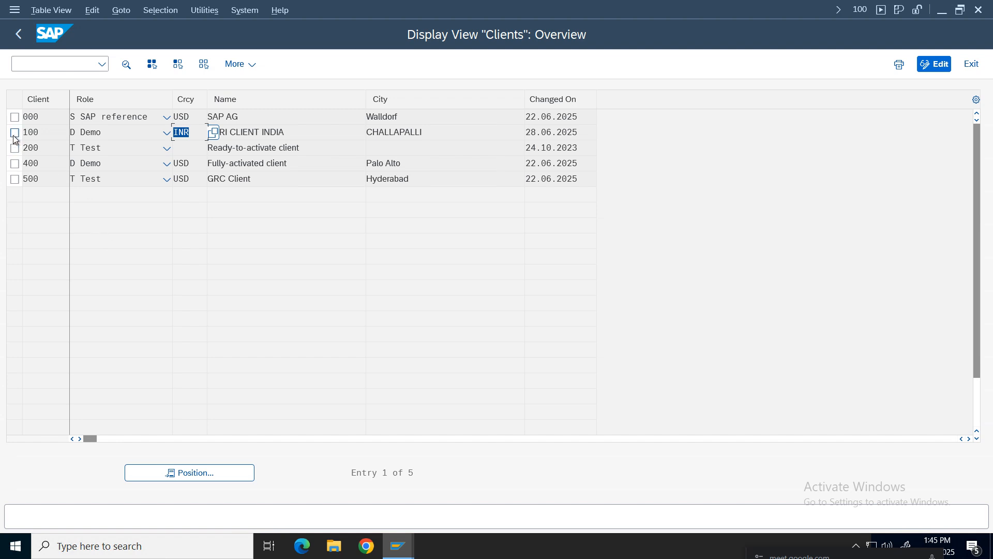
click(100, 133)
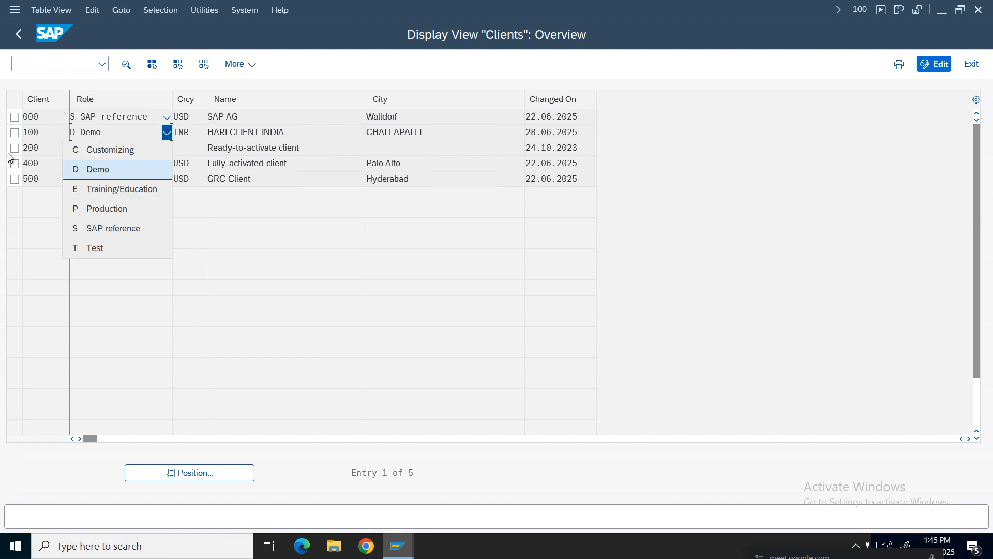
click(436, 273)
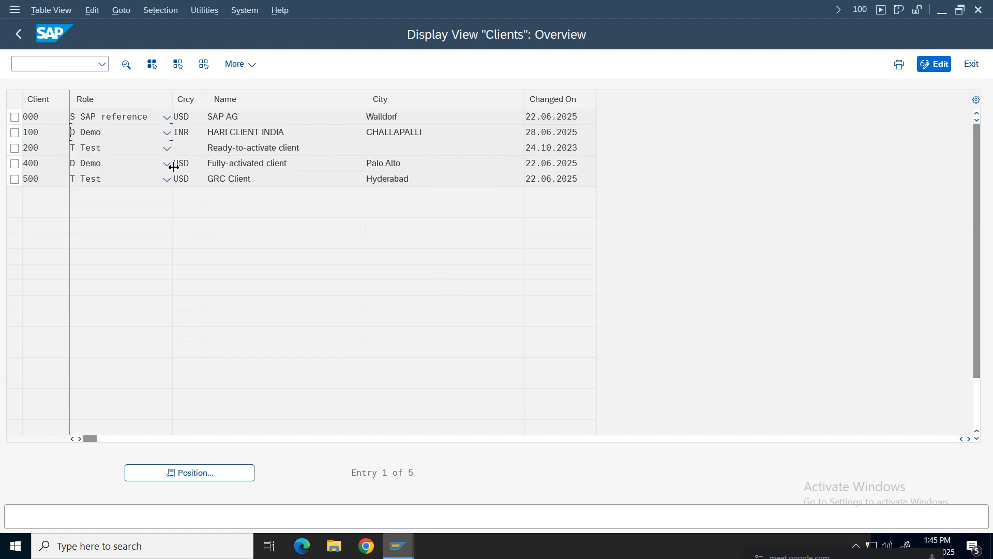
double_click(36, 136)
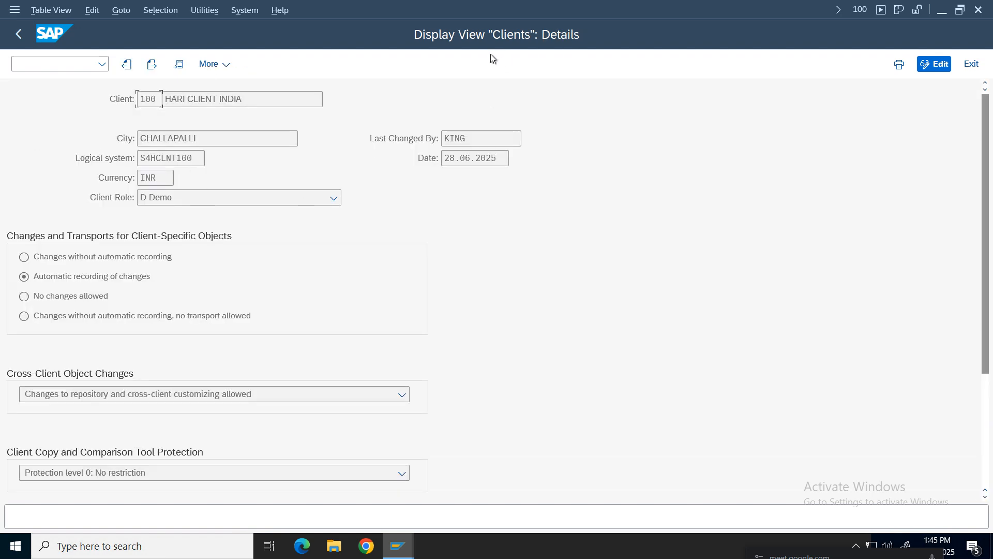
Switch the client table to change mode, set client 100's currency to USD and save
click(935, 63)
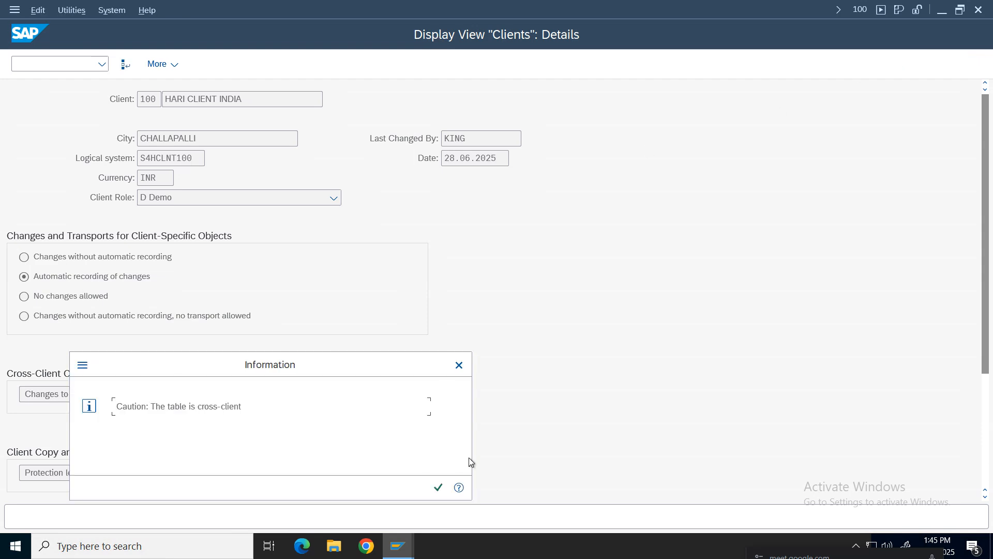
click(438, 488)
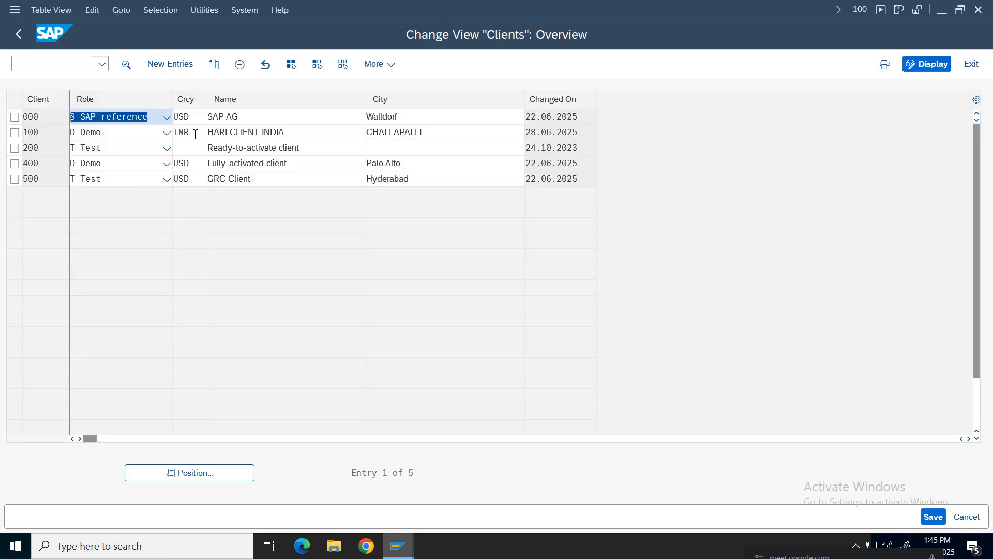
click(196, 134)
key(BackSpace)
key(BackSpace)
key(BackSpace)
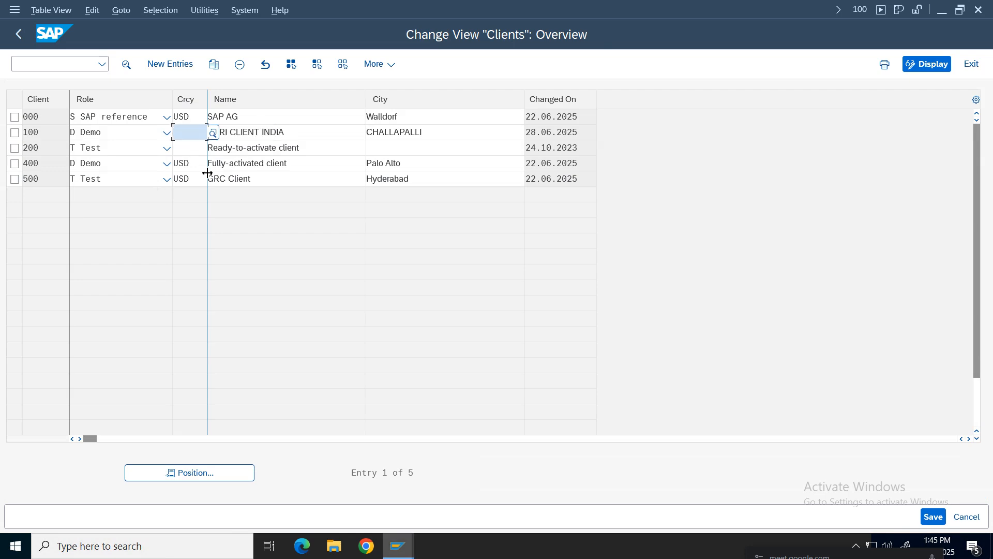
text(USD)
key(ctrl+s)
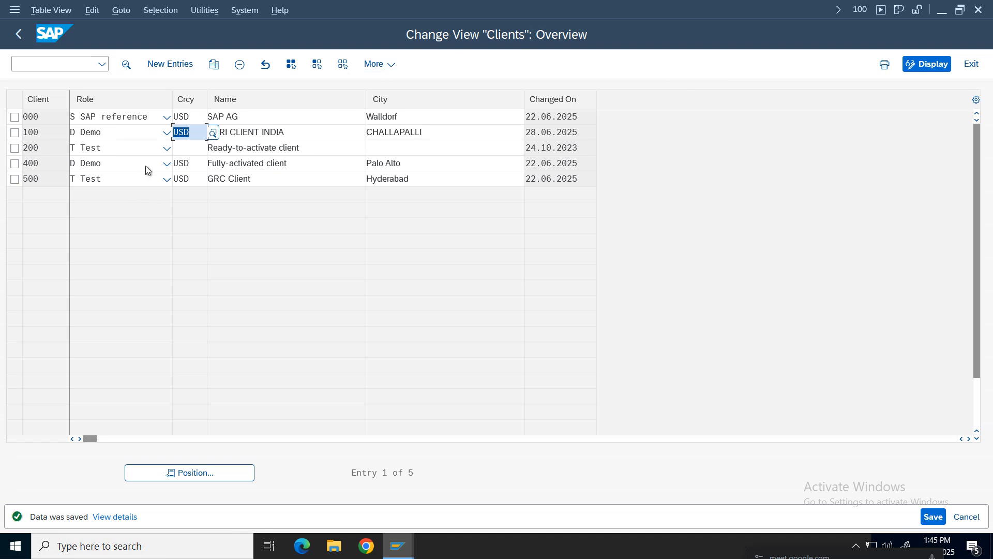
click(938, 521)
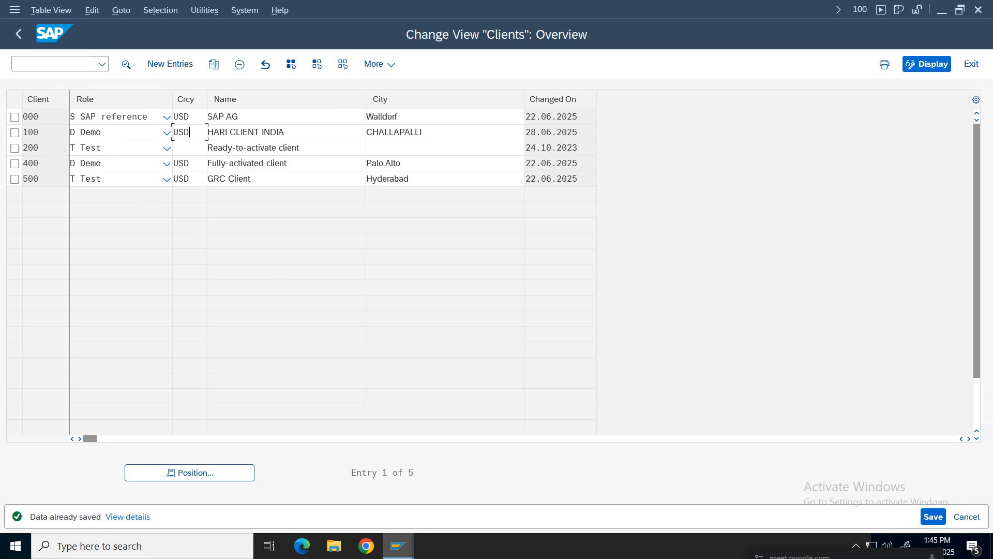
Leave the client table and close the consistency check messages session
click(19, 34)
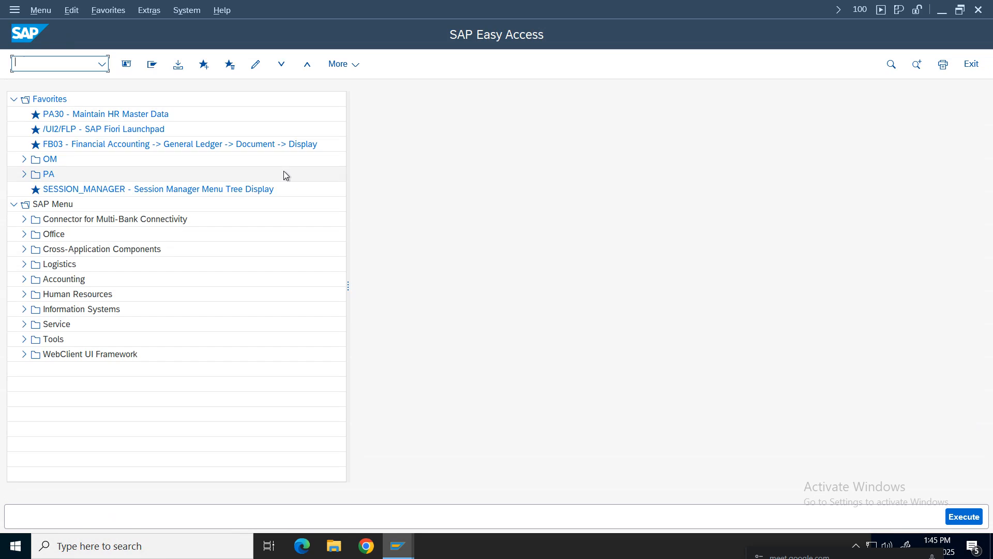
mouse_move(402, 553)
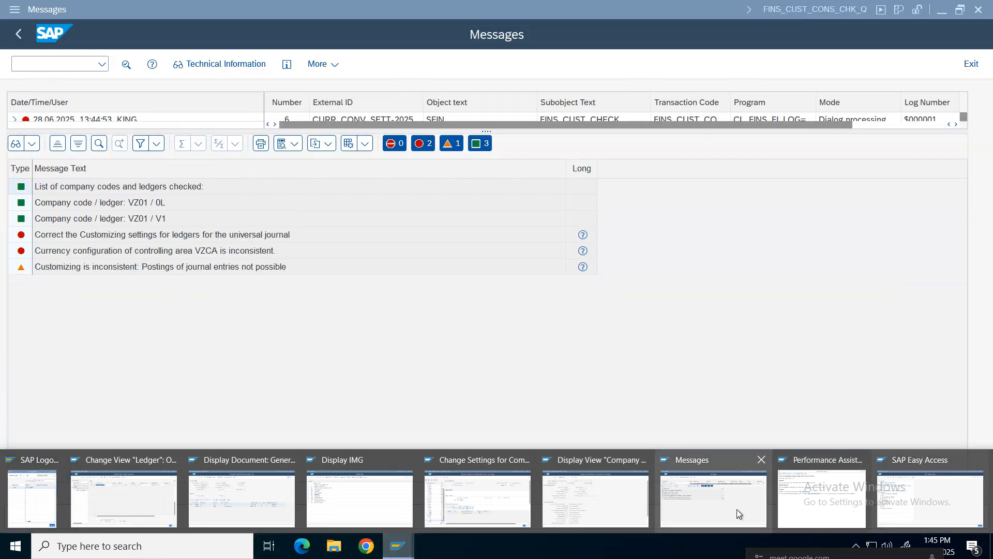
mouse_move(798, 505)
click(734, 499)
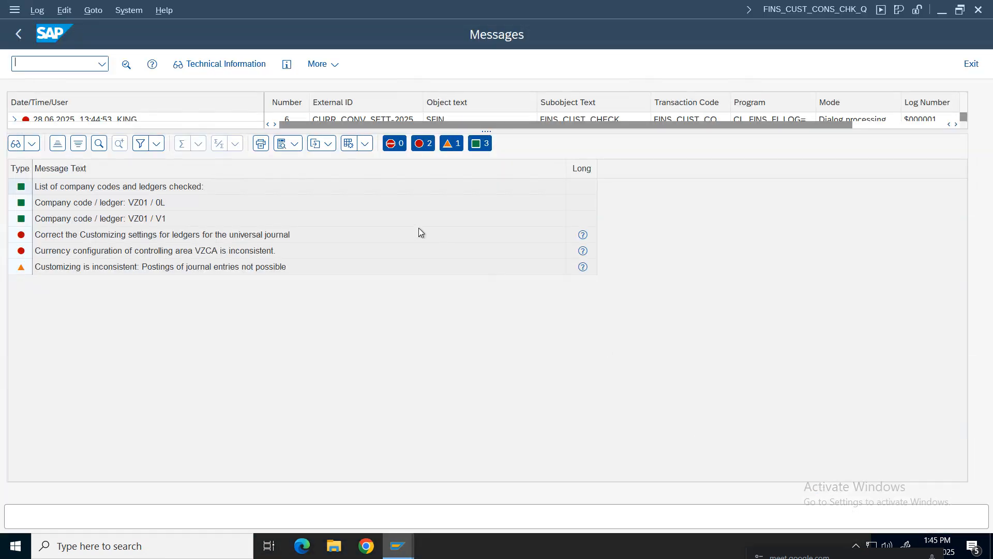
click(982, 10)
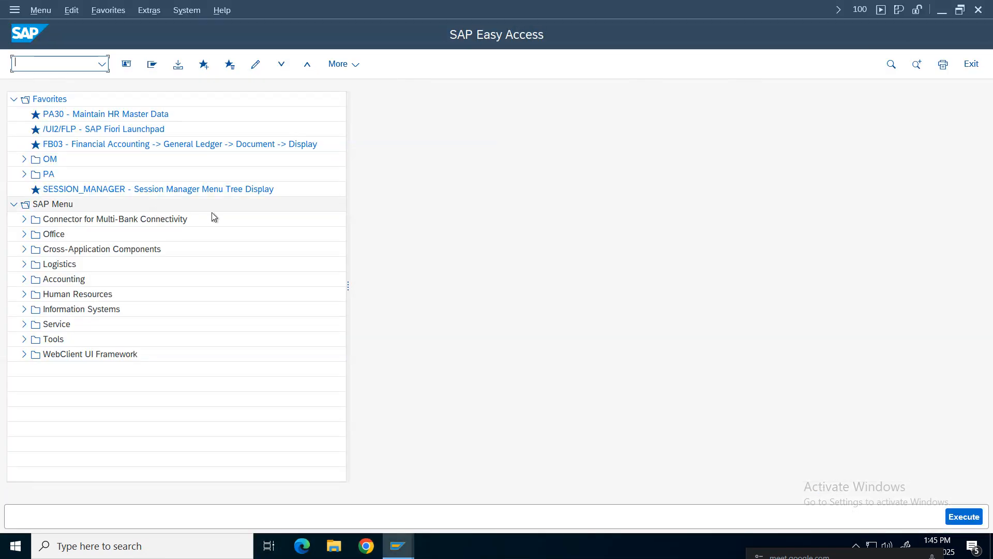
Exit the company code global data view, then close the asset accounting settings session and the spare Easy Access session
click(398, 546)
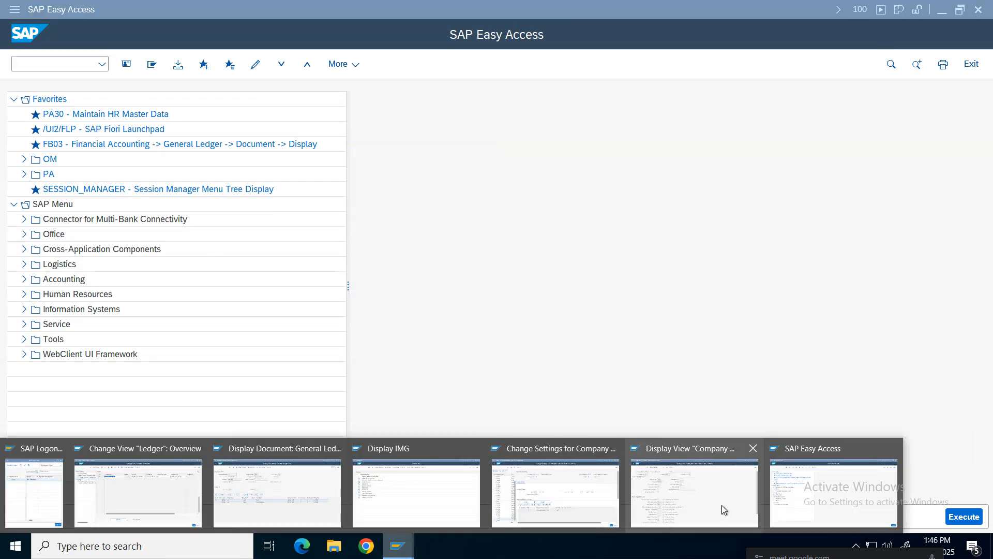
click(705, 513)
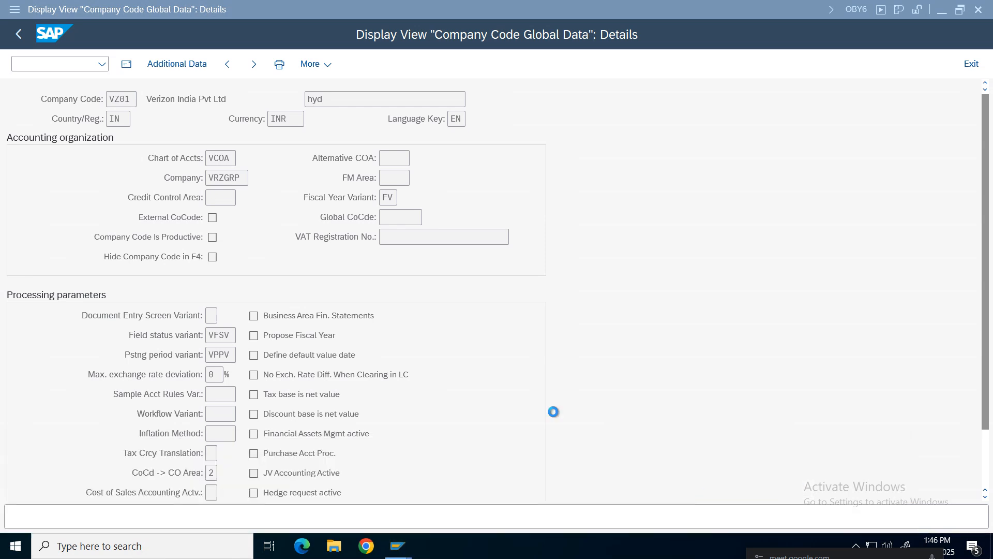
click(396, 198)
click(972, 65)
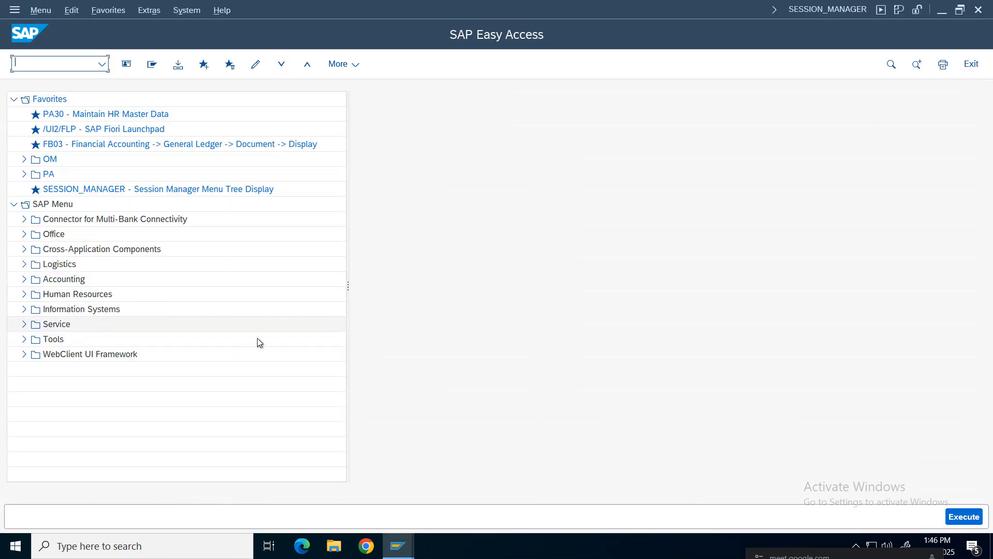
click(409, 540)
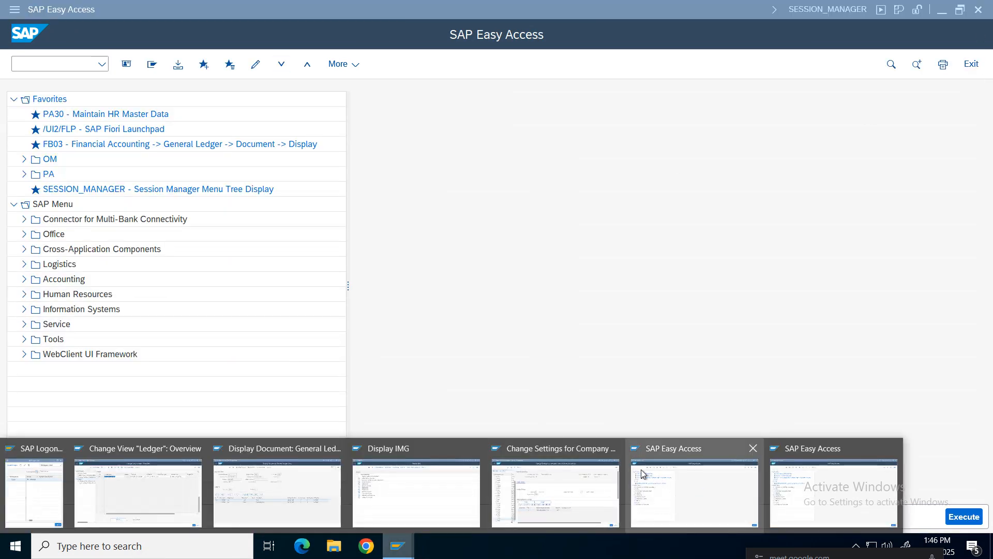
click(614, 448)
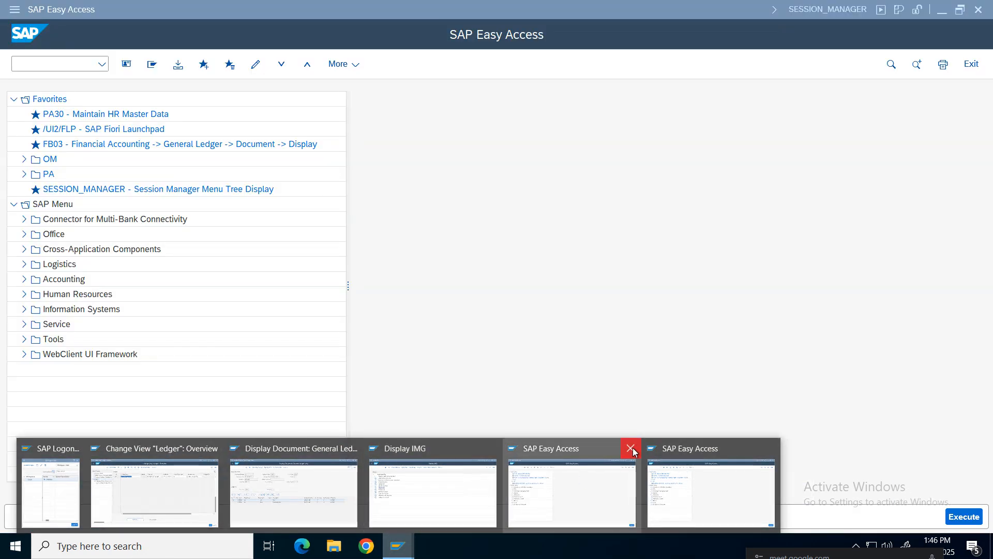
click(632, 448)
Start a G/L account document with transaction FB50 in the remaining Easy Access session
click(668, 485)
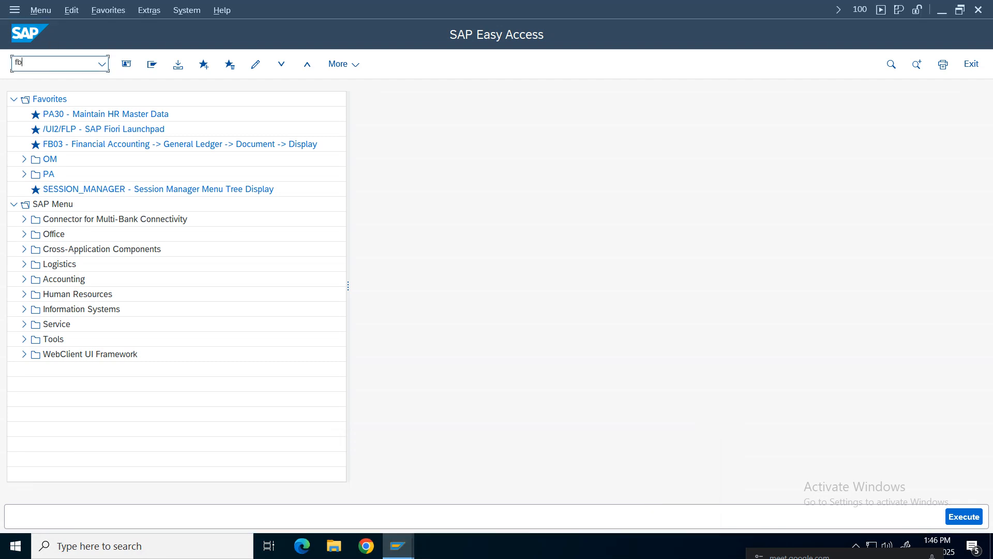
text(fb50)
key(Return)
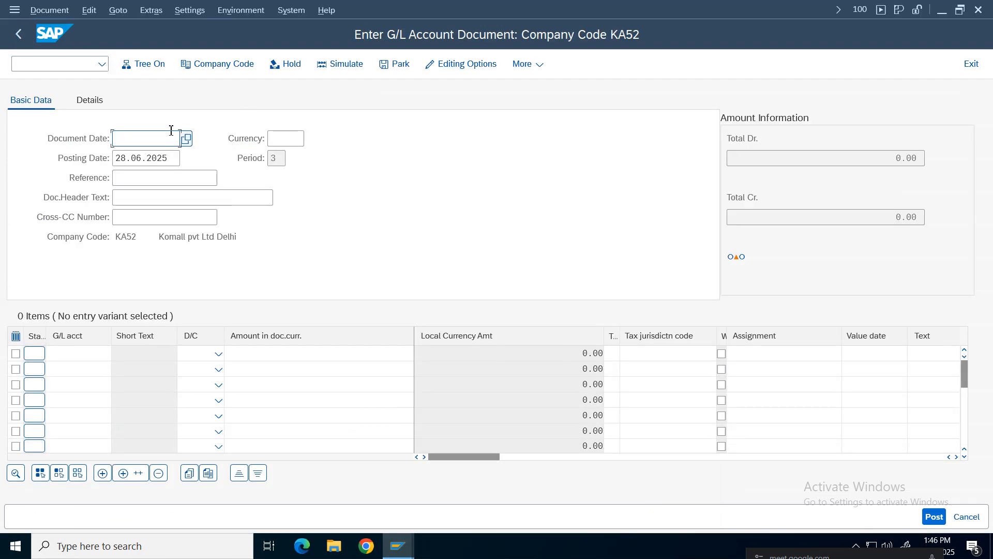
click(155, 138)
click(136, 160)
click(284, 138)
click(282, 157)
click(129, 181)
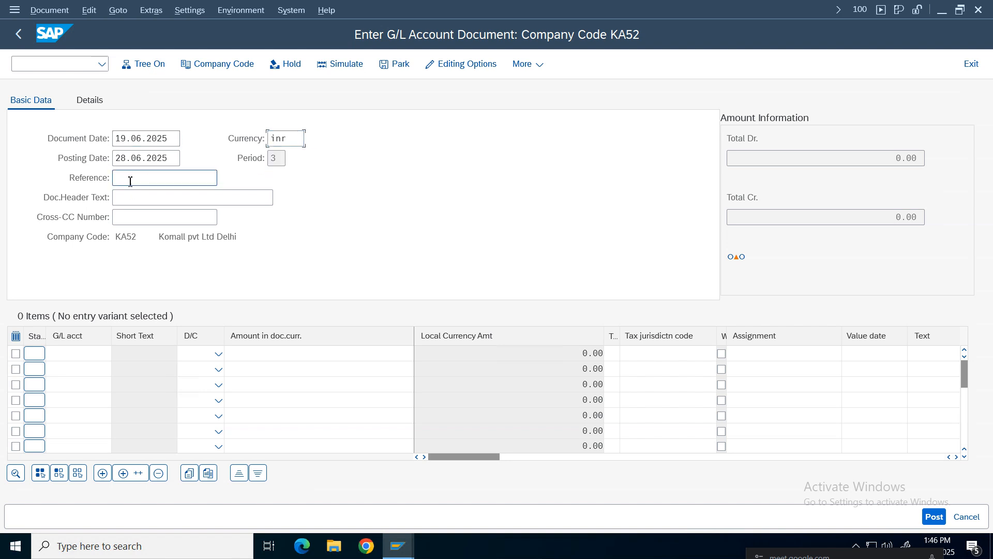
click(71, 359)
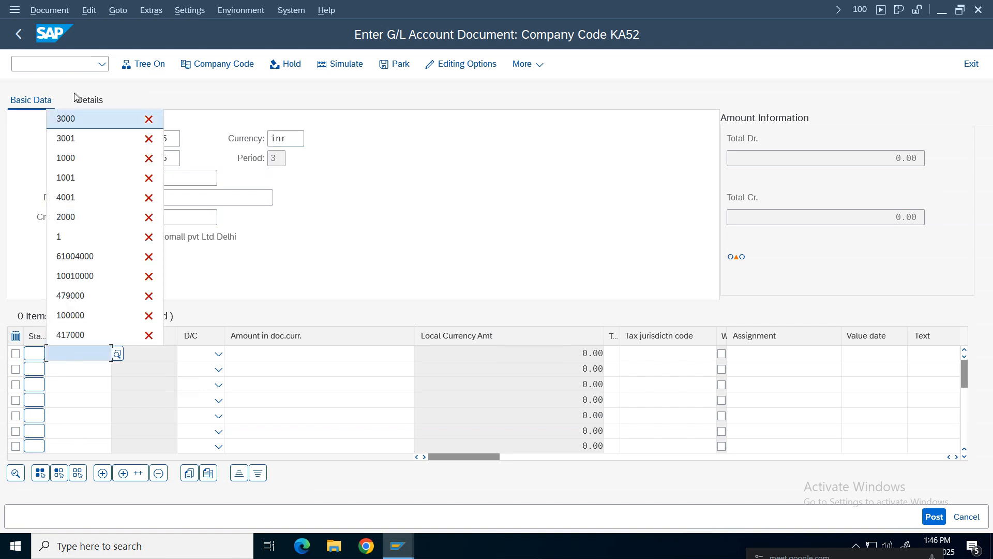
click(77, 157)
click(77, 368)
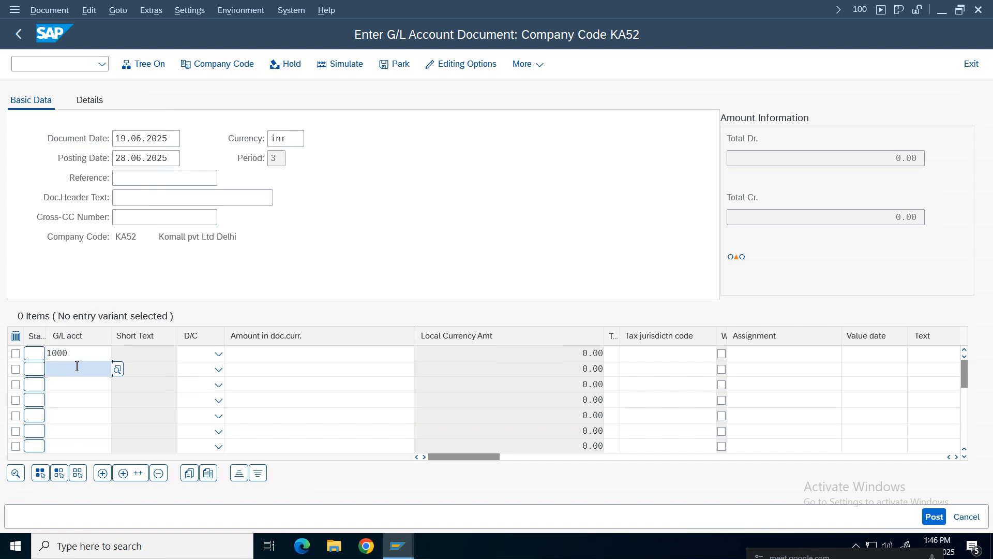
Change the company code of the G/L account document to VZ01
click(219, 64)
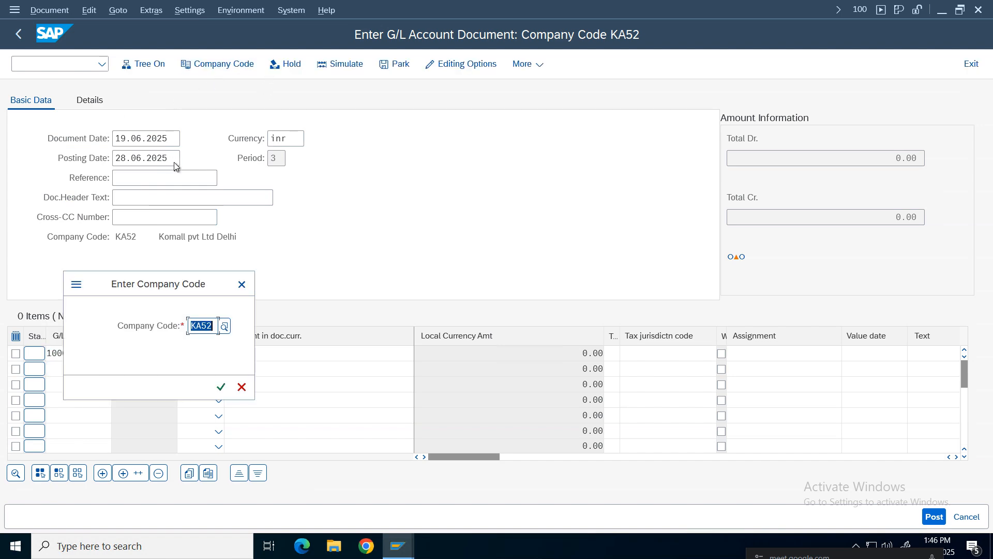
text(v)
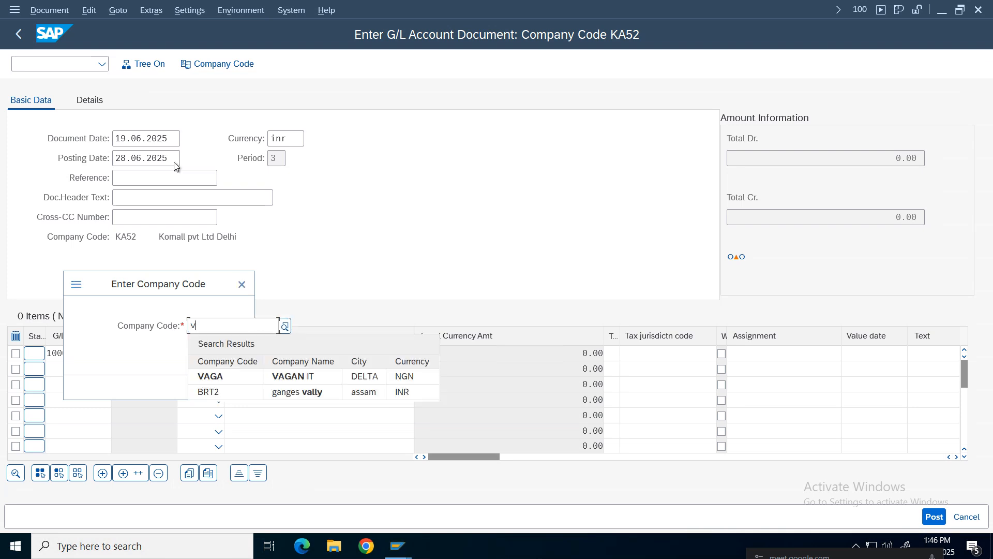
text(z01)
key(Return)
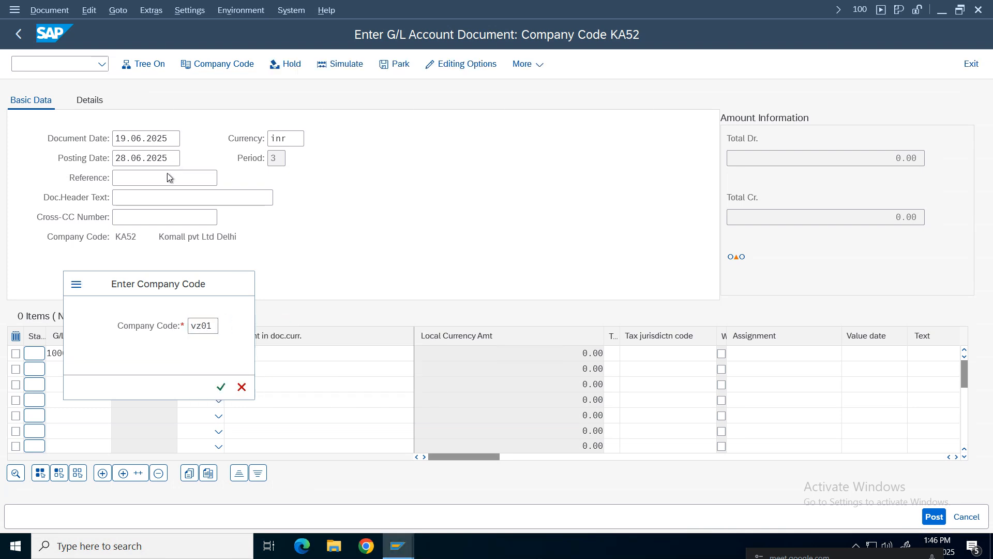
key(Return)
Set the VZ01 document's date to 19.06.2025 and its currency to INR
click(138, 139)
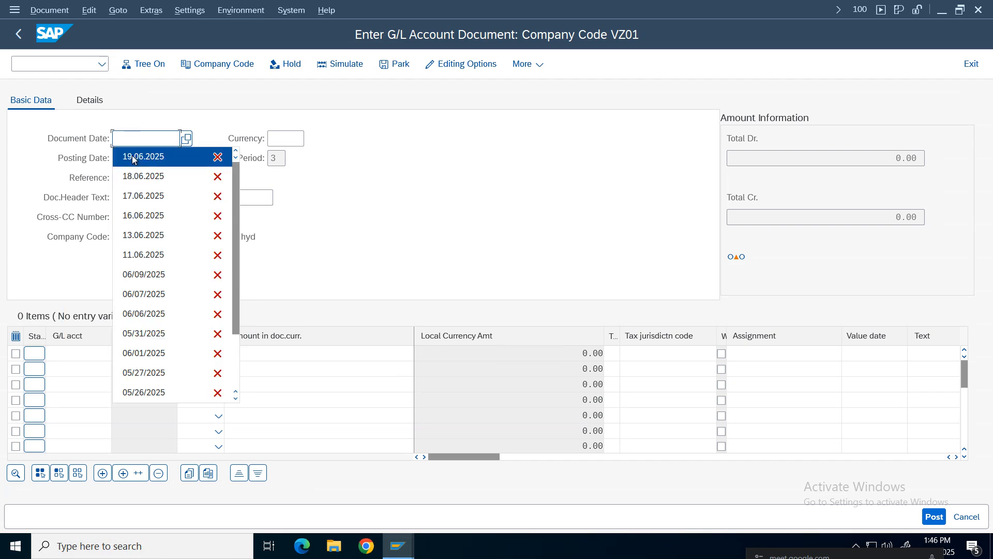
click(133, 158)
click(283, 138)
click(281, 158)
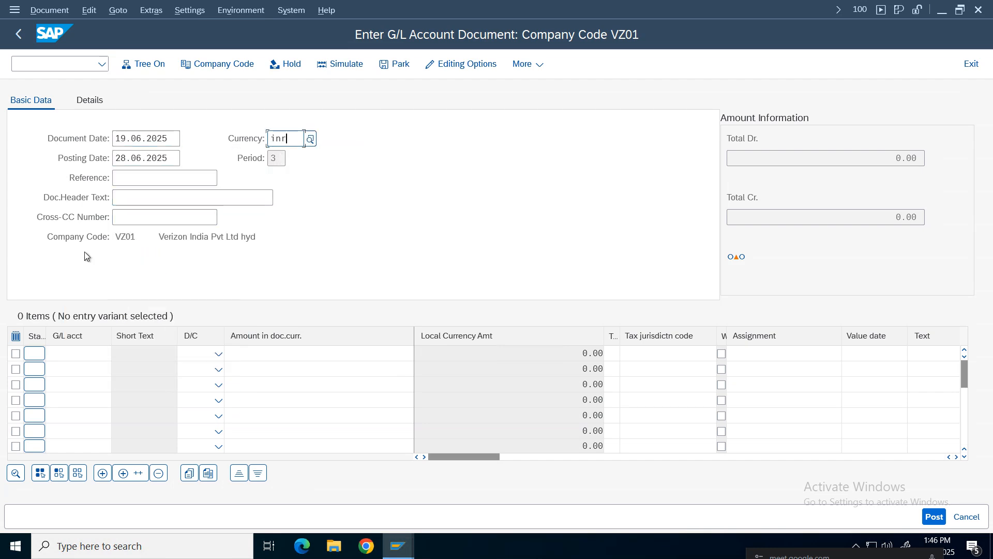
Enter G/L account 1000 as a debit line and G/L account 1001 as a credit line in the document
click(76, 352)
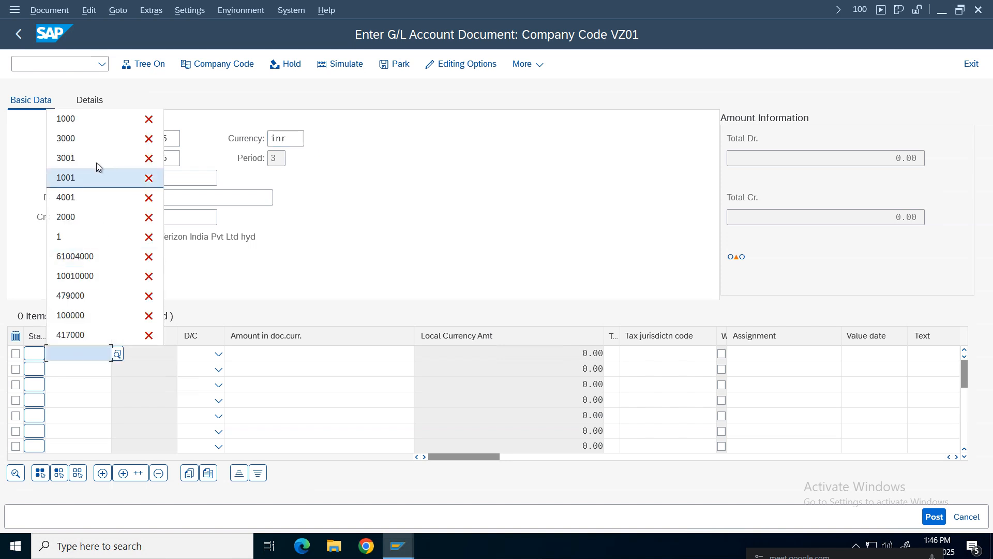
click(64, 117)
click(82, 370)
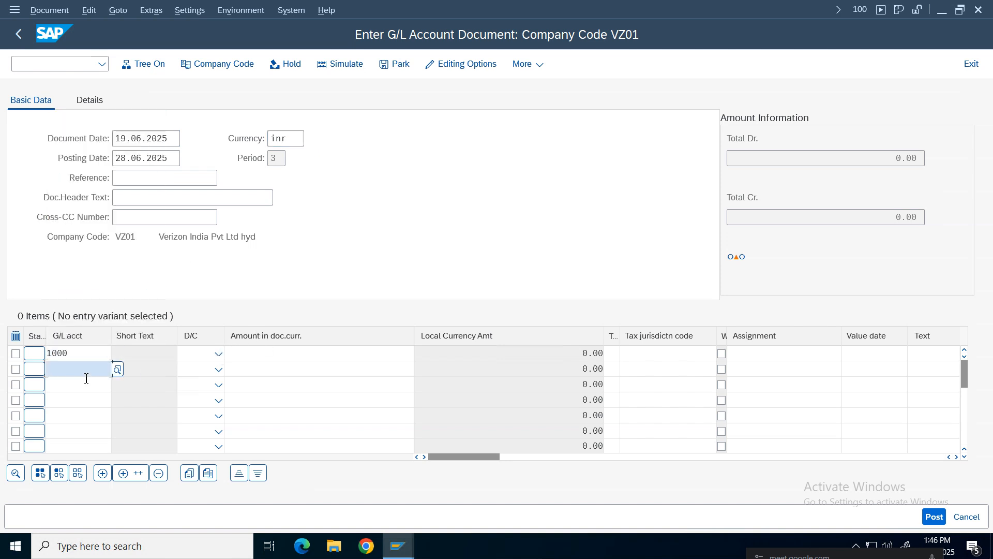
click(72, 198)
click(218, 354)
click(195, 391)
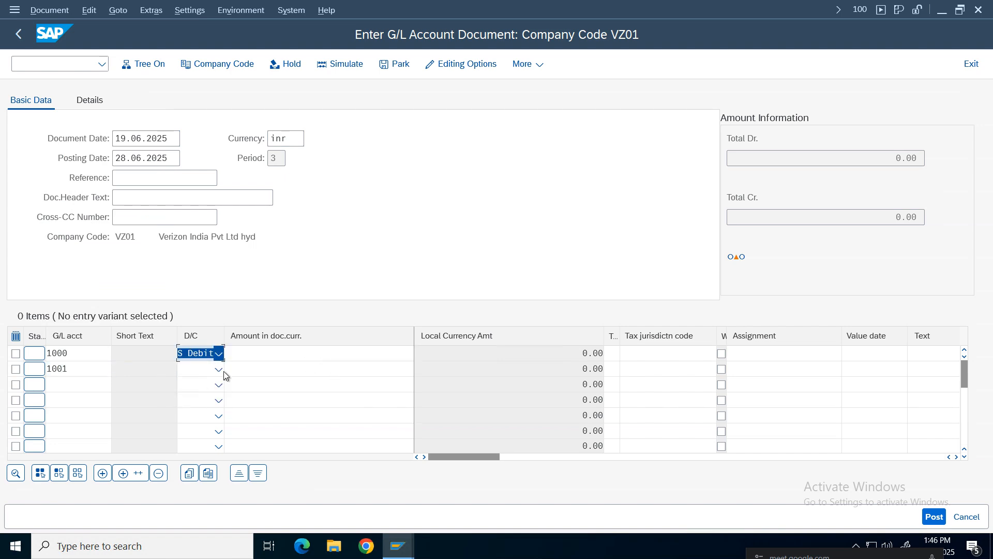
click(218, 369)
click(195, 386)
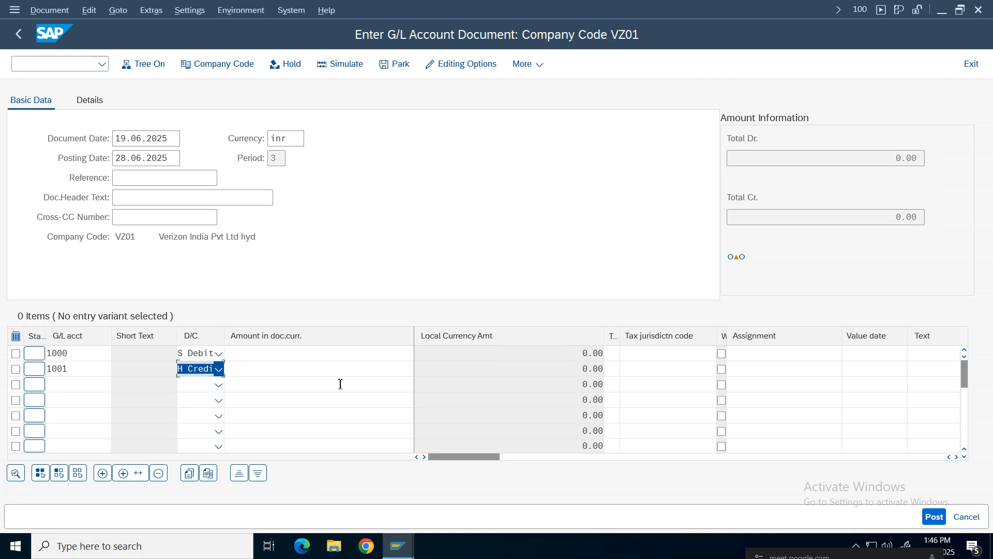
Set the amount of both the debit and the credit line to 100 and validate the line items
click(359, 353)
text(100)
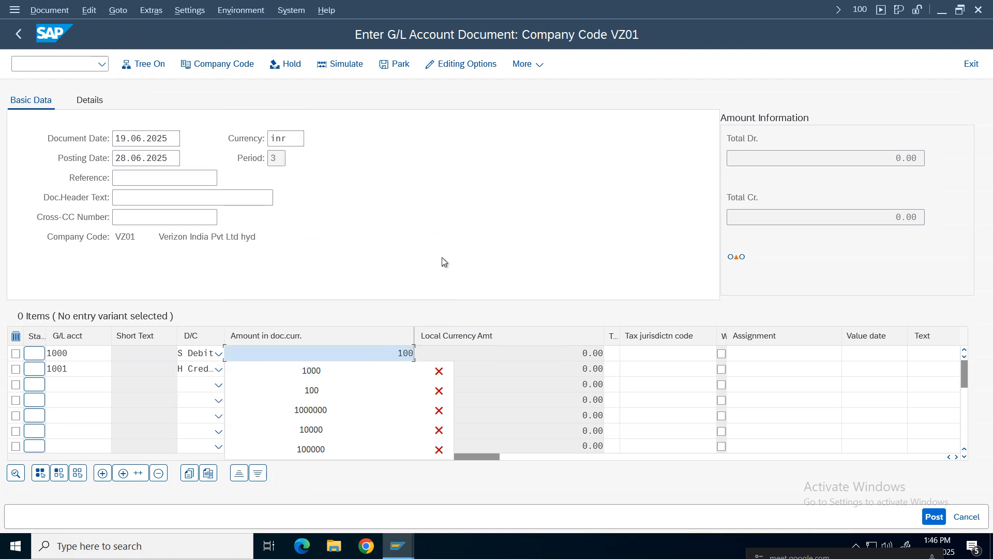
click(402, 368)
click(402, 367)
text(100)
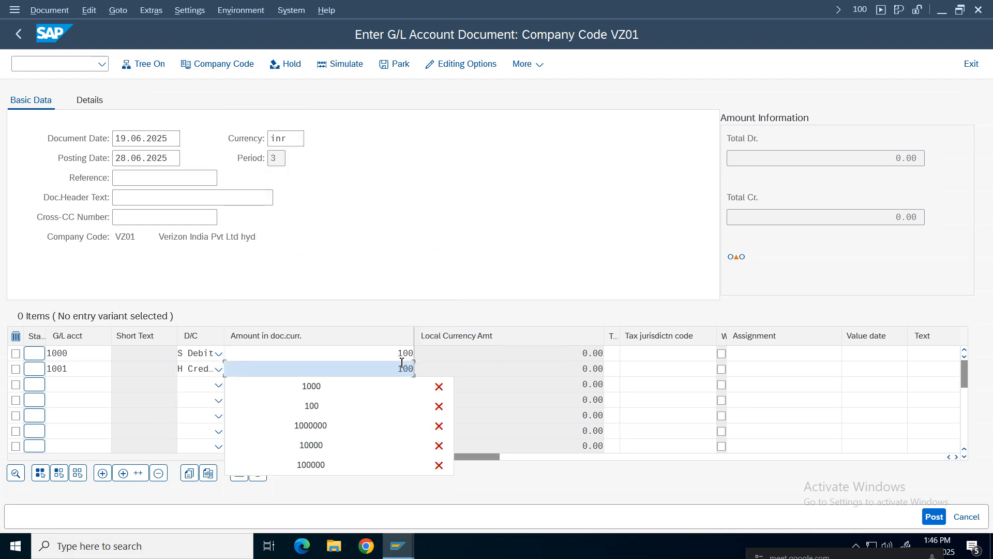
key(Return)
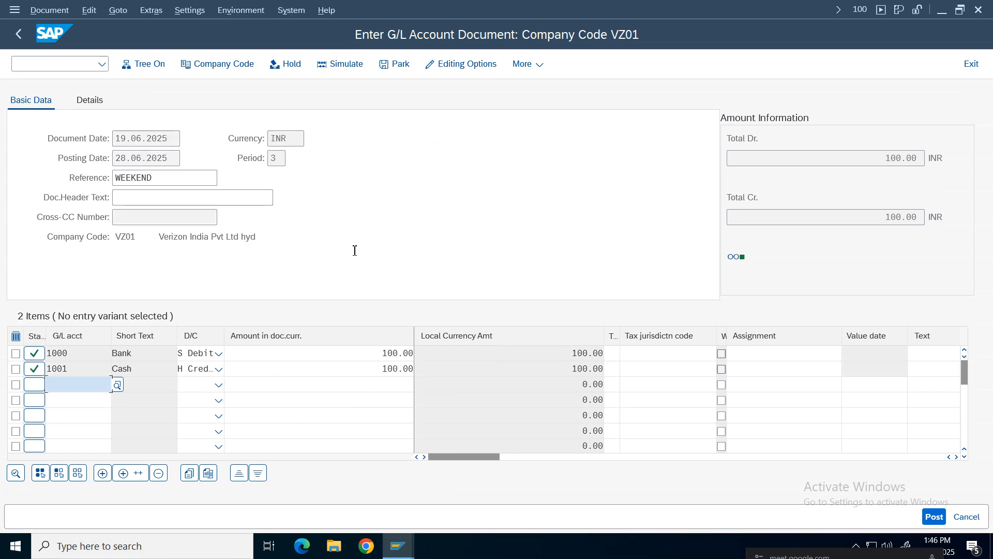
Simulate and post the VZ01 G/L document, and display the posted document
click(359, 69)
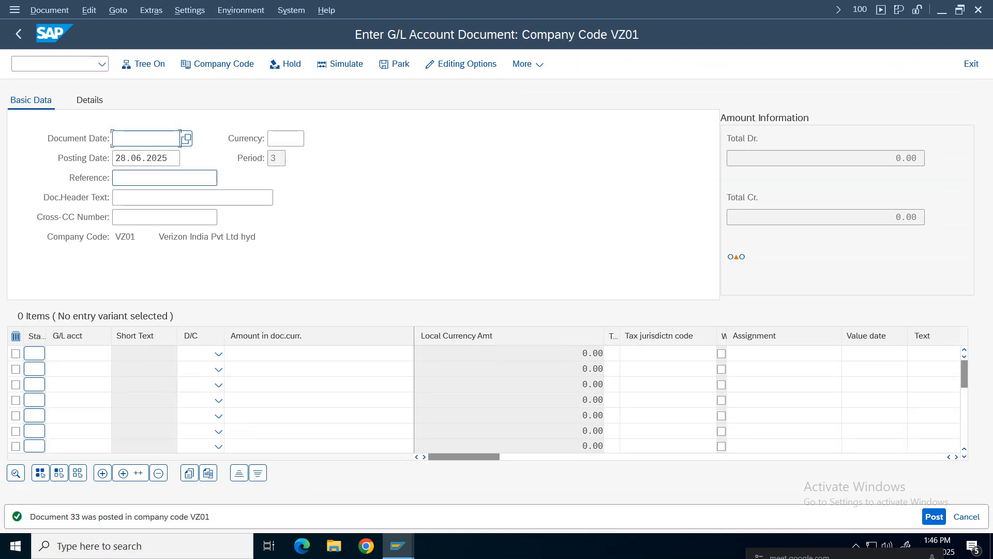
click(36, 13)
click(56, 48)
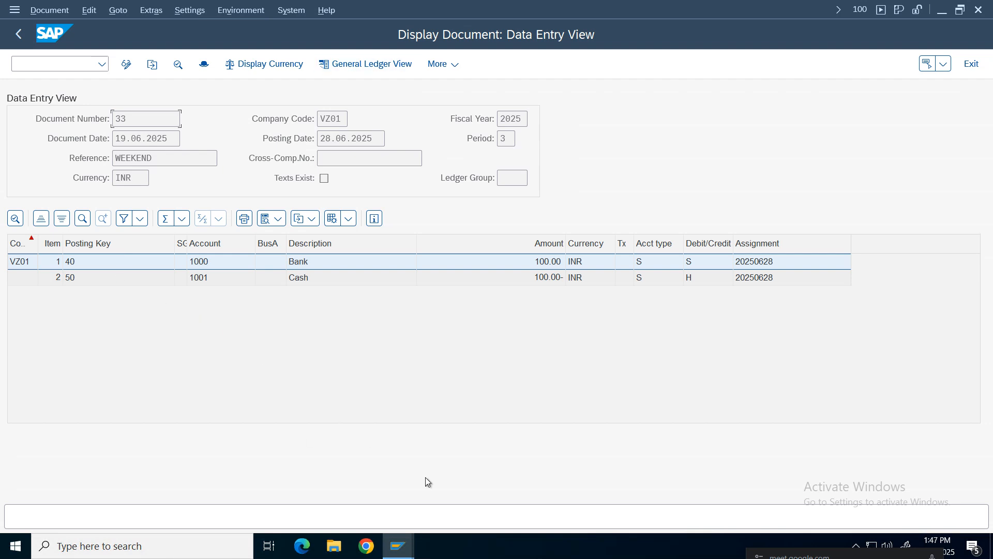
Switch to the ledger settings session and exit through the IMG and the customizing project screen to SAP Easy Access
click(409, 546)
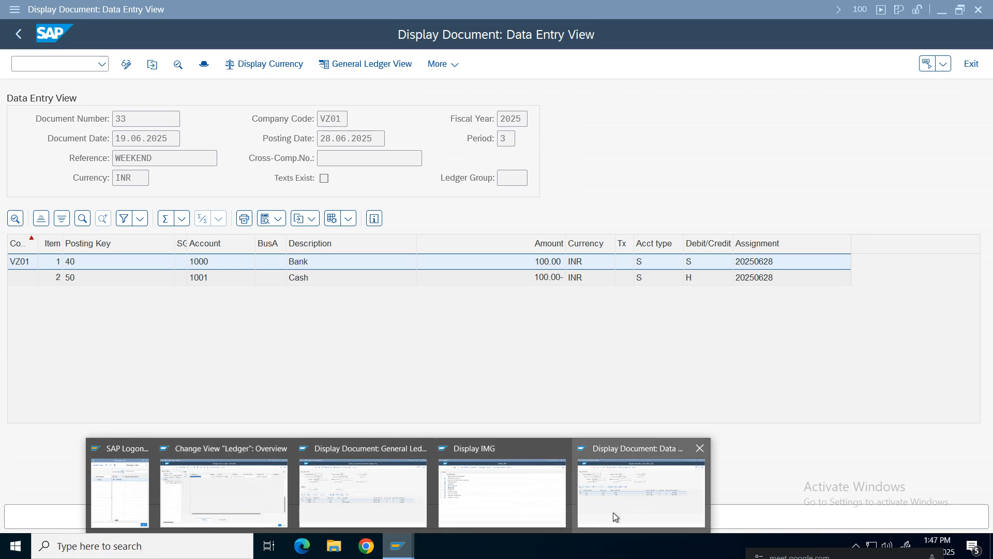
click(215, 454)
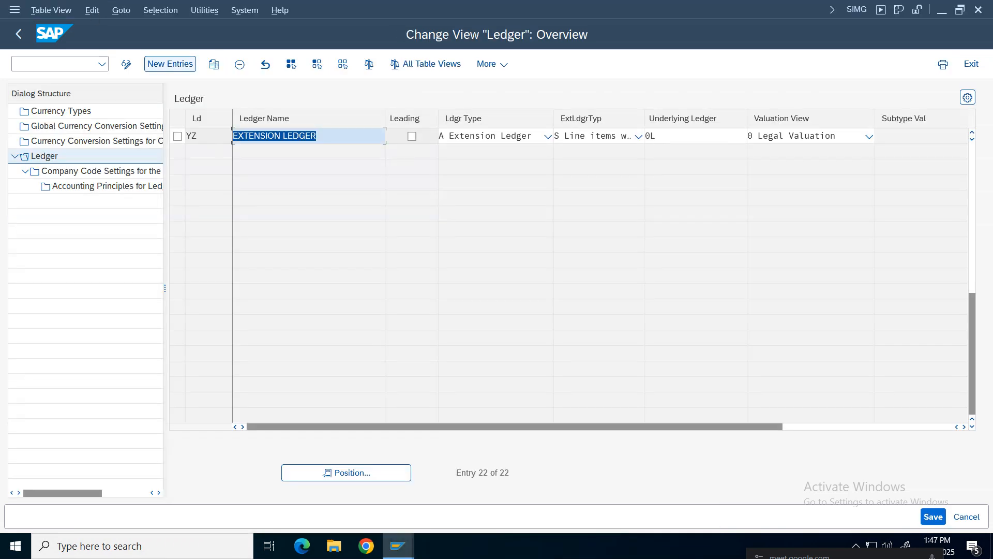
click(19, 34)
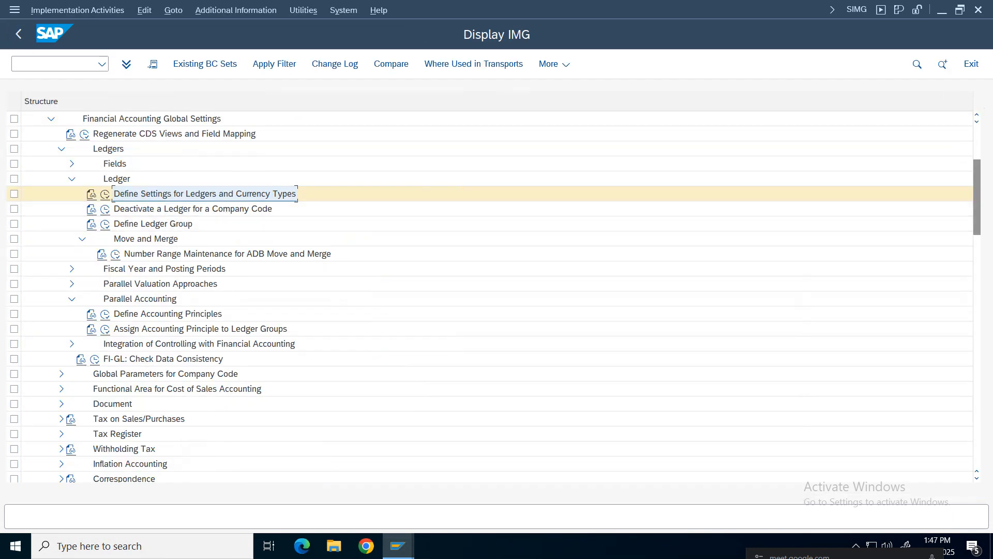
click(19, 34)
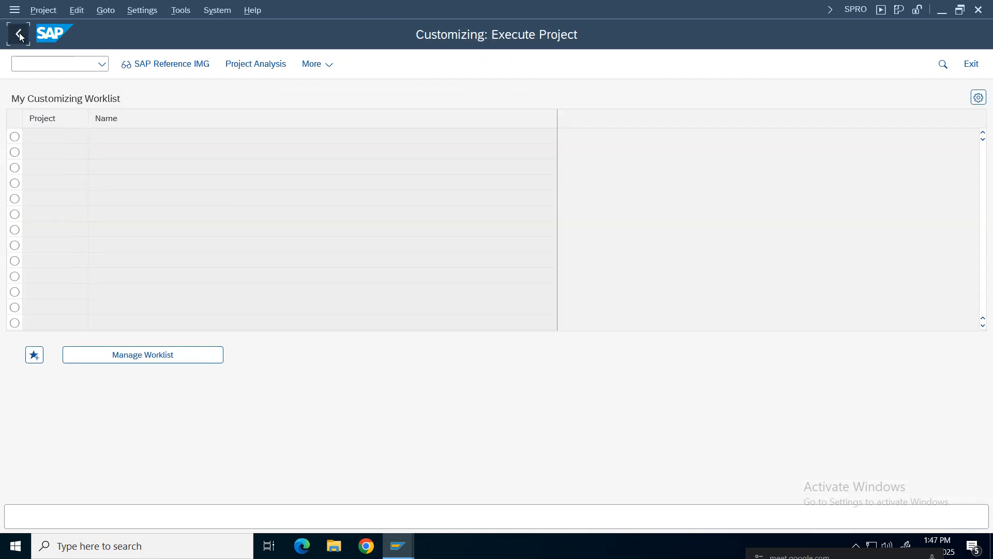
click(20, 35)
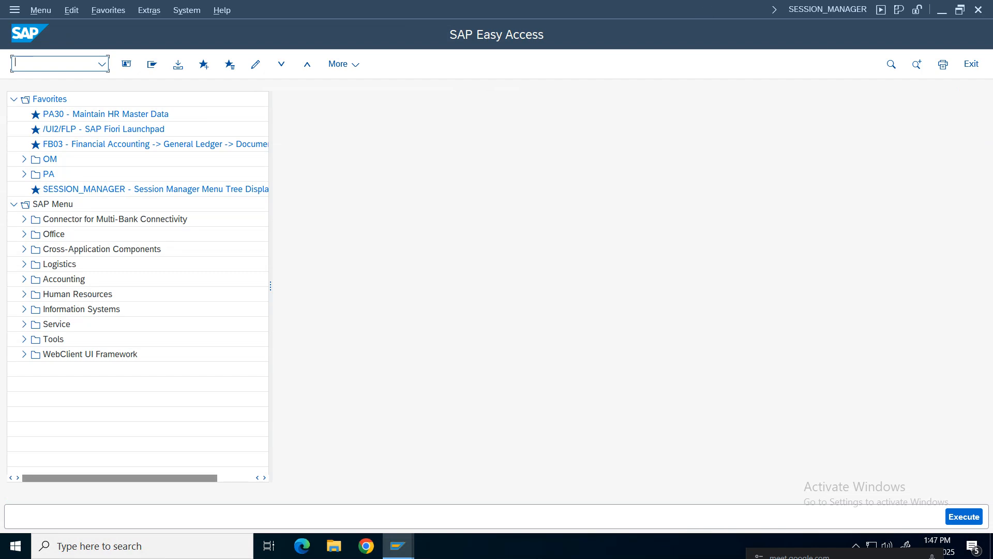
Leave the remote desktop and switch to the Google Meet call in Chrome
click(648, 13)
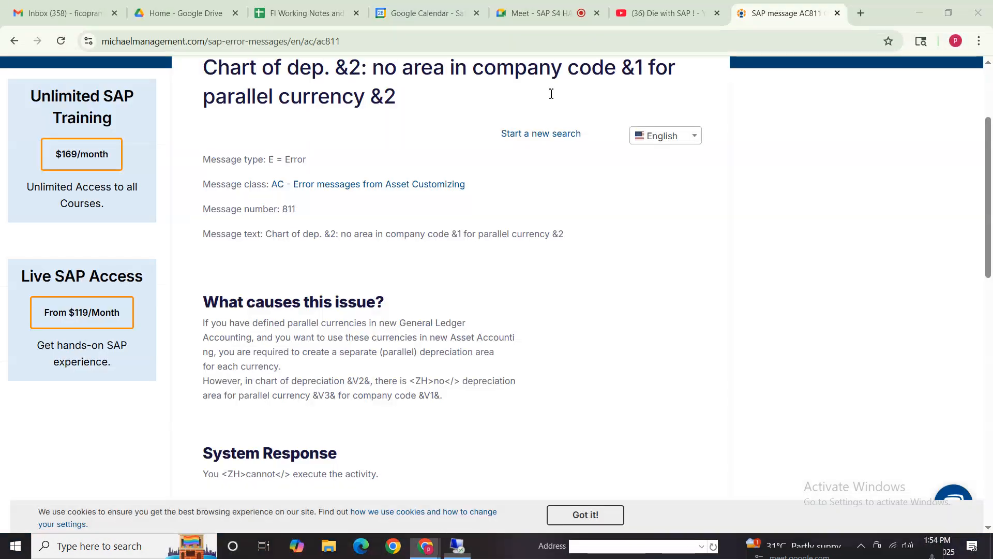
click(538, 13)
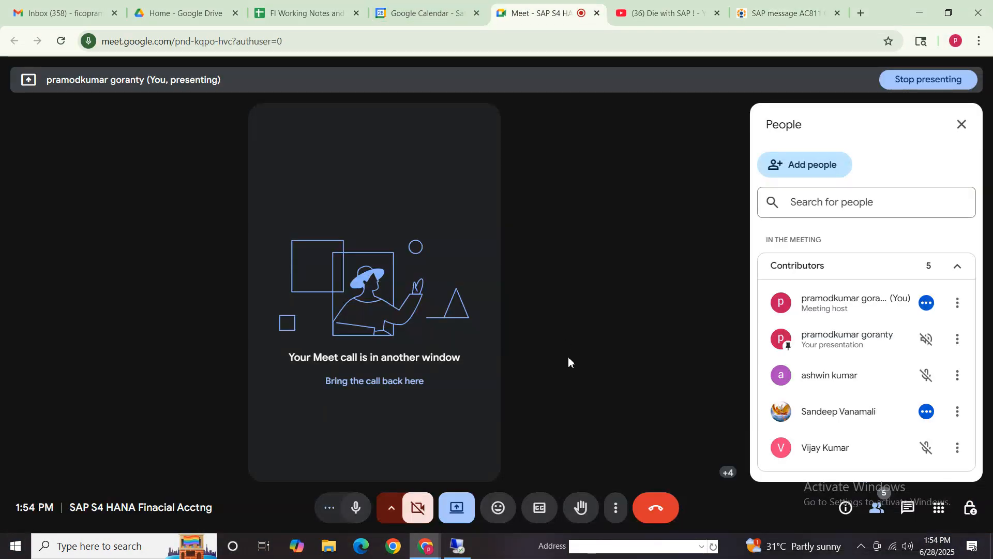